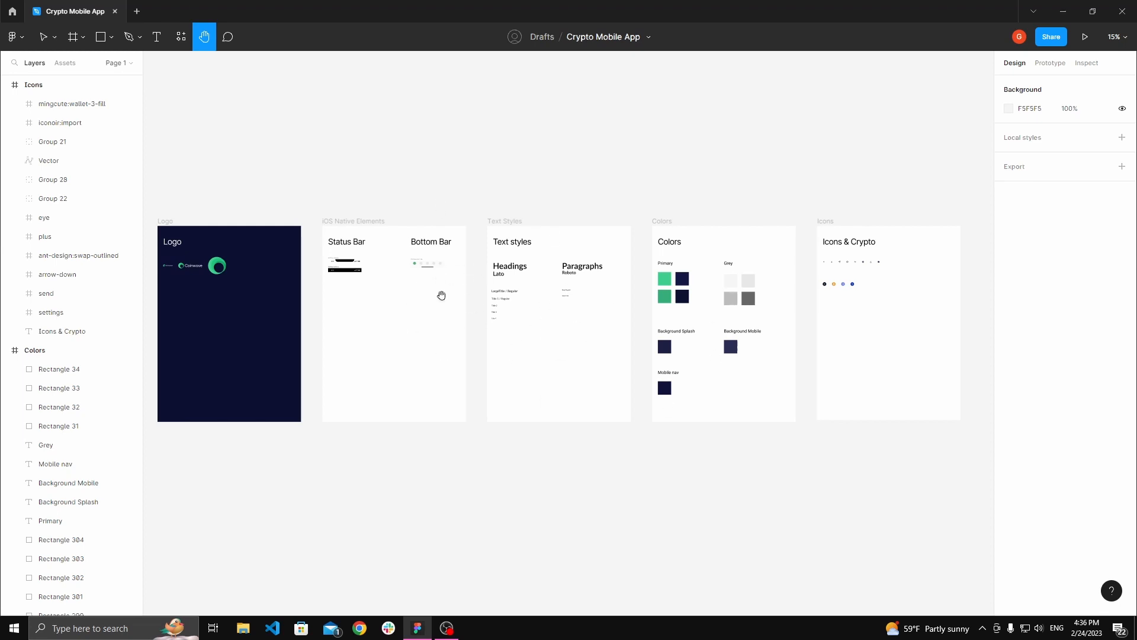
- Examine the Logo, iOS Native Elements, Text Styles, Colors and Icons reference frames
{"action": "scroll", "coordinate": [337, 300], "scroll_direction": "left", "scroll_amount": 5}
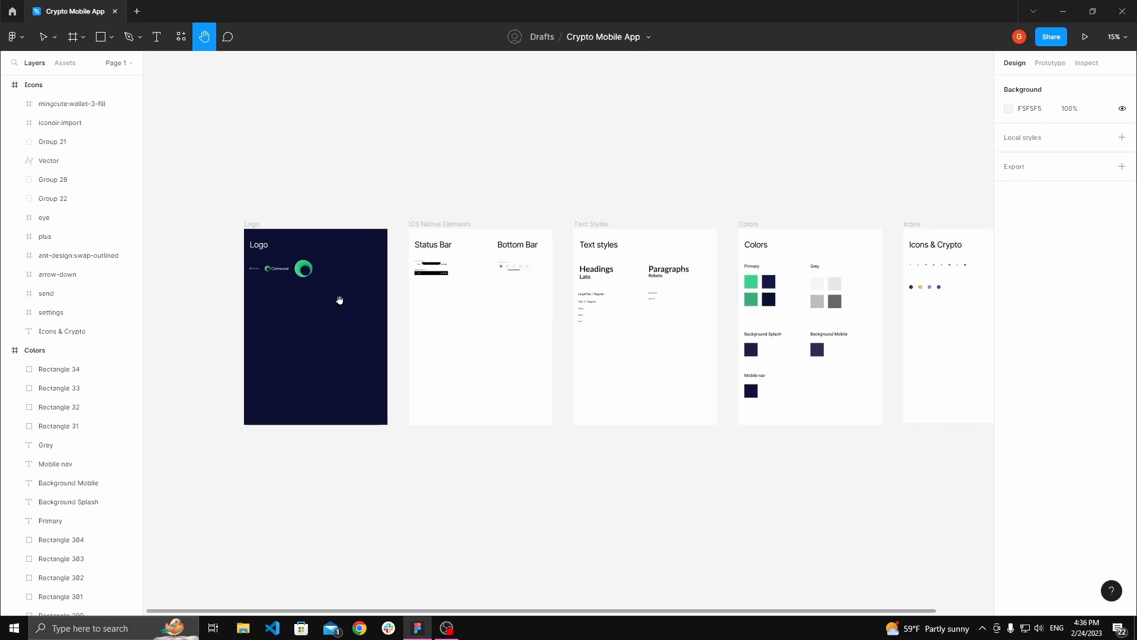
{"action": "scroll", "coordinate": [395, 245], "scroll_direction": "up", "scroll_amount": 2}
{"action": "scroll", "coordinate": [356, 265], "scroll_direction": "up", "scroll_amount": 2}
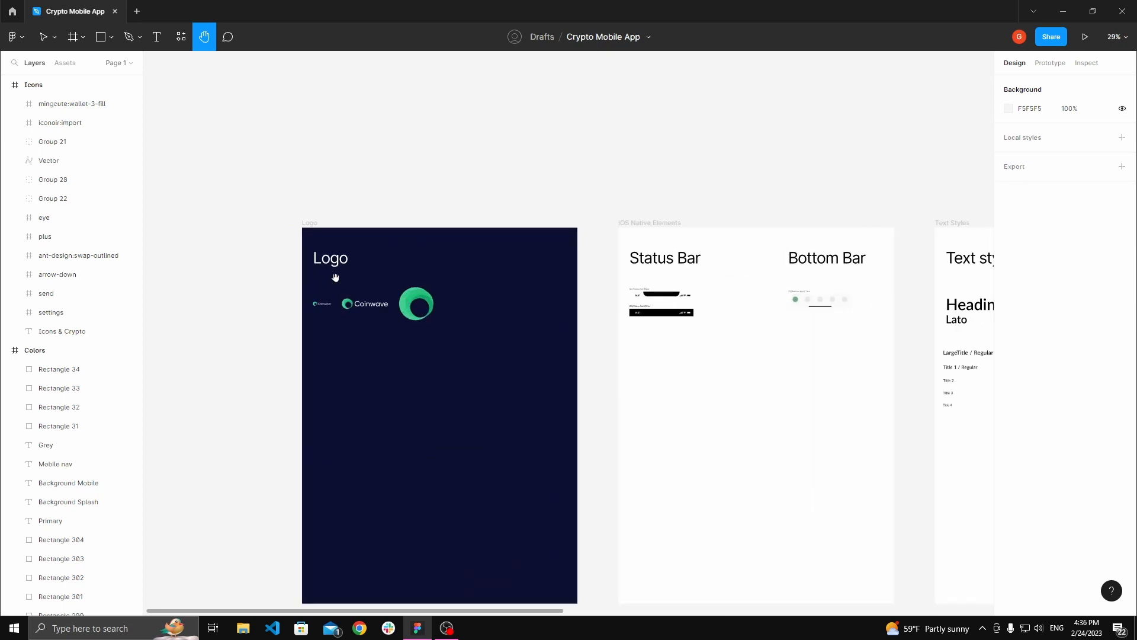
{"action": "left_click_drag", "start_coordinate": [800, 340], "coordinate": [647, 318]}
{"action": "scroll", "coordinate": [640, 321], "scroll_direction": "up", "scroll_amount": 2}
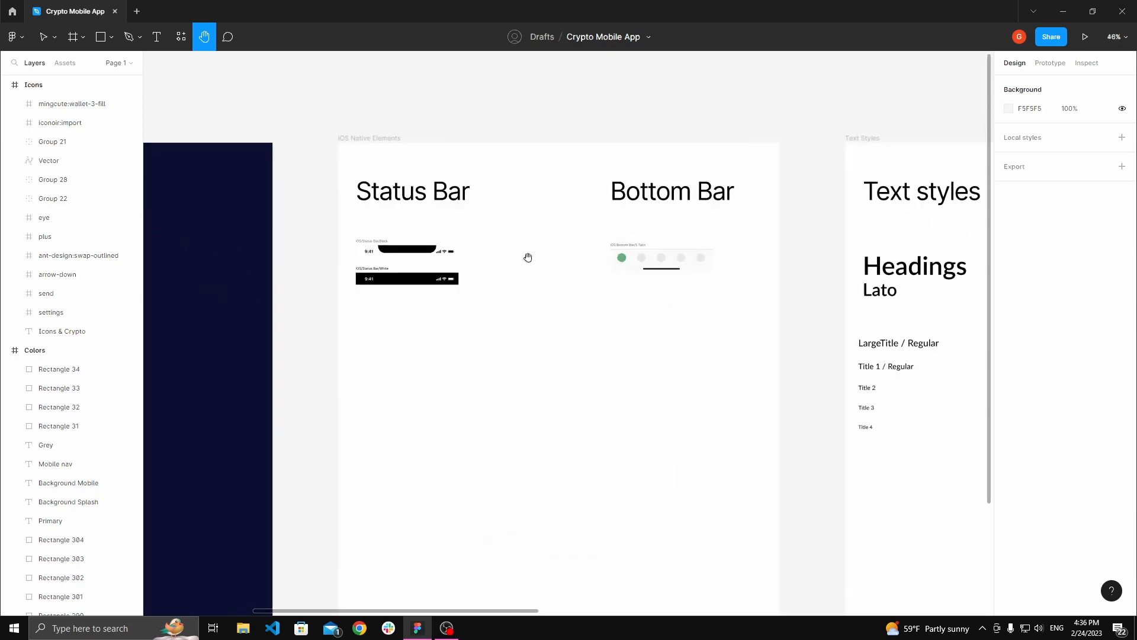
{"action": "scroll", "coordinate": [622, 319], "scroll_direction": "right", "scroll_amount": 3}
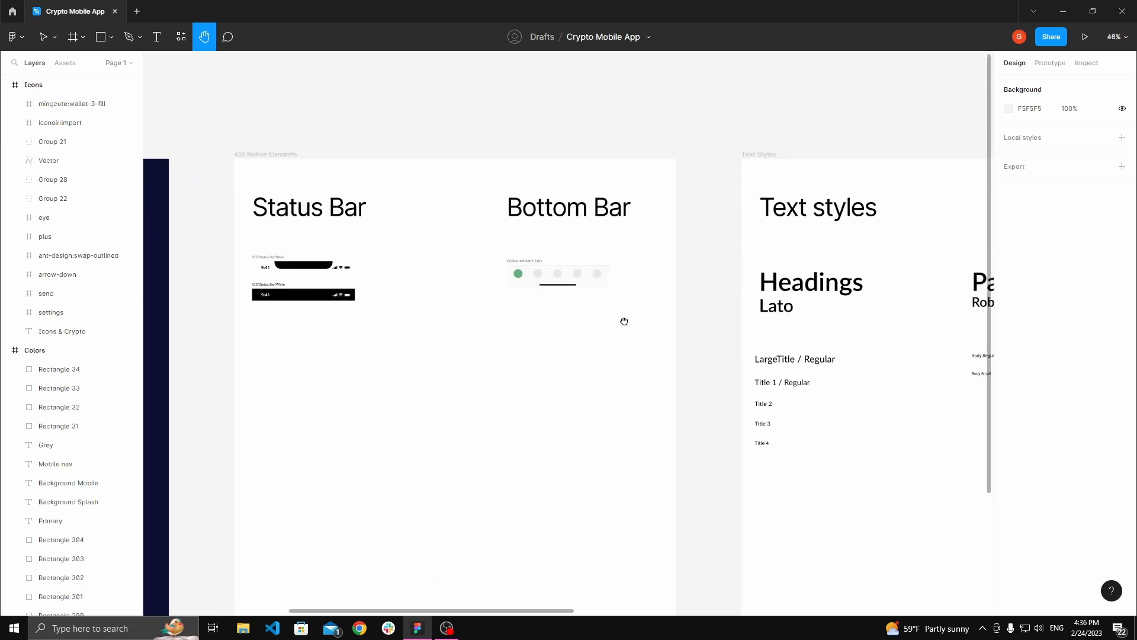
{"action": "scroll", "coordinate": [731, 287], "scroll_direction": "right", "scroll_amount": 4}
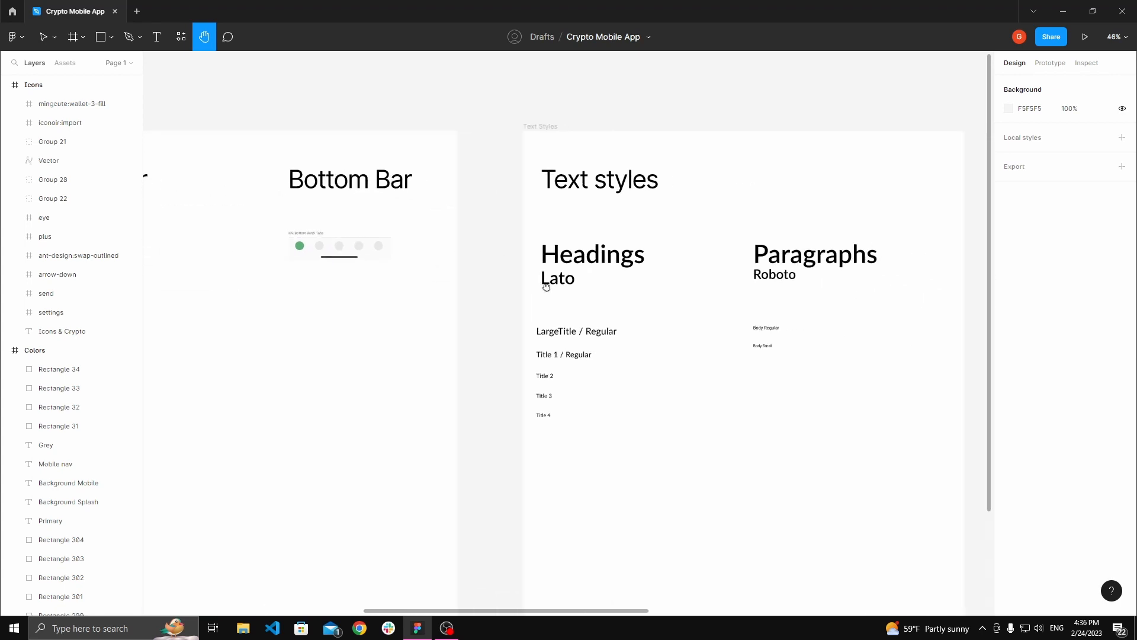
{"action": "scroll", "coordinate": [432, 223], "scroll_direction": "right", "scroll_amount": 3}
{"action": "scroll", "coordinate": [490, 297], "scroll_direction": "down", "scroll_amount": 1}
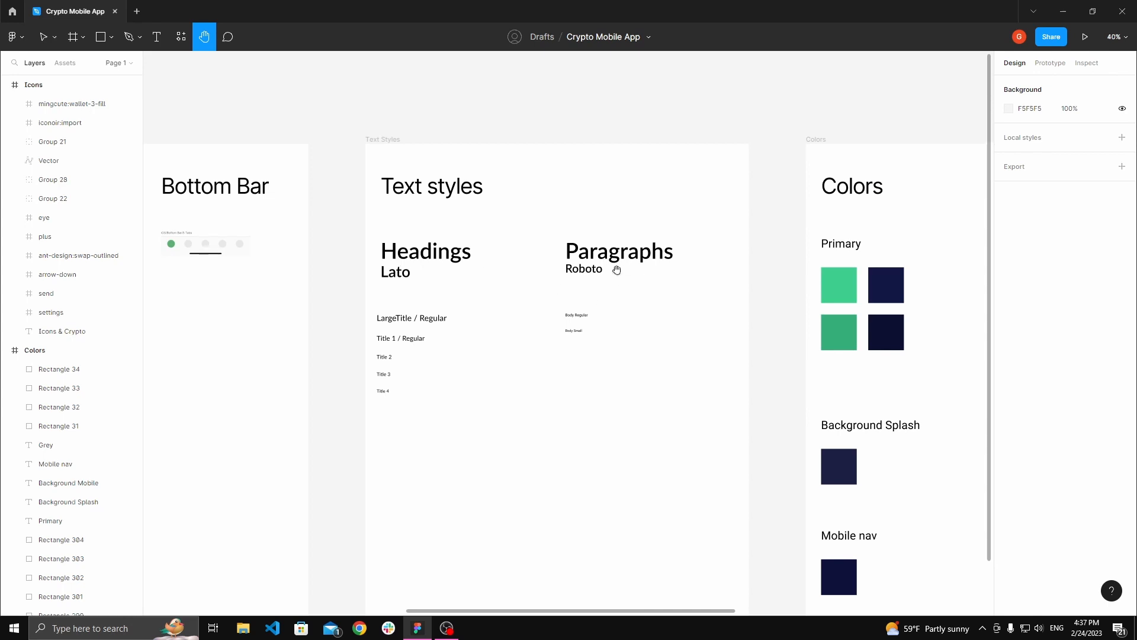
{"action": "left_click_drag", "start_coordinate": [827, 324], "coordinate": [441, 275]}
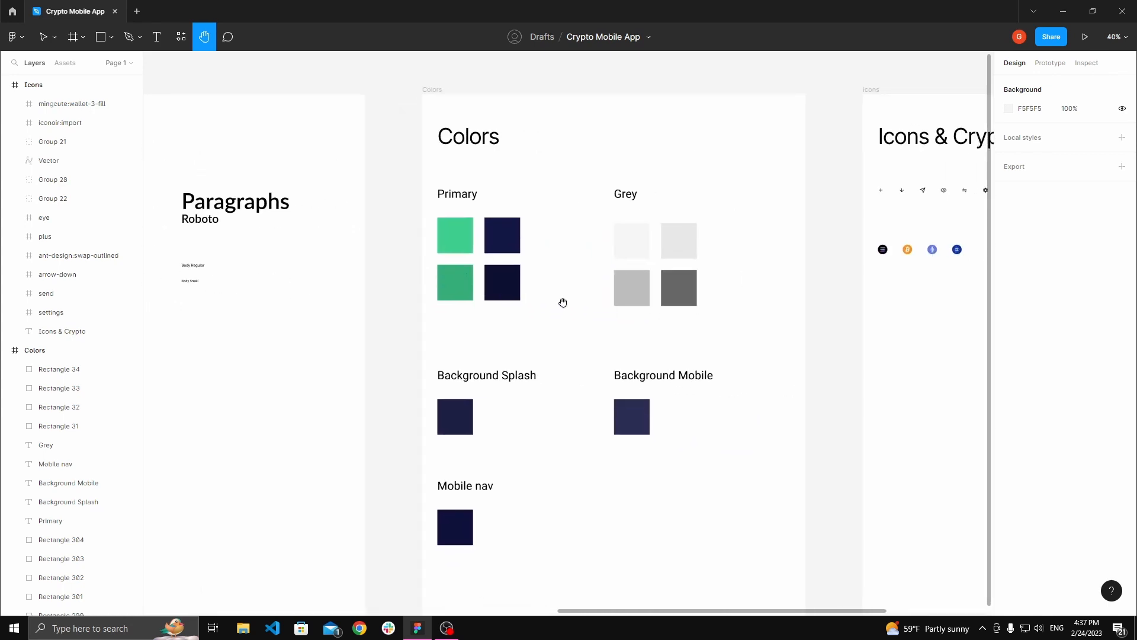
{"action": "scroll", "coordinate": [563, 302], "scroll_direction": "right", "scroll_amount": 5}
{"action": "scroll", "coordinate": [609, 287], "scroll_direction": "up", "scroll_amount": 1}
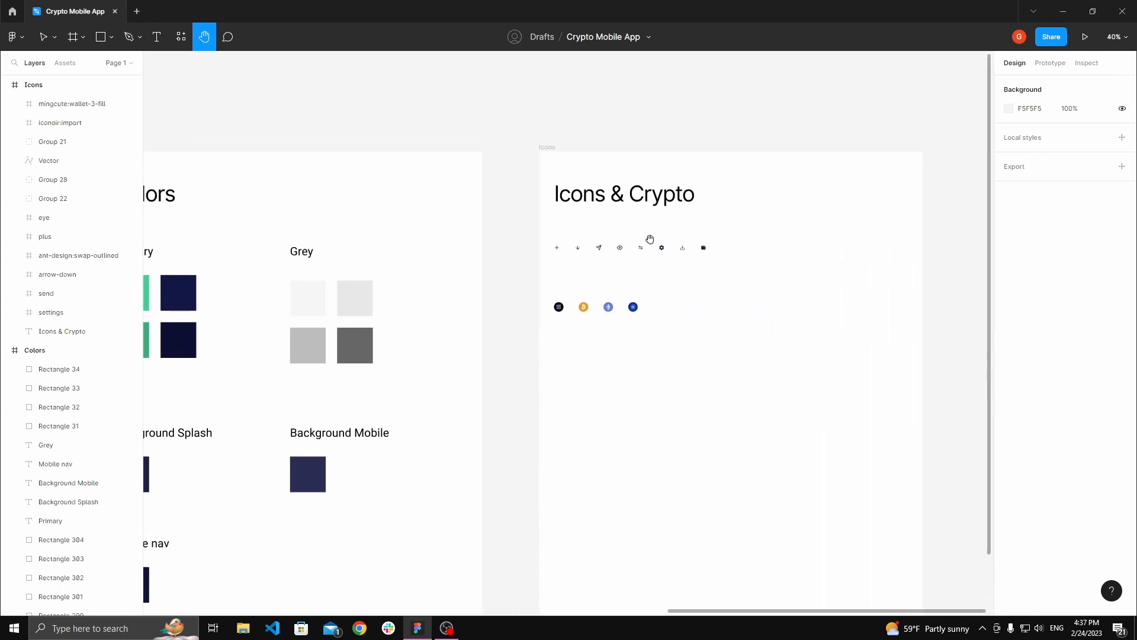
{"action": "scroll", "coordinate": [649, 239], "scroll_direction": "up", "scroll_amount": 5}
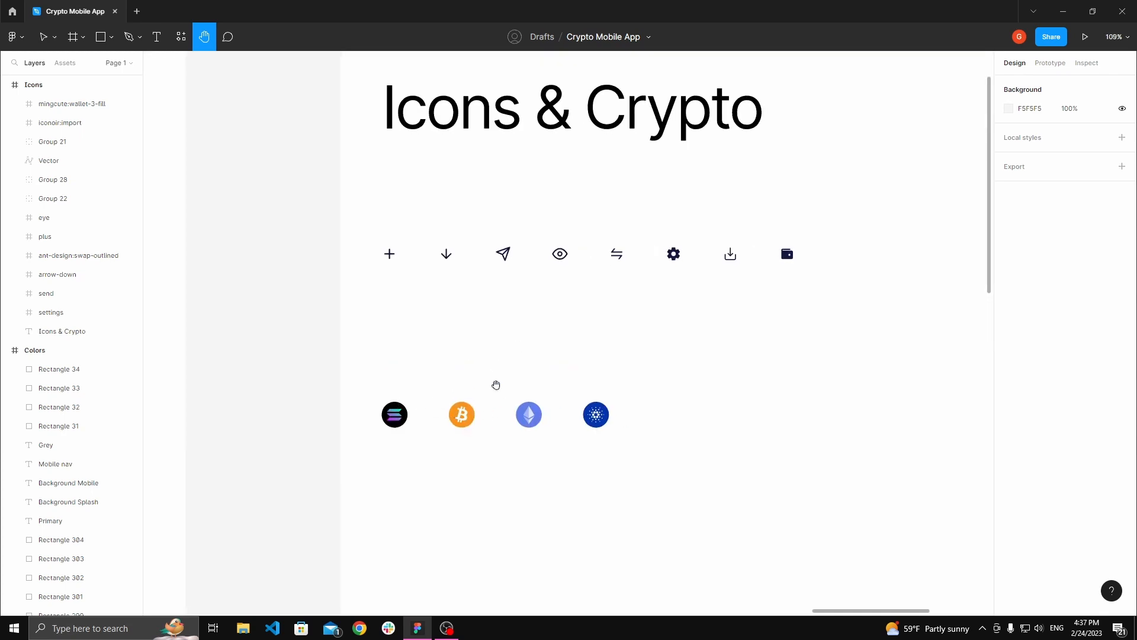
{"action": "scroll", "coordinate": [496, 385], "scroll_direction": "down", "scroll_amount": 6}
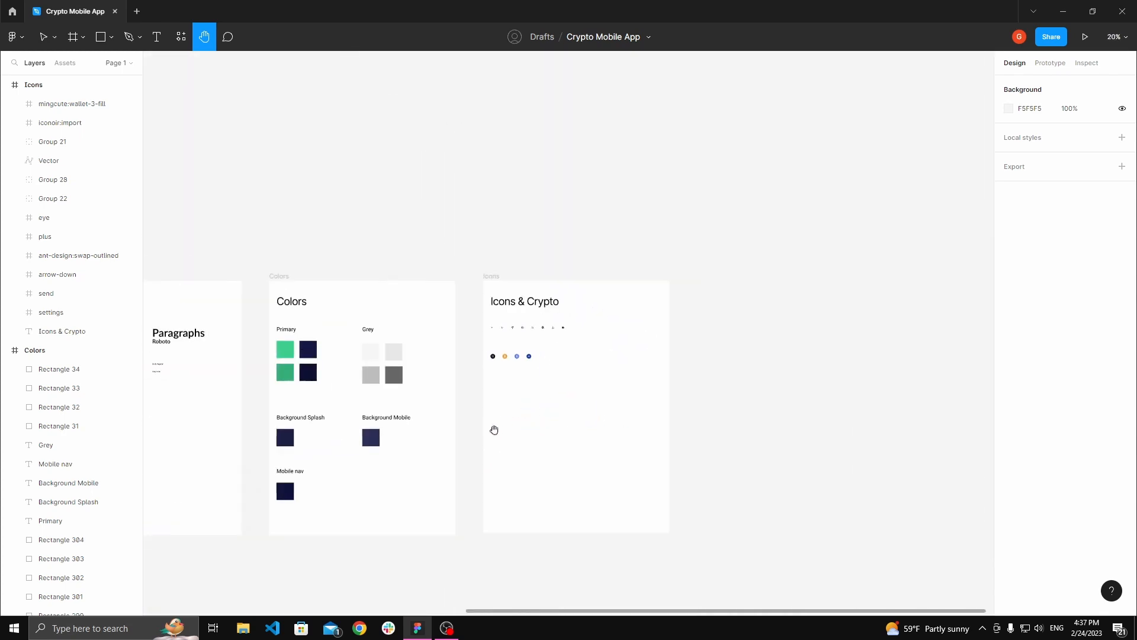
{"action": "left_click_drag", "start_coordinate": [494, 430], "coordinate": [617, 270]}
{"action": "scroll", "coordinate": [502, 349], "scroll_direction": "down", "scroll_amount": 2}
{"action": "left_click_drag", "start_coordinate": [468, 366], "coordinate": [695, 273]}
{"action": "left_click_drag", "start_coordinate": [620, 305], "coordinate": [599, 267]}
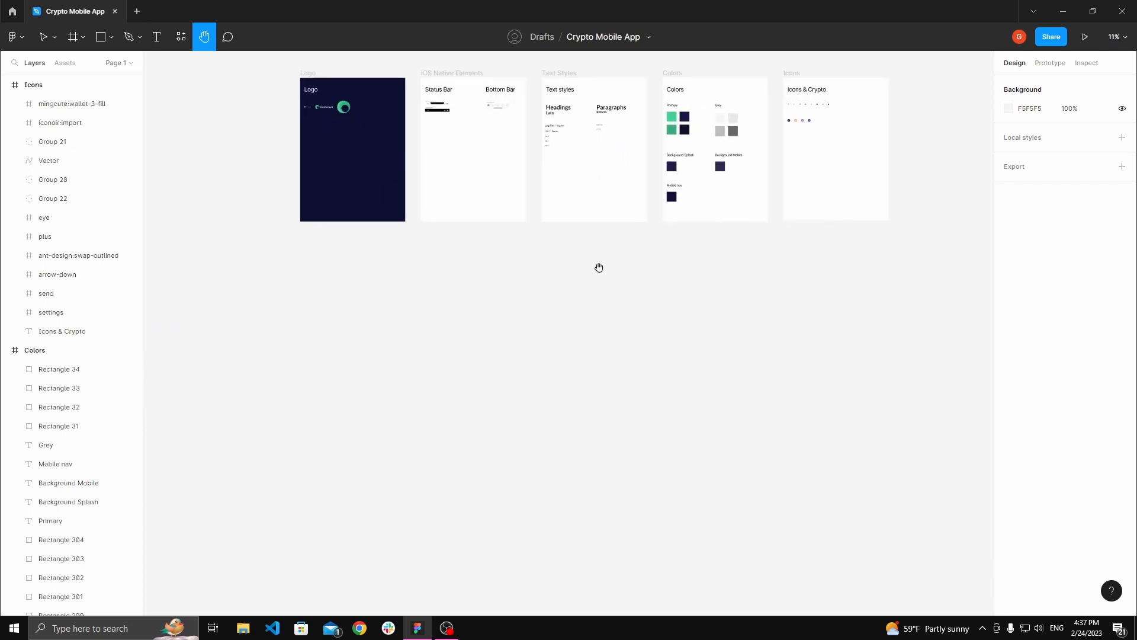
- Create an iPhone 13 Pro Max frame in the empty area below the reference frames
{"action": "scroll", "coordinate": [598, 268], "scroll_direction": "down", "scroll_amount": 3}
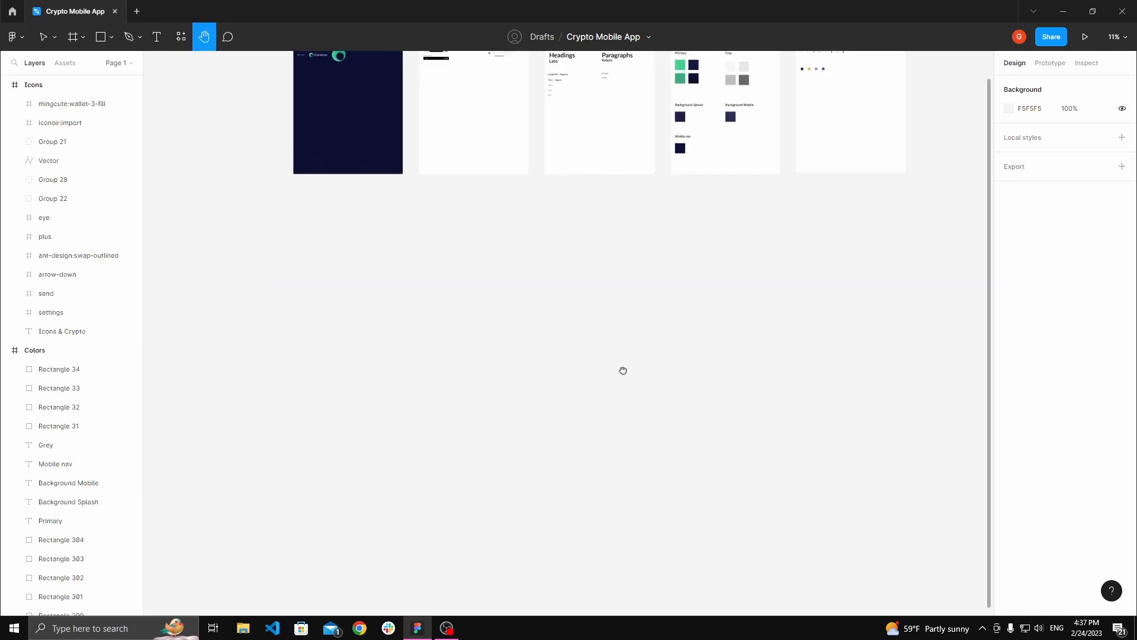
{"action": "scroll", "coordinate": [602, 321], "scroll_direction": "down", "scroll_amount": 2}
{"action": "key", "text": "f"}
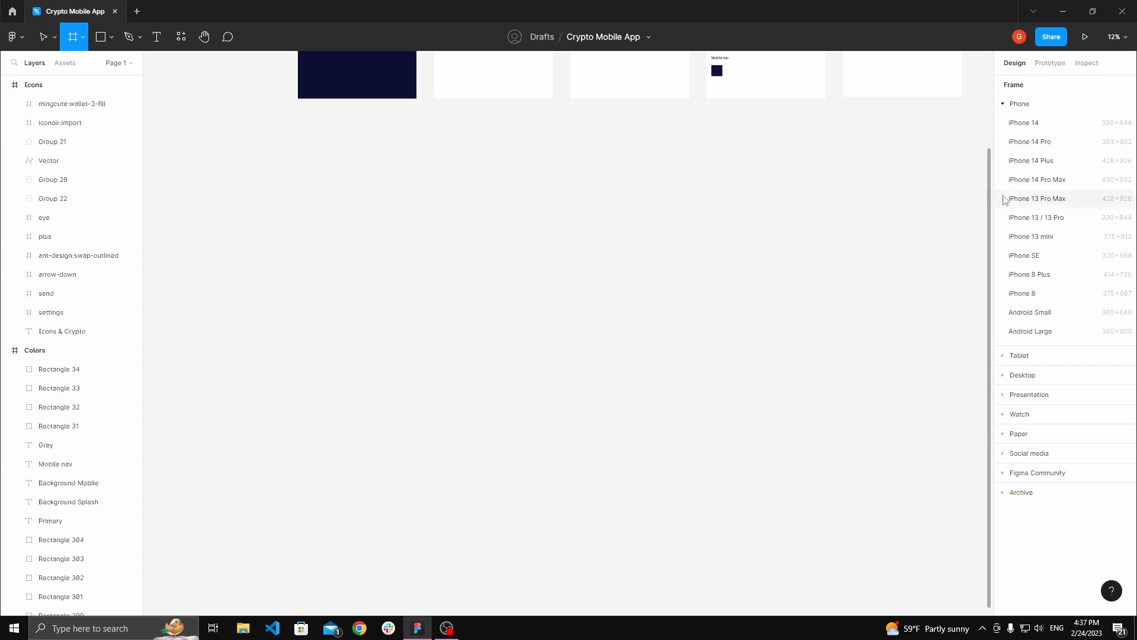
{"action": "left_click", "coordinate": [1064, 201]}
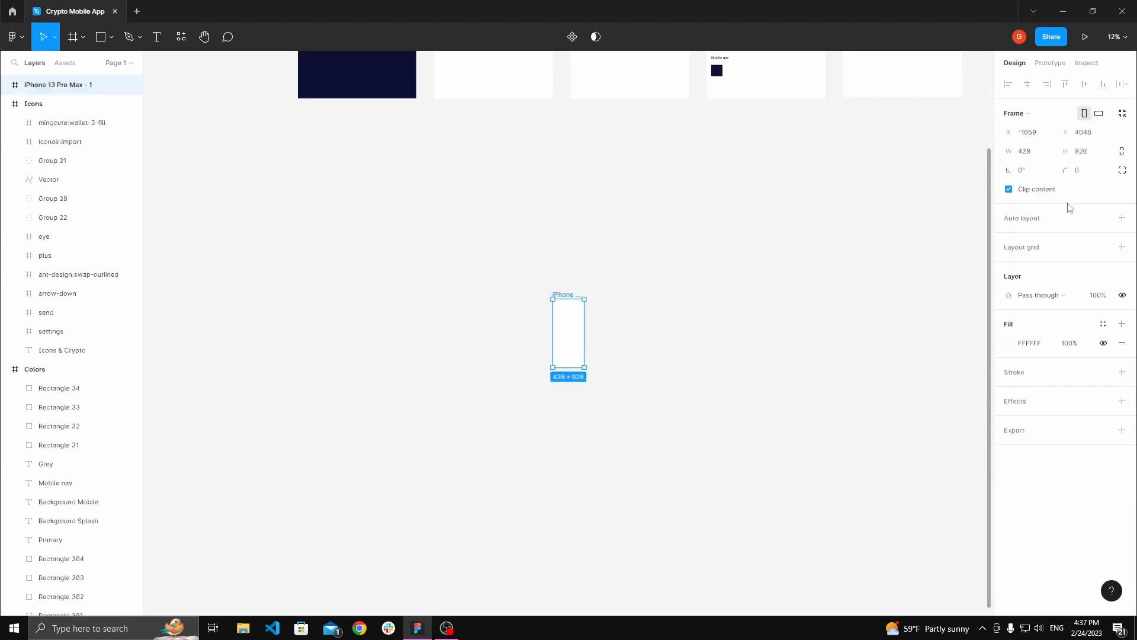
{"action": "left_click", "coordinate": [721, 257]}
{"action": "scroll", "coordinate": [645, 241], "scroll_direction": "up", "scroll_amount": 10}
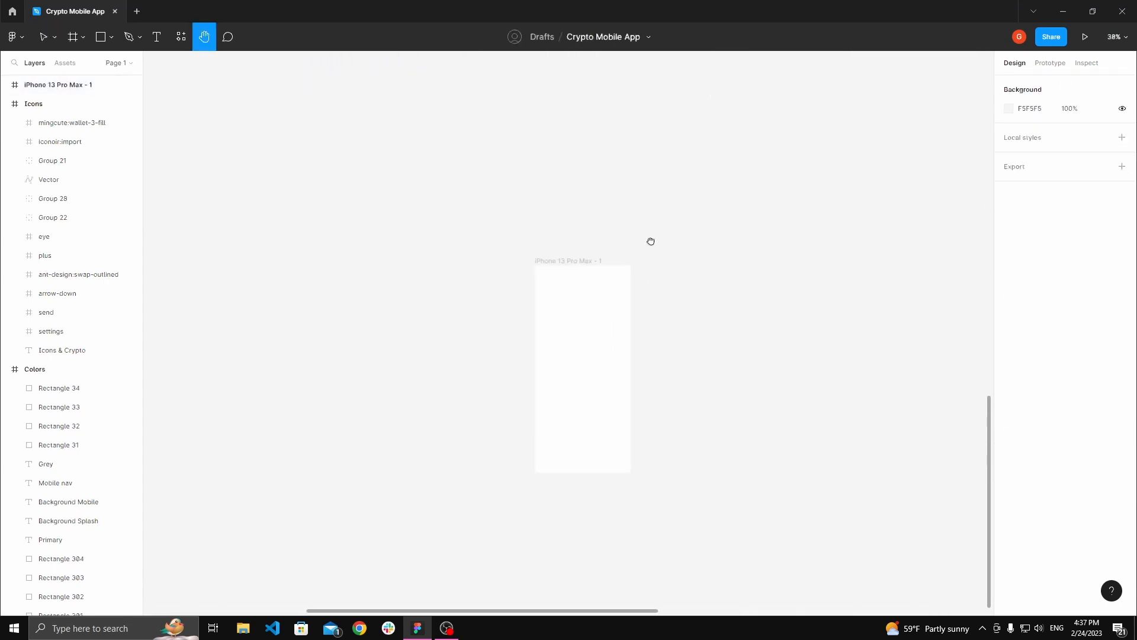
- Duplicate the phone frame twice, placing the copies in a row to its right
{"action": "scroll", "coordinate": [622, 198], "scroll_direction": "down", "scroll_amount": 5}
{"action": "left_click_drag", "start_coordinate": [602, 183], "coordinate": [680, 172]}
{"action": "key", "text": "v"}
{"action": "scroll", "coordinate": [511, 173], "scroll_direction": "up", "scroll_amount": 2}
{"action": "left_click", "coordinate": [714, 166]}
{"action": "left_click", "coordinate": [765, 161]}
{"action": "scroll", "coordinate": [680, 176], "scroll_direction": "down", "scroll_amount": 2}
- Move the two copied phone frames together further right, away from the first phone frame
{"action": "left_click", "coordinate": [591, 198]}
{"action": "left_click", "coordinate": [709, 195], "text": "shift"}
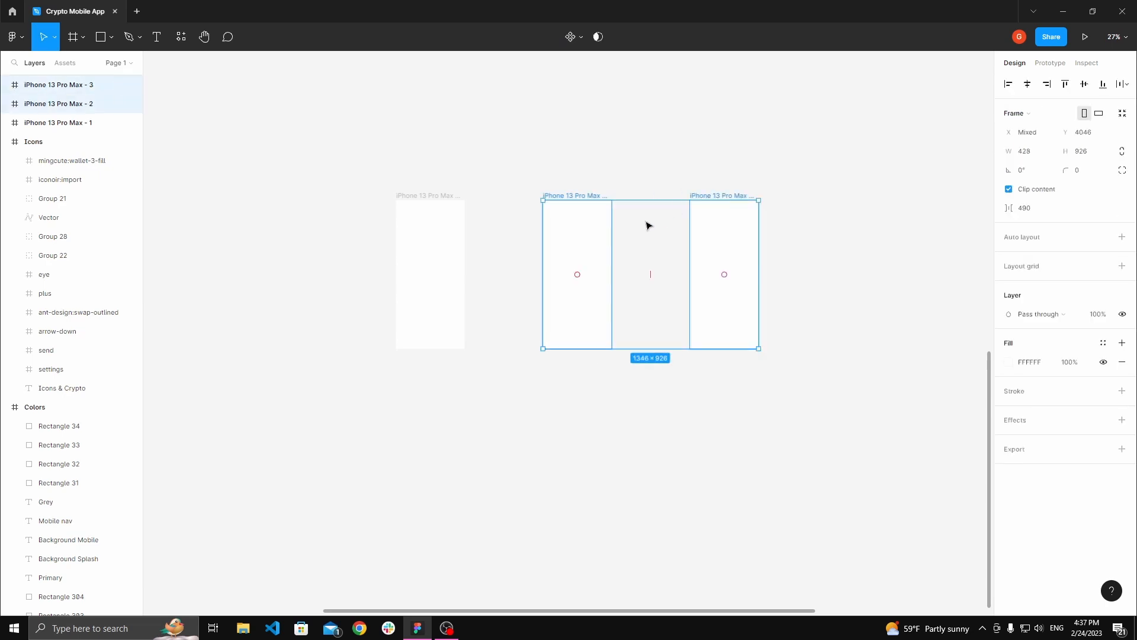
{"action": "left_click_drag", "start_coordinate": [646, 222], "coordinate": [875, 220]}
{"action": "left_click", "coordinate": [698, 171]}
{"action": "left_click_drag", "start_coordinate": [589, 157], "coordinate": [768, 193]}
- Fill the first phone frame with the Background Splash colour 1D2044 sampled from the Colors frame
{"action": "scroll", "coordinate": [620, 244], "scroll_direction": "up", "scroll_amount": 2}
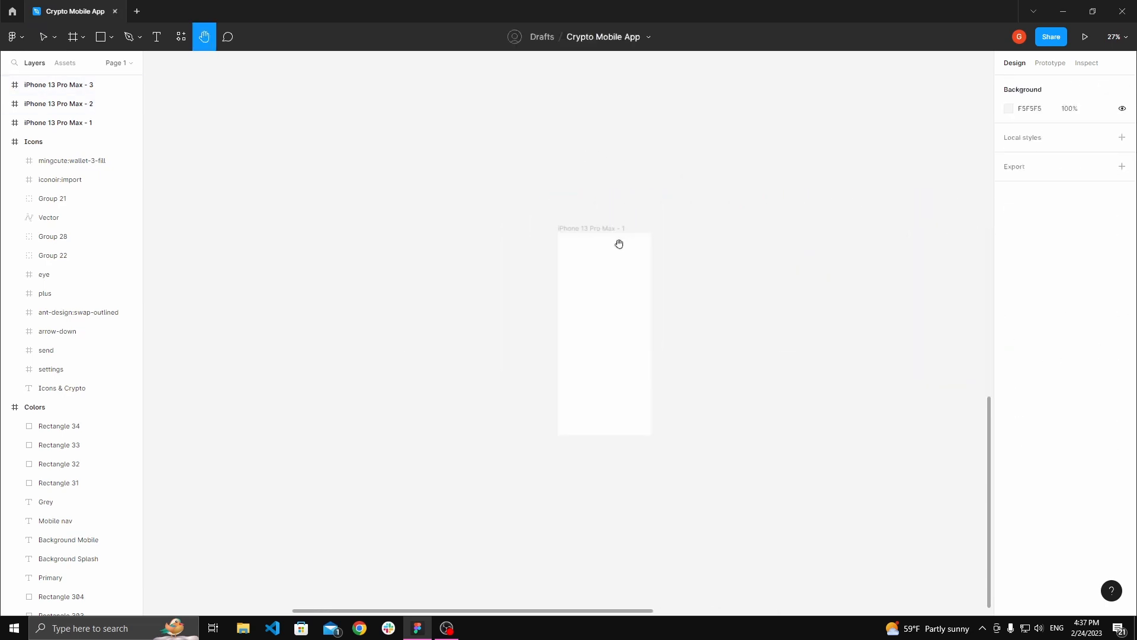
{"action": "scroll", "coordinate": [618, 244], "scroll_direction": "up", "scroll_amount": 4}
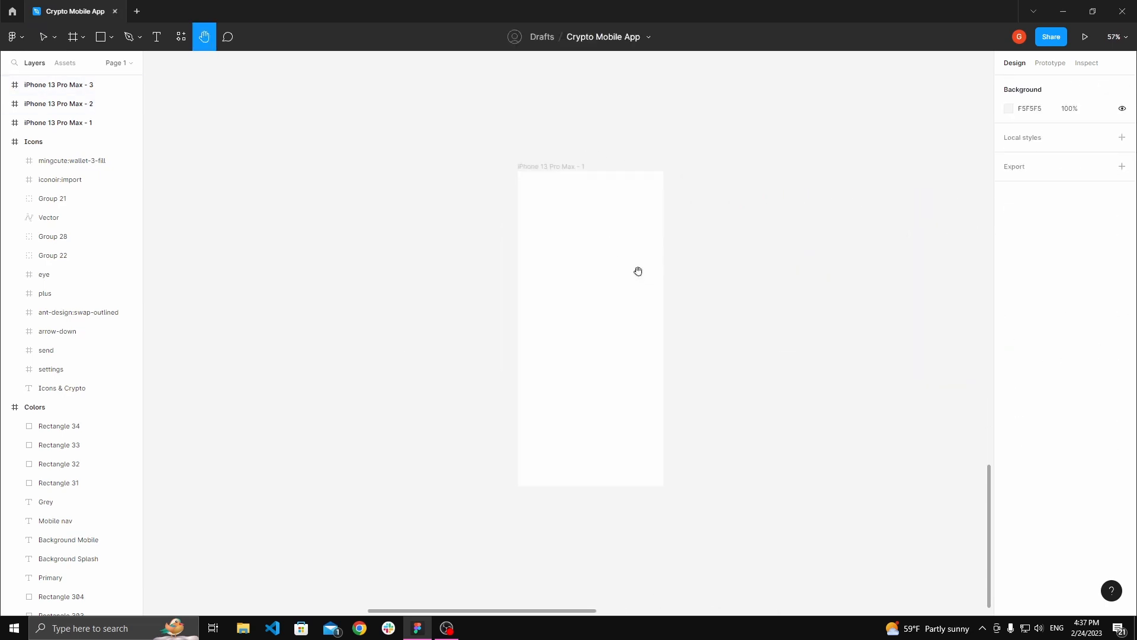
{"action": "key", "text": "v"}
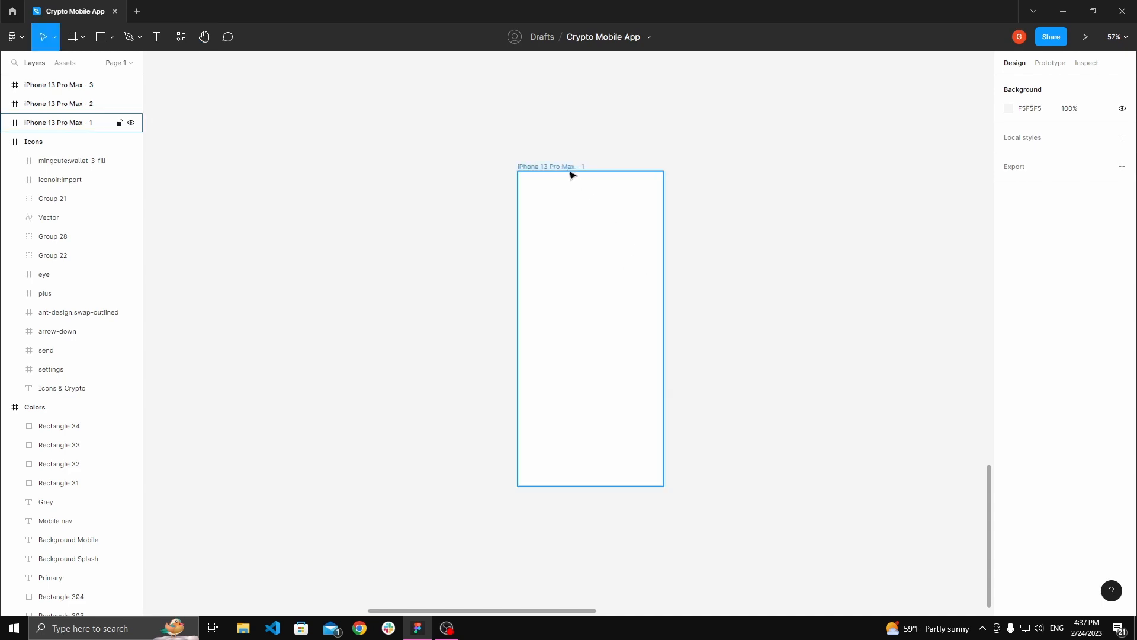
{"action": "left_click", "coordinate": [572, 174]}
{"action": "key", "text": "h"}
{"action": "left_click_drag", "start_coordinate": [655, 142], "coordinate": [647, 138]}
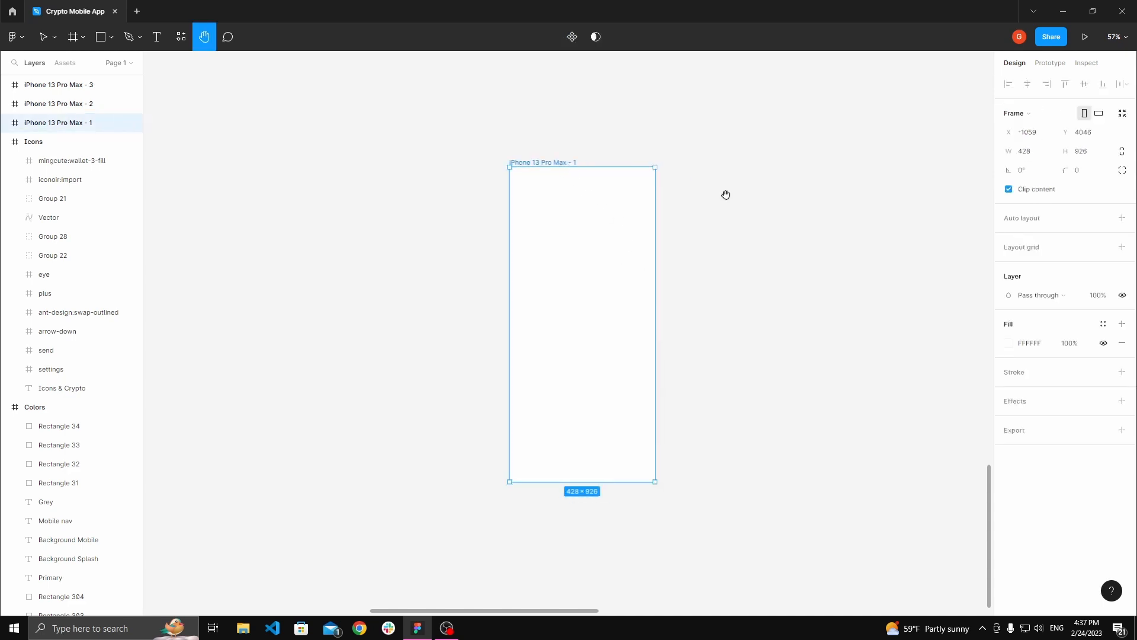
{"action": "key", "text": "v"}
{"action": "left_click", "coordinate": [574, 152]}
{"action": "left_click", "coordinate": [562, 163]}
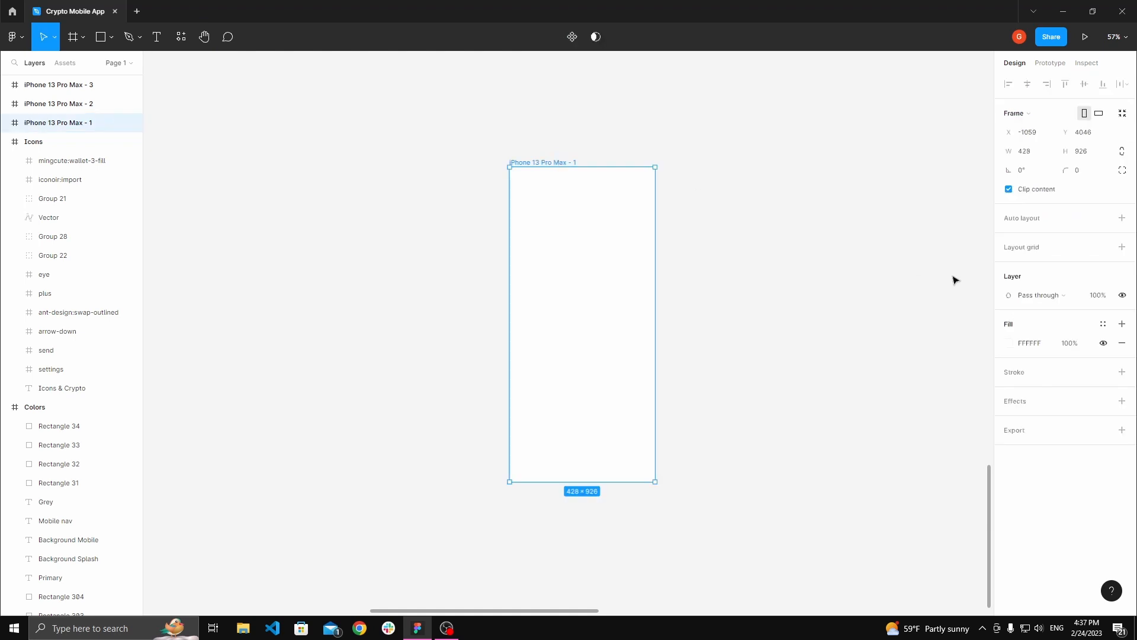
{"action": "left_click", "coordinate": [1013, 344]}
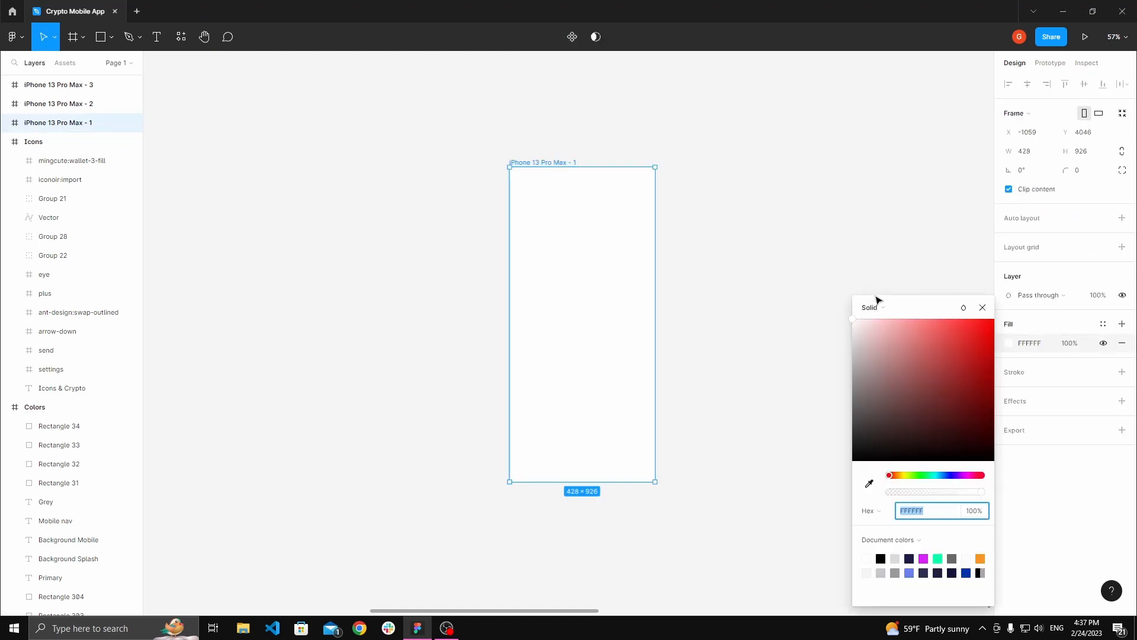
{"action": "left_click", "coordinate": [870, 485]}
{"action": "scroll", "coordinate": [816, 355], "scroll_direction": "down", "scroll_amount": 10}
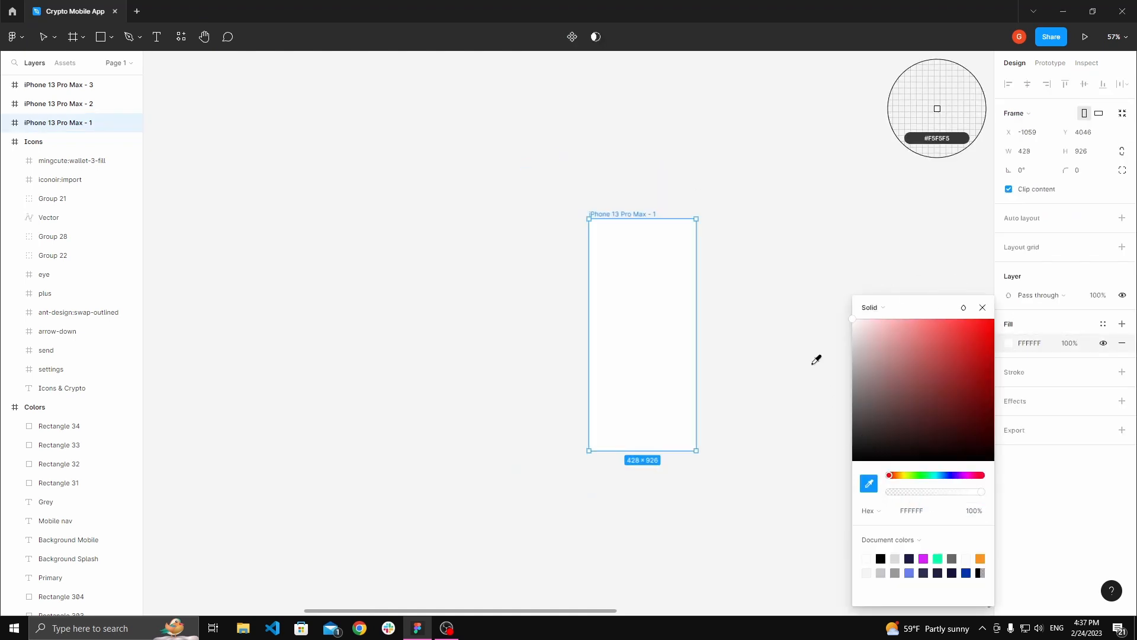
{"action": "scroll", "coordinate": [940, 205], "scroll_direction": "up", "scroll_amount": 2}
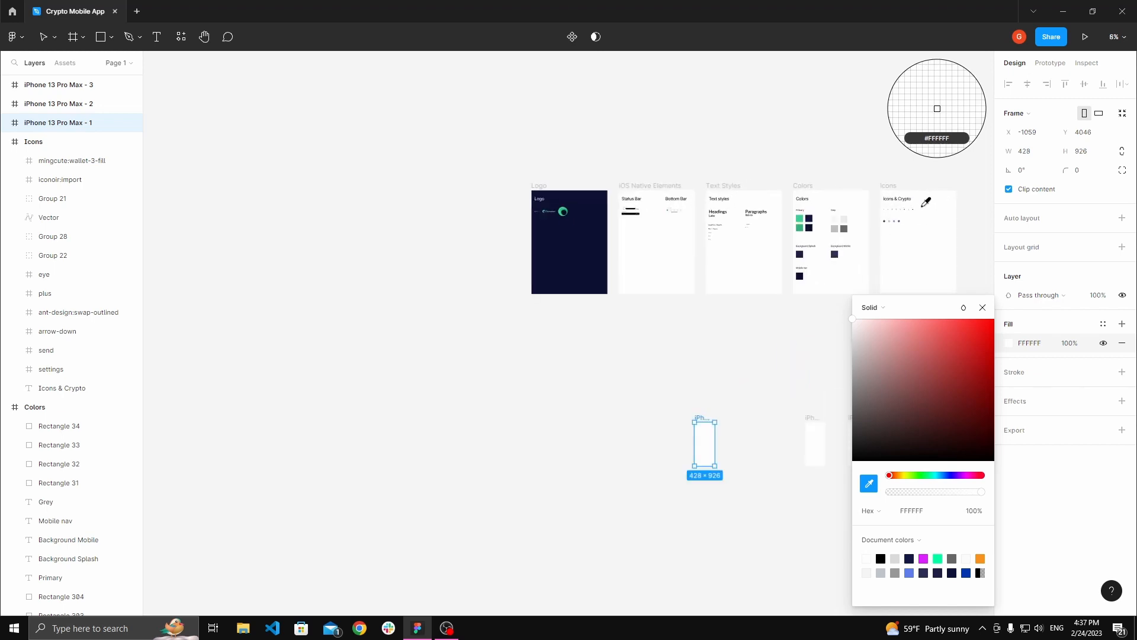
{"action": "scroll", "coordinate": [926, 202], "scroll_direction": "up", "scroll_amount": 6}
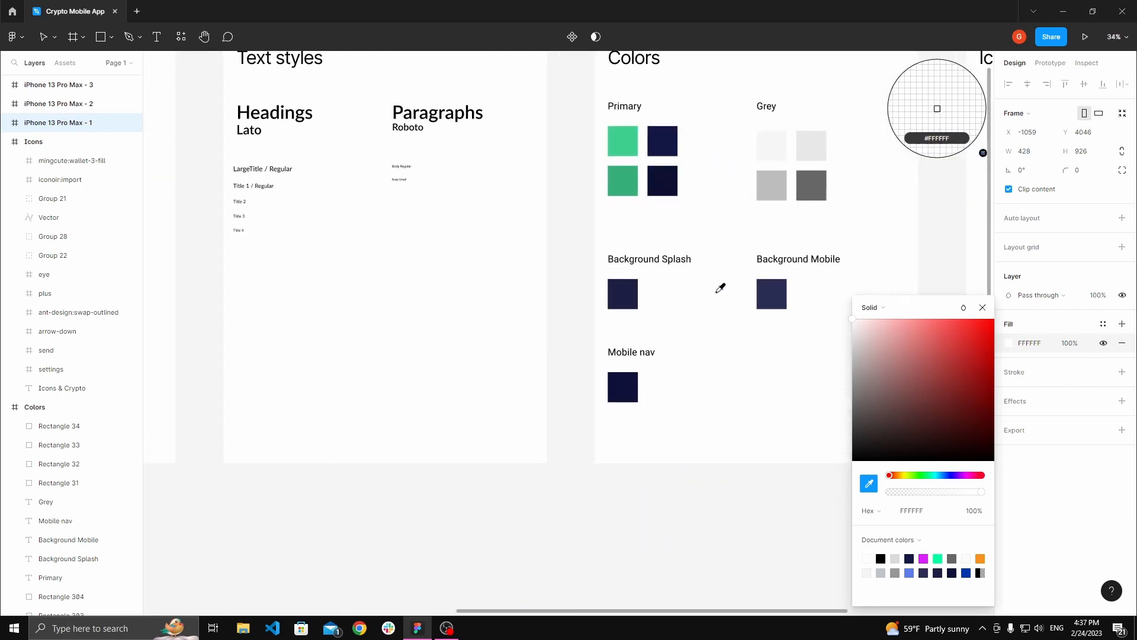
{"action": "scroll", "coordinate": [720, 288], "scroll_direction": "up", "scroll_amount": 3}
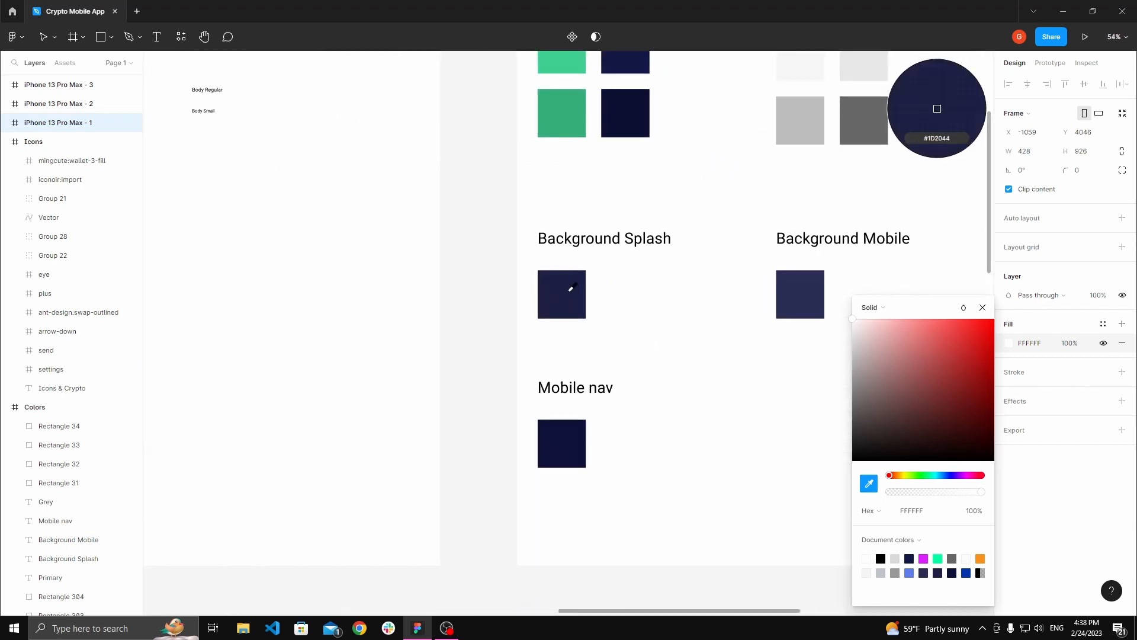
{"action": "left_click", "coordinate": [571, 288]}
{"action": "left_click", "coordinate": [482, 294]}
{"action": "key", "text": "h"}
{"action": "scroll", "coordinate": [533, 266], "scroll_direction": "down", "scroll_amount": 7}
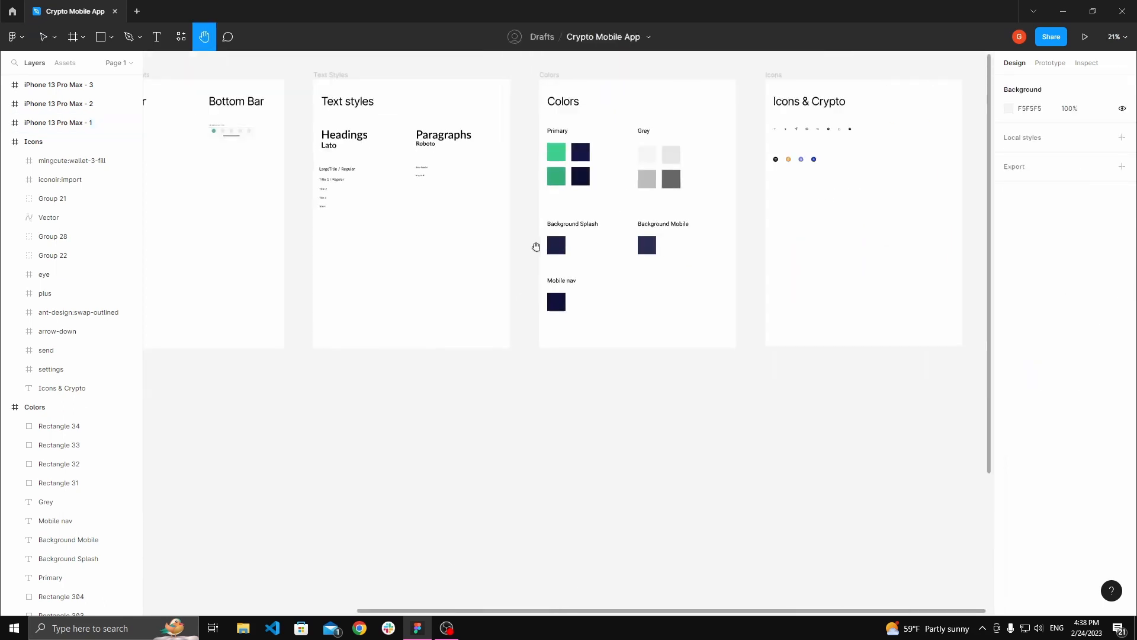
{"action": "key", "text": "n"}
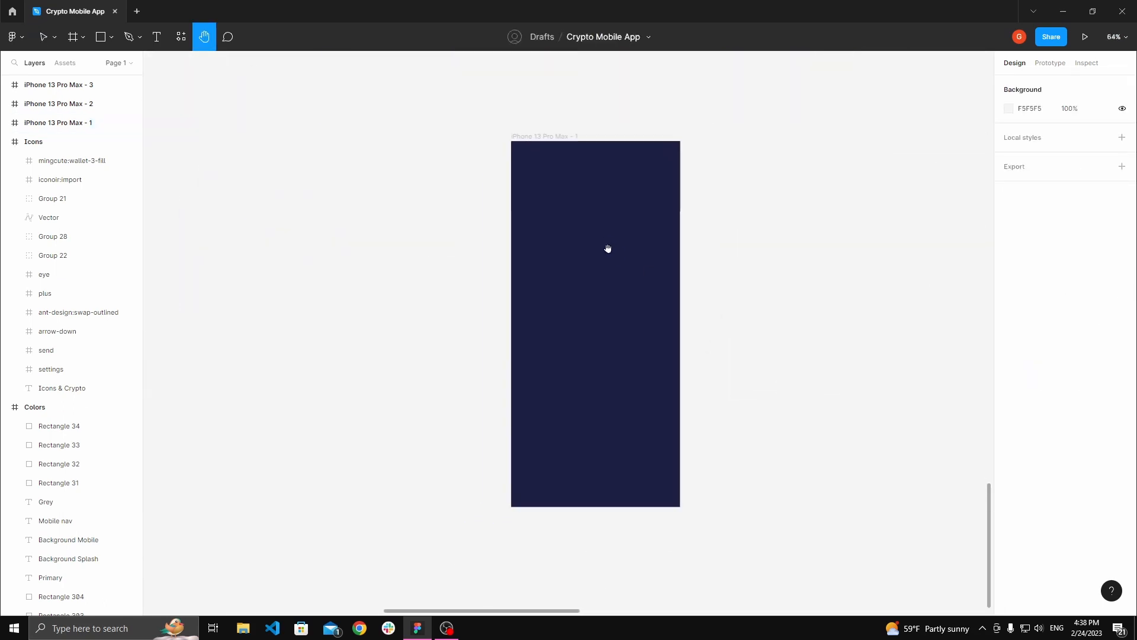
{"action": "left_click_drag", "start_coordinate": [592, 236], "coordinate": [597, 213]}
{"action": "key", "text": "v"}
{"action": "left_click", "coordinate": [553, 130]}
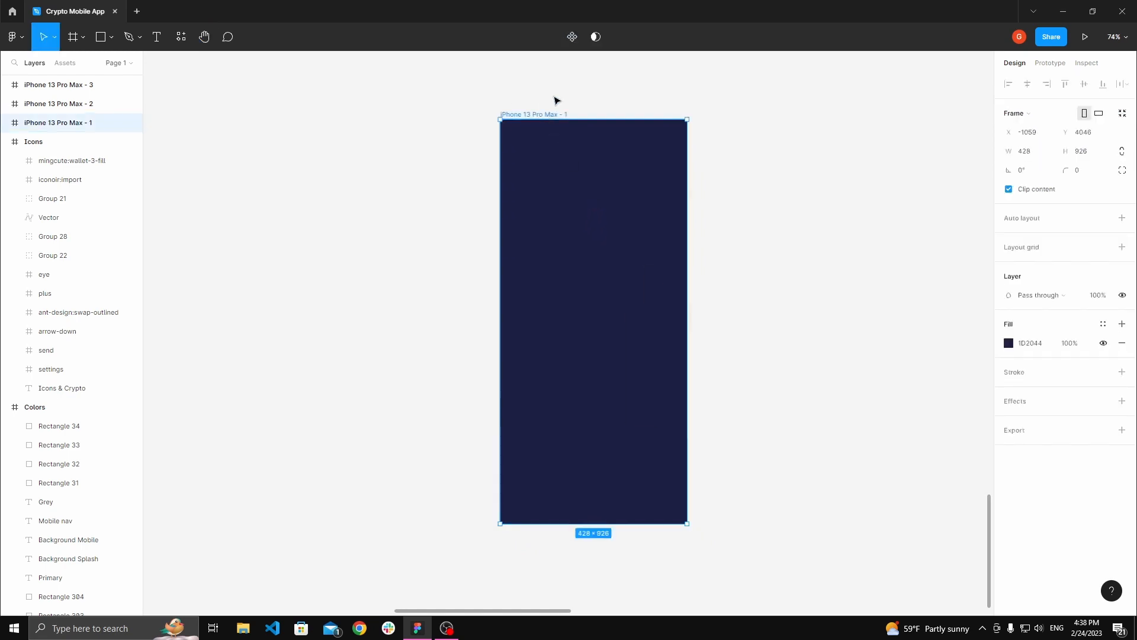
{"action": "left_click", "coordinate": [557, 100]}
- Copy the medium-sized Coinwave logo with its wordmark from the Logo frame
{"action": "key", "text": "h"}
{"action": "left_click_drag", "start_coordinate": [558, 100], "coordinate": [593, 169]}
{"action": "scroll", "coordinate": [591, 165], "scroll_direction": "down", "scroll_amount": 3}
{"action": "left_click_drag", "start_coordinate": [570, 133], "coordinate": [626, 264]}
{"action": "scroll", "coordinate": [623, 260], "scroll_direction": "down", "scroll_amount": 3}
{"action": "left_click_drag", "start_coordinate": [580, 194], "coordinate": [660, 321]}
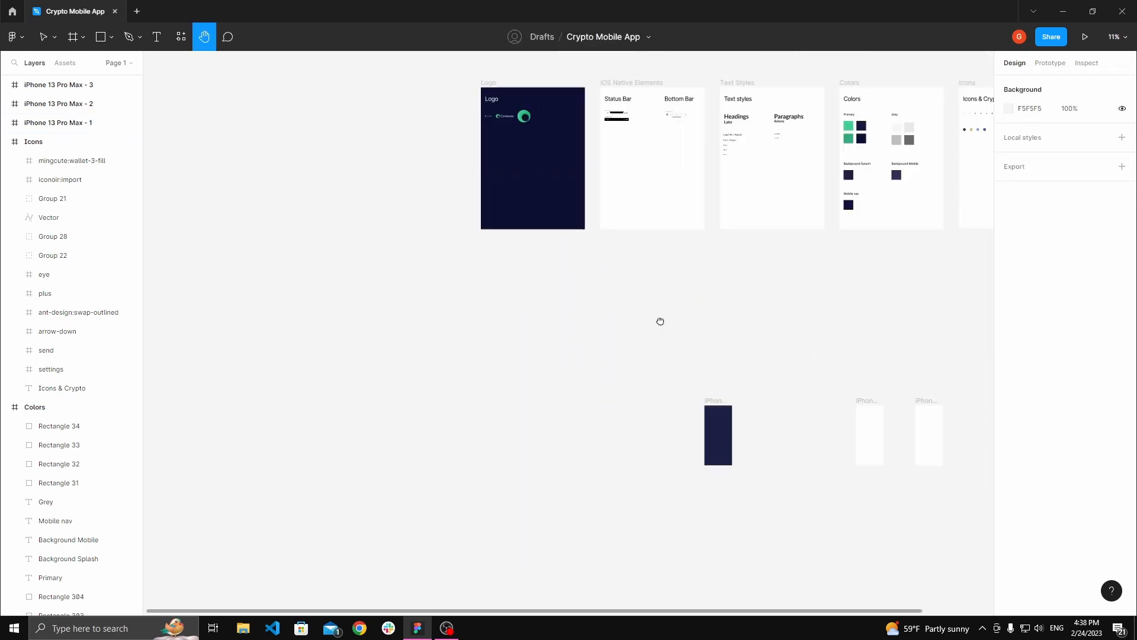
{"action": "left_click_drag", "start_coordinate": [522, 120], "coordinate": [628, 228]}
{"action": "scroll", "coordinate": [540, 167], "scroll_direction": "up", "scroll_amount": 5}
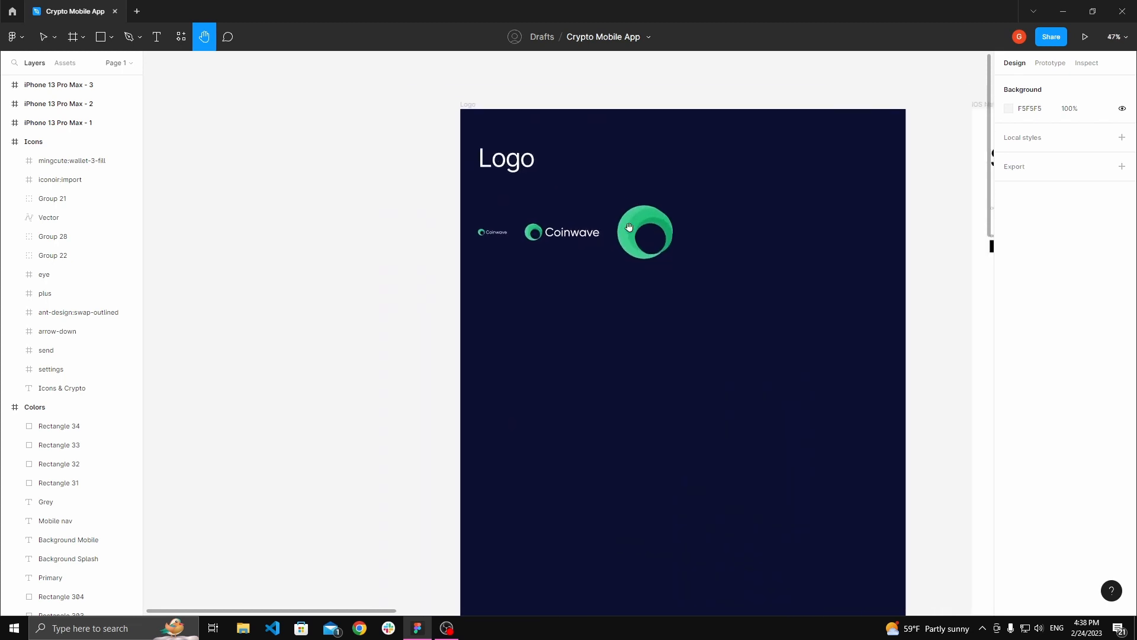
{"action": "scroll", "coordinate": [628, 227], "scroll_direction": "up", "scroll_amount": 2}
{"action": "key", "text": "v"}
{"action": "left_click", "coordinate": [582, 240]}
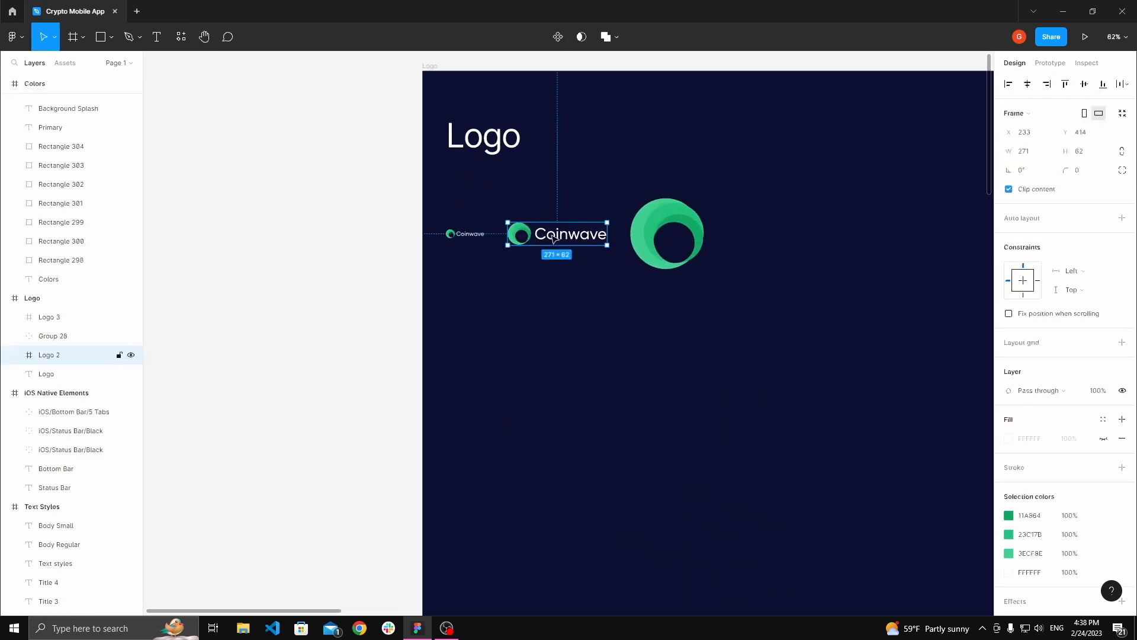
{"action": "left_click", "coordinate": [556, 178]}
{"action": "key", "text": "h"}
{"action": "scroll", "coordinate": [538, 263], "scroll_direction": "up", "scroll_amount": 2}
{"action": "left_click_drag", "start_coordinate": [538, 264], "coordinate": [507, 269]}
{"action": "scroll", "coordinate": [513, 273], "scroll_direction": "down", "scroll_amount": 1}
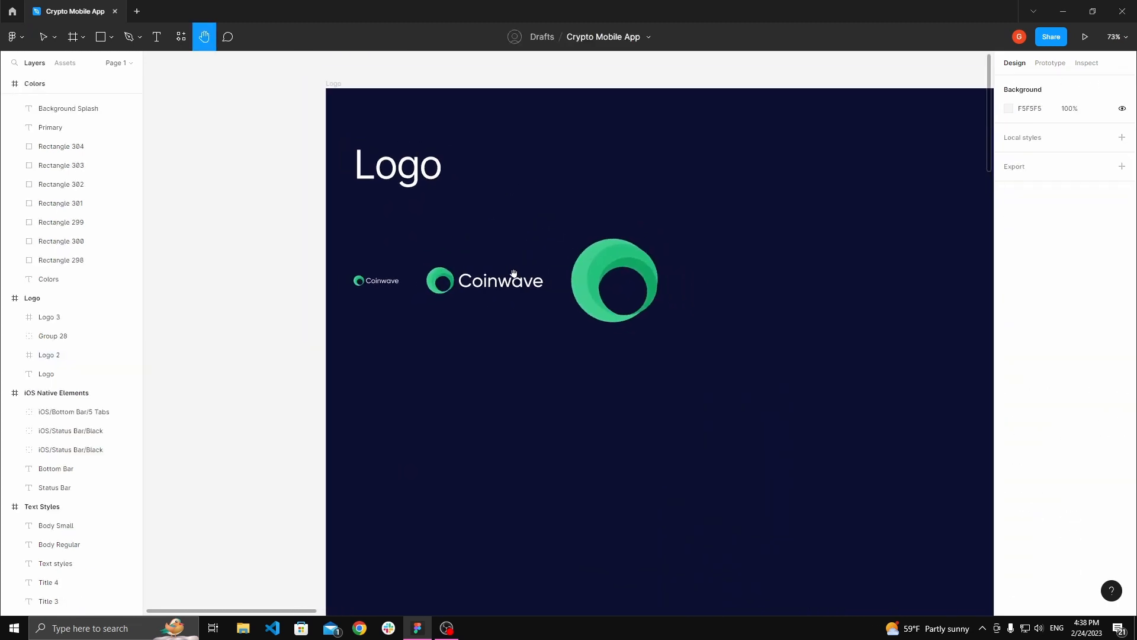
{"action": "key", "text": "v"}
{"action": "left_click", "coordinate": [500, 283]}
{"action": "scroll", "coordinate": [477, 220], "scroll_direction": "down", "scroll_amount": 2}
{"action": "key", "text": "h"}
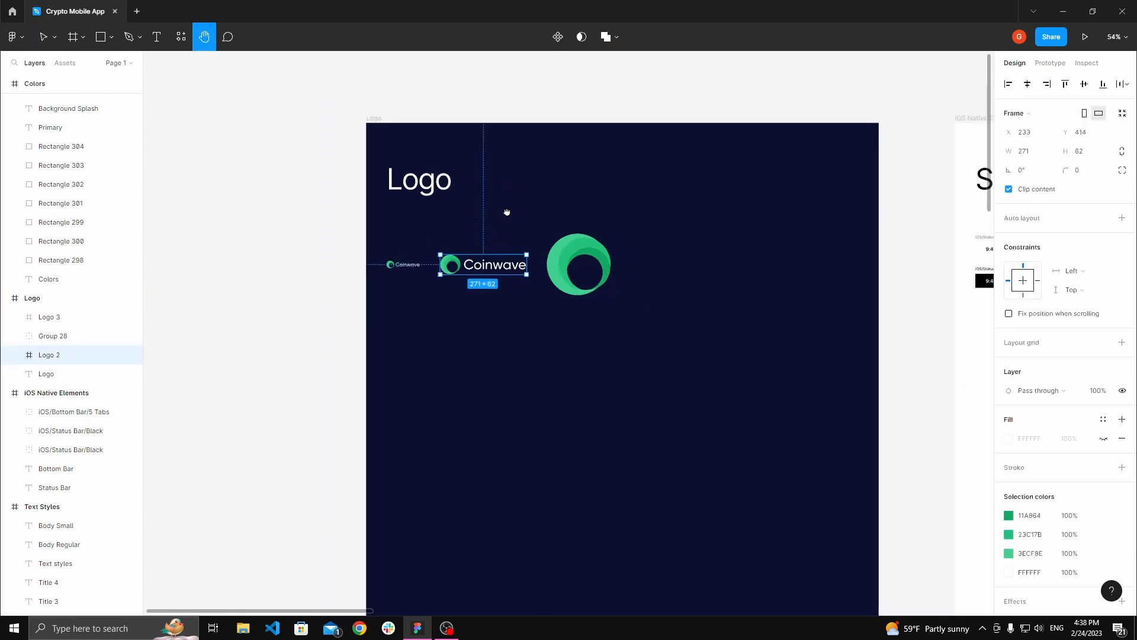
{"action": "scroll", "coordinate": [503, 234], "scroll_direction": "up", "scroll_amount": 3}
{"action": "key", "text": "v"}
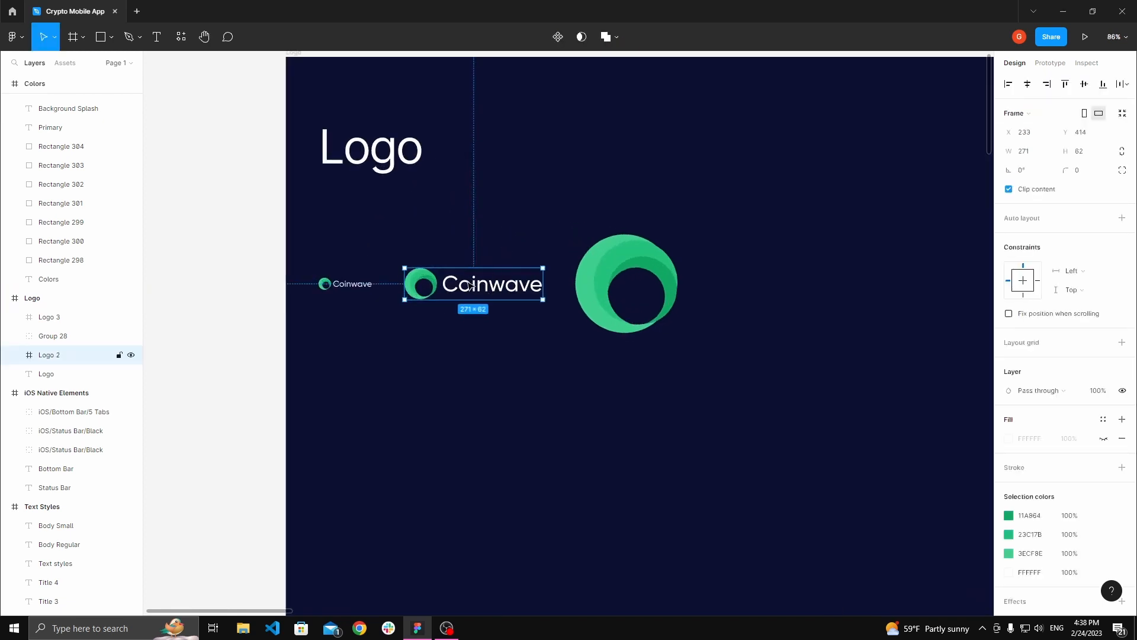
{"action": "key", "text": "h"}
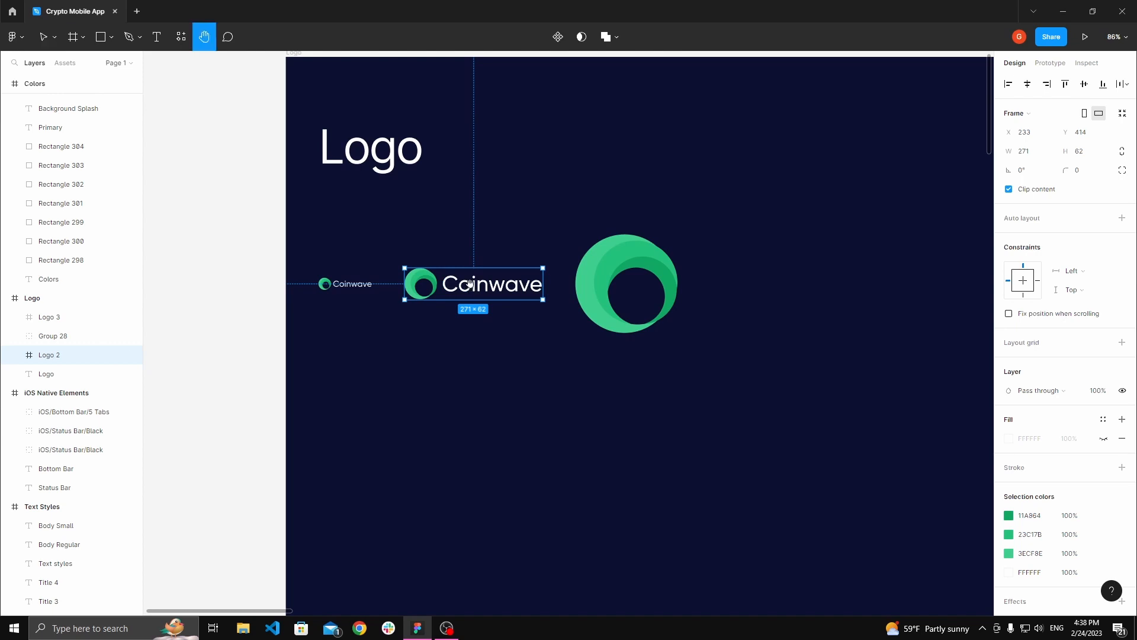
- Paste the Coinwave logo into the dark-filled first phone frame
{"action": "scroll", "coordinate": [469, 289], "scroll_direction": "down", "scroll_amount": 5}
{"action": "scroll", "coordinate": [571, 228], "scroll_direction": "down", "scroll_amount": 6}
{"action": "scroll", "coordinate": [584, 245], "scroll_direction": "right", "scroll_amount": 2}
{"action": "scroll", "coordinate": [584, 245], "scroll_direction": "down", "scroll_amount": 1}
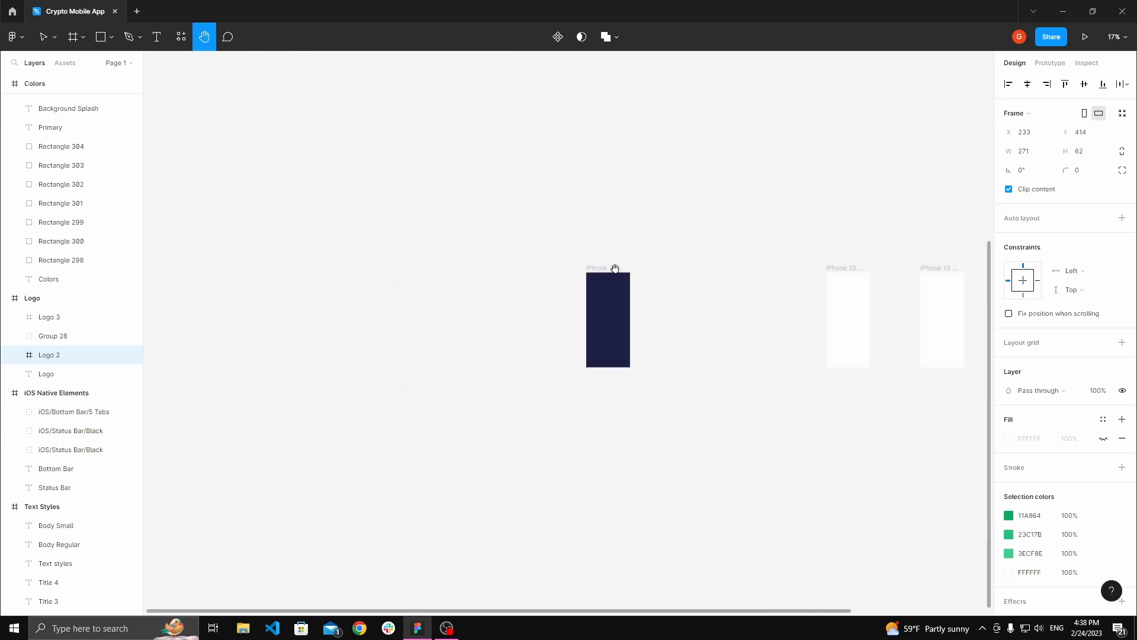
{"action": "scroll", "coordinate": [615, 269], "scroll_direction": "up", "scroll_amount": 5}
{"action": "left_click_drag", "start_coordinate": [622, 290], "coordinate": [614, 238]}
{"action": "key", "text": "v"}
{"action": "left_click", "coordinate": [594, 188]}
{"action": "key", "text": "h"}
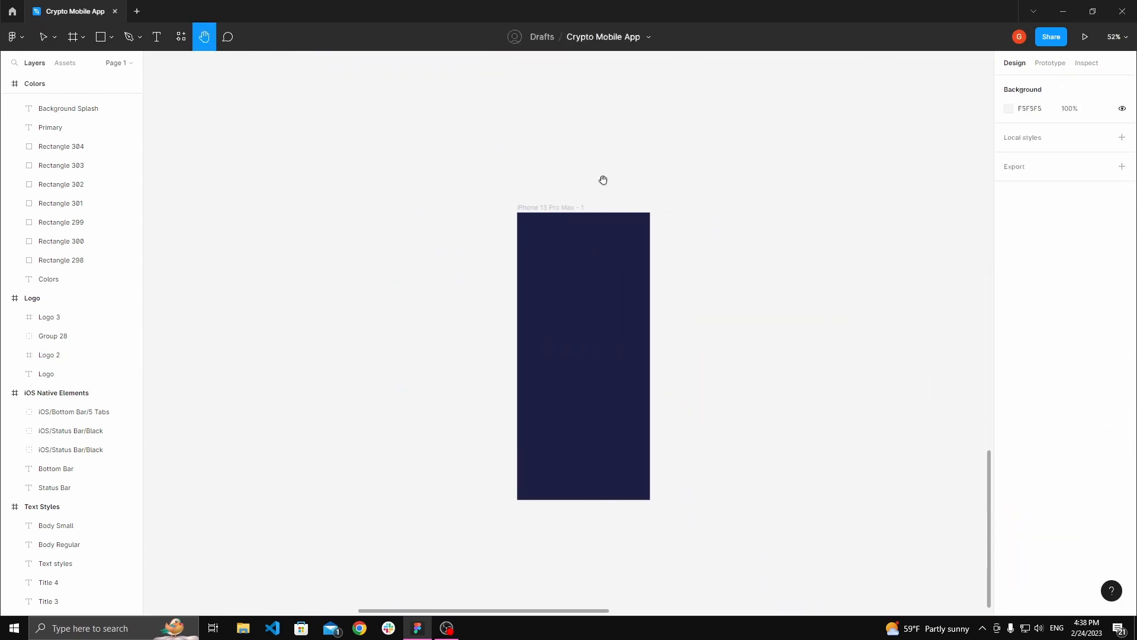
{"action": "scroll", "coordinate": [605, 174], "scroll_direction": "up", "scroll_amount": 1}
{"action": "scroll", "coordinate": [574, 157], "scroll_direction": "down", "scroll_amount": 1}
{"action": "key", "text": "v"}
{"action": "left_click", "coordinate": [537, 156]}
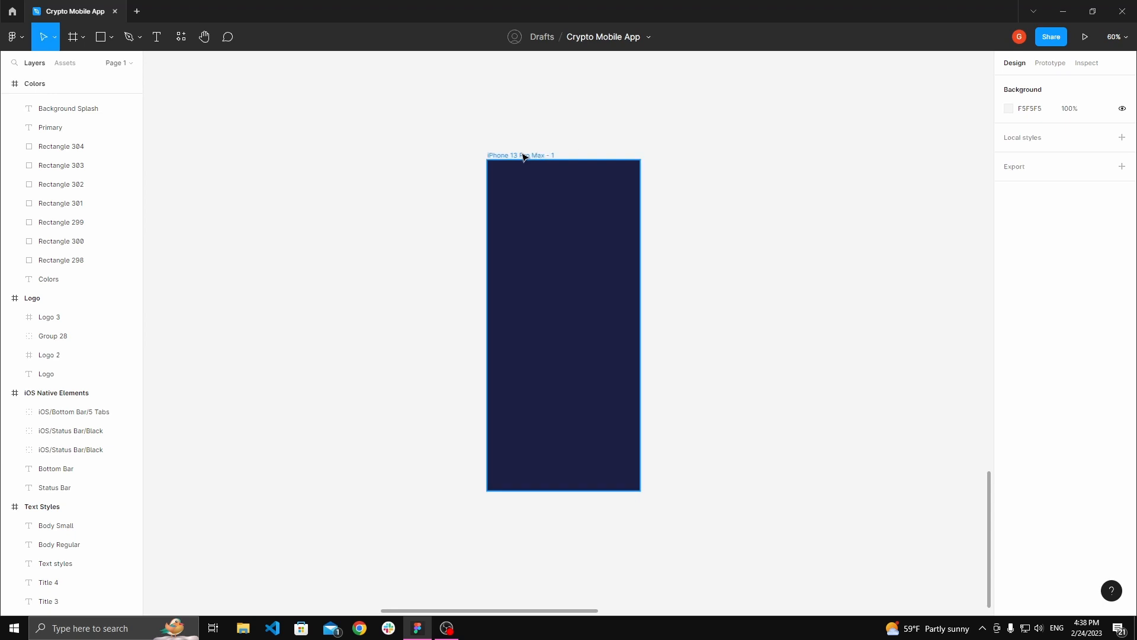
{"action": "left_click", "coordinate": [523, 156]}
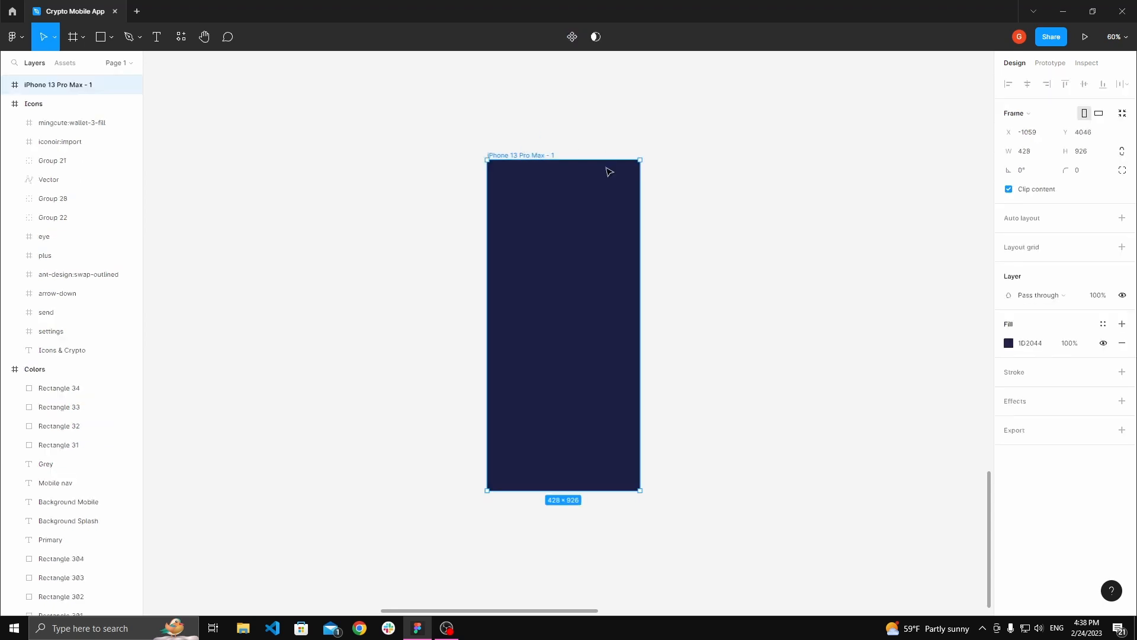
{"action": "key", "text": "ctrl+v"}
{"action": "left_click", "coordinate": [558, 119]}
{"action": "key", "text": "space"}
{"action": "left_click_drag", "start_coordinate": [557, 118], "coordinate": [575, 117]}
- Centre the Coinwave logo horizontally and vertically within the first phone frame
{"action": "left_click", "coordinate": [620, 309]}
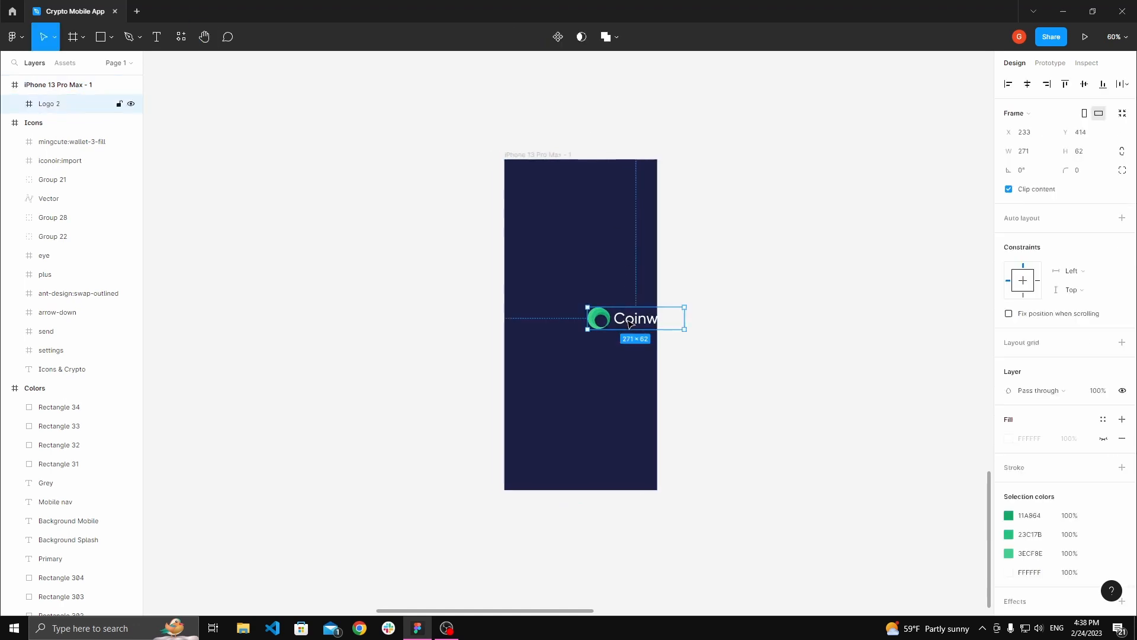
{"action": "left_click_drag", "start_coordinate": [629, 321], "coordinate": [599, 321]}
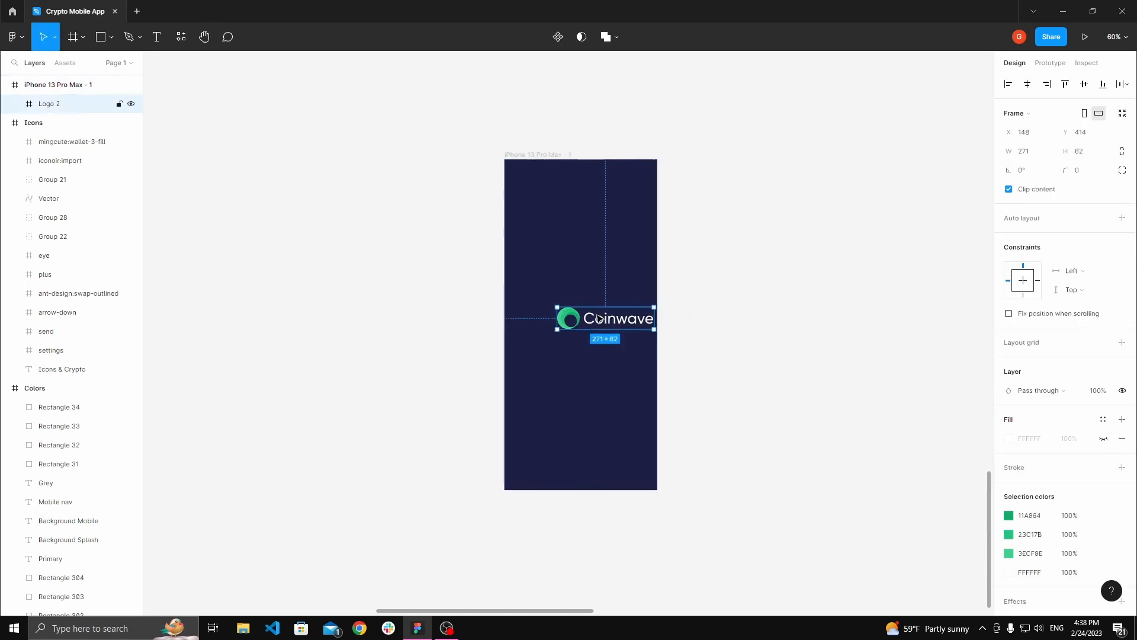
{"action": "left_click", "coordinate": [1031, 86]}
{"action": "left_click", "coordinate": [1087, 87]}
{"action": "left_click", "coordinate": [804, 217]}
{"action": "key", "text": "space"}
{"action": "left_click_drag", "start_coordinate": [804, 217], "coordinate": [835, 204]}
{"action": "left_click", "coordinate": [619, 309]}
{"action": "left_click", "coordinate": [780, 278]}
{"action": "key", "text": "space"}
{"action": "key", "text": "space"}
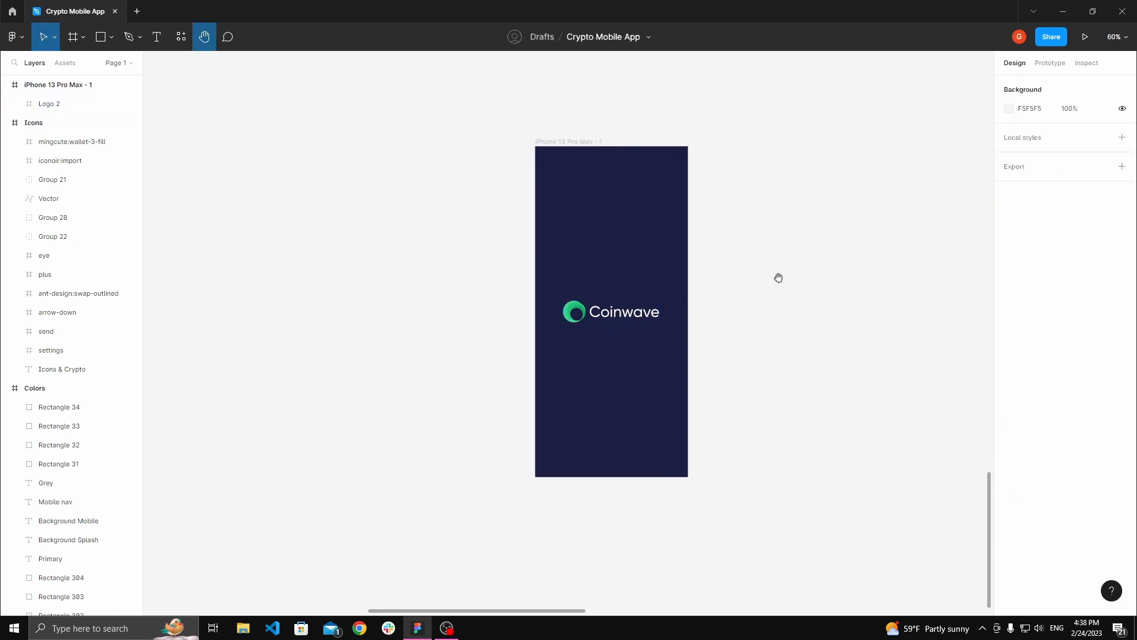
- Examine the style guide frames and the phone frames, ending on the Coinwave splash frame
{"action": "scroll", "coordinate": [723, 272], "scroll_direction": "down", "scroll_amount": 2}
{"action": "left_click_drag", "start_coordinate": [780, 277], "coordinate": [636, 314]}
{"action": "scroll", "coordinate": [661, 268], "scroll_direction": "down", "scroll_amount": 2}
{"action": "scroll", "coordinate": [660, 267], "scroll_direction": "down", "scroll_amount": 20}
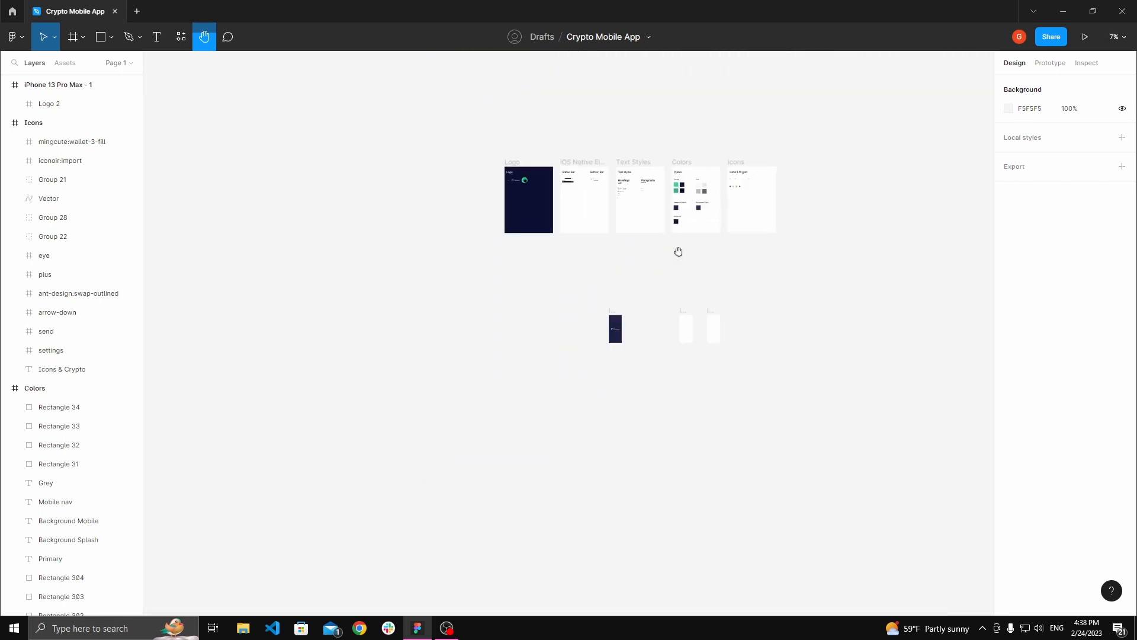
{"action": "scroll", "coordinate": [681, 237], "scroll_direction": "up", "scroll_amount": 5}
{"action": "left_click_drag", "start_coordinate": [685, 230], "coordinate": [682, 236]}
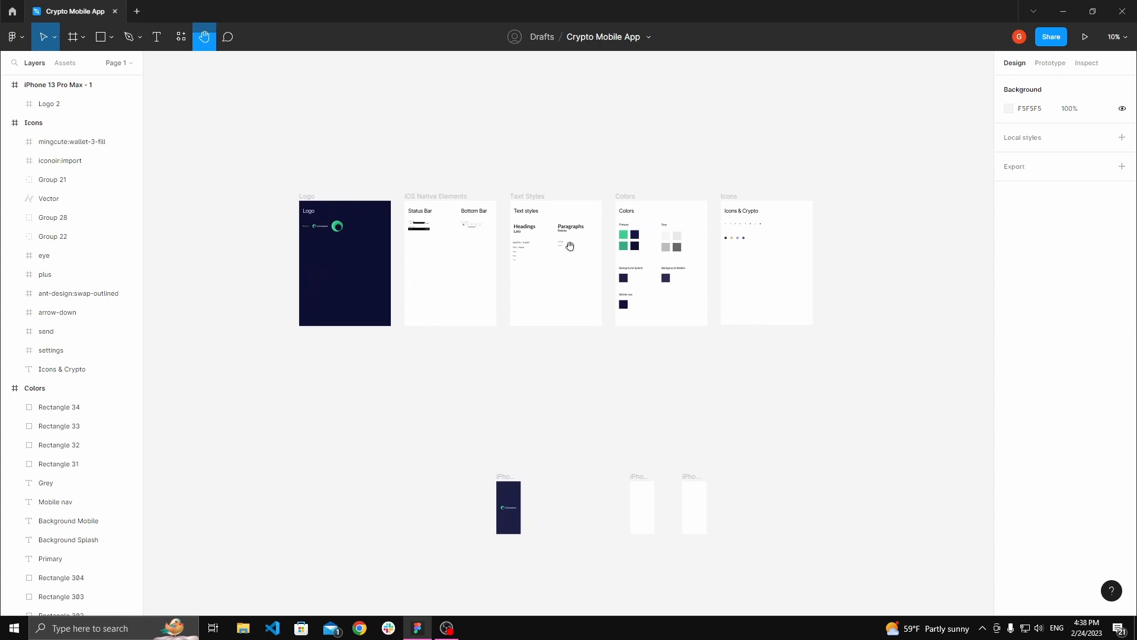
{"action": "scroll", "coordinate": [681, 255], "scroll_direction": "down", "scroll_amount": 3}
{"action": "scroll", "coordinate": [652, 282], "scroll_direction": "left", "scroll_amount": 2}
{"action": "scroll", "coordinate": [665, 300], "scroll_direction": "up", "scroll_amount": 6}
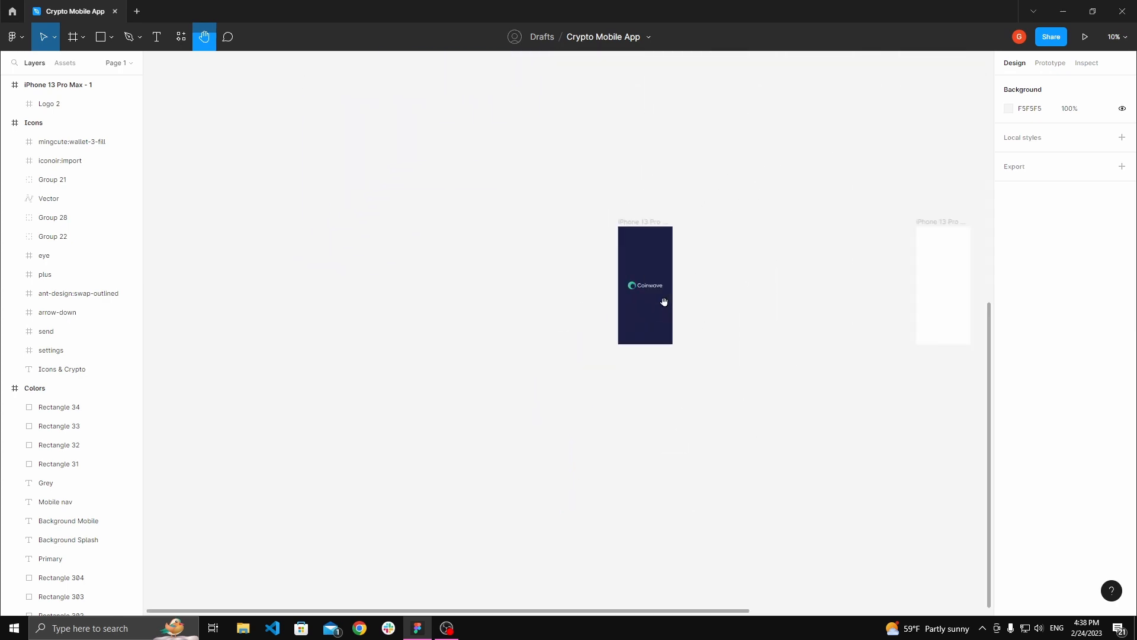
{"action": "scroll", "coordinate": [614, 206], "scroll_direction": "up", "scroll_amount": 5}
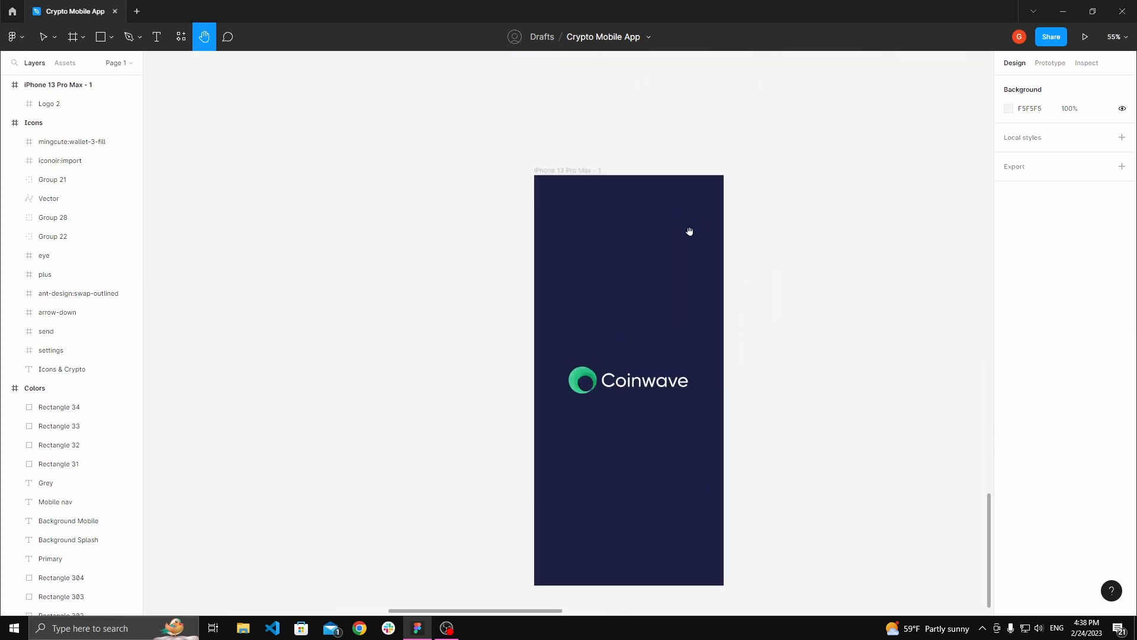
- Move the first phone frame further left in its row, to about X -1429
{"action": "scroll", "coordinate": [688, 231], "scroll_direction": "down", "scroll_amount": 2}
{"action": "scroll", "coordinate": [700, 191], "scroll_direction": "down", "scroll_amount": 2}
{"action": "left_click_drag", "start_coordinate": [637, 138], "coordinate": [517, 131]}
{"action": "left_click", "coordinate": [756, 119]}
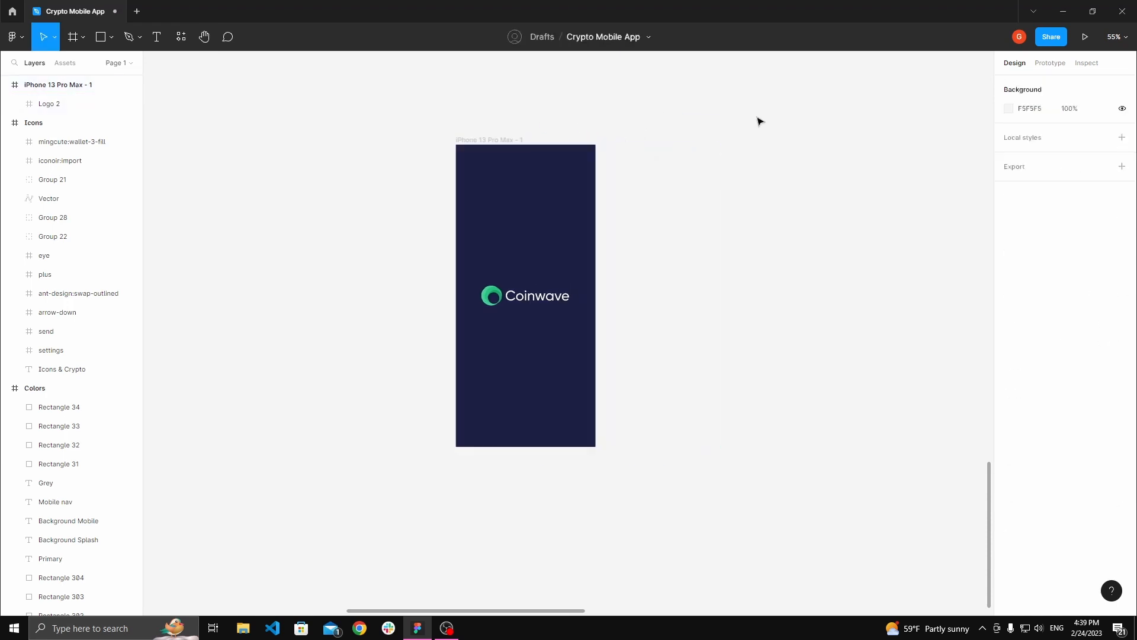
- Move the blank second phone frame closer to the first one, to about X 455
{"action": "left_click_drag", "start_coordinate": [782, 124], "coordinate": [508, 158]}
{"action": "left_click_drag", "start_coordinate": [829, 153], "coordinate": [578, 184]}
{"action": "scroll", "coordinate": [675, 159], "scroll_direction": "down", "scroll_amount": 1}
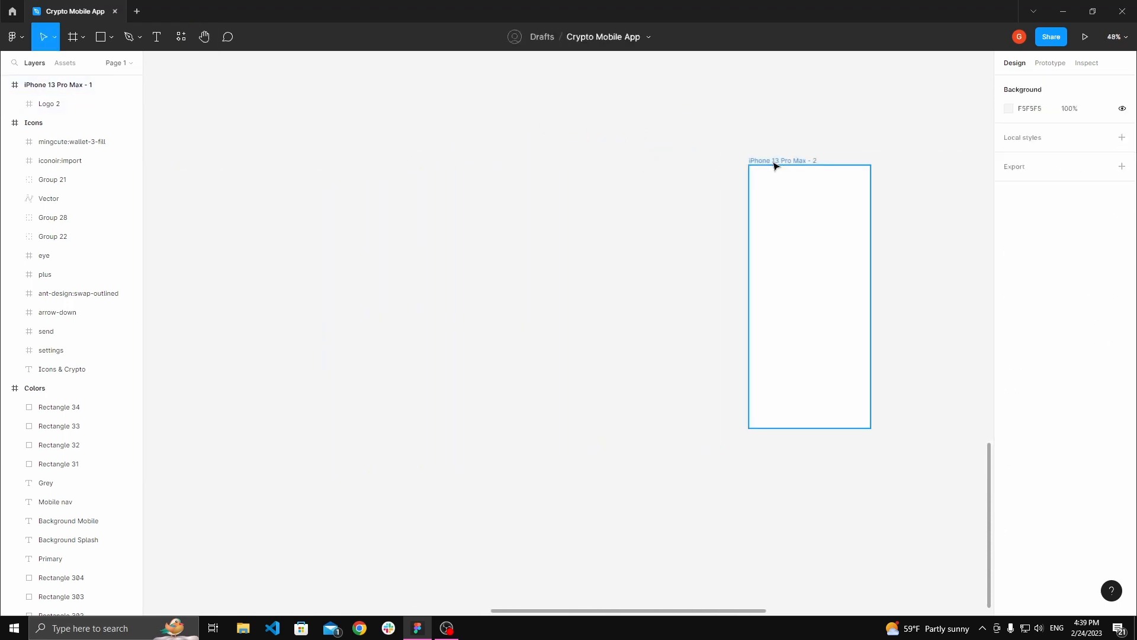
{"action": "left_click", "coordinate": [791, 161]}
{"action": "left_click_drag", "start_coordinate": [792, 162], "coordinate": [640, 185]}
{"action": "left_click", "coordinate": [595, 122]}
{"action": "left_click", "coordinate": [574, 158]}
- Rename the first phone frame, which holds the Coinwave logo, as Splash Screen
{"action": "key", "text": "h"}
{"action": "left_click_drag", "start_coordinate": [379, 180], "coordinate": [723, 229]}
{"action": "left_click_drag", "start_coordinate": [417, 233], "coordinate": [595, 176]}
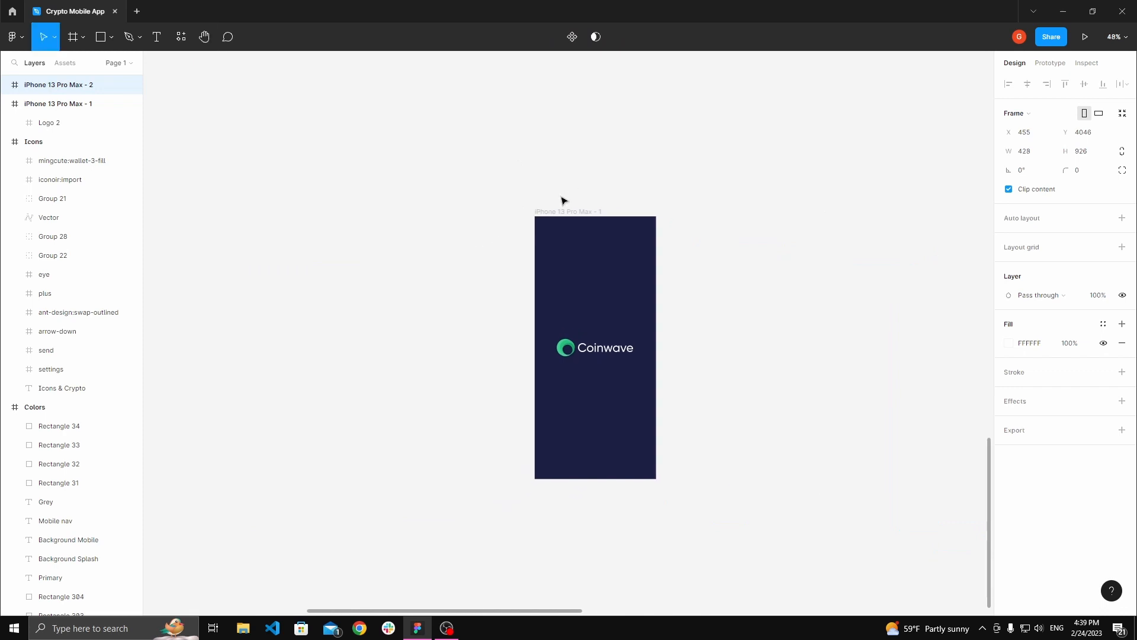
{"action": "left_click", "coordinate": [563, 201]}
{"action": "left_click", "coordinate": [563, 212]}
{"action": "double_click", "coordinate": [86, 105]}
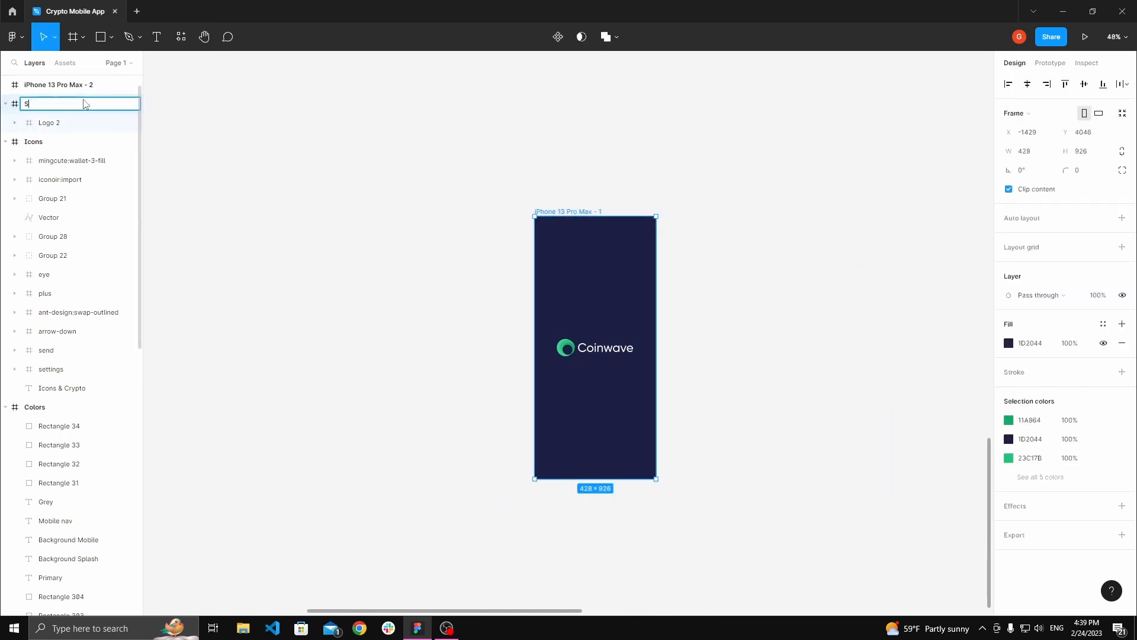
{"action": "type", "text": "Splash Screen"}
{"action": "key", "text": "Return"}
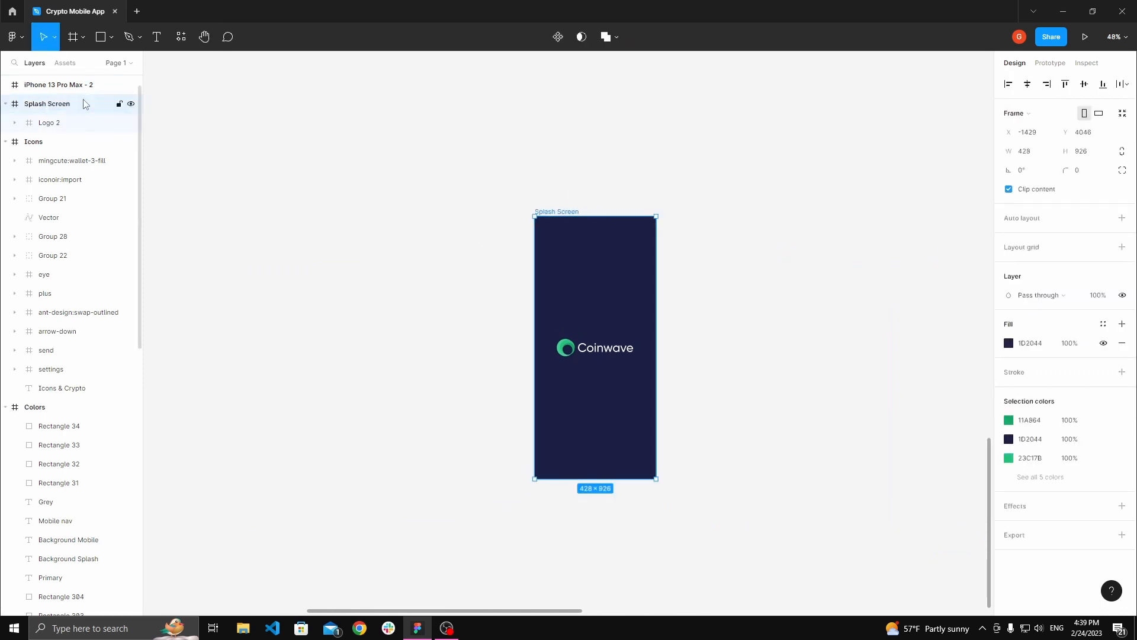
- Rename the blank second phone frame as Login
{"action": "left_click", "coordinate": [769, 186]}
{"action": "key", "text": "space"}
{"action": "left_click_drag", "start_coordinate": [824, 188], "coordinate": [295, 121]}
{"action": "left_click", "coordinate": [554, 144]}
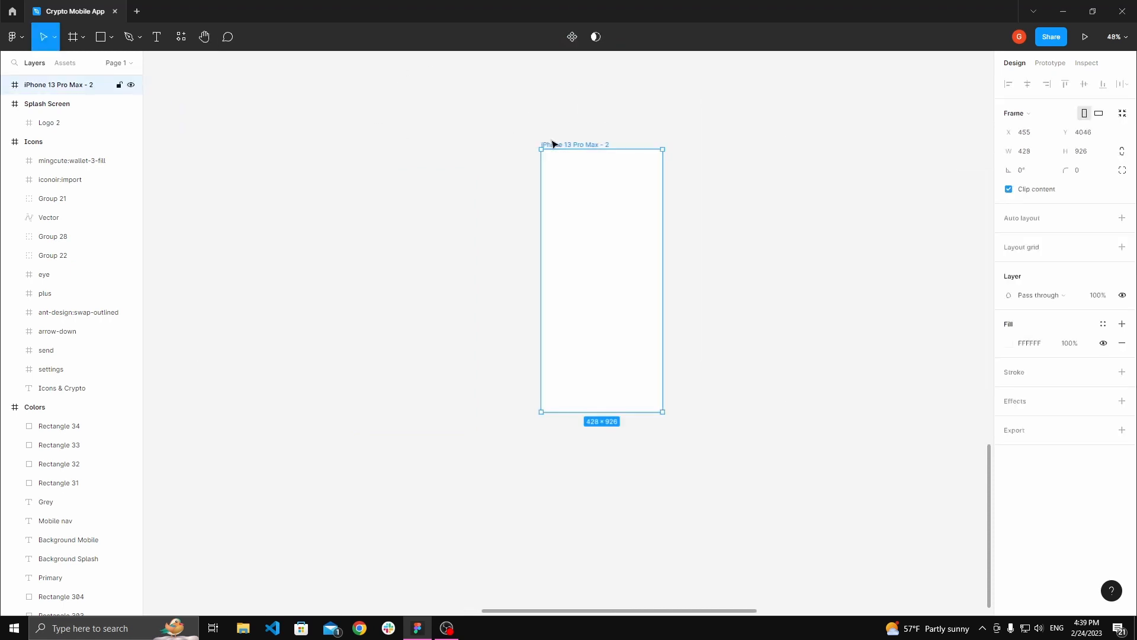
{"action": "double_click", "coordinate": [72, 84]}
{"action": "type", "text": "Logi"}
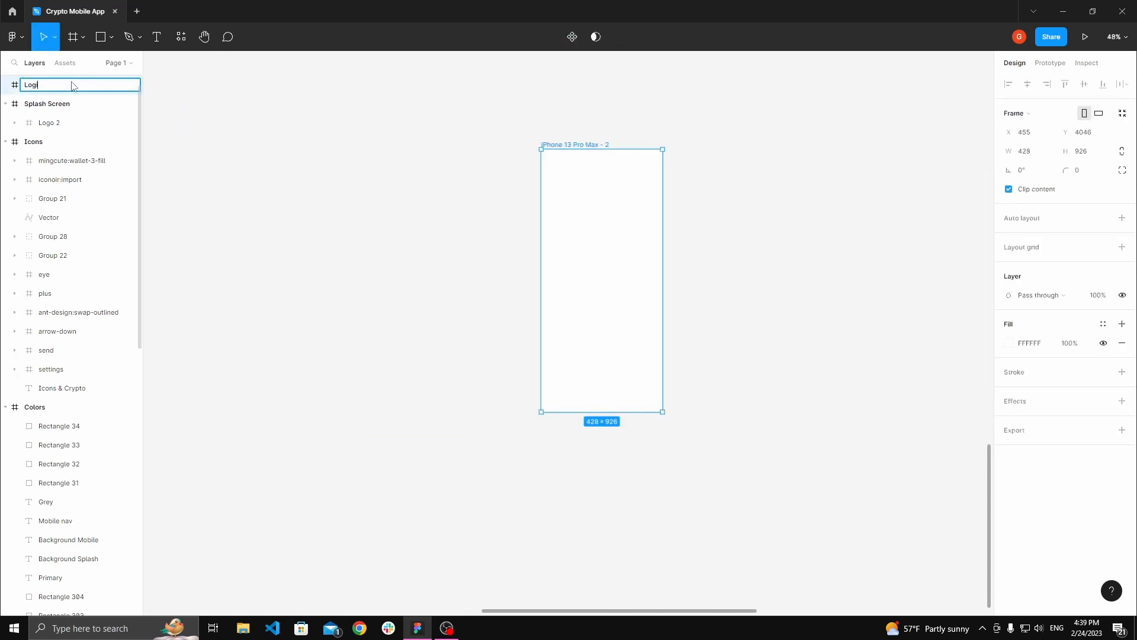
{"action": "type", "text": "n"}
{"action": "key", "text": "Return"}
- Collapse the Splash Screen frame's layers and place it above Login in the layer order
{"action": "left_click", "coordinate": [20, 104]}
{"action": "left_click", "coordinate": [6, 105]}
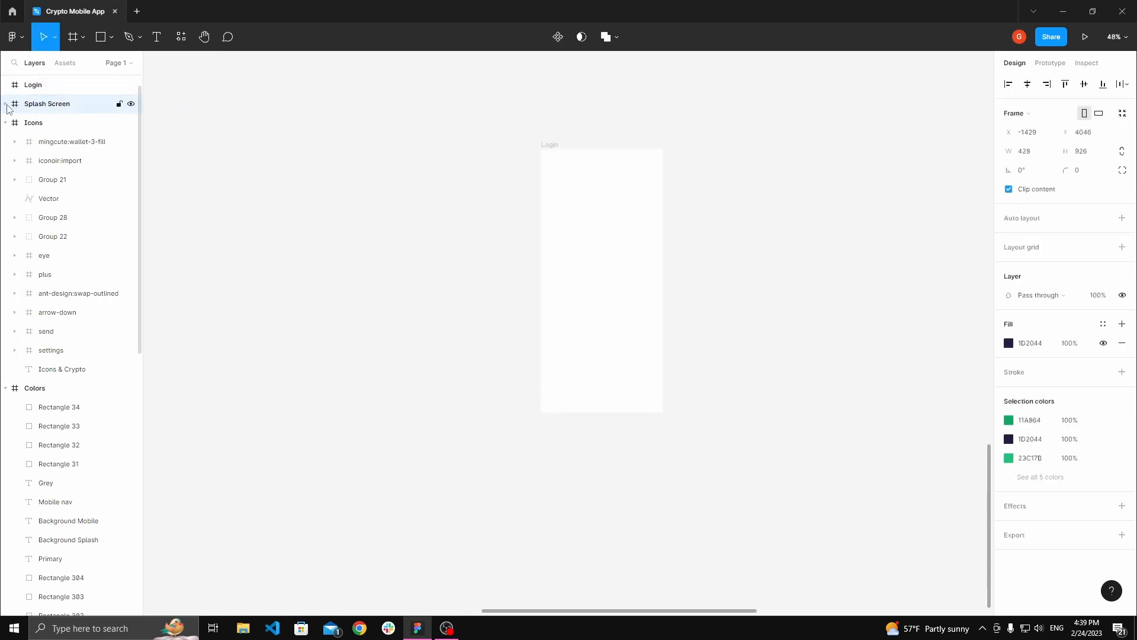
{"action": "left_click_drag", "start_coordinate": [39, 90], "coordinate": [47, 99]}
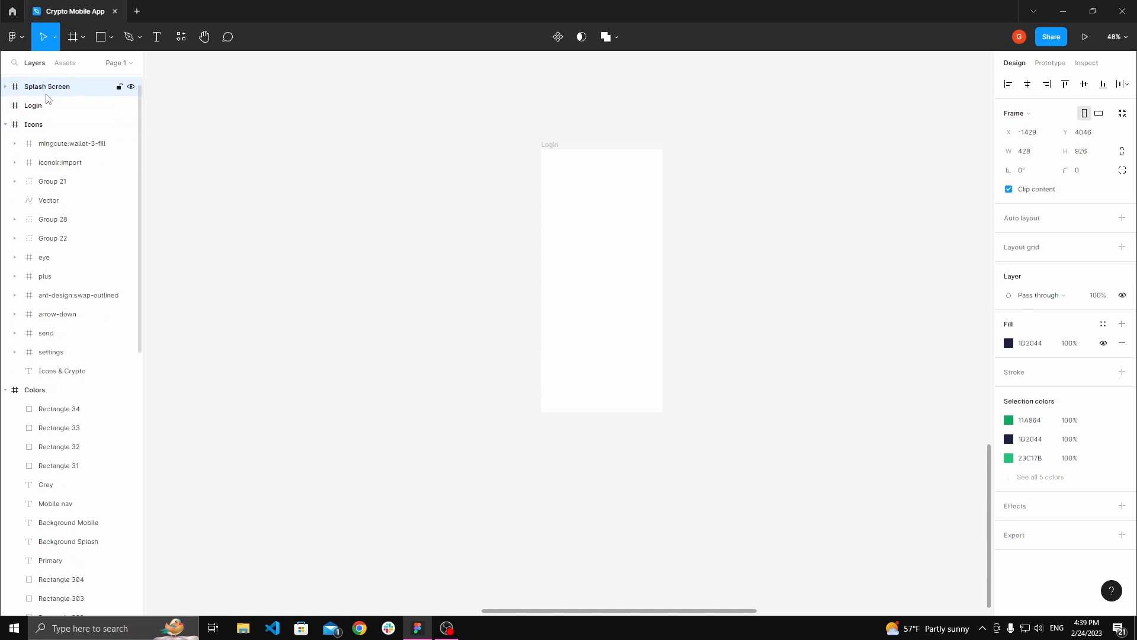
- Collapse the layers of the Icons, Colors, Logo, iOS Native Elements and Text Styles frames
{"action": "left_click", "coordinate": [6, 124]}
{"action": "left_click", "coordinate": [6, 142]}
{"action": "left_click", "coordinate": [6, 179]}
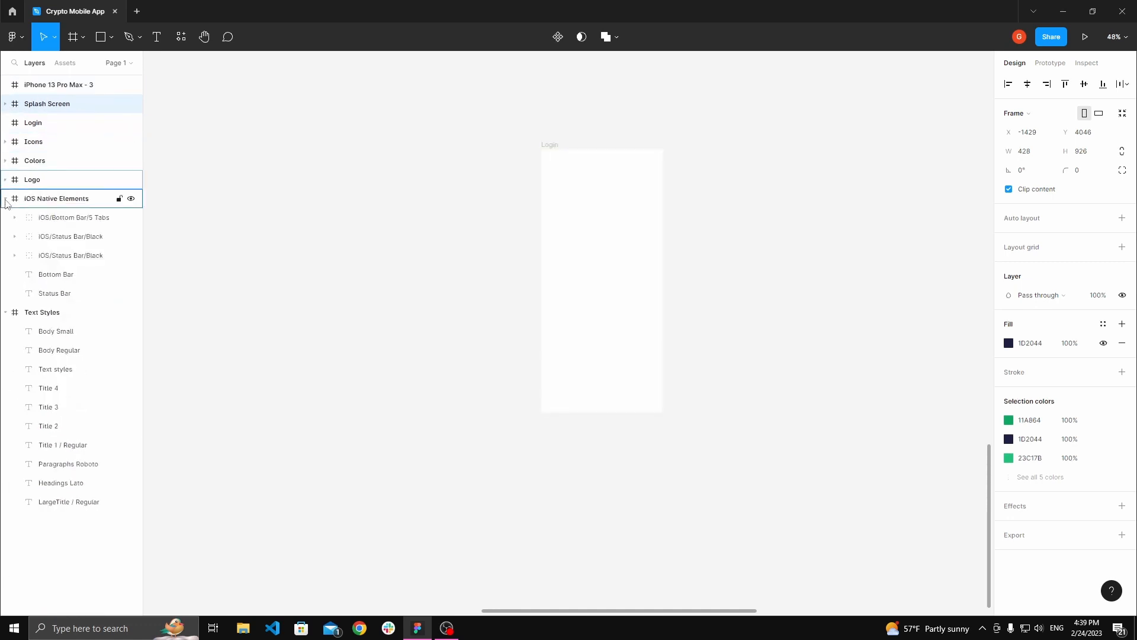
{"action": "left_click", "coordinate": [5, 199]}
{"action": "left_click", "coordinate": [5, 218]}
{"action": "left_click", "coordinate": [302, 145]}
- Fill the Login frame with the Background Splash colour 1D2044 sampled from the Colors frame
{"action": "key", "text": "space"}
{"action": "left_click_drag", "start_coordinate": [589, 120], "coordinate": [574, 169]}
{"action": "left_click", "coordinate": [446, 214]}
{"action": "left_click", "coordinate": [472, 186]}
{"action": "scroll", "coordinate": [472, 185], "scroll_direction": "up", "scroll_amount": 1}
{"action": "key", "text": "space"}
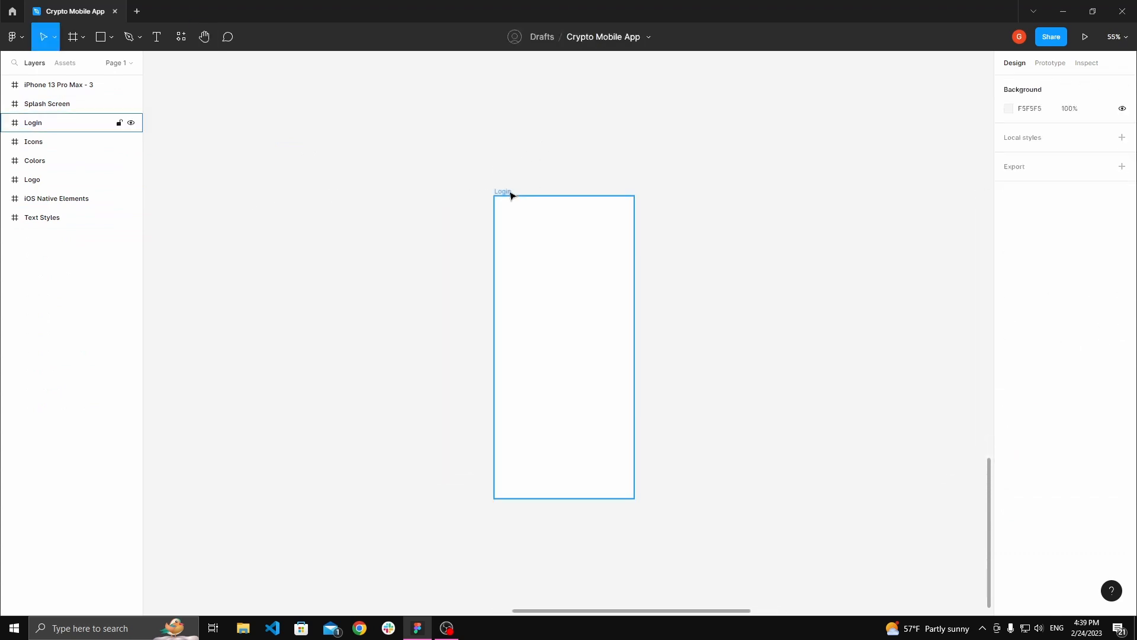
{"action": "left_click", "coordinate": [511, 193]}
{"action": "left_click", "coordinate": [1009, 344]}
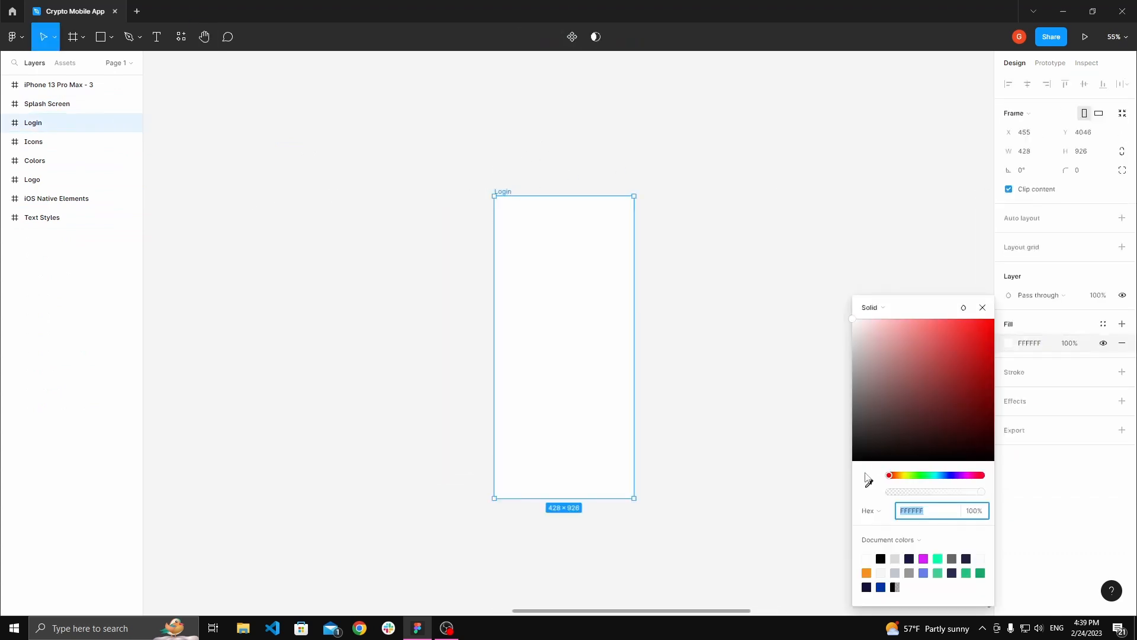
{"action": "left_click", "coordinate": [868, 482]}
{"action": "scroll", "coordinate": [750, 247], "scroll_direction": "down", "scroll_amount": 5}
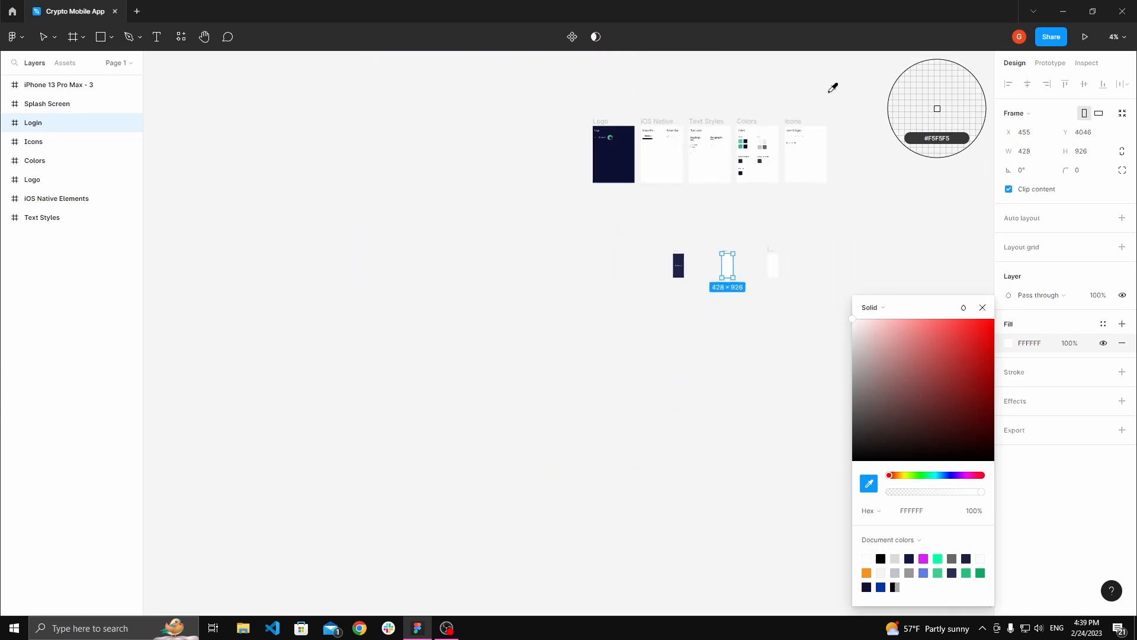
{"action": "scroll", "coordinate": [739, 172], "scroll_direction": "up", "scroll_amount": 4}
{"action": "scroll", "coordinate": [768, 174], "scroll_direction": "up", "scroll_amount": 4}
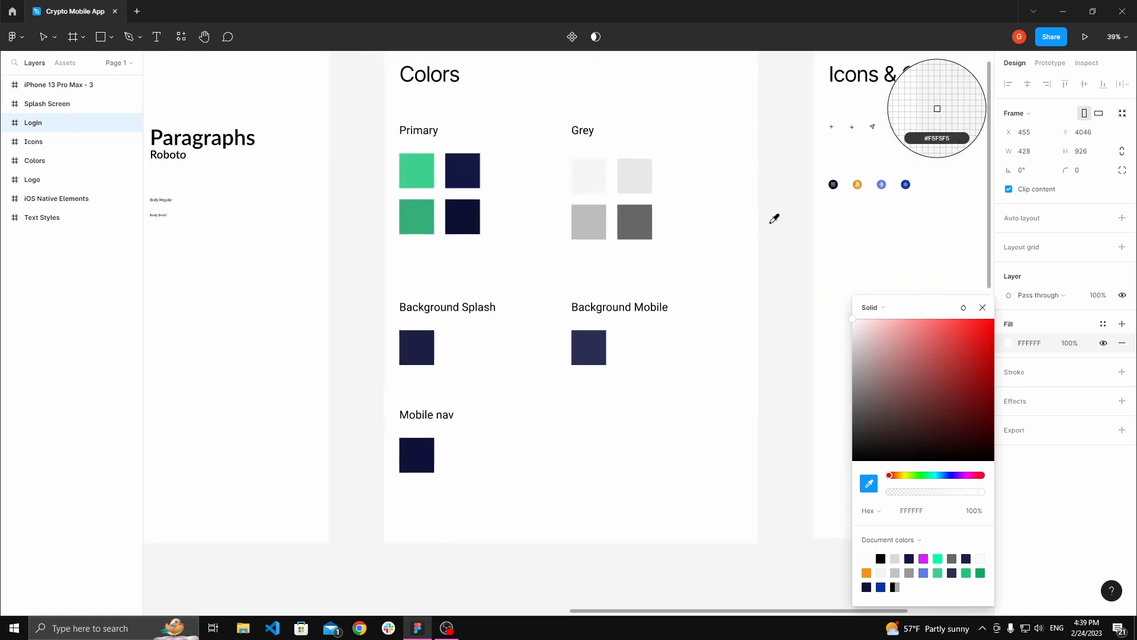
{"action": "scroll", "coordinate": [426, 349], "scroll_direction": "up", "scroll_amount": 2}
{"action": "left_click", "coordinate": [423, 341]}
{"action": "scroll", "coordinate": [421, 354], "scroll_direction": "down", "scroll_amount": 5}
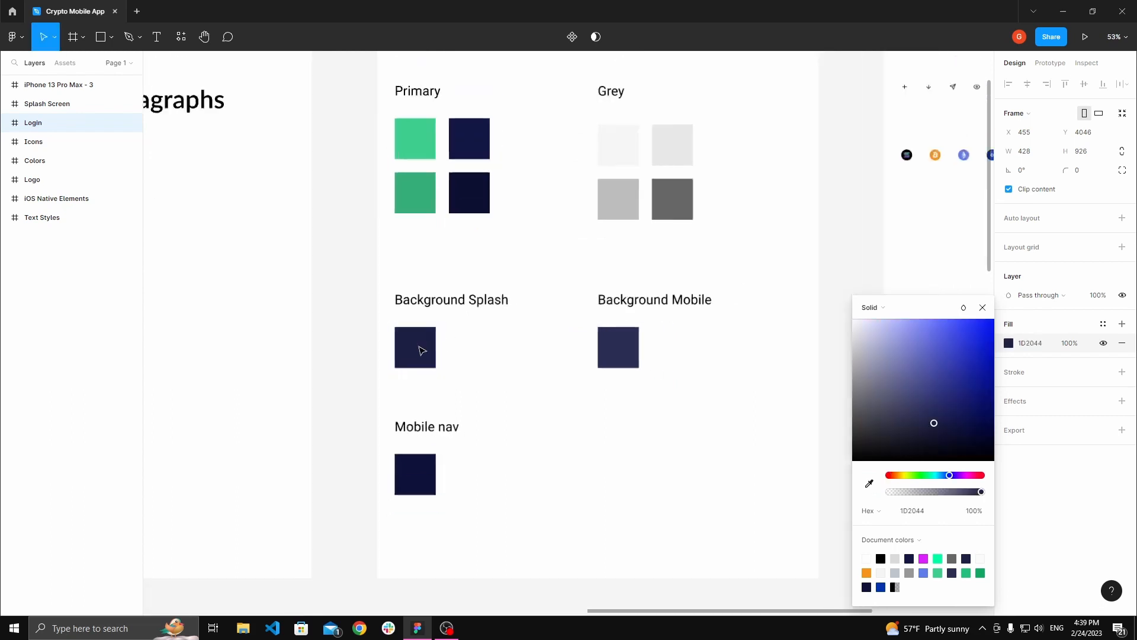
{"action": "left_click", "coordinate": [478, 450]}
{"action": "key", "text": "space"}
{"action": "left_click_drag", "start_coordinate": [488, 450], "coordinate": [675, 202]}
{"action": "scroll", "coordinate": [597, 389], "scroll_direction": "up", "scroll_amount": 6}
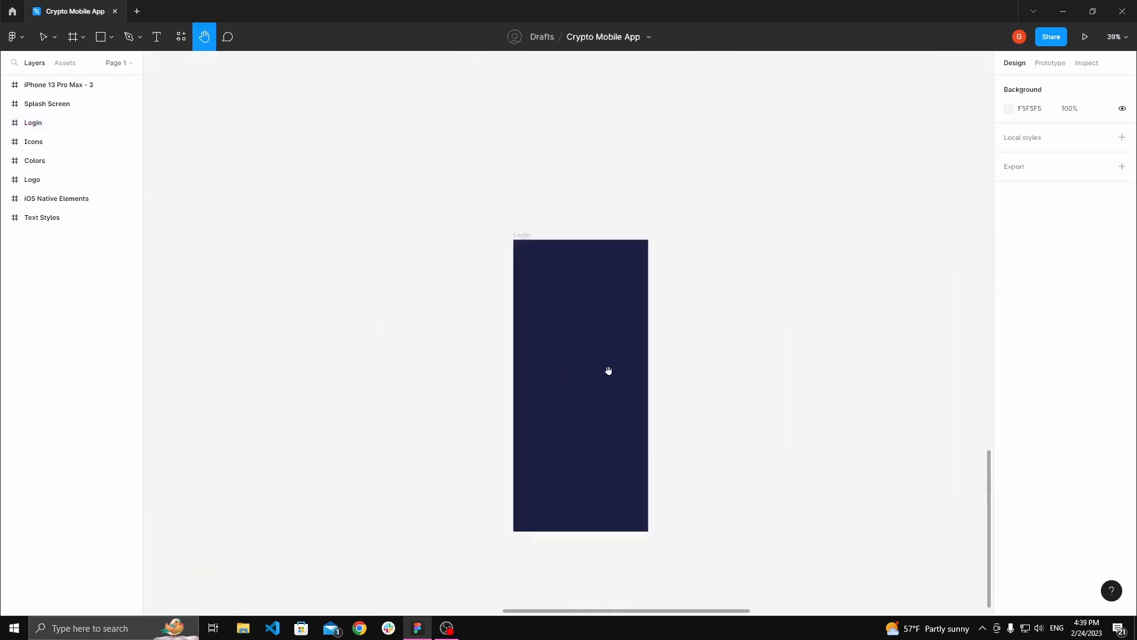
{"action": "left_click_drag", "start_coordinate": [616, 342], "coordinate": [637, 332]}
{"action": "scroll", "coordinate": [638, 331], "scroll_direction": "down", "scroll_amount": 4}
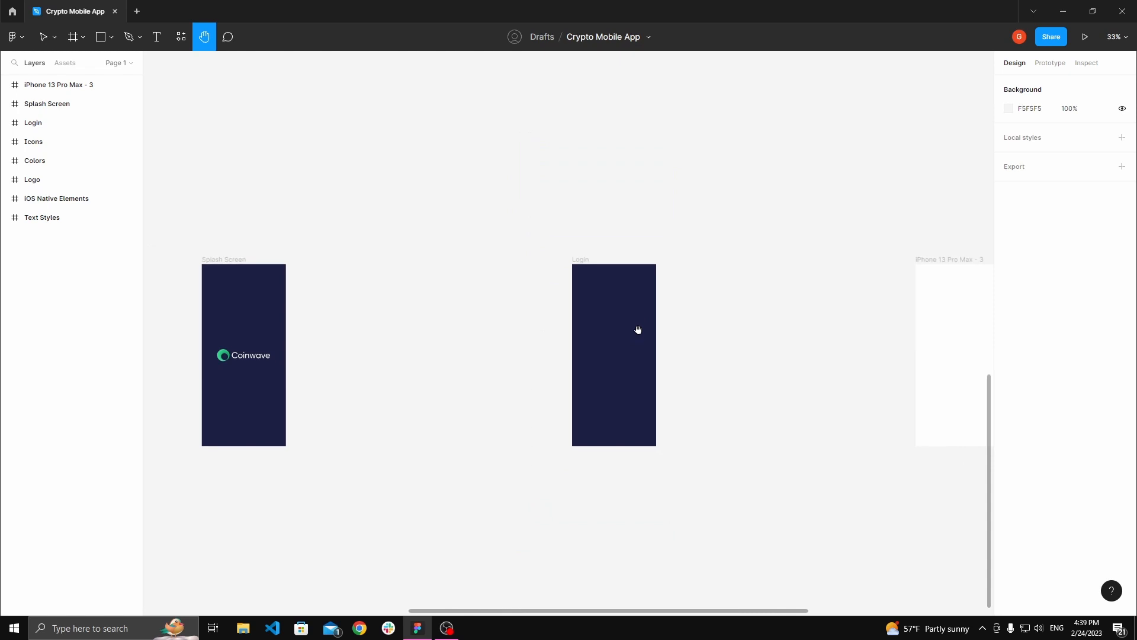
- Duplicate the iOS/Status Bar/Black group into the empty area below the white status bar in the iOS Native Elements frame
{"action": "scroll", "coordinate": [638, 330], "scroll_direction": "up", "scroll_amount": 3}
{"action": "scroll", "coordinate": [587, 301], "scroll_direction": "down", "scroll_amount": 4}
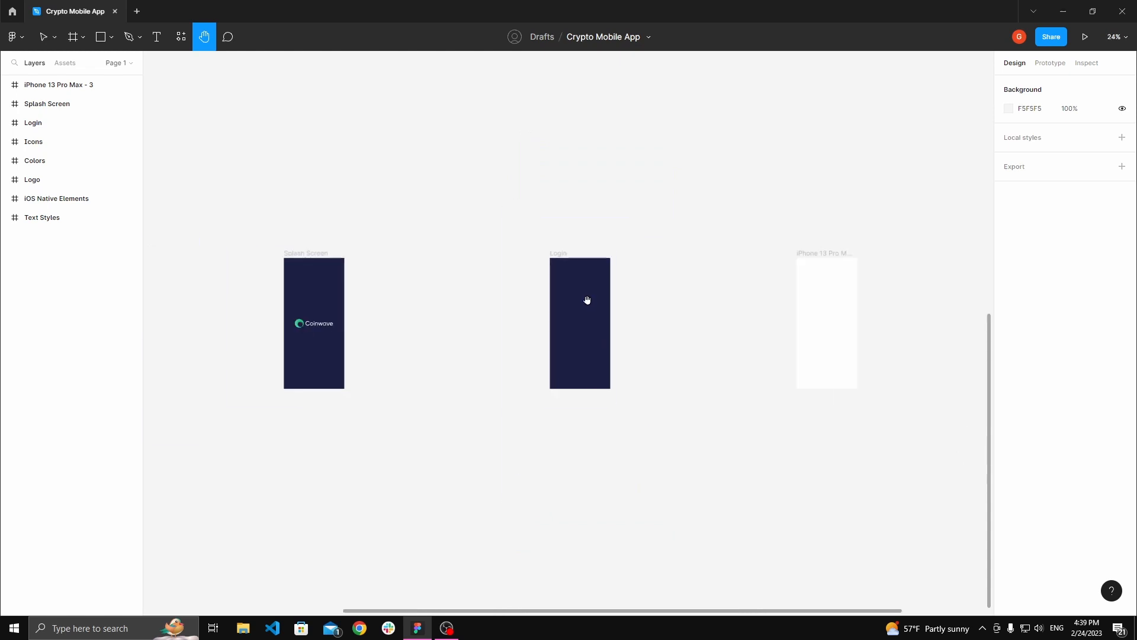
{"action": "scroll", "coordinate": [497, 237], "scroll_direction": "up", "scroll_amount": 5}
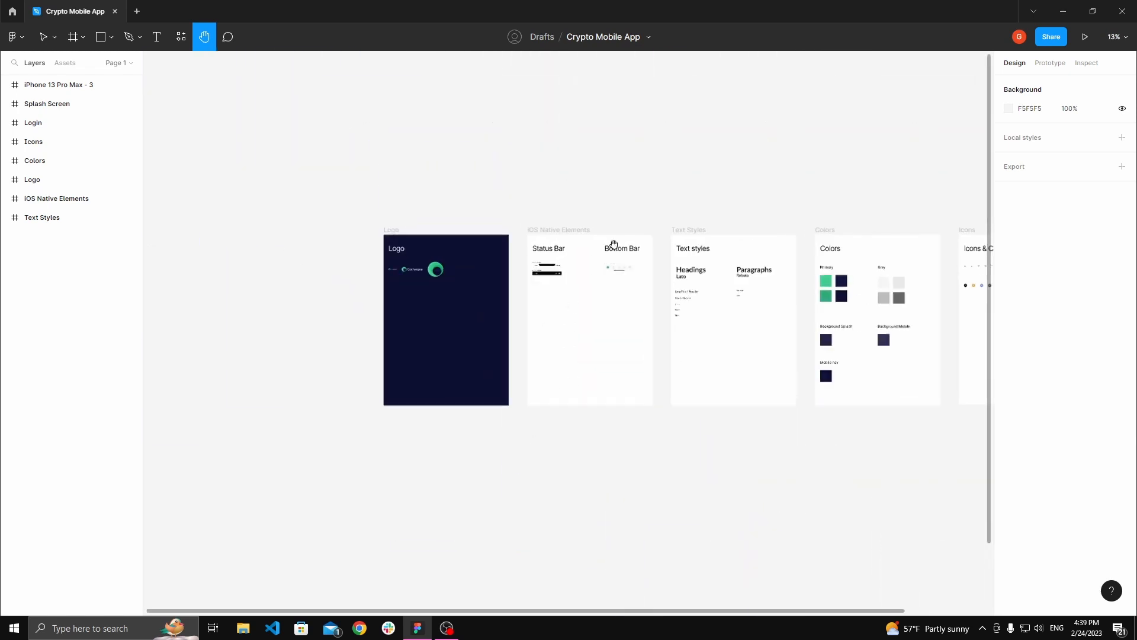
{"action": "scroll", "coordinate": [550, 305], "scroll_direction": "up", "scroll_amount": 3}
{"action": "scroll", "coordinate": [550, 305], "scroll_direction": "up", "scroll_amount": 8}
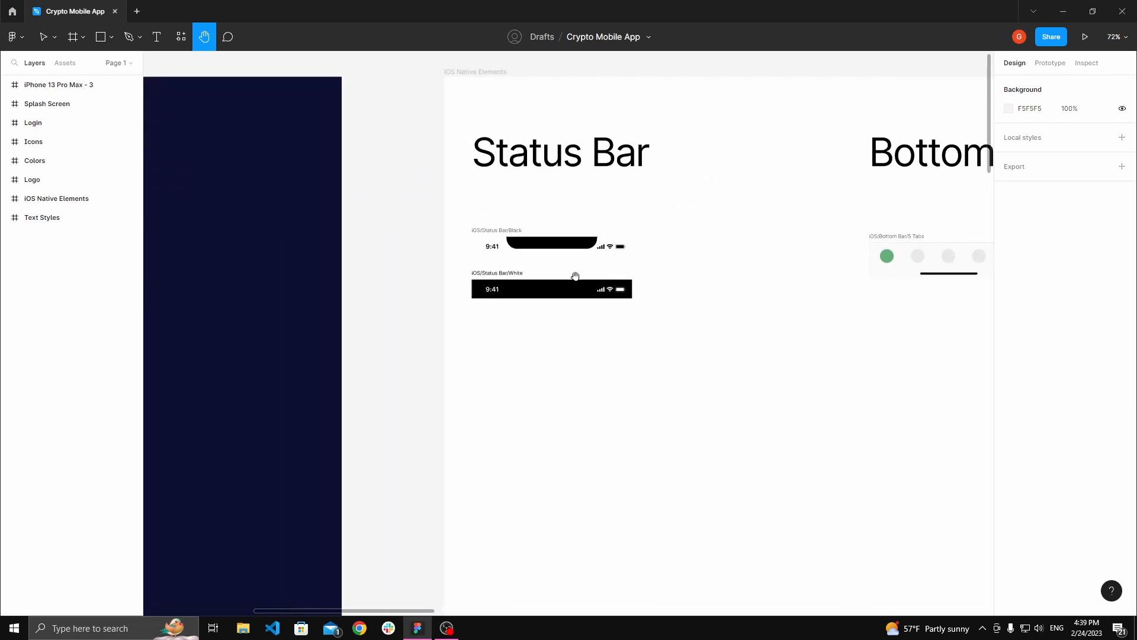
{"action": "key", "text": "v"}
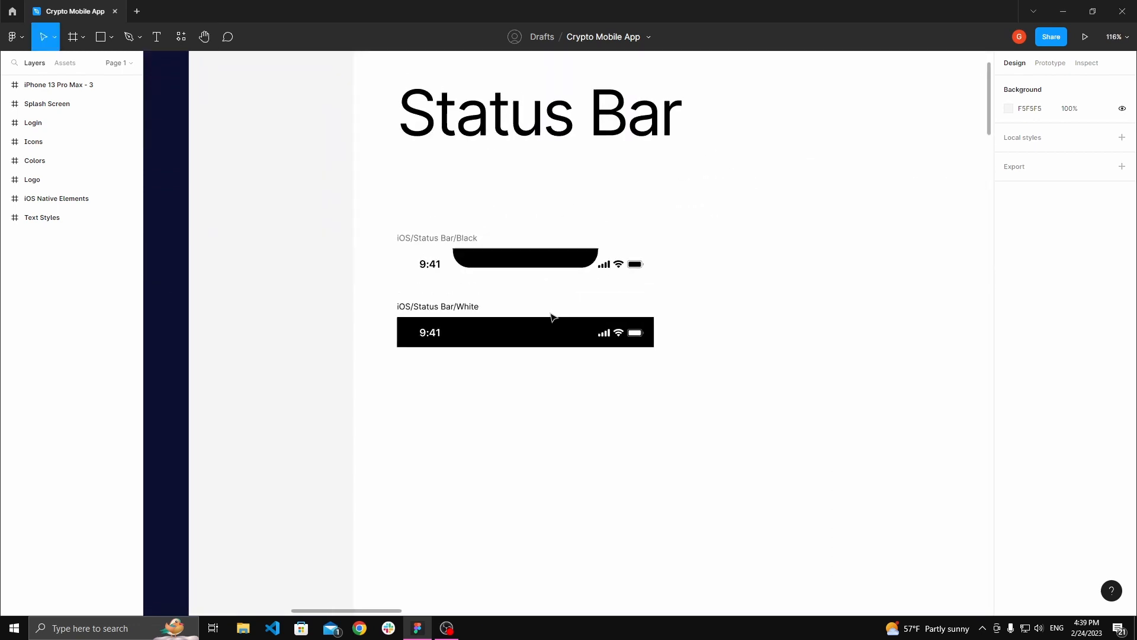
{"action": "left_click", "coordinate": [443, 244]}
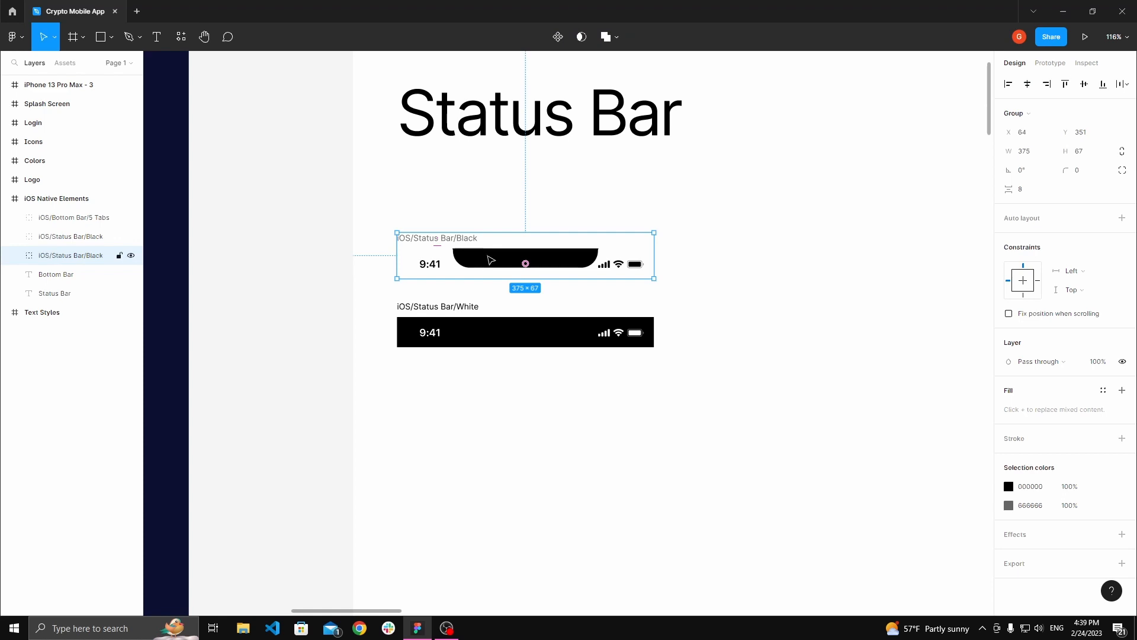
{"action": "left_click_drag", "start_coordinate": [496, 255], "coordinate": [497, 475]}
{"action": "left_click", "coordinate": [513, 423]}
{"action": "left_click_drag", "start_coordinate": [513, 435], "coordinate": [533, 279]}
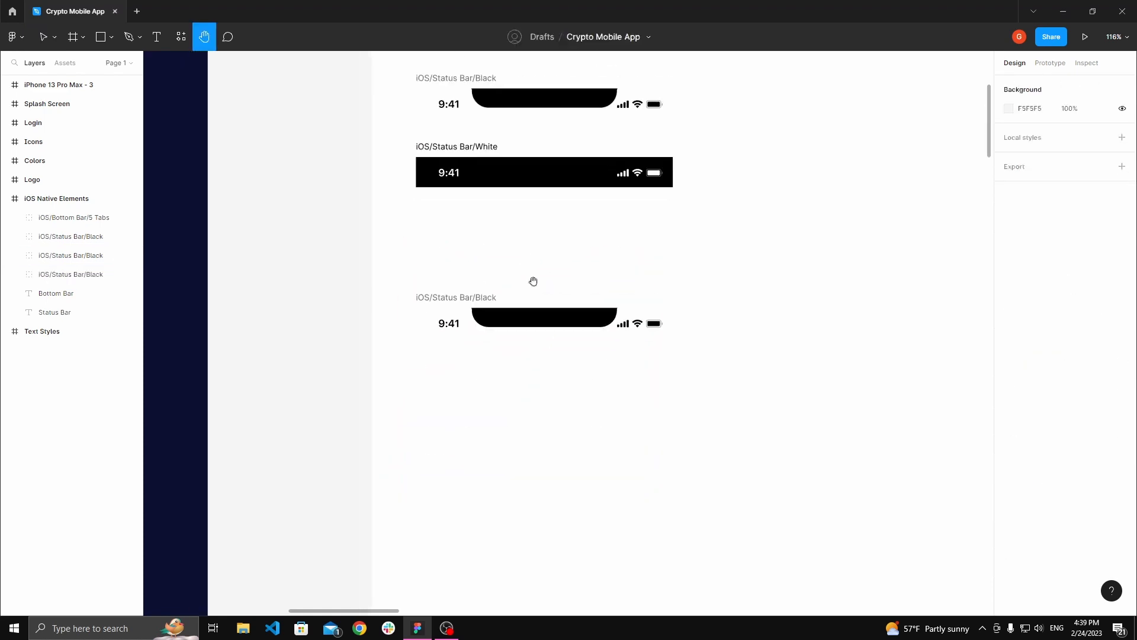
- Ungroup the duplicated black status bar and delete its iOS/Status Bar/Black text label
{"action": "scroll", "coordinate": [533, 302], "scroll_direction": "up", "scroll_amount": 1}
{"action": "left_click", "coordinate": [519, 327]}
{"action": "right_click", "coordinate": [517, 323]}
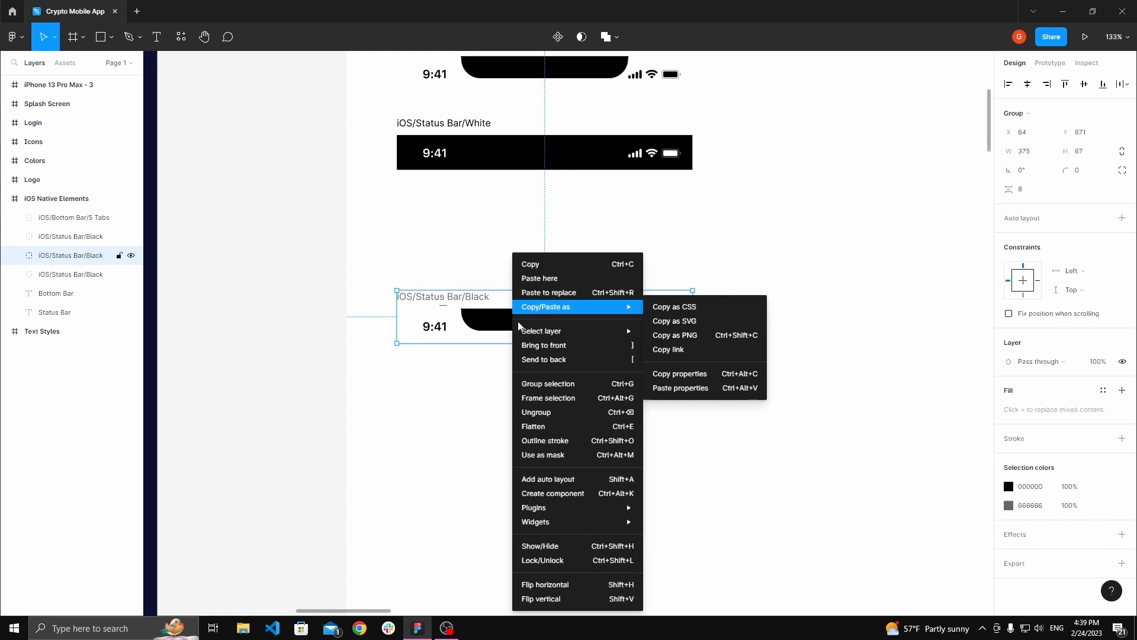
{"action": "left_click", "coordinate": [558, 413]}
{"action": "left_click", "coordinate": [500, 261]}
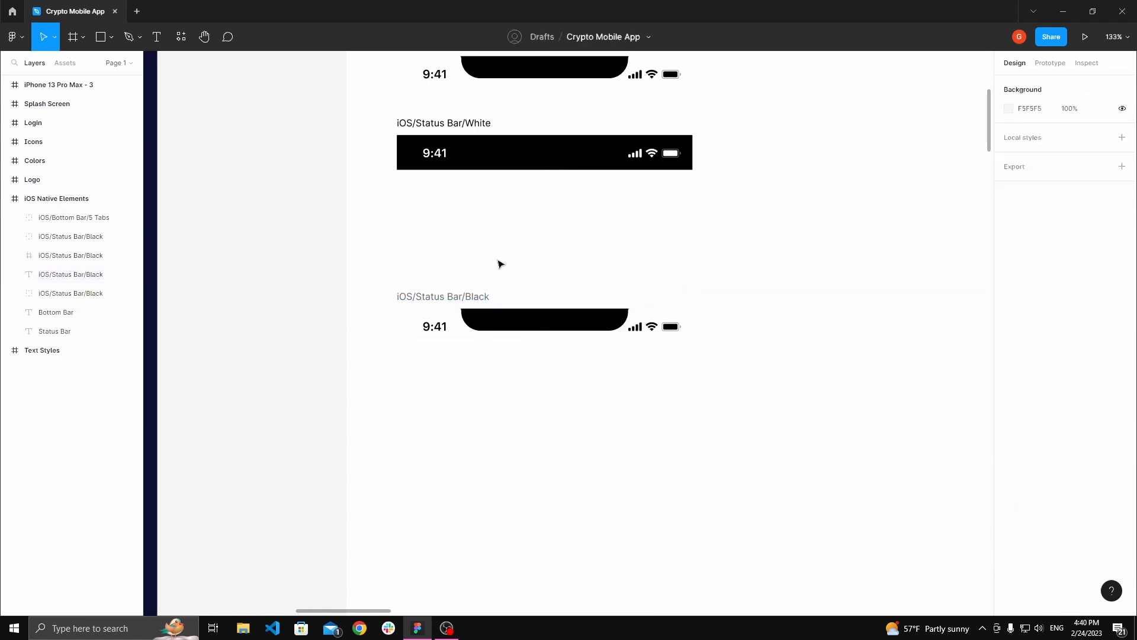
{"action": "left_click", "coordinate": [475, 299]}
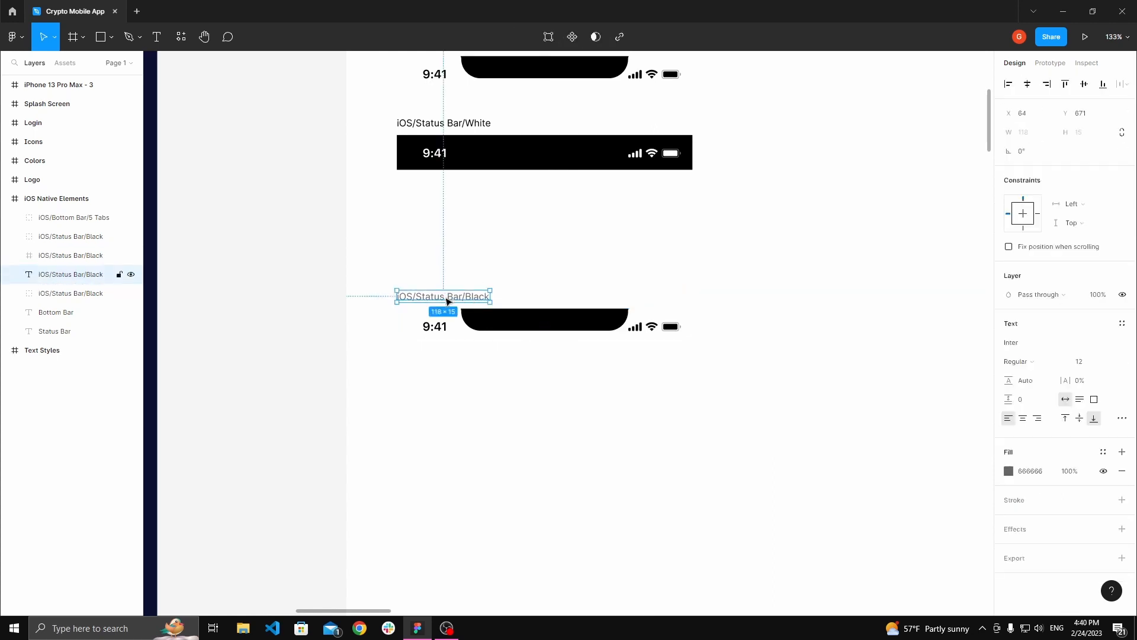
{"action": "key", "text": "Delete"}
- Copy the unlabelled black status bar into the Login frame and place it in the frame's upper-left corner at X 0, Y 0
{"action": "left_click", "coordinate": [521, 321]}
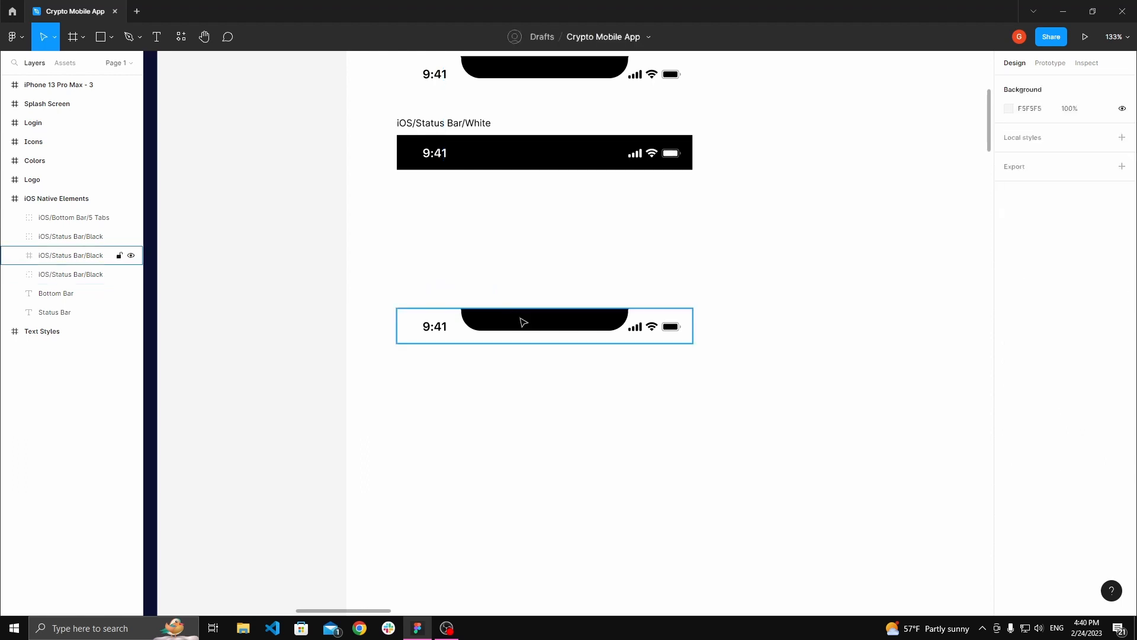
{"action": "right_click", "coordinate": [520, 321]}
{"action": "scroll", "coordinate": [546, 253], "scroll_direction": "down", "scroll_amount": 4}
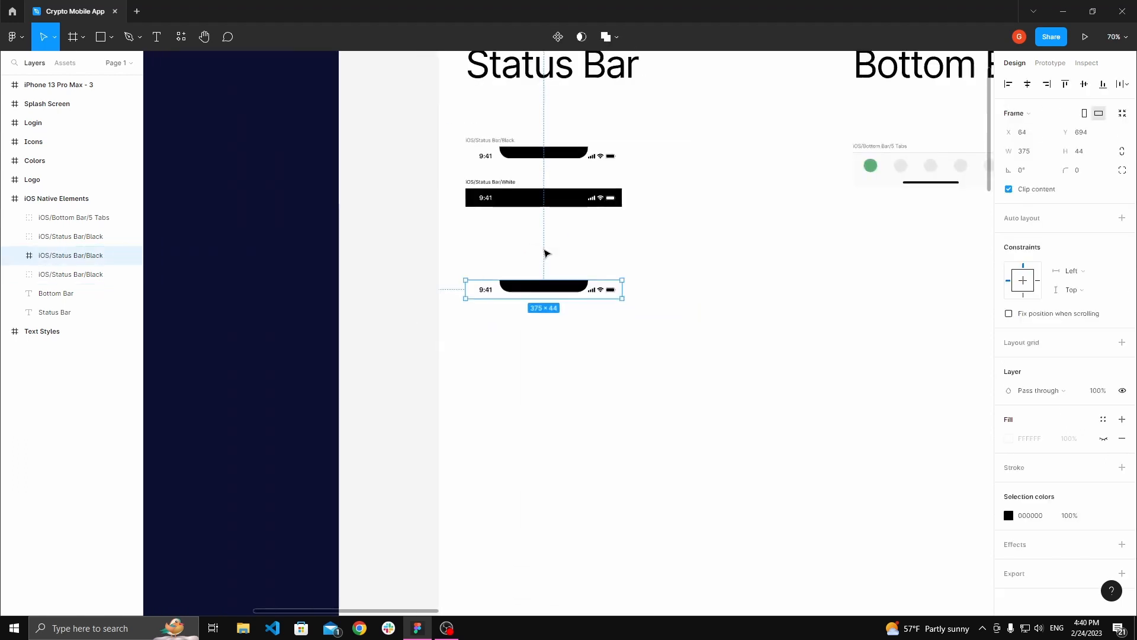
{"action": "left_click", "coordinate": [660, 363]}
{"action": "scroll", "coordinate": [660, 363], "scroll_direction": "down", "scroll_amount": 2}
{"action": "key", "text": "space"}
{"action": "left_click_drag", "start_coordinate": [746, 452], "coordinate": [441, 141]}
{"action": "scroll", "coordinate": [573, 319], "scroll_direction": "up", "scroll_amount": 5}
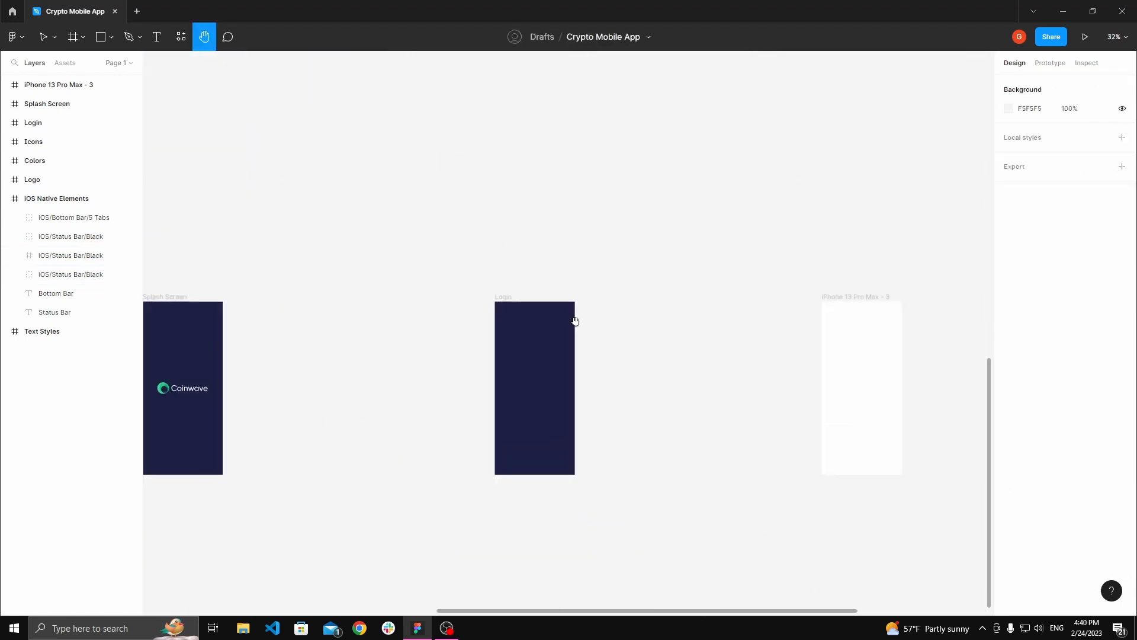
{"action": "left_click", "coordinate": [481, 216]}
{"action": "key", "text": "ctrl+v"}
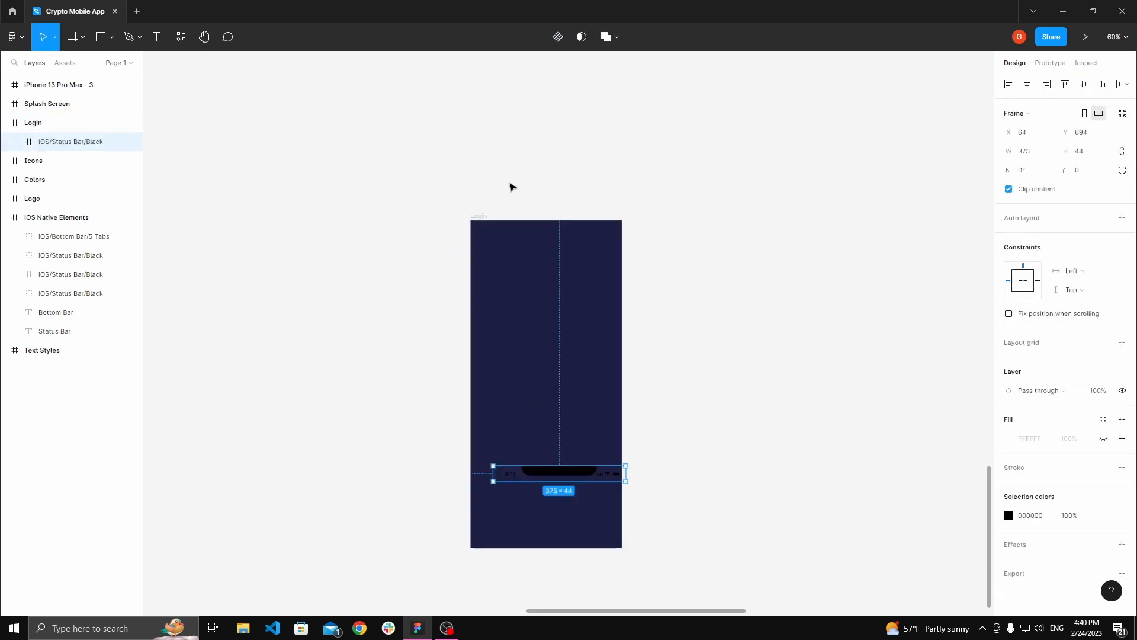
{"action": "left_click_drag", "start_coordinate": [585, 461], "coordinate": [560, 231]}
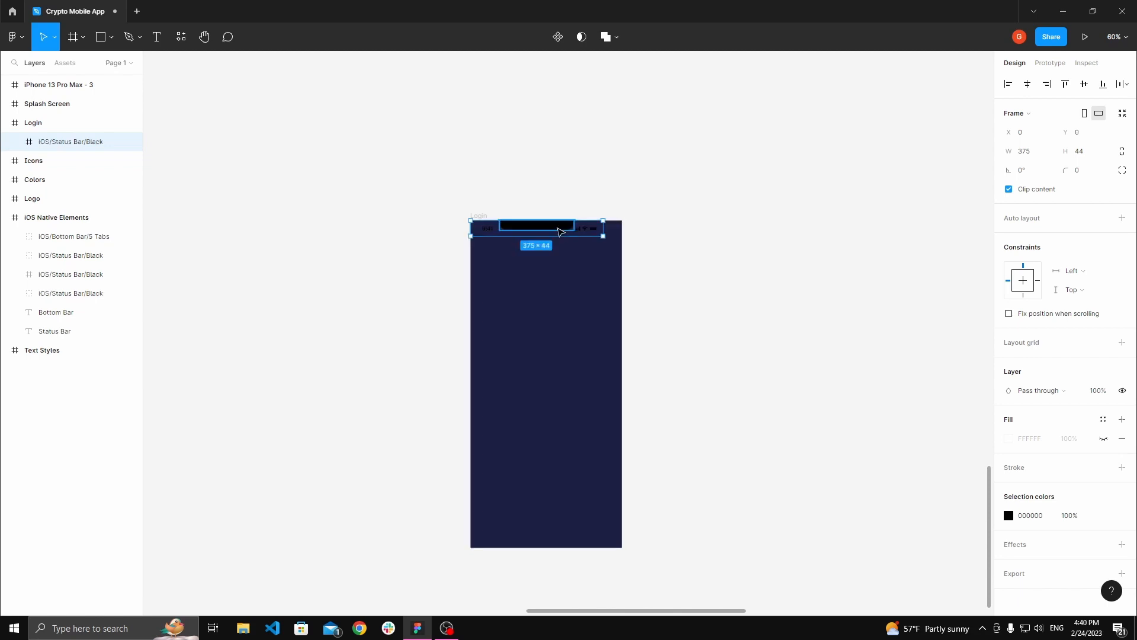
- Delete the BG notch shape from the status bar in the Login frame
{"action": "scroll", "coordinate": [560, 231], "scroll_direction": "up", "scroll_amount": 3}
{"action": "scroll", "coordinate": [560, 231], "scroll_direction": "up", "scroll_amount": 2}
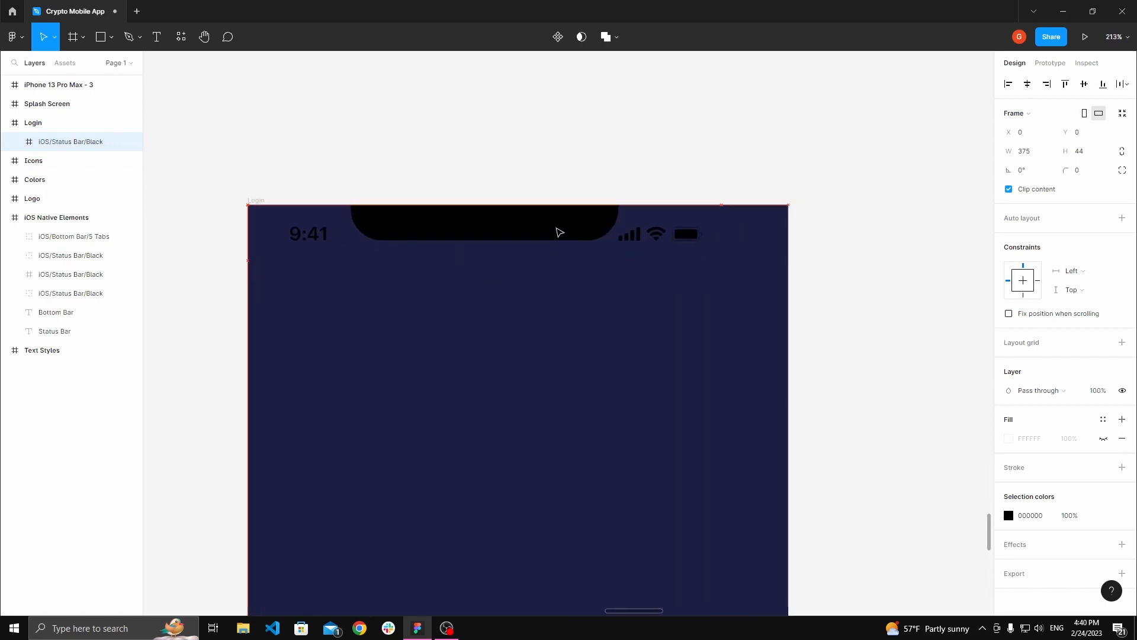
{"action": "left_click", "coordinate": [529, 163]}
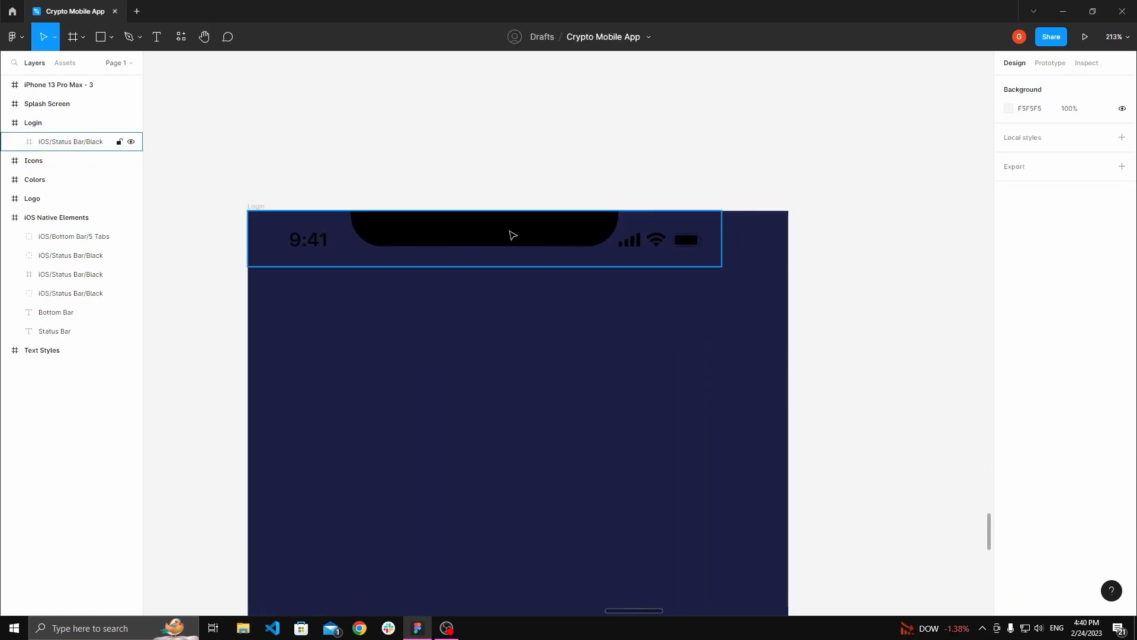
{"action": "double_click", "coordinate": [513, 235]}
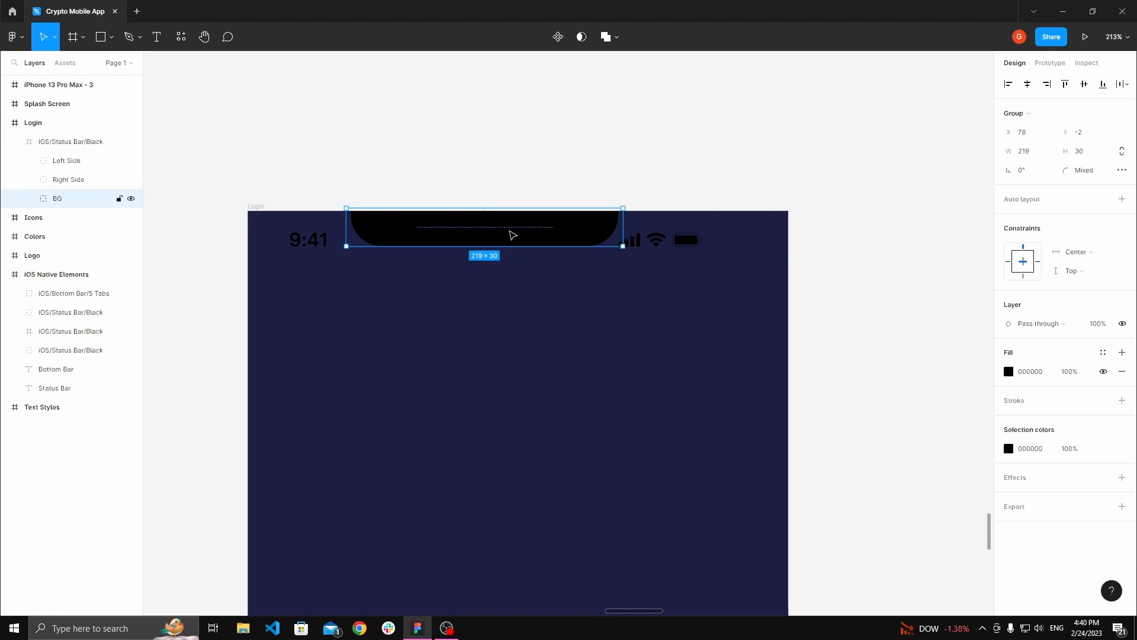
{"action": "key", "text": "Delete"}
- Widen the Login status bar to 428 so it spans the full width of the frame
{"action": "left_click", "coordinate": [659, 237]}
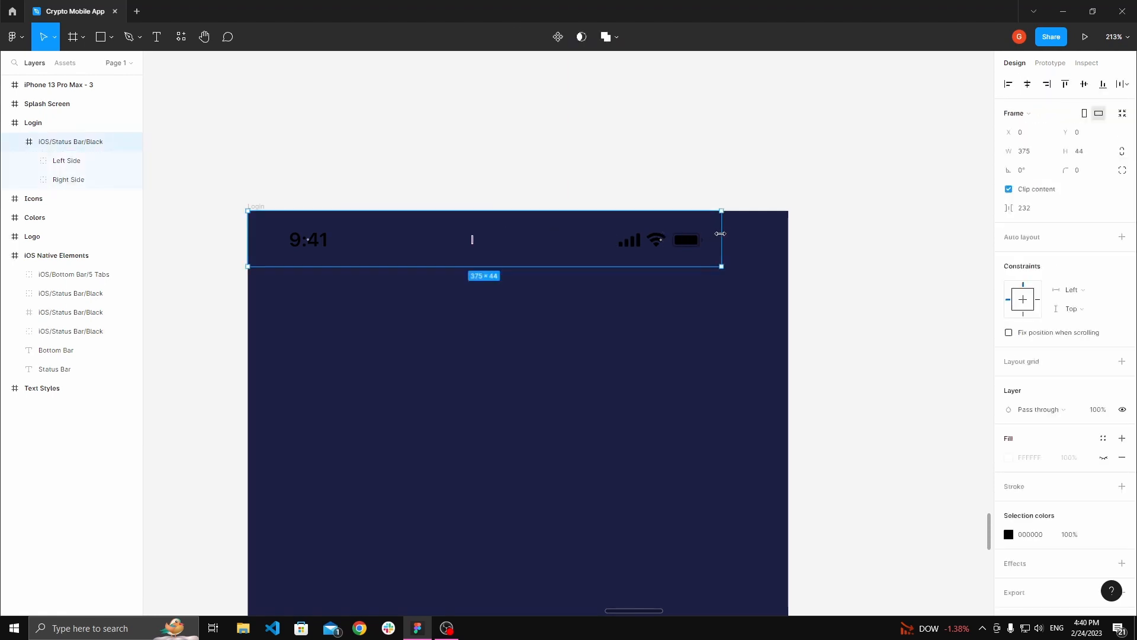
{"action": "left_click_drag", "start_coordinate": [722, 236], "coordinate": [786, 239]}
{"action": "left_click", "coordinate": [822, 247]}
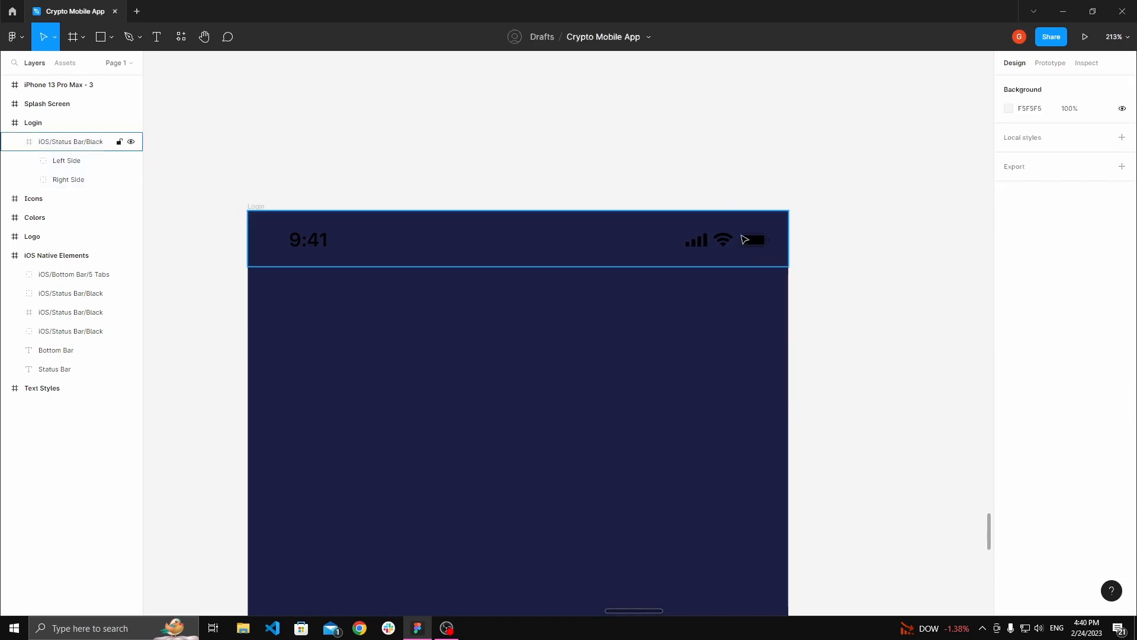
- Recolour the black time and icons of the Login status bar to white through its selection colour
{"action": "left_click", "coordinate": [730, 238]}
{"action": "left_click_drag", "start_coordinate": [661, 209], "coordinate": [654, 182]}
{"action": "scroll", "coordinate": [654, 183], "scroll_direction": "down", "scroll_amount": 1}
{"action": "scroll", "coordinate": [655, 181], "scroll_direction": "down", "scroll_amount": 4}
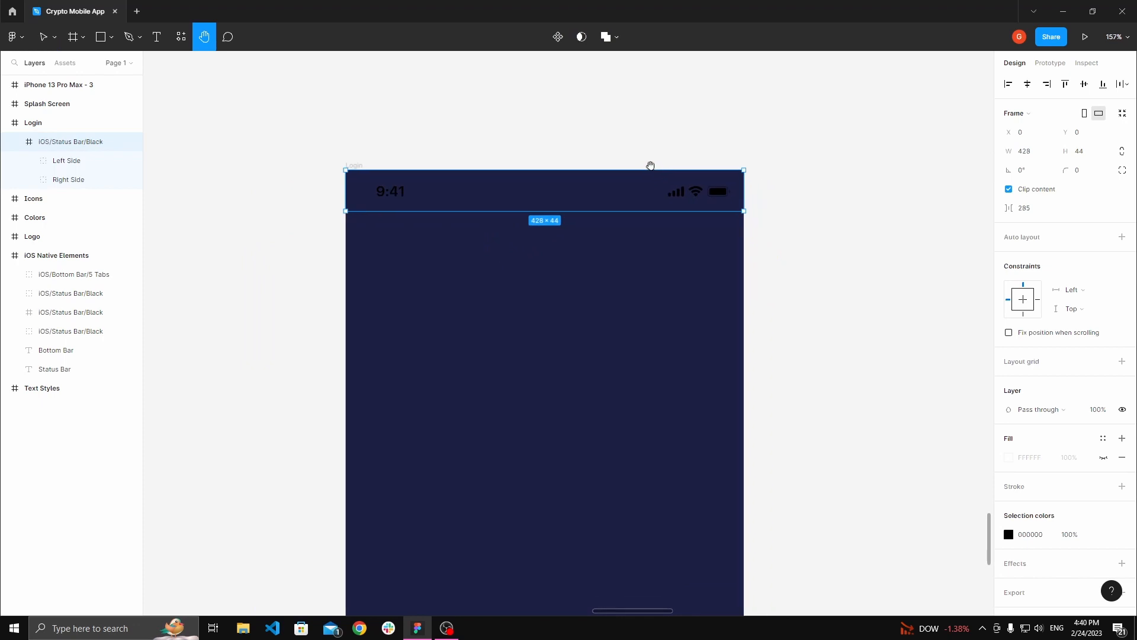
{"action": "scroll", "coordinate": [600, 149], "scroll_direction": "up", "scroll_amount": 2}
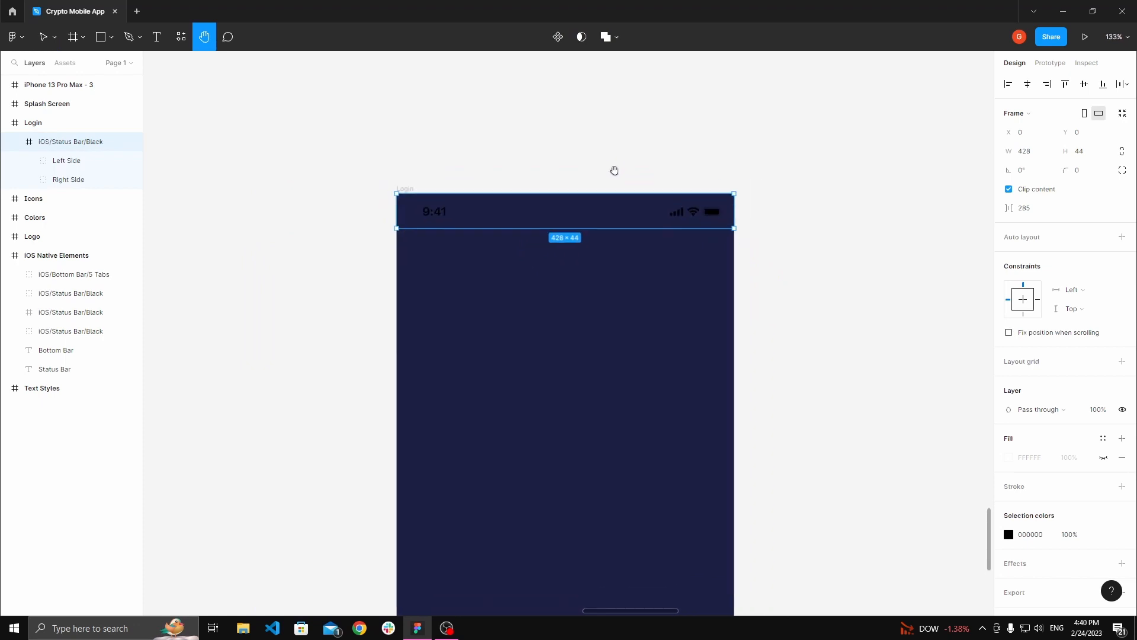
{"action": "key", "text": "v"}
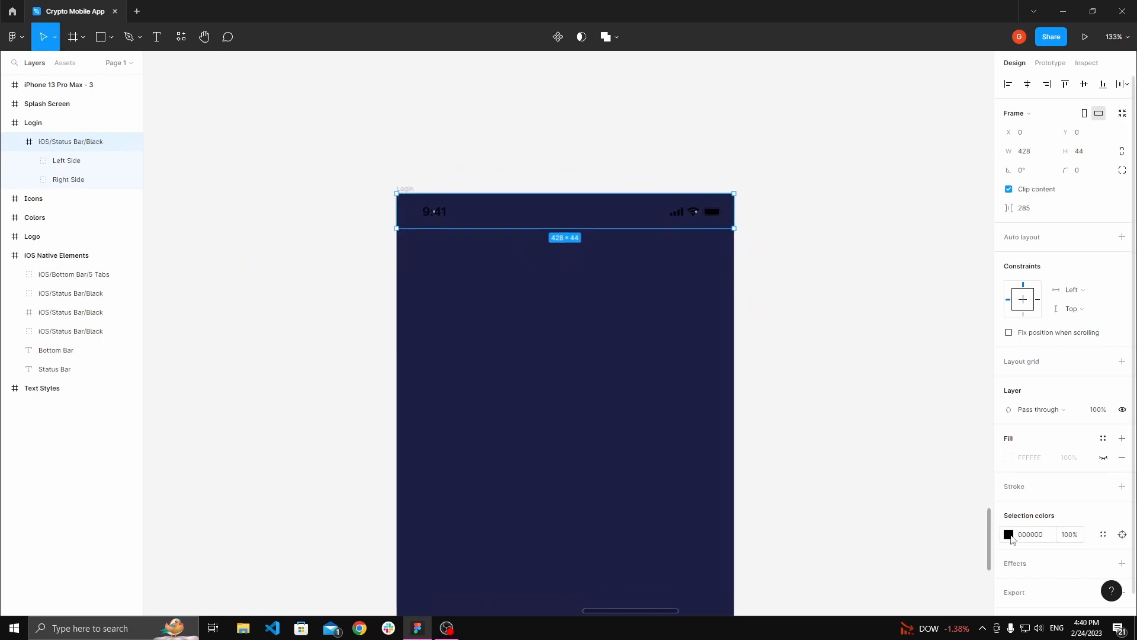
{"action": "left_click", "coordinate": [1009, 535]}
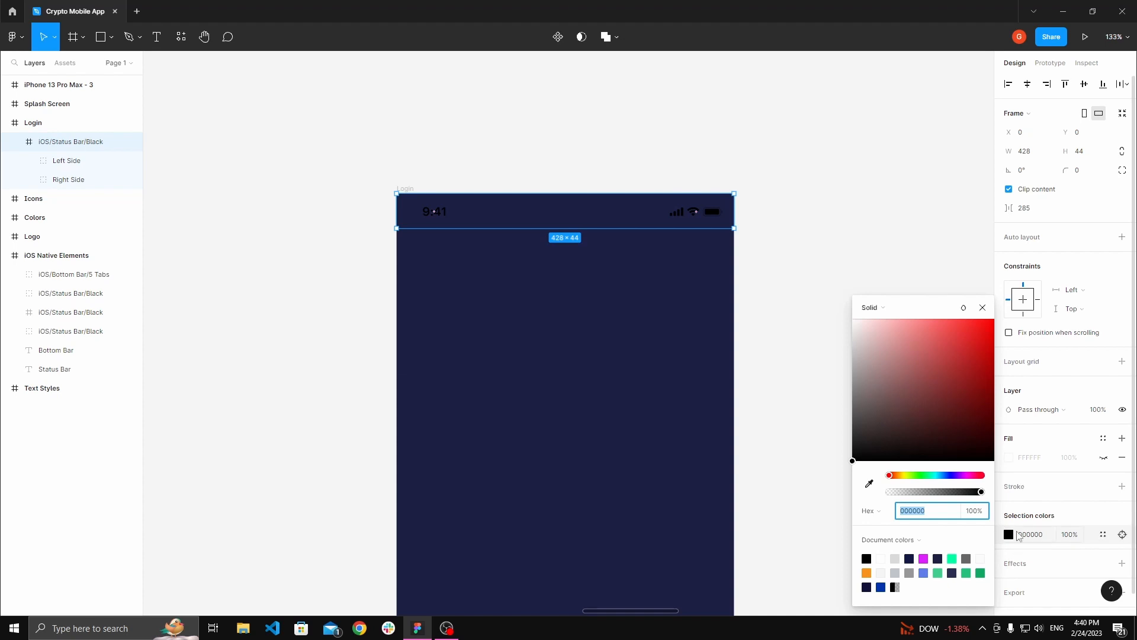
{"action": "left_click", "coordinate": [808, 315]}
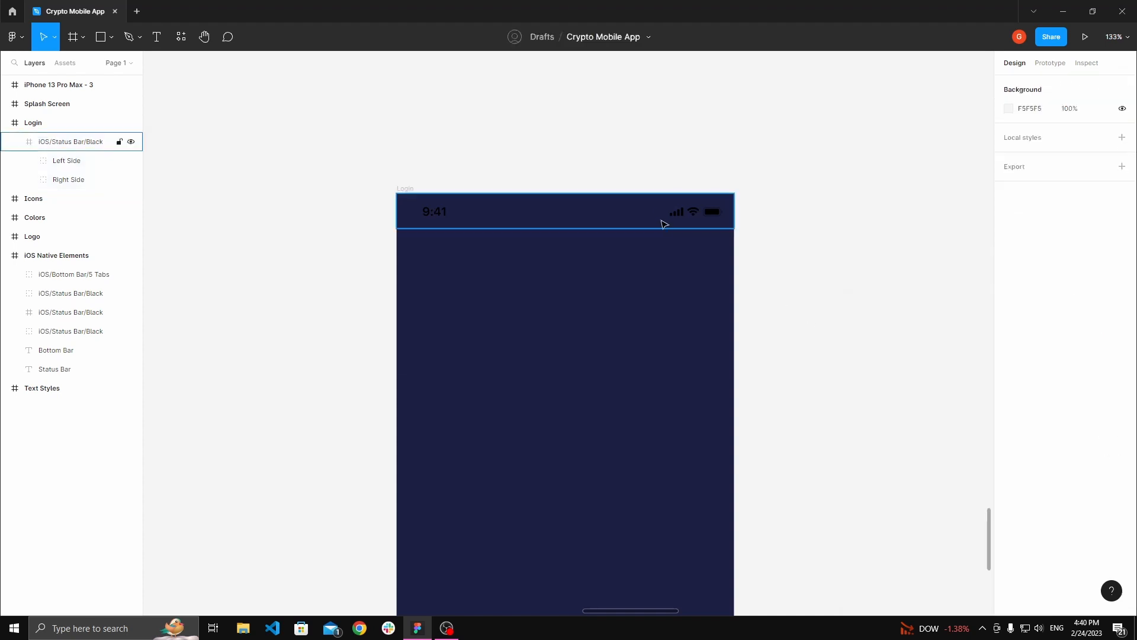
{"action": "left_click", "coordinate": [633, 221]}
{"action": "left_click", "coordinate": [1008, 535]}
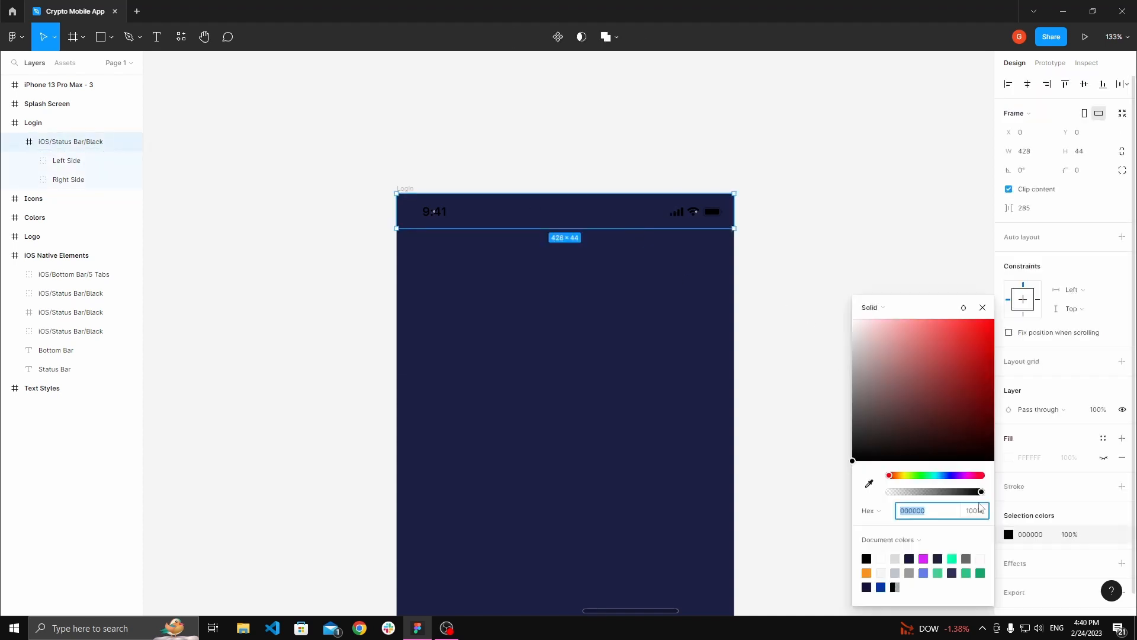
{"action": "left_click_drag", "start_coordinate": [874, 385], "coordinate": [815, 269]}
{"action": "left_click", "coordinate": [775, 225]}
{"action": "key", "text": "space"}
{"action": "left_click_drag", "start_coordinate": [773, 234], "coordinate": [751, 217]}
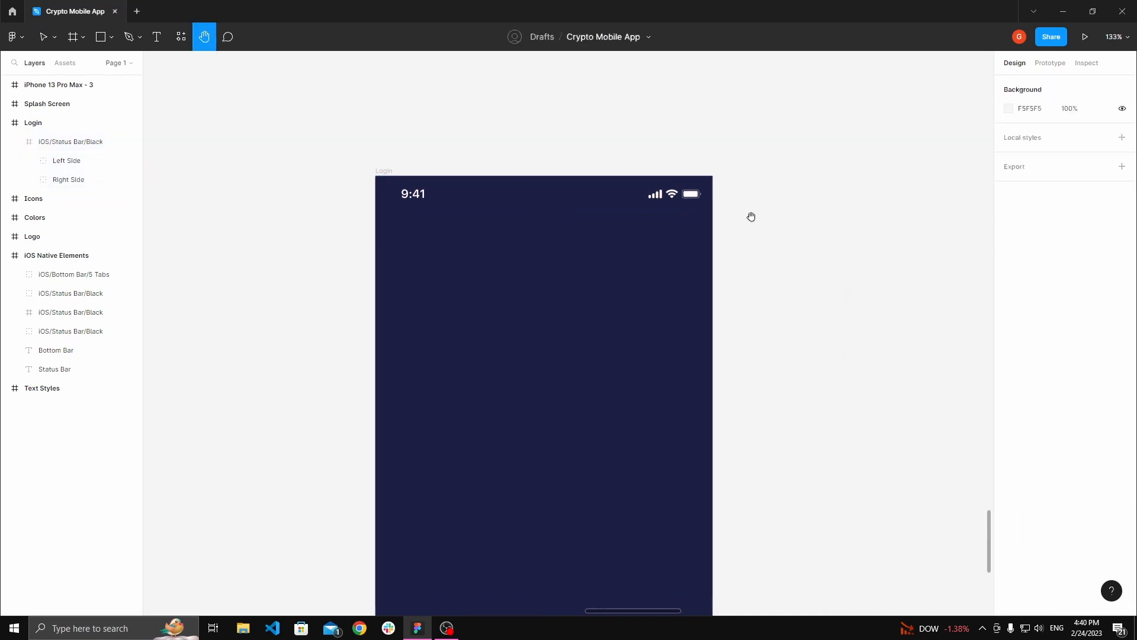
- Copy the large standalone green Coinwave symbol from the Logo frame
{"action": "scroll", "coordinate": [757, 232], "scroll_direction": "down", "scroll_amount": 6}
{"action": "left_click_drag", "start_coordinate": [776, 254], "coordinate": [692, 228]}
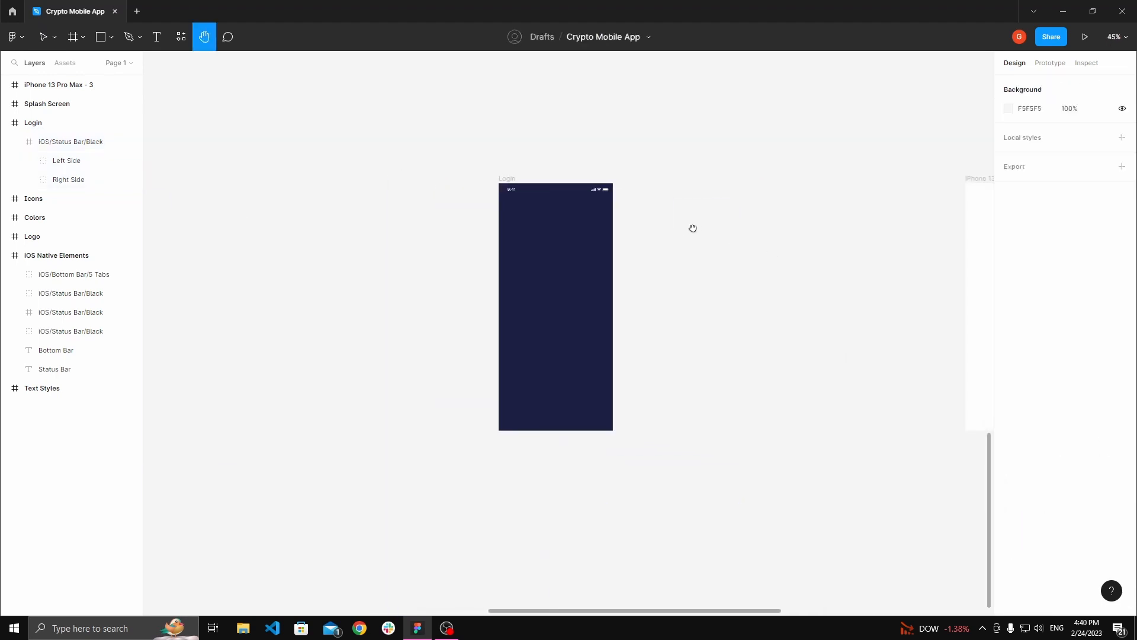
{"action": "scroll", "coordinate": [691, 225], "scroll_direction": "down", "scroll_amount": 6}
{"action": "left_click_drag", "start_coordinate": [598, 192], "coordinate": [635, 267]}
{"action": "scroll", "coordinate": [628, 258], "scroll_direction": "down", "scroll_amount": 4}
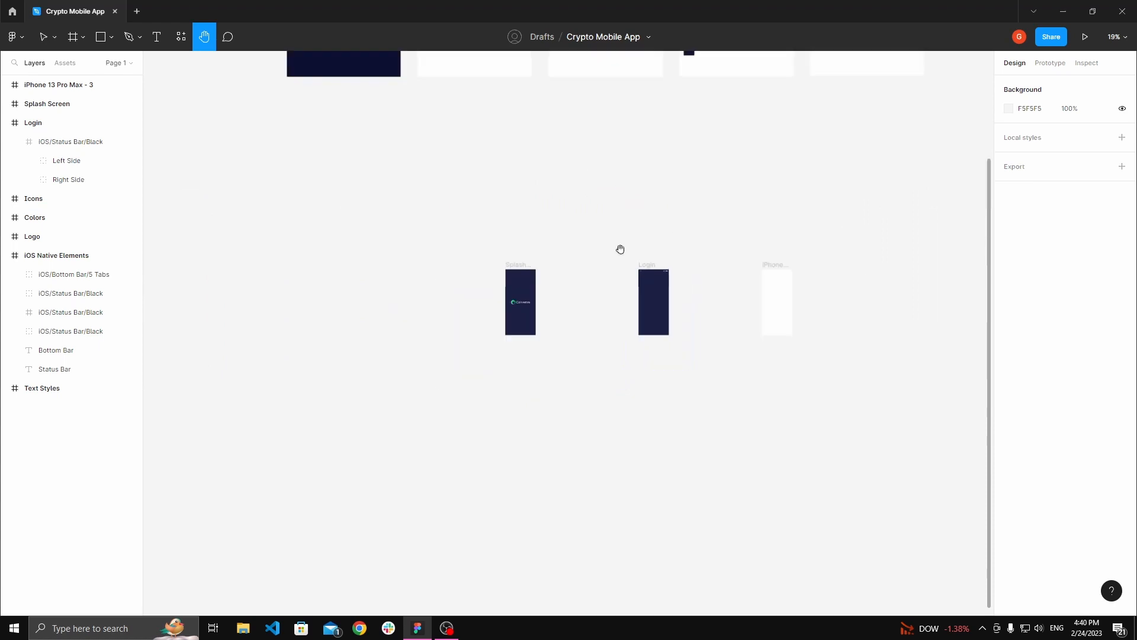
{"action": "left_click_drag", "start_coordinate": [585, 223], "coordinate": [690, 406]}
{"action": "scroll", "coordinate": [468, 166], "scroll_direction": "up", "scroll_amount": 8}
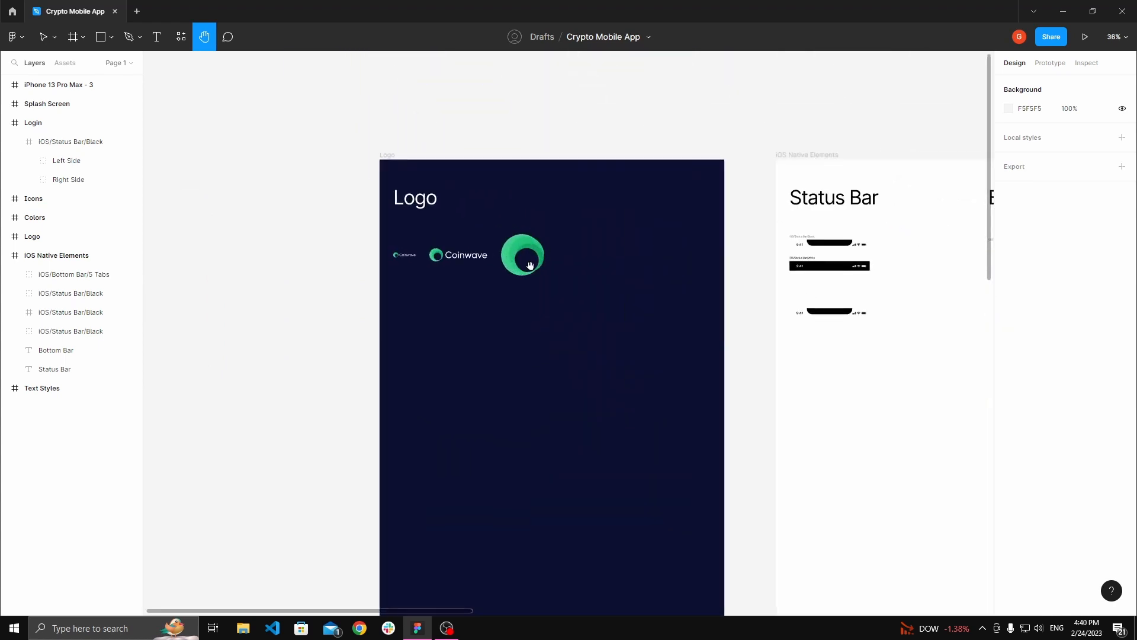
{"action": "left_click", "coordinate": [535, 249]}
{"action": "scroll", "coordinate": [534, 249], "scroll_direction": "up", "scroll_amount": 3}
{"action": "scroll", "coordinate": [527, 279], "scroll_direction": "down", "scroll_amount": 8}
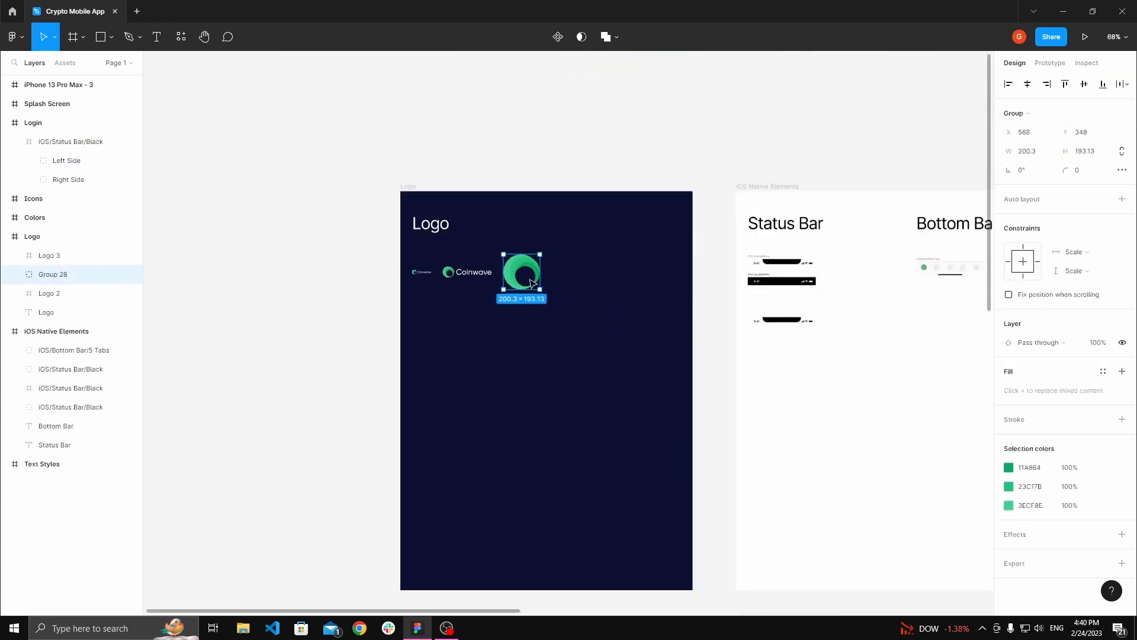
- Paste the green symbol into the Login frame, centre it vertically and check its distances to the frame edges
{"action": "left_click", "coordinate": [708, 487]}
{"action": "left_click_drag", "start_coordinate": [707, 487], "coordinate": [474, 200]}
{"action": "left_click_drag", "start_coordinate": [644, 360], "coordinate": [772, 532]}
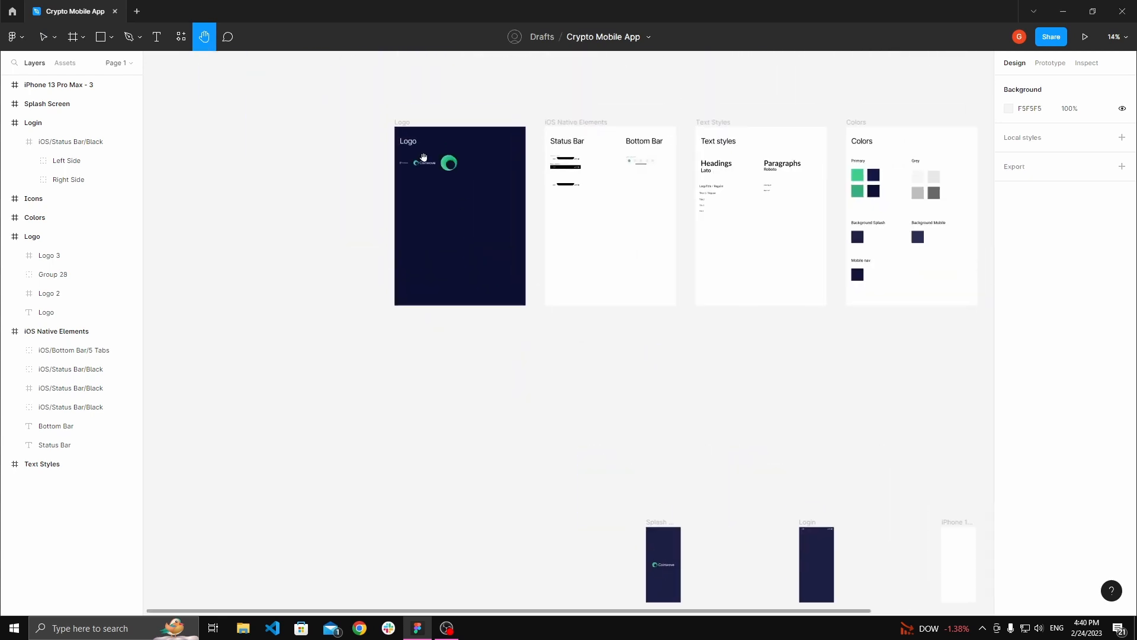
{"action": "left_click_drag", "start_coordinate": [778, 458], "coordinate": [564, 275]}
{"action": "scroll", "coordinate": [625, 396], "scroll_direction": "up", "scroll_amount": 10}
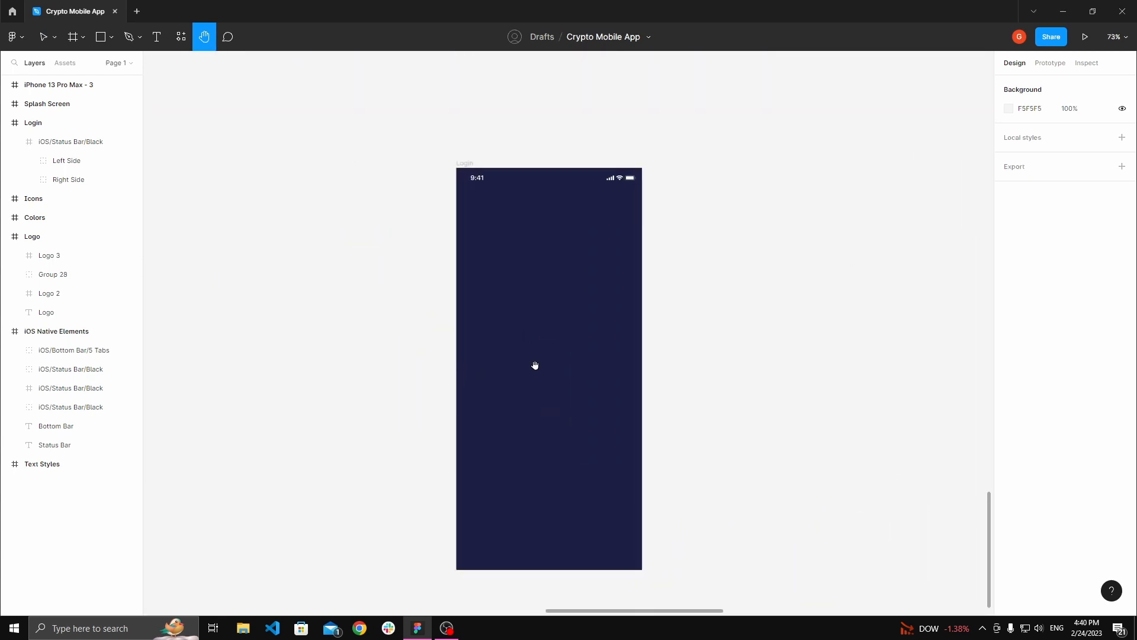
{"action": "key", "text": "v"}
{"action": "left_click", "coordinate": [465, 109]}
{"action": "key", "text": "ctrl+v"}
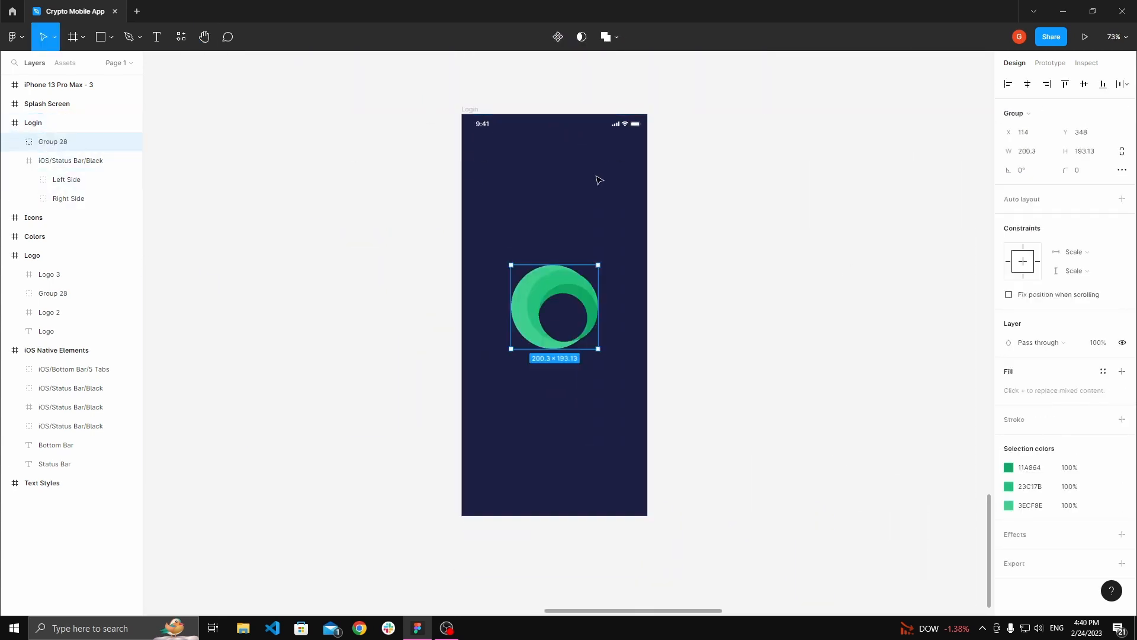
{"action": "left_click", "coordinate": [1084, 84]}
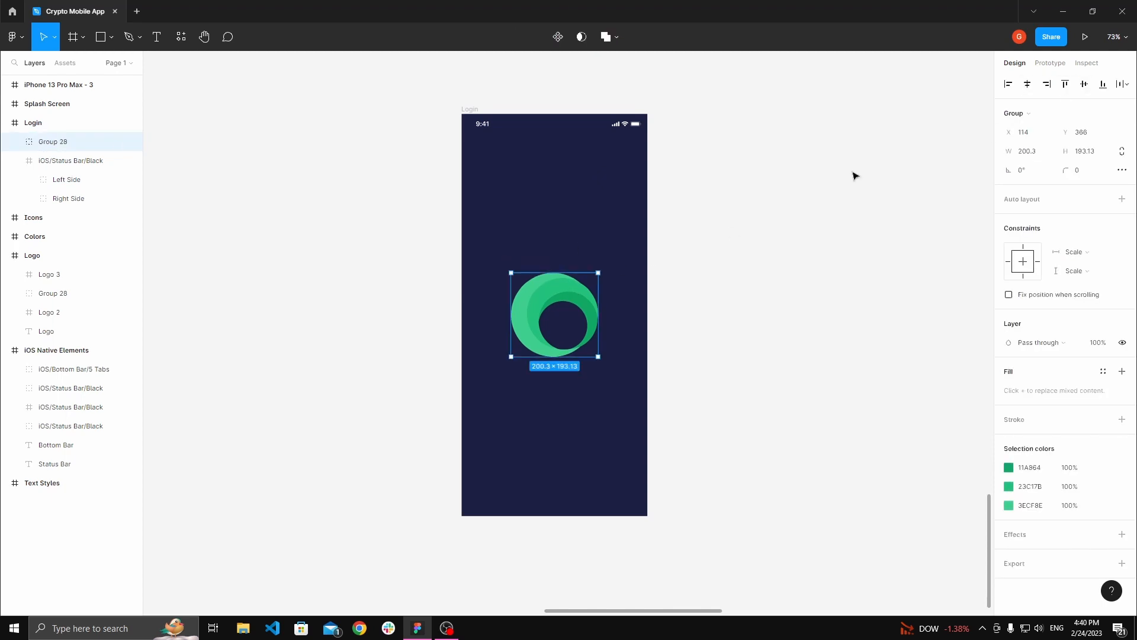
{"action": "key", "text": "alt"}
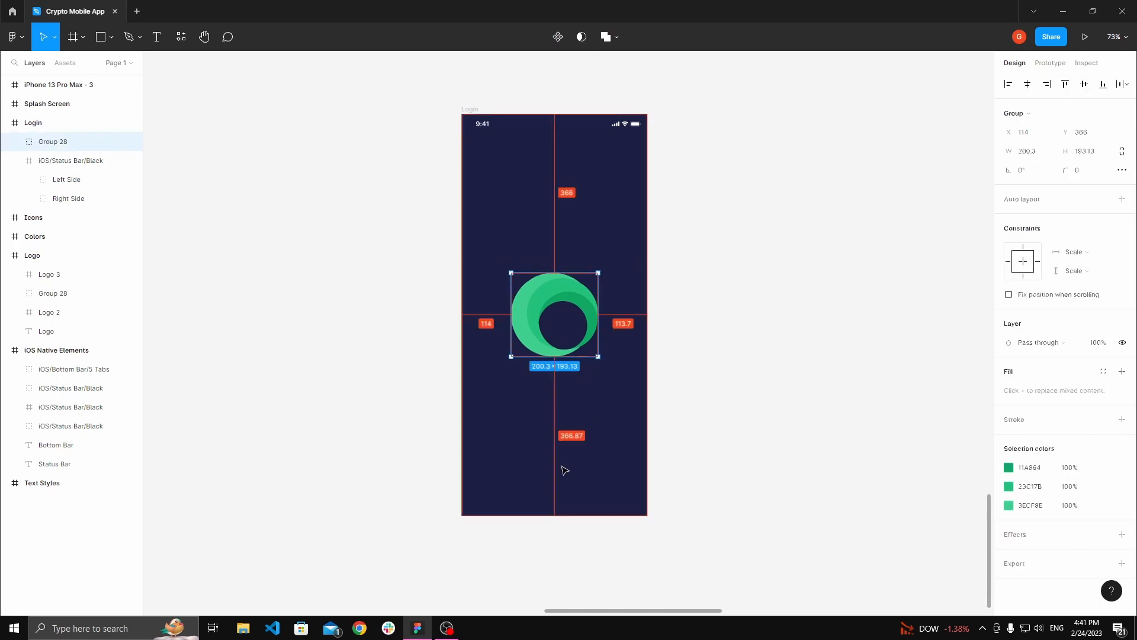
- Nudge the green symbol in the Login frame up by 50 px and deselect it
{"action": "key", "text": "shift+Up"}
{"action": "key", "text": "shift+Up"}
{"action": "key", "text": "shift+Up"}
{"action": "key", "text": "shift+Up"}
{"action": "key", "text": "shift+Up"}
{"action": "key", "text": "Escape"}
- Check the font, weight and size of the Title 1 / Regular sample in the Text Styles frame
{"action": "key", "text": "h"}
{"action": "left_click_drag", "start_coordinate": [734, 336], "coordinate": [703, 390]}
{"action": "scroll", "coordinate": [705, 368], "scroll_direction": "down", "scroll_amount": 5, "text": "ctrl"}
{"action": "scroll", "coordinate": [622, 391], "scroll_direction": "up", "scroll_amount": 4}
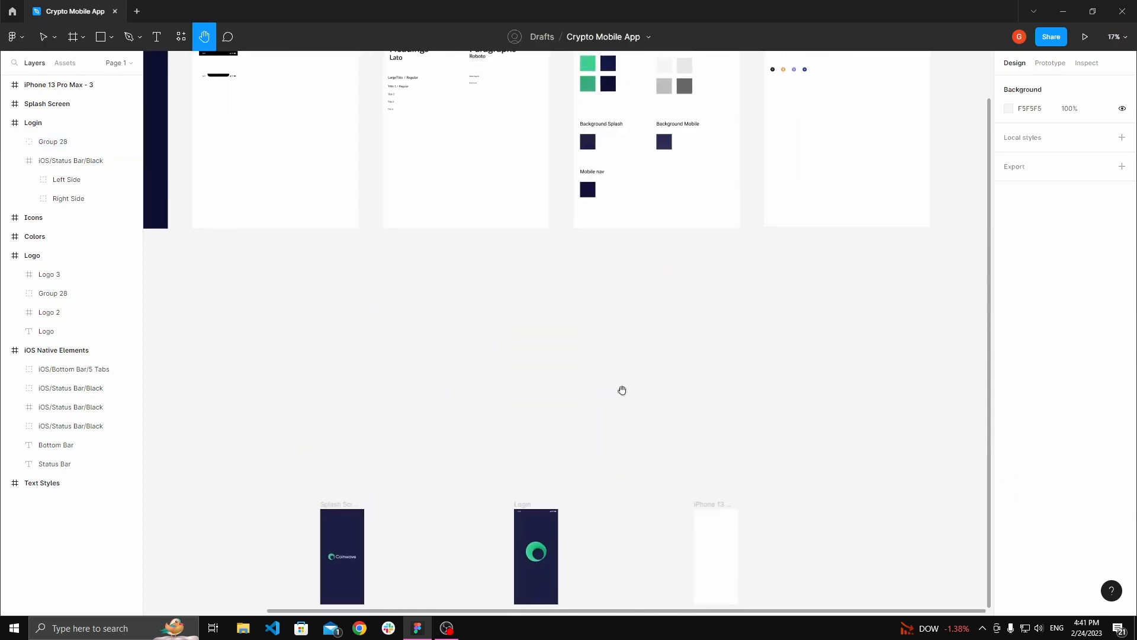
{"action": "scroll", "coordinate": [681, 256], "scroll_direction": "left", "scroll_amount": 3}
{"action": "scroll", "coordinate": [589, 262], "scroll_direction": "up", "scroll_amount": 6, "text": "ctrl"}
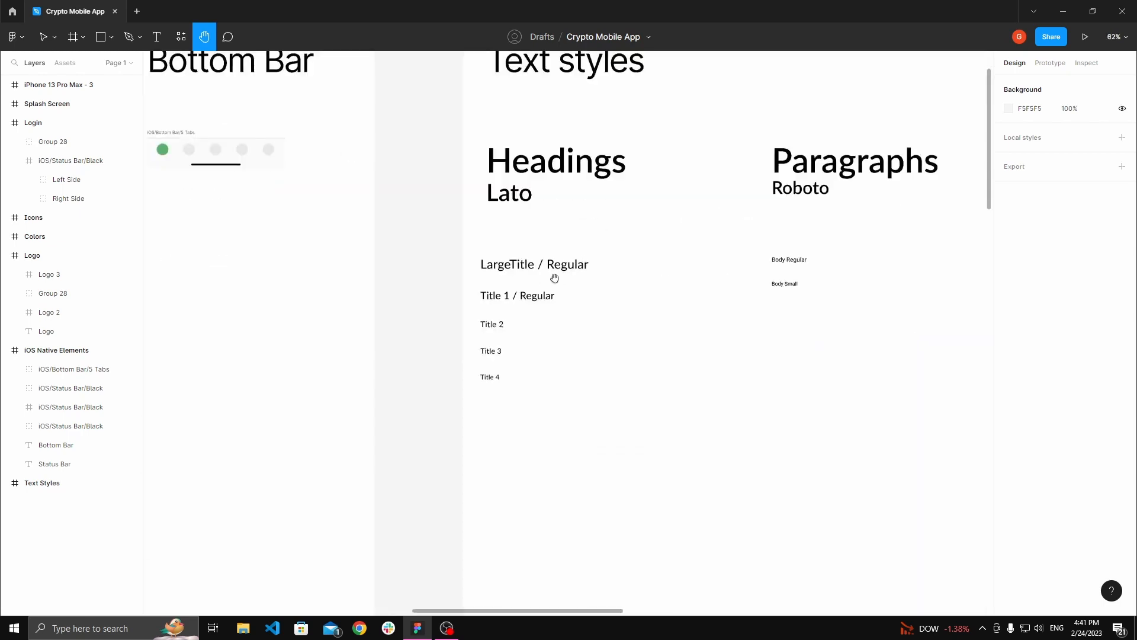
{"action": "scroll", "coordinate": [531, 297], "scroll_direction": "up", "scroll_amount": 3, "text": "ctrl"}
{"action": "key", "text": "v"}
{"action": "left_click", "coordinate": [504, 298]}
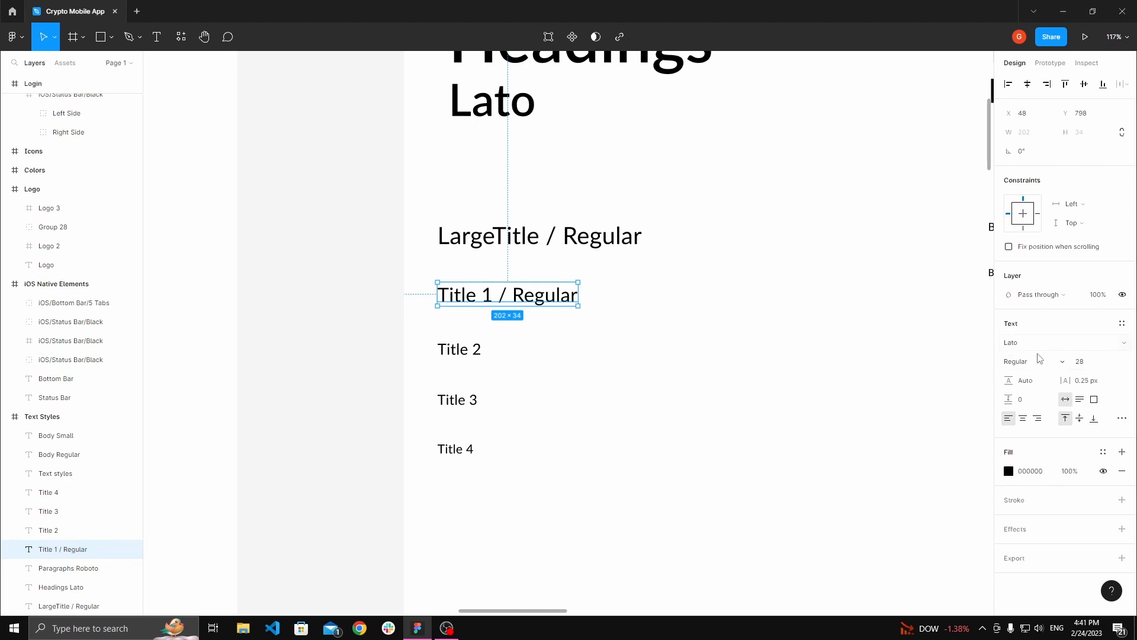
{"action": "scroll", "coordinate": [629, 302], "scroll_direction": "down", "scroll_amount": 5, "text": "ctrl"}
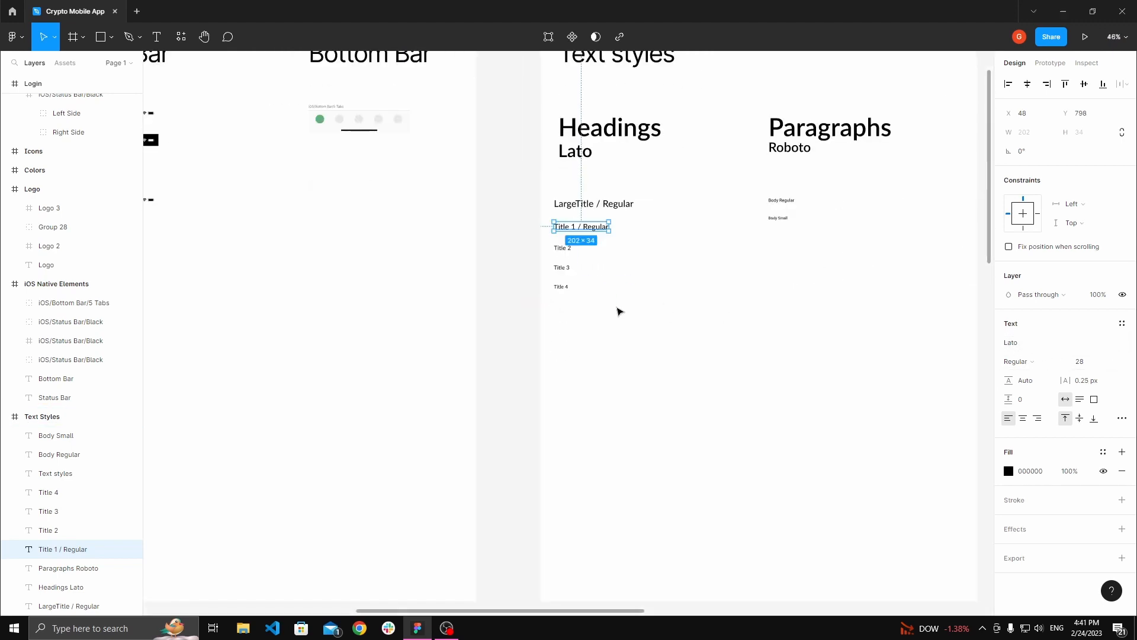
{"action": "scroll", "coordinate": [617, 310], "scroll_direction": "down", "scroll_amount": 5}
{"action": "key", "text": "Escape"}
- Add the white Lato Regular 28 text "The most trusted and secure wallet, now yours" on two lines below the Login symbol
{"action": "key", "text": "h"}
{"action": "left_click_drag", "start_coordinate": [589, 304], "coordinate": [616, 251]}
{"action": "scroll", "coordinate": [616, 251], "scroll_direction": "down", "scroll_amount": 3, "text": "ctrl"}
{"action": "left_click_drag", "start_coordinate": [616, 393], "coordinate": [642, 333]}
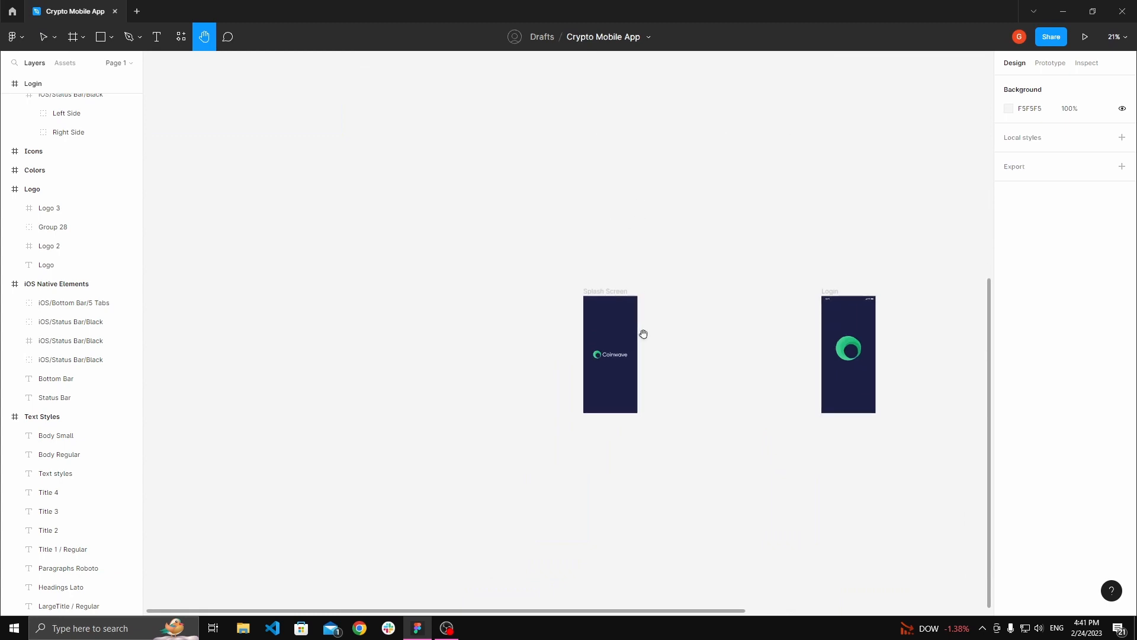
{"action": "left_click_drag", "start_coordinate": [851, 349], "coordinate": [620, 278]}
{"action": "scroll", "coordinate": [663, 305], "scroll_direction": "up", "scroll_amount": 4, "text": "ctrl"}
{"action": "key", "text": "t"}
{"action": "scroll", "coordinate": [600, 315], "scroll_direction": "up", "scroll_amount": 2, "text": "ctrl"}
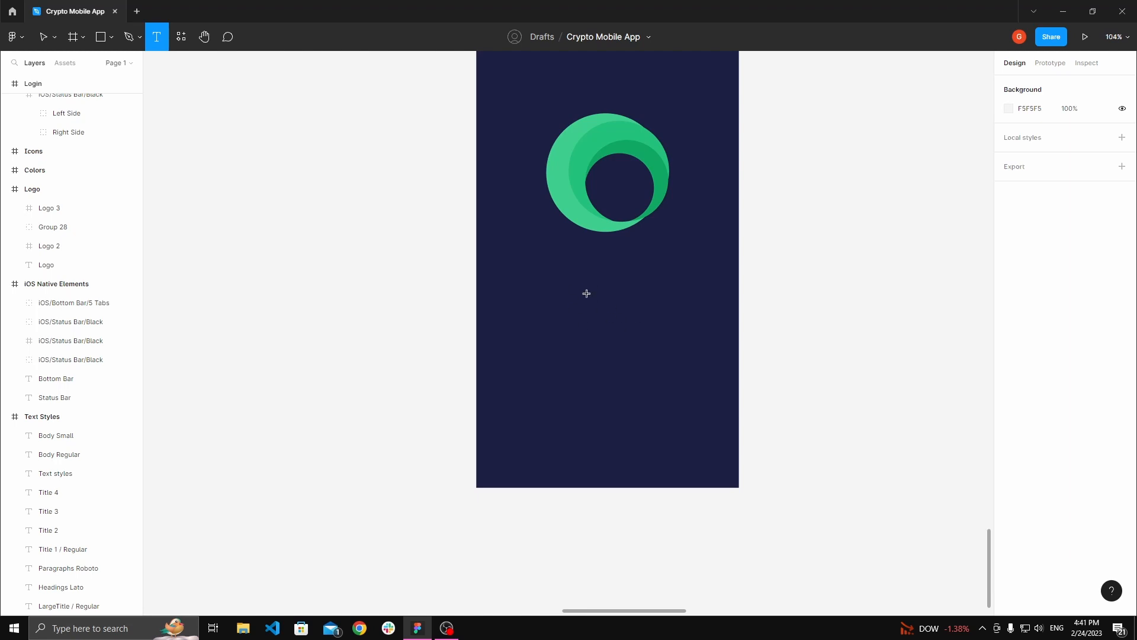
{"action": "left_click", "coordinate": [586, 293]}
{"action": "key", "text": "Escape"}
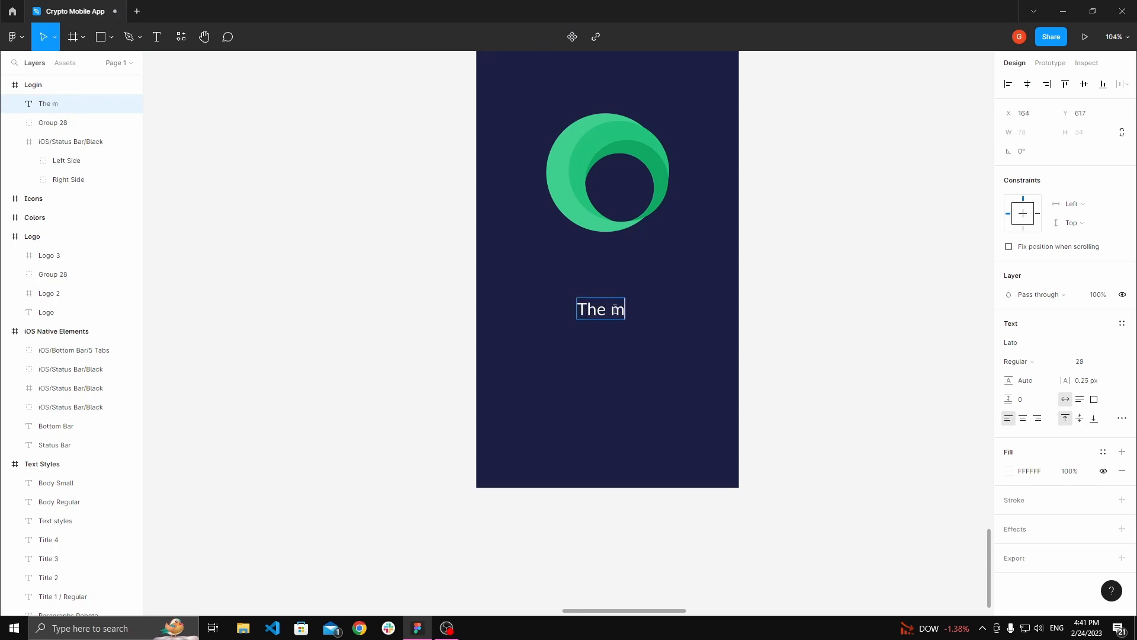
{"action": "type", "text": "d and"}
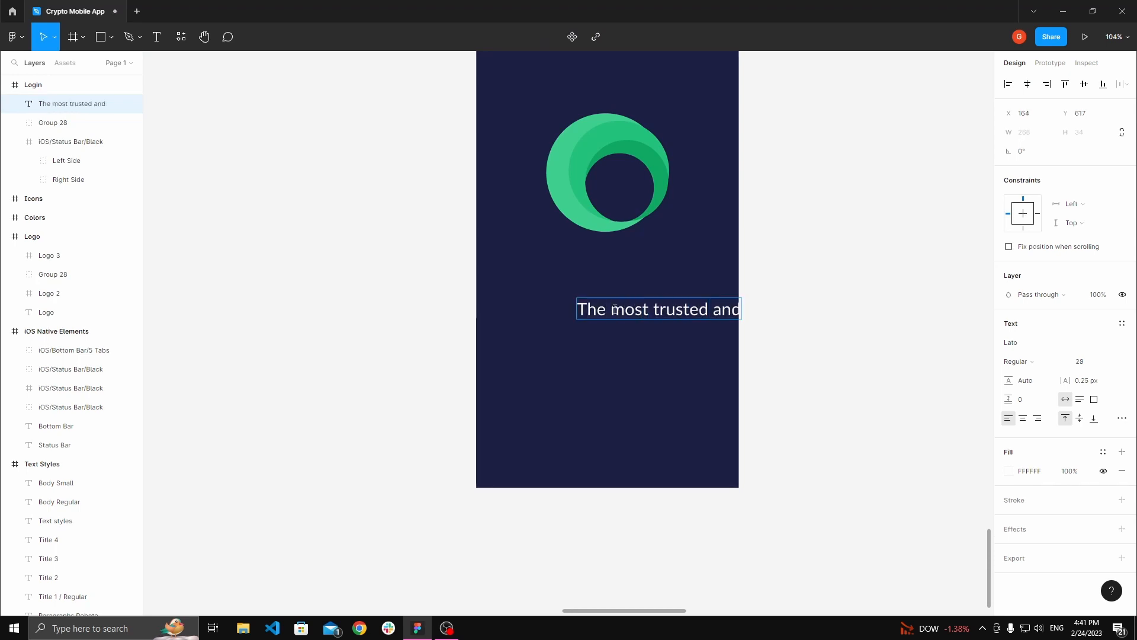
{"action": "key", "text": "Return"}
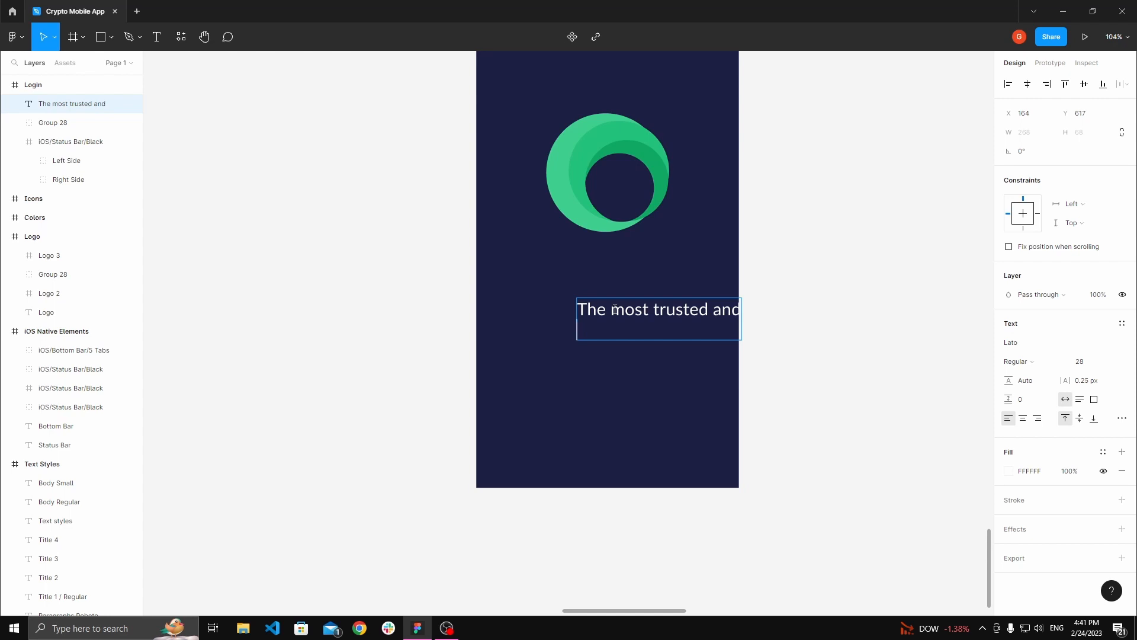
{"action": "type", "text": "sc"}
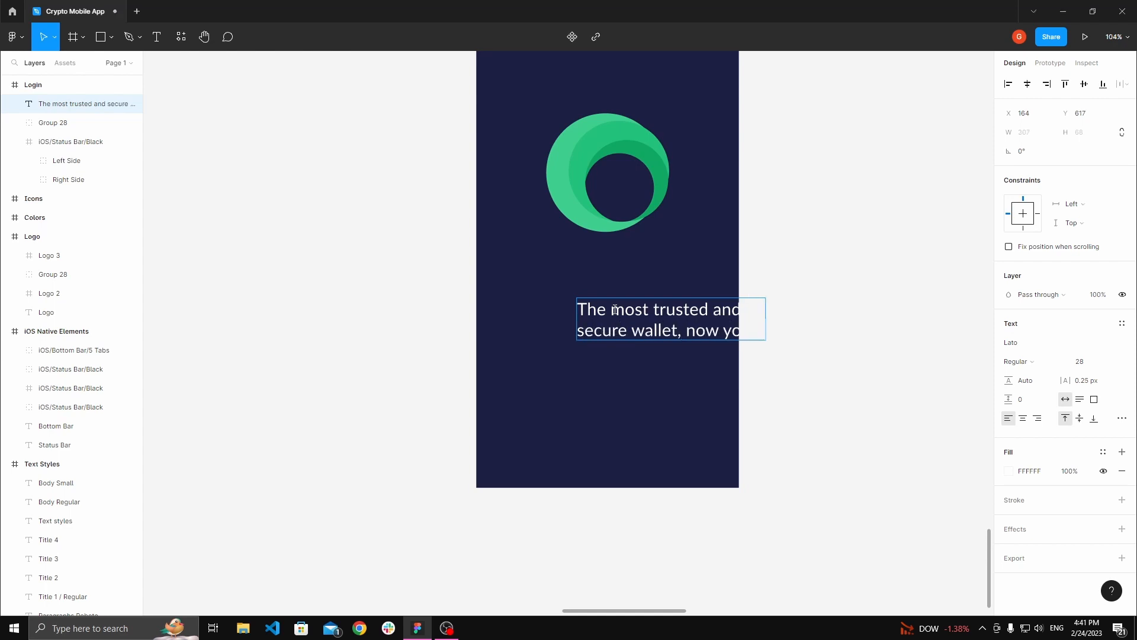
{"action": "key", "text": "Escape"}
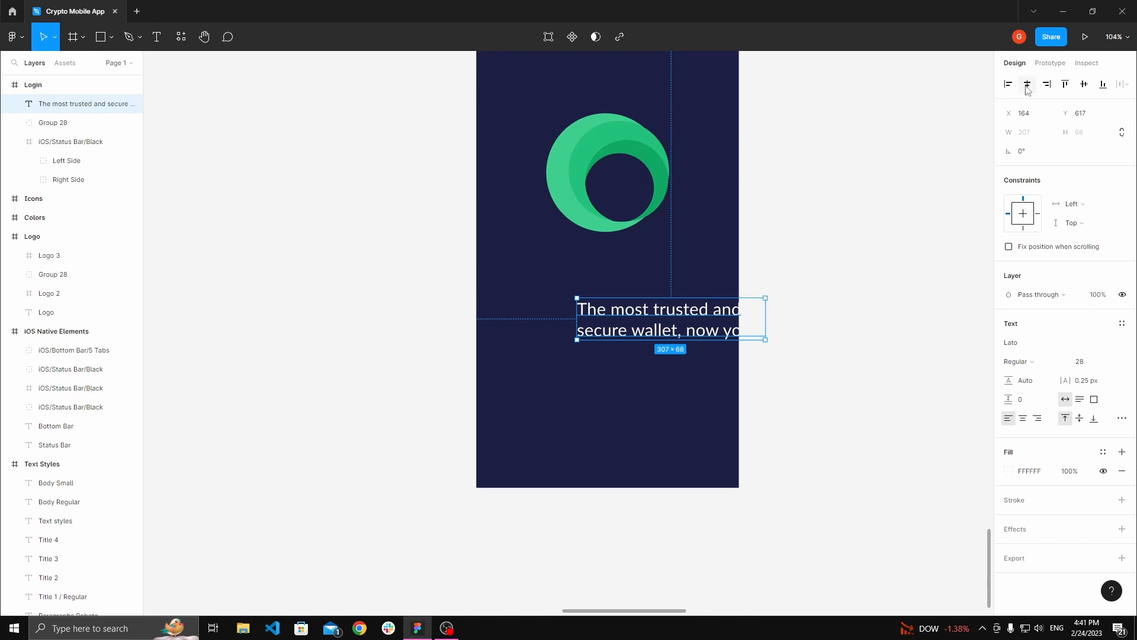
- Centre the tagline horizontally in the Login frame and set its text alignment to centre
{"action": "left_click", "coordinate": [1027, 88]}
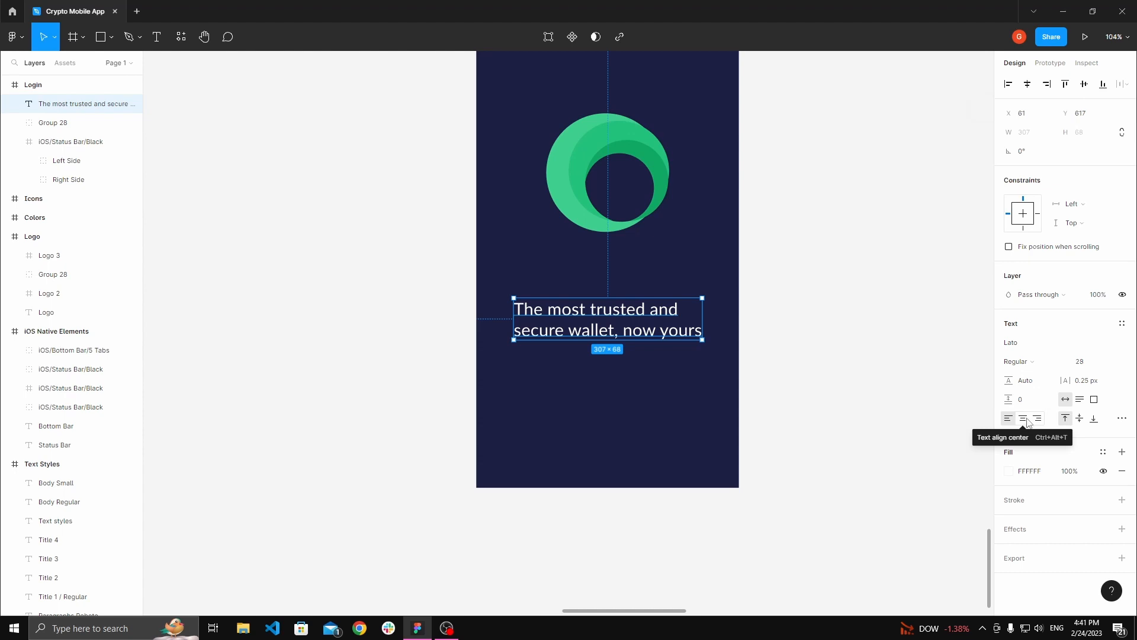
{"action": "left_click", "coordinate": [1027, 421]}
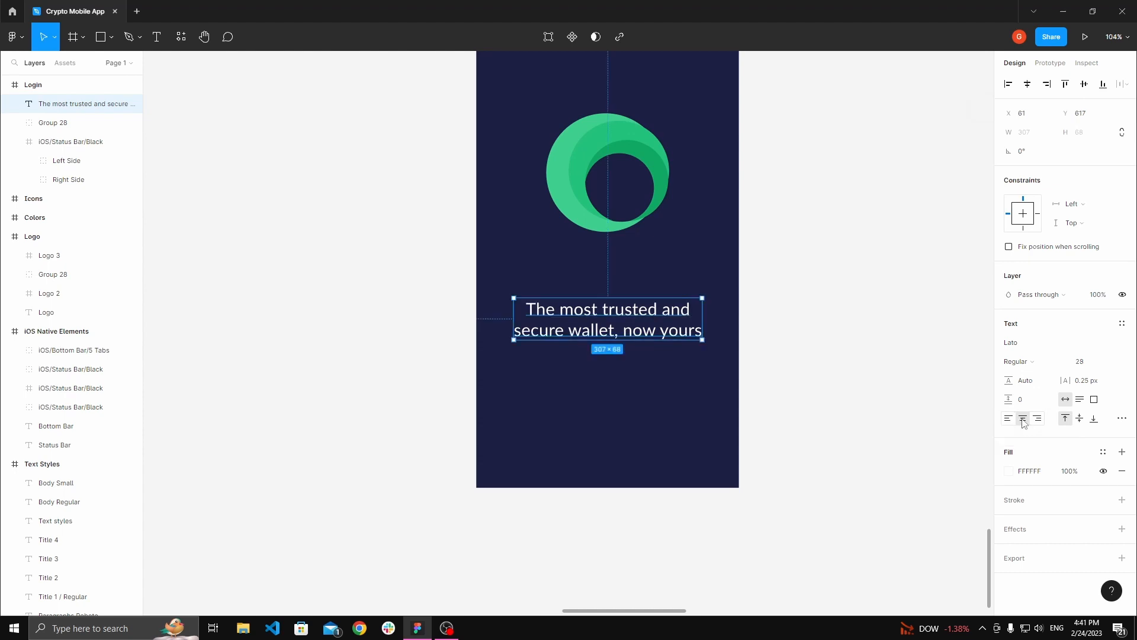
{"action": "left_click", "coordinate": [944, 364]}
- Move the green symbol in the Login frame straight up to Y 220
{"action": "key", "text": "space"}
{"action": "left_click_drag", "start_coordinate": [816, 289], "coordinate": [847, 302]}
{"action": "left_click", "coordinate": [690, 319]}
{"action": "left_click", "coordinate": [651, 216]}
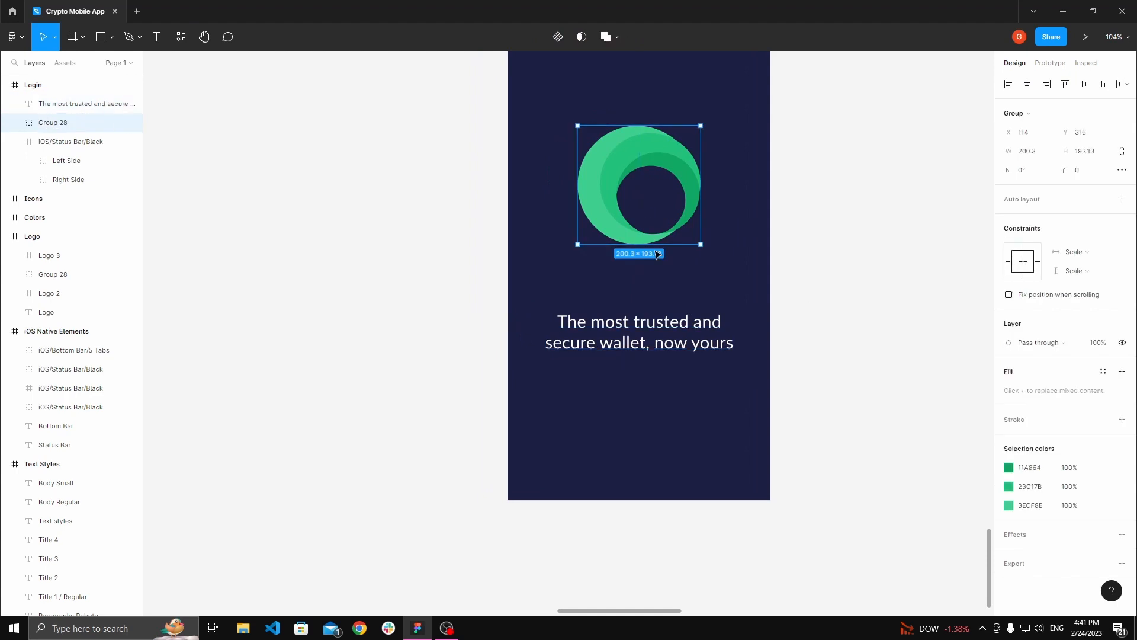
{"action": "scroll", "coordinate": [799, 261], "scroll_direction": "down", "scroll_amount": 2}
{"action": "left_click_drag", "start_coordinate": [709, 227], "coordinate": [714, 204]}
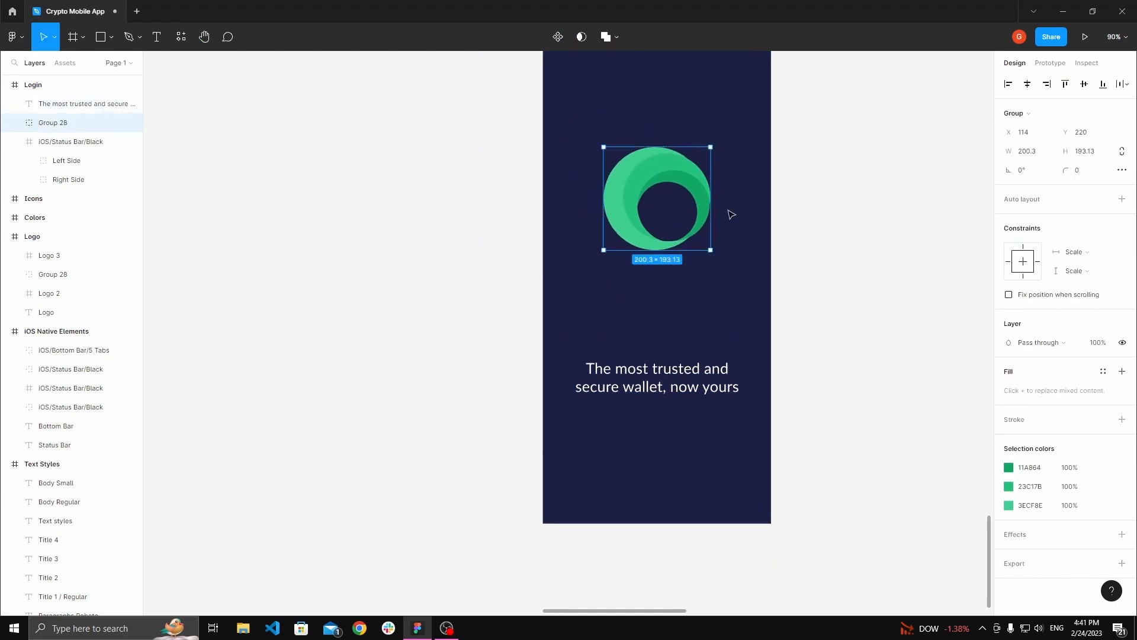
{"action": "left_click", "coordinate": [728, 213]}
- Move the tagline closer to the symbol, straight up to Y 549
{"action": "key", "text": "space"}
{"action": "left_click_drag", "start_coordinate": [767, 244], "coordinate": [715, 221]}
{"action": "left_click", "coordinate": [623, 357]}
{"action": "left_click_drag", "start_coordinate": [623, 356], "coordinate": [623, 320]}
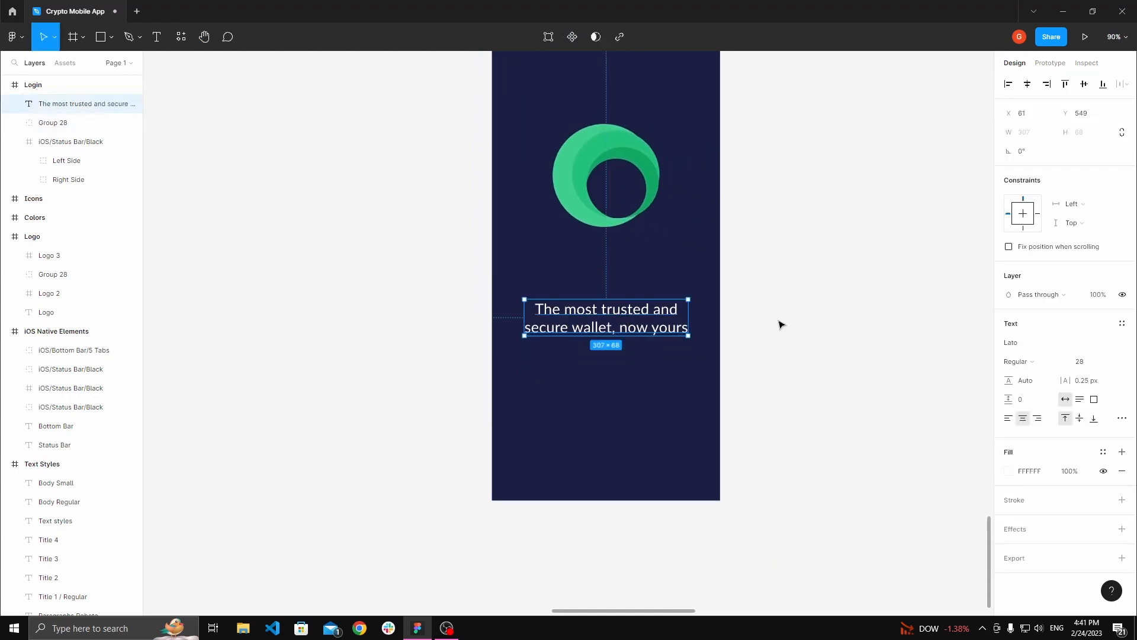
{"action": "left_click", "coordinate": [780, 324]}
{"action": "key", "text": "space"}
{"action": "left_click_drag", "start_coordinate": [762, 325], "coordinate": [778, 273]}
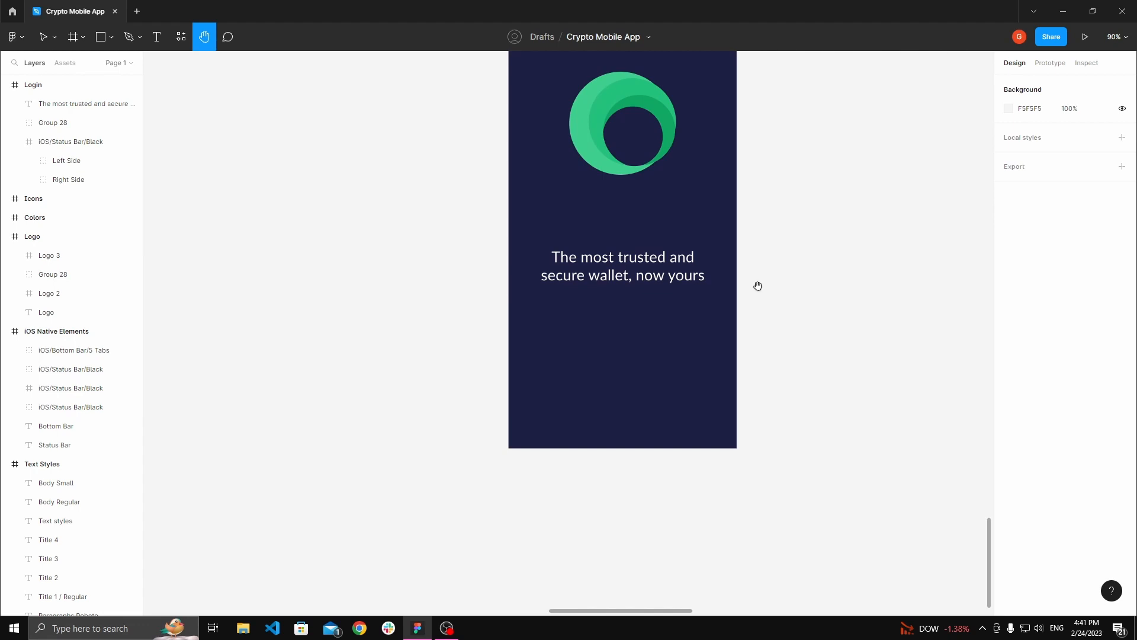
{"action": "left_click_drag", "start_coordinate": [742, 295], "coordinate": [724, 335]}
{"action": "scroll", "coordinate": [677, 309], "scroll_direction": "down", "scroll_amount": 10, "text": "ctrl"}
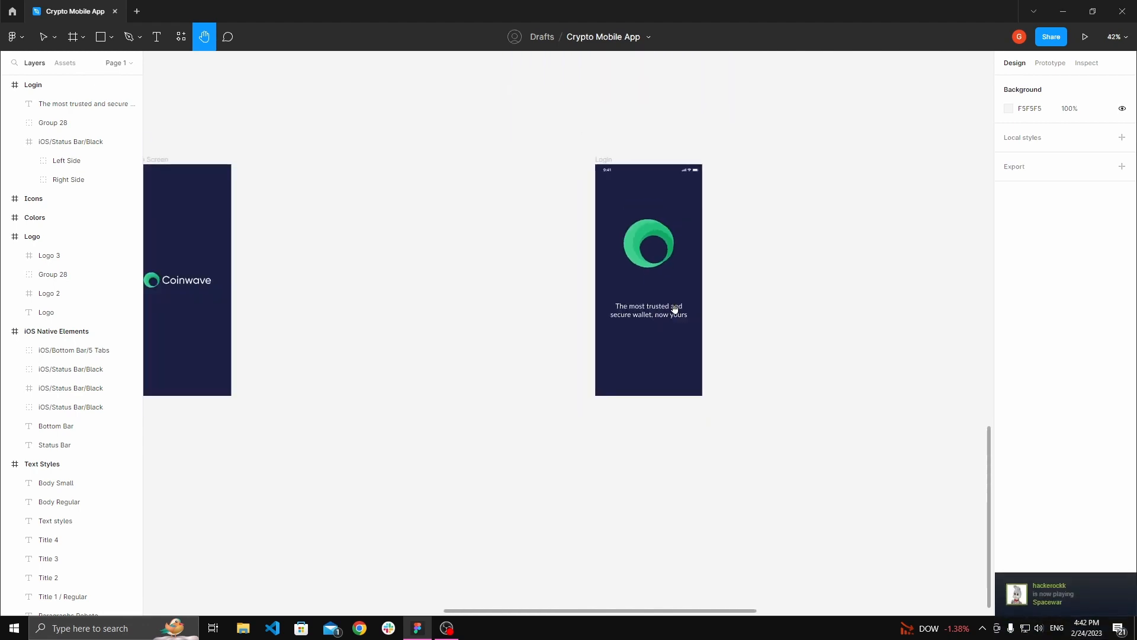
{"action": "scroll", "coordinate": [680, 271], "scroll_direction": "up", "scroll_amount": 10, "text": "ctrl"}
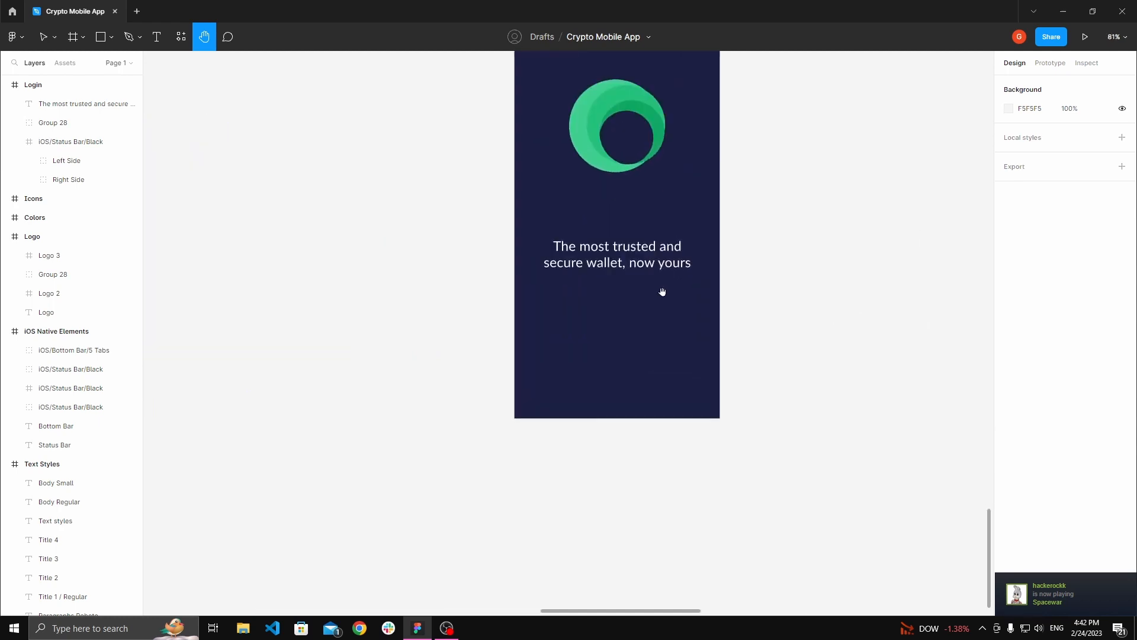
{"action": "scroll", "coordinate": [649, 304], "scroll_direction": "up", "scroll_amount": 3, "text": "ctrl"}
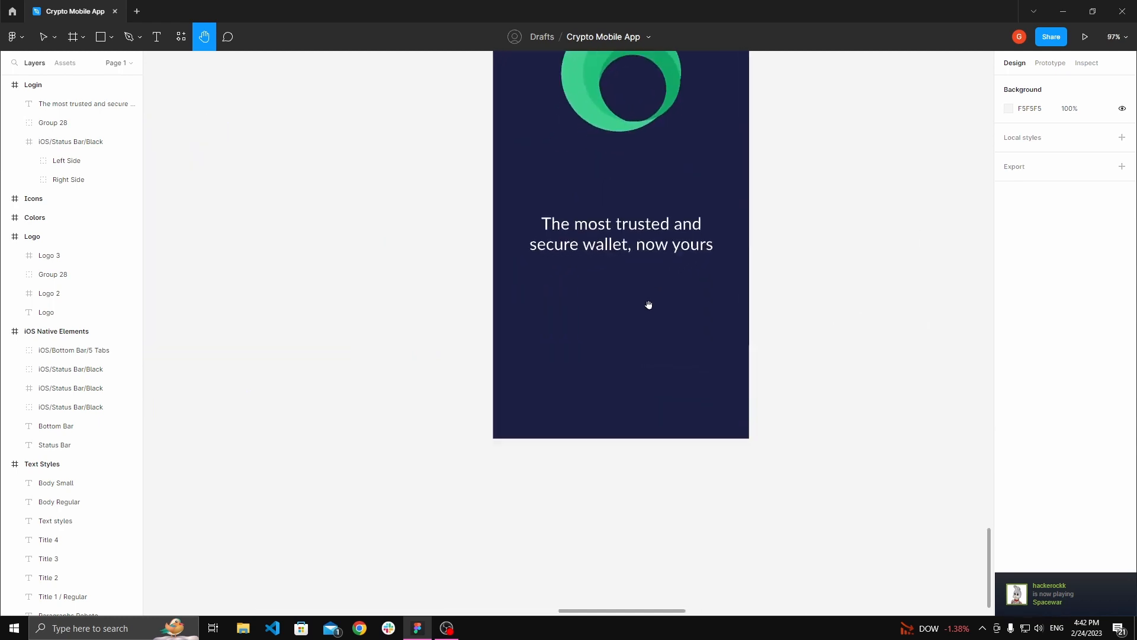
- Check the font sizes of the Title 2 and Title 3 samples in the Text Styles frame
{"action": "scroll", "coordinate": [637, 321], "scroll_direction": "down", "scroll_amount": 10, "text": "ctrl"}
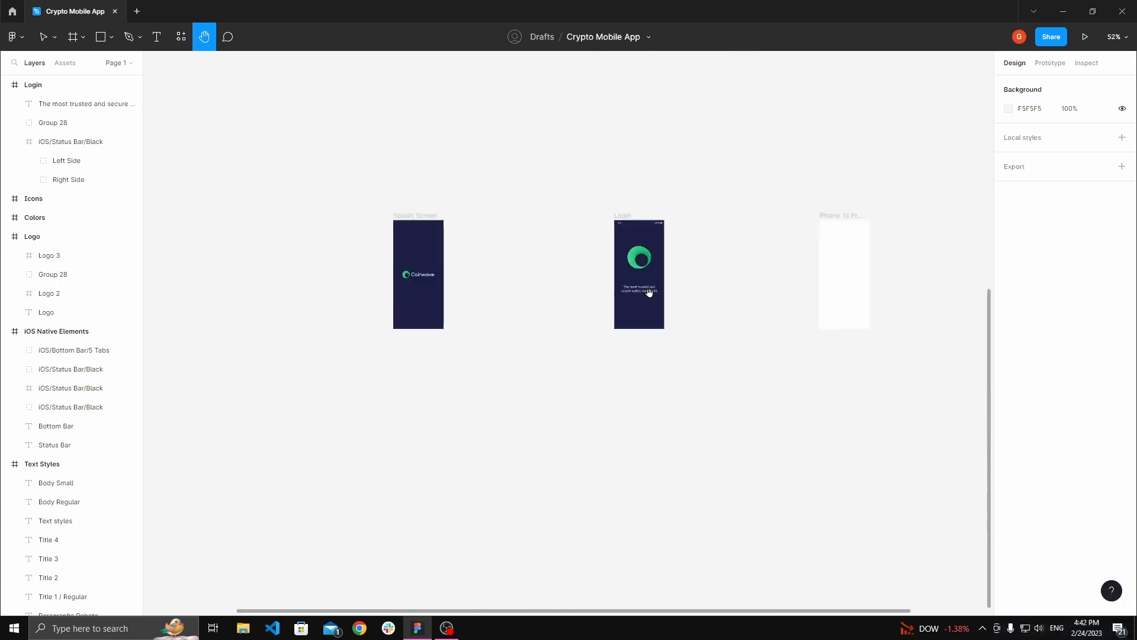
{"action": "scroll", "coordinate": [648, 292], "scroll_direction": "up", "scroll_amount": 10}
{"action": "scroll", "coordinate": [616, 332], "scroll_direction": "right", "scroll_amount": 3}
{"action": "left_click_drag", "start_coordinate": [597, 346], "coordinate": [875, 294]}
{"action": "scroll", "coordinate": [477, 251], "scroll_direction": "up", "scroll_amount": 8, "text": "ctrl"}
{"action": "left_click", "coordinate": [416, 317]}
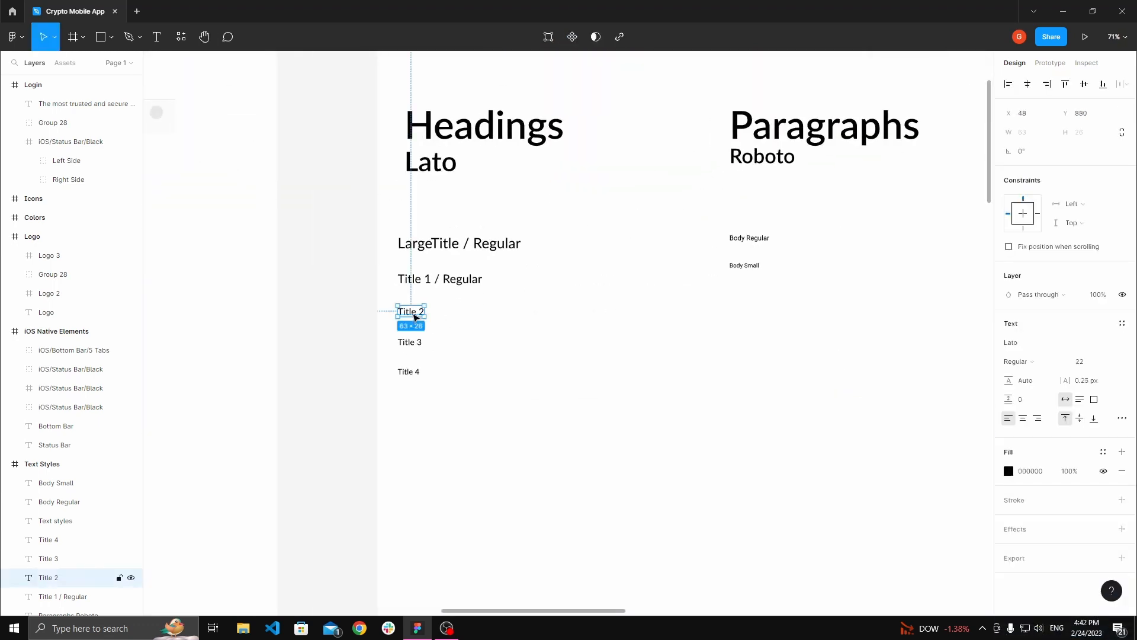
{"action": "left_click", "coordinate": [419, 344]}
{"action": "key", "text": "Escape"}
{"action": "key", "text": "h"}
{"action": "left_click_drag", "start_coordinate": [465, 326], "coordinate": [474, 304]}
{"action": "key", "text": "v"}
{"action": "scroll", "coordinate": [414, 320], "scroll_direction": "up", "scroll_amount": 3, "text": "ctrl"}
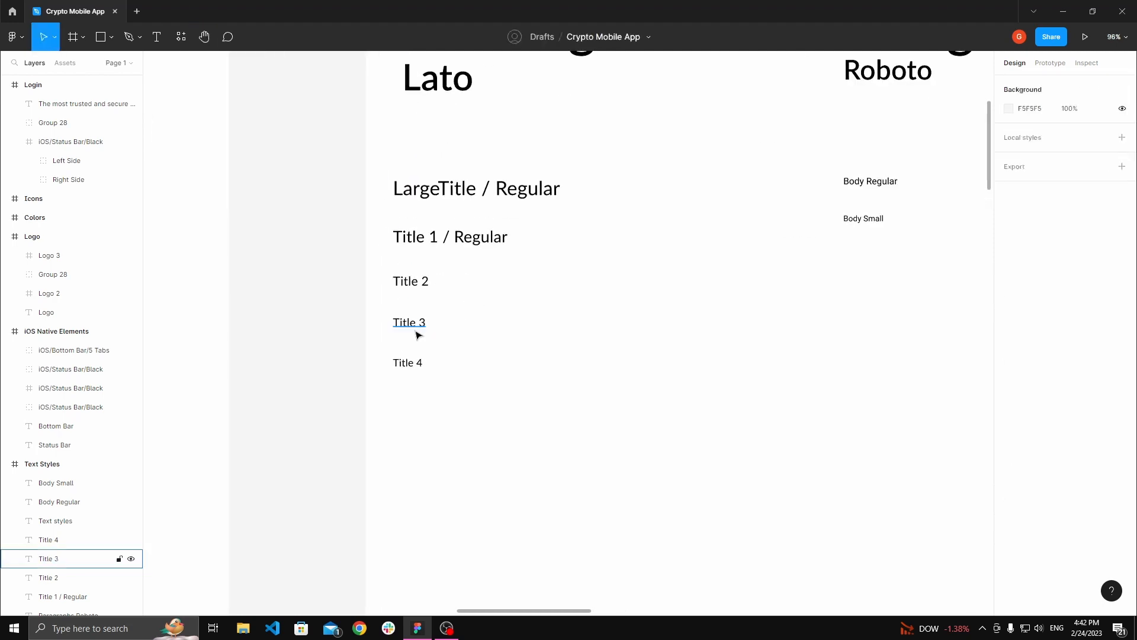
{"action": "left_click", "coordinate": [411, 320]}
{"action": "scroll", "coordinate": [414, 320], "scroll_direction": "up", "scroll_amount": 5, "text": "ctrl"}
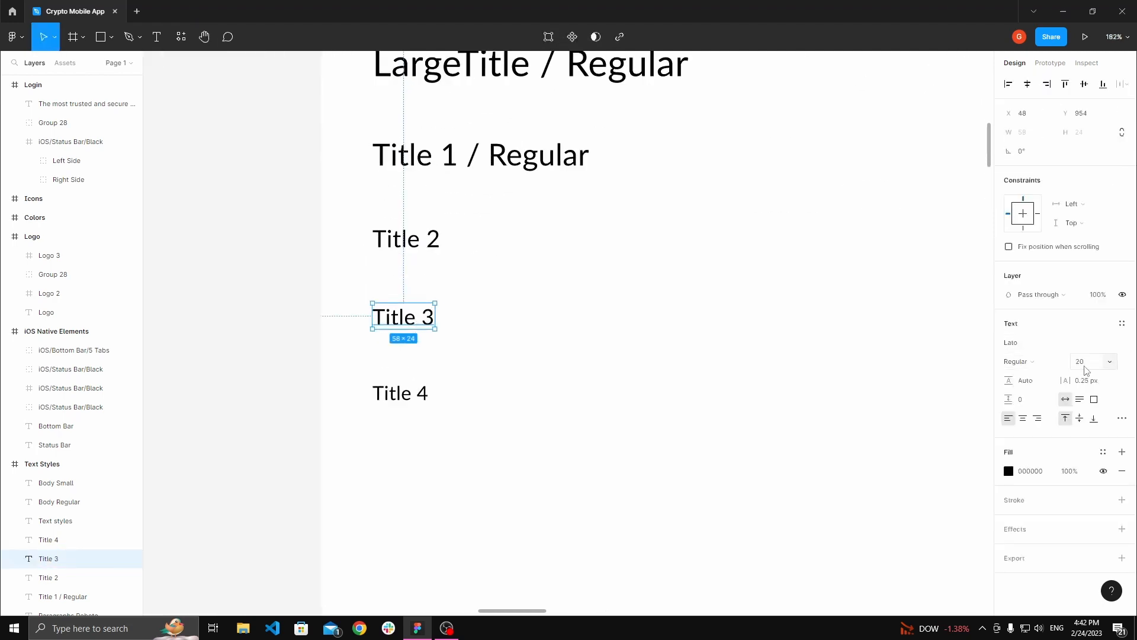
{"action": "key", "text": "Escape"}
- Start a text below the tagline in the Login frame and set its style to Lato Regular, size 20
{"action": "scroll", "coordinate": [627, 338], "scroll_direction": "down", "scroll_amount": 10, "text": "ctrl"}
{"action": "key", "text": "Escape"}
{"action": "key", "text": "h"}
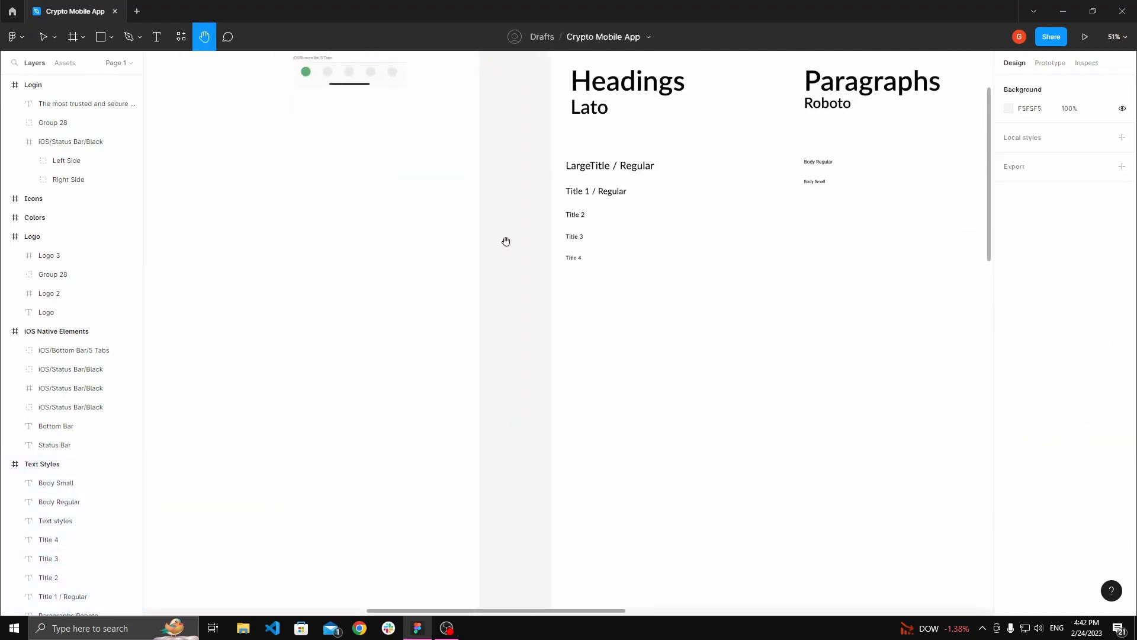
{"action": "scroll", "coordinate": [573, 431], "scroll_direction": "down", "scroll_amount": 5}
{"action": "scroll", "coordinate": [683, 353], "scroll_direction": "up", "scroll_amount": 8, "text": "ctrl"}
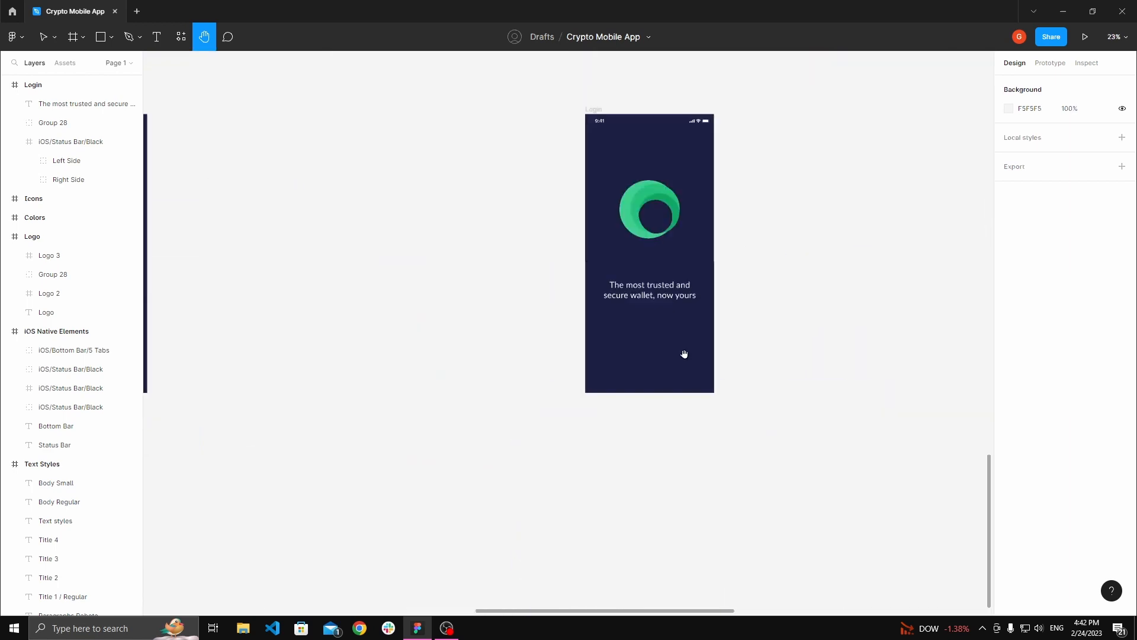
{"action": "scroll", "coordinate": [625, 327], "scroll_direction": "up", "scroll_amount": 3, "text": "ctrl"}
{"action": "key", "text": "t"}
{"action": "scroll", "coordinate": [598, 343], "scroll_direction": "down", "scroll_amount": 3, "text": "ctrl"}
{"action": "scroll", "coordinate": [616, 336], "scroll_direction": "up", "scroll_amount": 1, "text": "ctrl"}
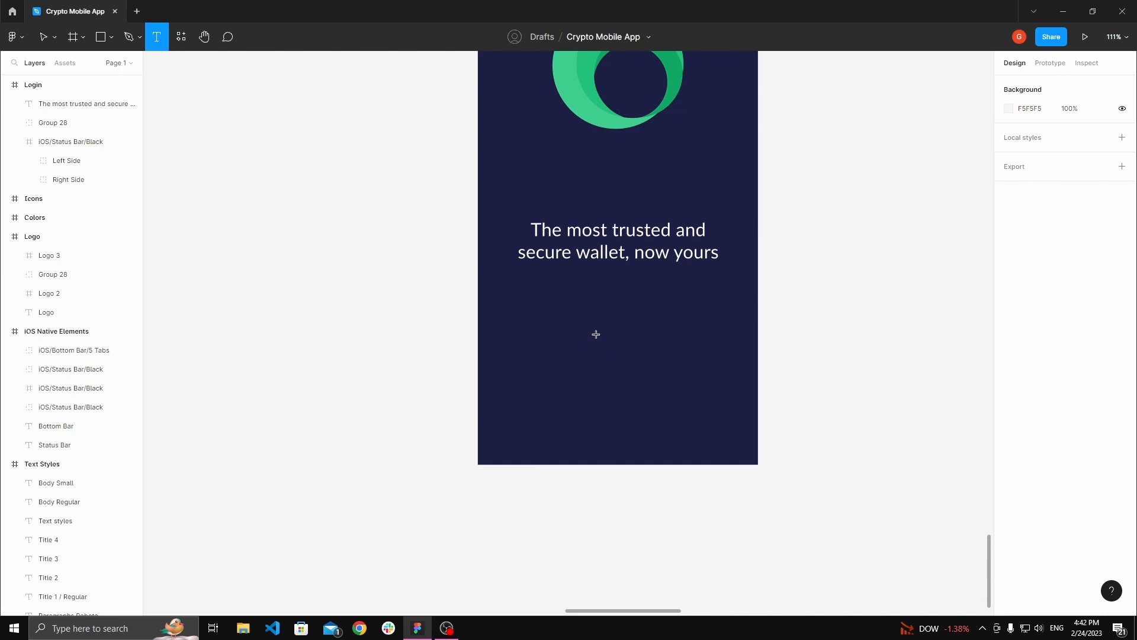
{"action": "left_click", "coordinate": [592, 337]}
{"action": "scroll", "coordinate": [639, 347], "scroll_direction": "up", "scroll_amount": 1, "text": "ctrl"}
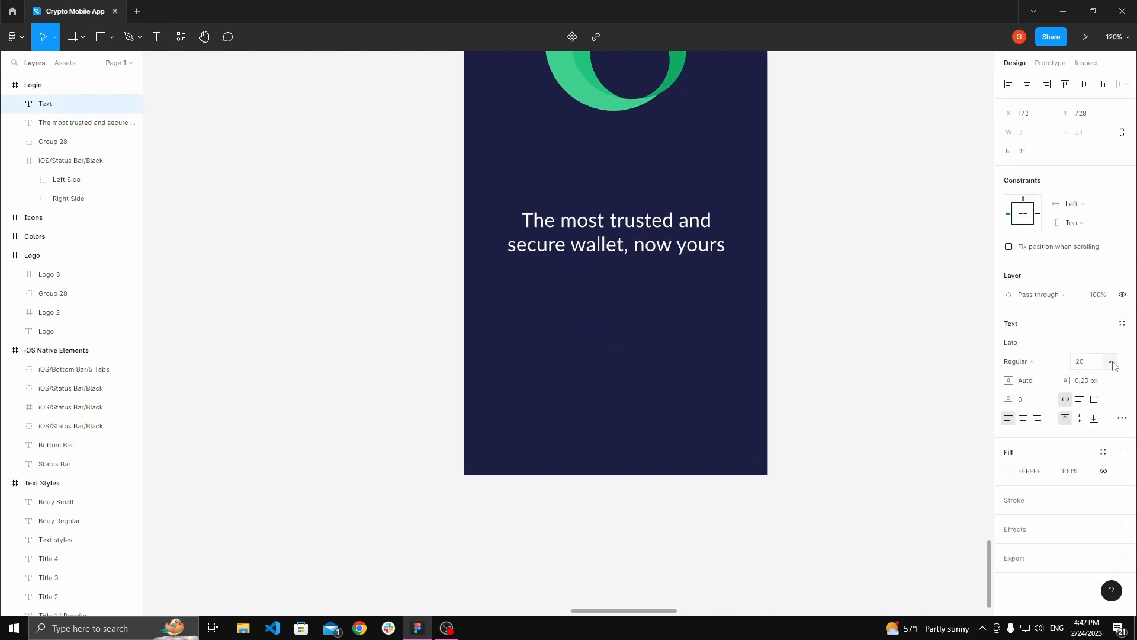
{"action": "left_click", "coordinate": [709, 330]}
{"action": "key", "text": "t"}
{"action": "left_click", "coordinate": [600, 334]}
{"action": "type", "text": "A"}
{"action": "left_click", "coordinate": [773, 336]}
- Add the text "Connect a wallet" in Lato Regular 20 to the Login frame and place it centred beneath the tagline
{"action": "key", "text": "t"}
{"action": "left_click", "coordinate": [589, 311]}
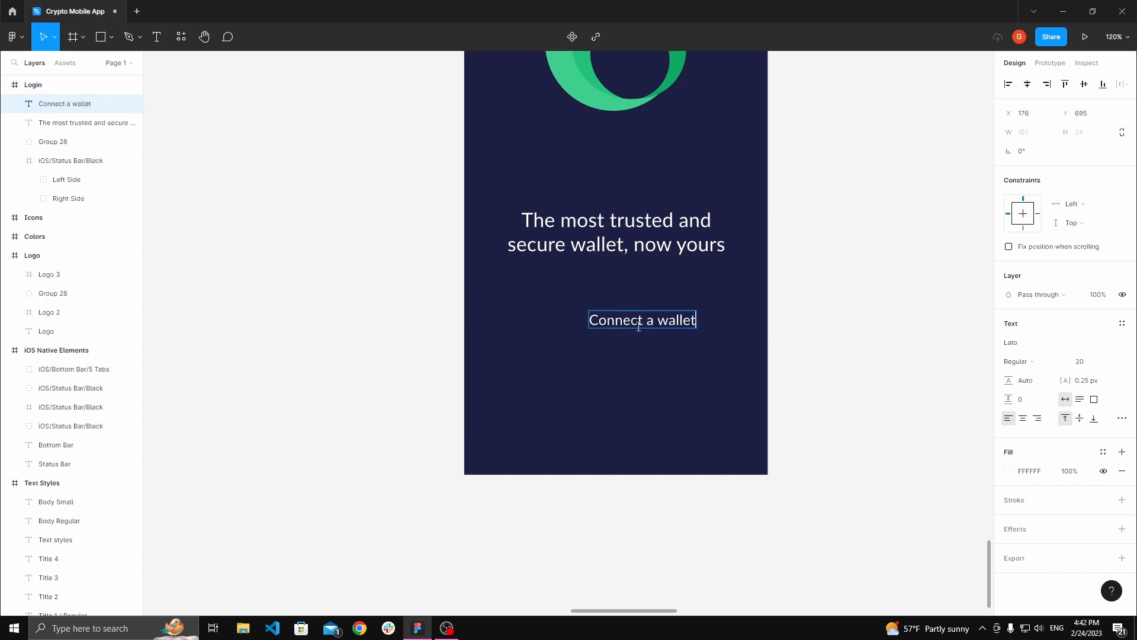
{"action": "key", "text": "Escape"}
{"action": "left_click", "coordinate": [787, 335]}
{"action": "left_click_drag", "start_coordinate": [653, 322], "coordinate": [628, 364]}
{"action": "key", "text": "Escape"}
- Select and copy the wallet and import icons from the Icons frame
{"action": "scroll", "coordinate": [601, 376], "scroll_direction": "down", "scroll_amount": 10}
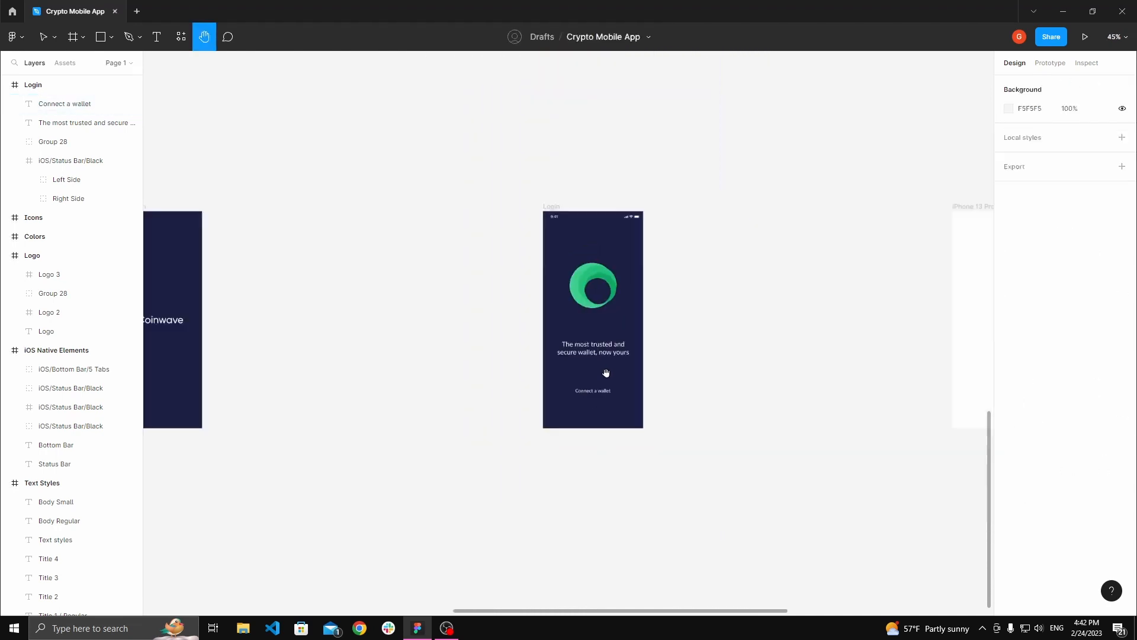
{"action": "left_click_drag", "start_coordinate": [634, 272], "coordinate": [566, 417]}
{"action": "scroll", "coordinate": [601, 323], "scroll_direction": "up", "scroll_amount": 5}
{"action": "scroll", "coordinate": [669, 272], "scroll_direction": "up", "scroll_amount": 8}
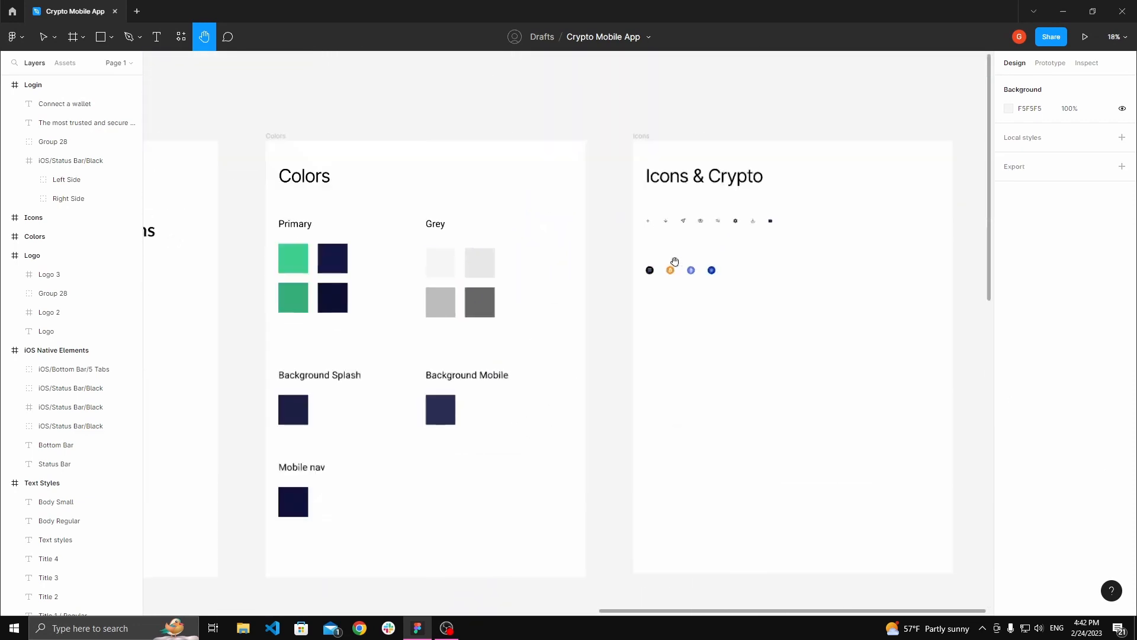
{"action": "scroll", "coordinate": [543, 400], "scroll_direction": "up", "scroll_amount": 8}
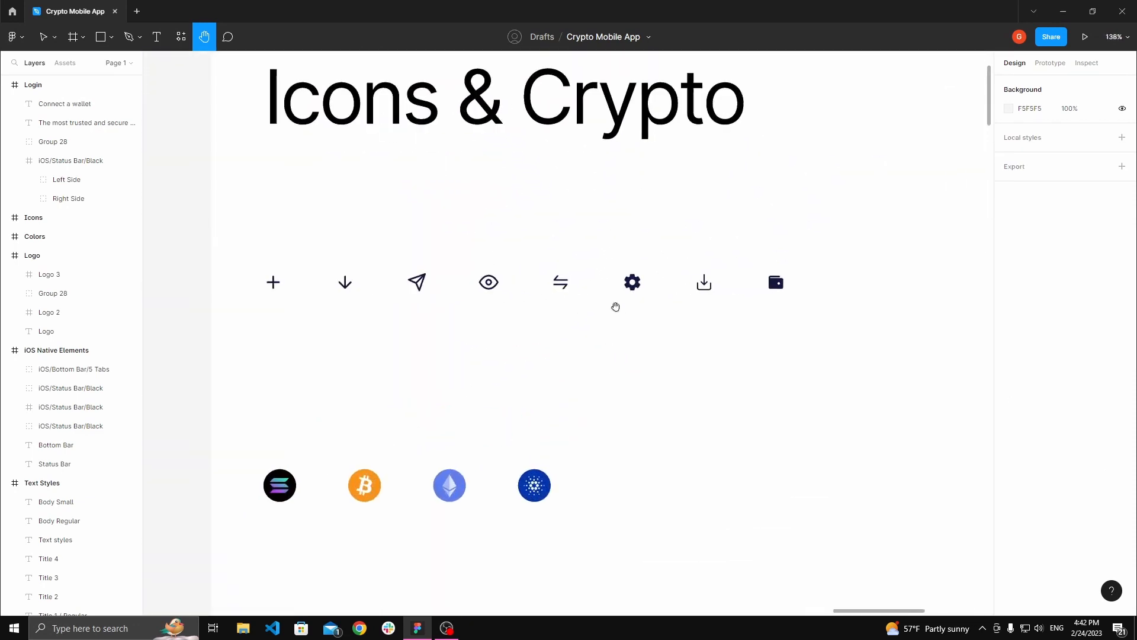
{"action": "key", "text": "v"}
{"action": "left_click", "coordinate": [732, 286]}
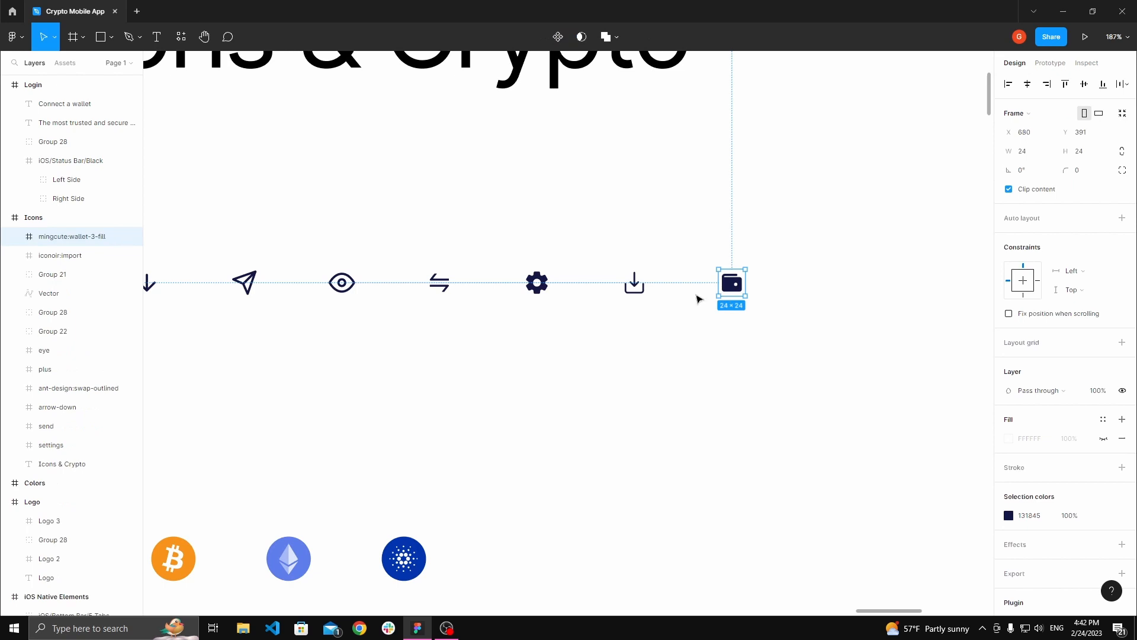
{"action": "scroll", "coordinate": [698, 299], "scroll_direction": "up", "scroll_amount": 3}
{"action": "left_click", "coordinate": [622, 285], "text": "shift"}
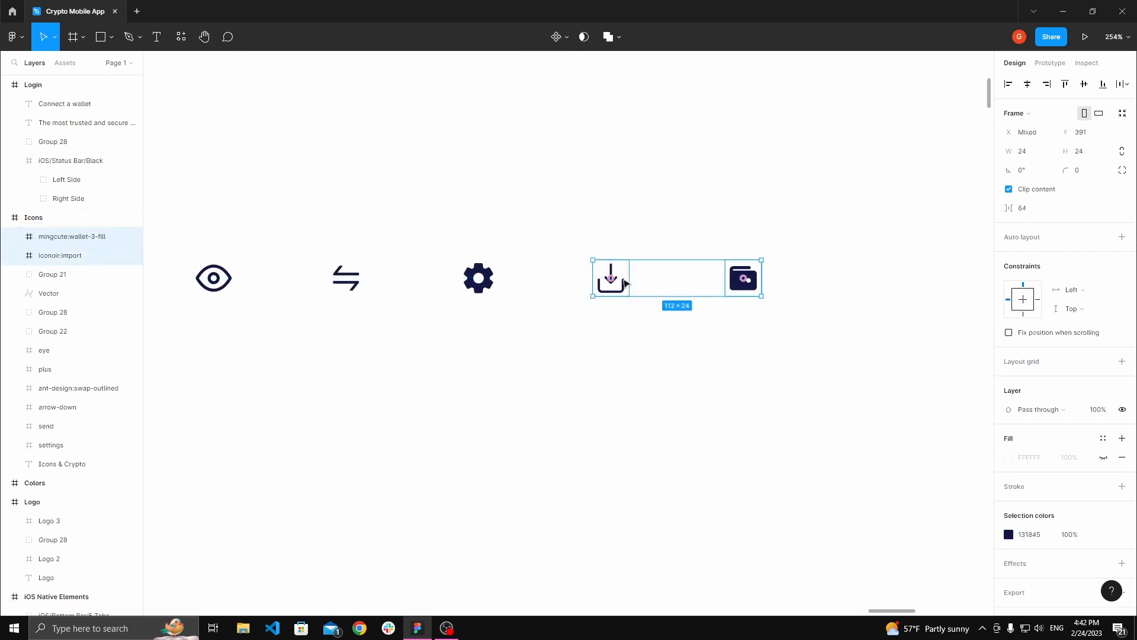
- Paste the copied wallet and import icons into the Login frame, between the green symbol and the tagline
{"action": "scroll", "coordinate": [637, 295], "scroll_direction": "down", "scroll_amount": 12}
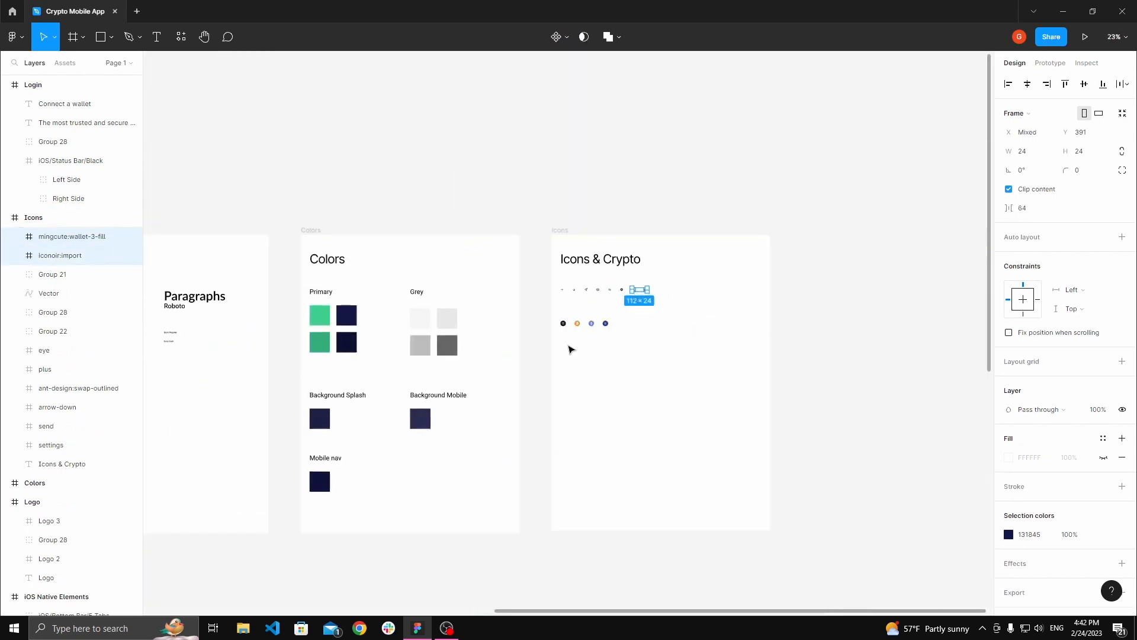
{"action": "key", "text": "h"}
{"action": "left_click_drag", "start_coordinate": [539, 358], "coordinate": [658, 95]}
{"action": "left_click_drag", "start_coordinate": [465, 447], "coordinate": [752, 70]}
{"action": "scroll", "coordinate": [658, 342], "scroll_direction": "up", "scroll_amount": 7}
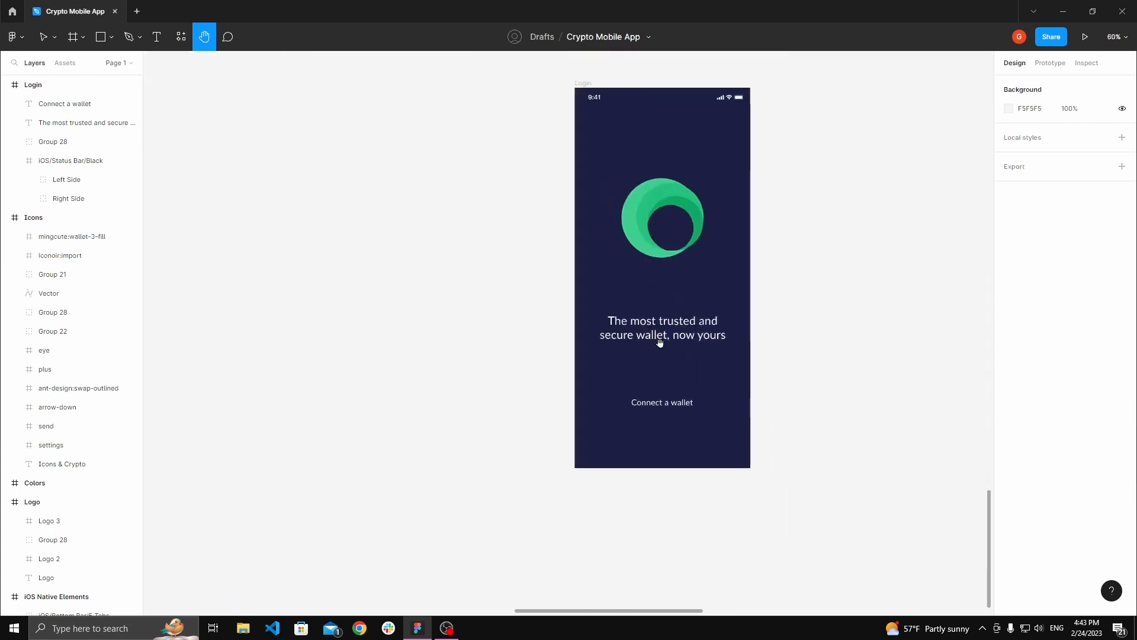
{"action": "left_click_drag", "start_coordinate": [661, 349], "coordinate": [625, 328]}
{"action": "key", "text": "v"}
{"action": "left_click", "coordinate": [638, 349]}
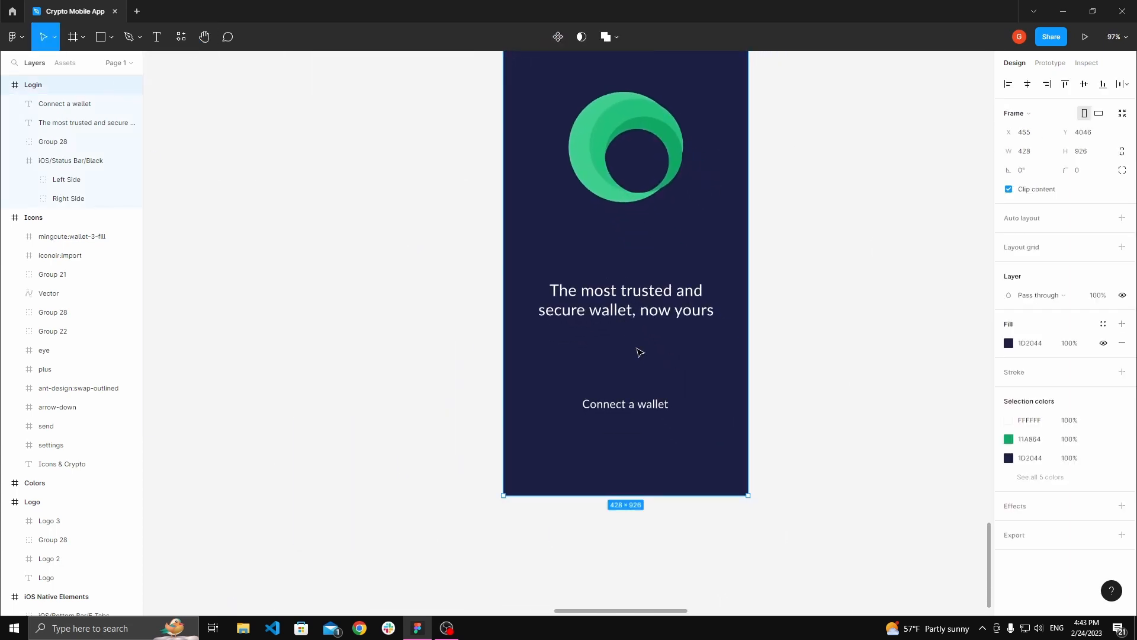
{"action": "left_click", "coordinate": [824, 283]}
{"action": "key", "text": "space"}
{"action": "left_click_drag", "start_coordinate": [802, 264], "coordinate": [760, 334]}
{"action": "scroll", "coordinate": [760, 334], "scroll_direction": "down", "scroll_amount": 1}
{"action": "left_click", "coordinate": [510, 71]}
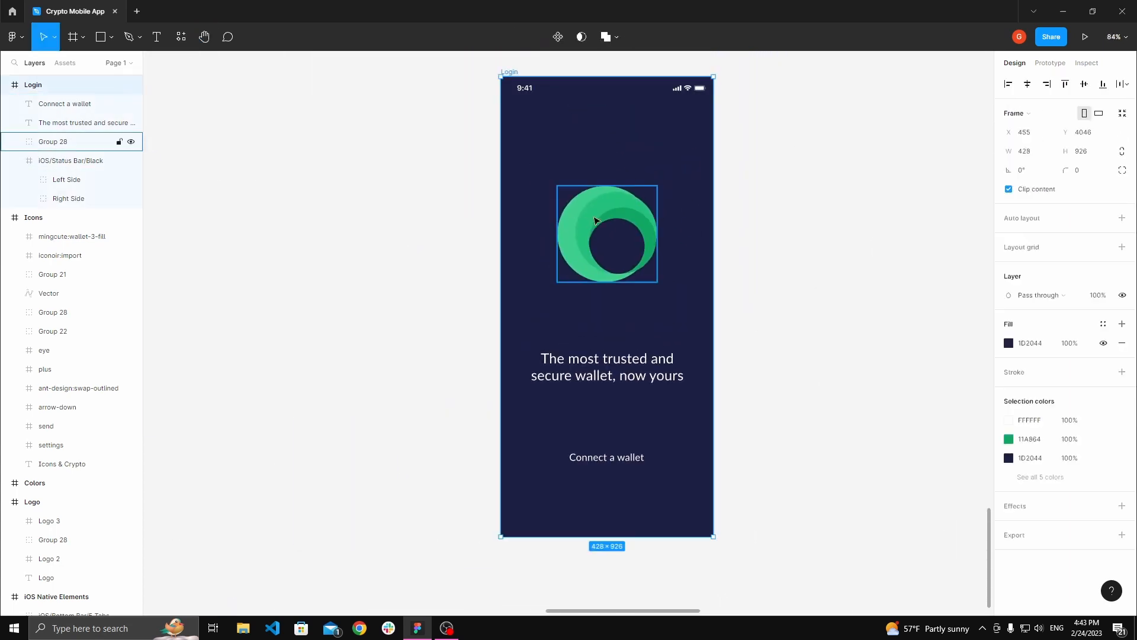
{"action": "key", "text": "ctrl+v"}
{"action": "left_click_drag", "start_coordinate": [622, 284], "coordinate": [622, 319]}
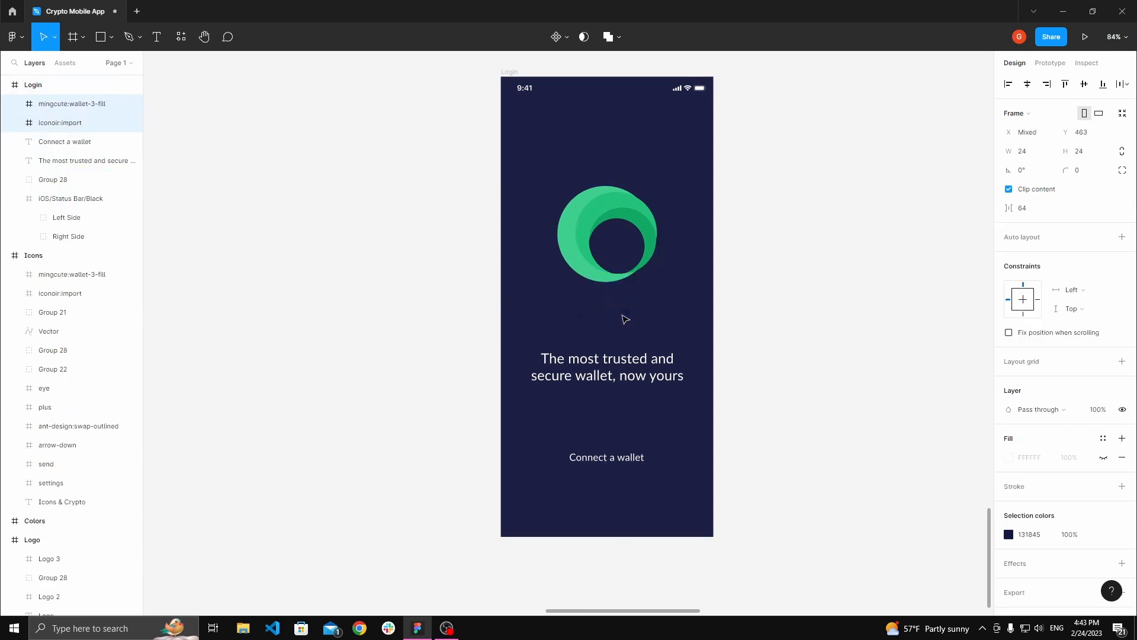
- Change the colour of the two pasted icons to white (FFFFFF)
{"action": "scroll", "coordinate": [622, 317], "scroll_direction": "up", "scroll_amount": 5}
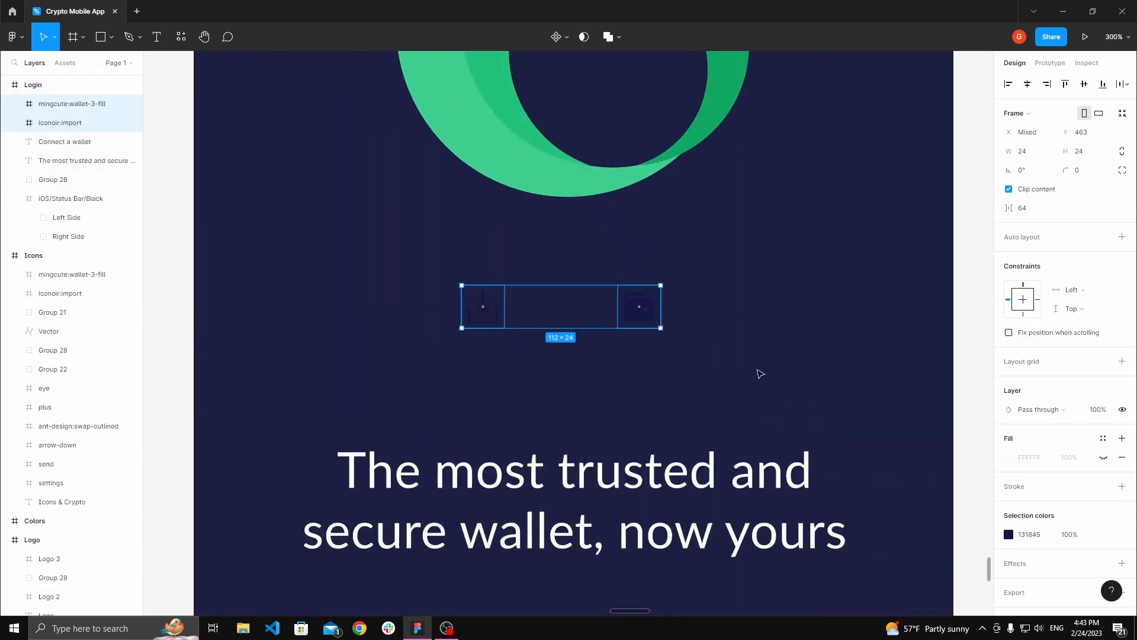
{"action": "left_click", "coordinate": [1009, 534]}
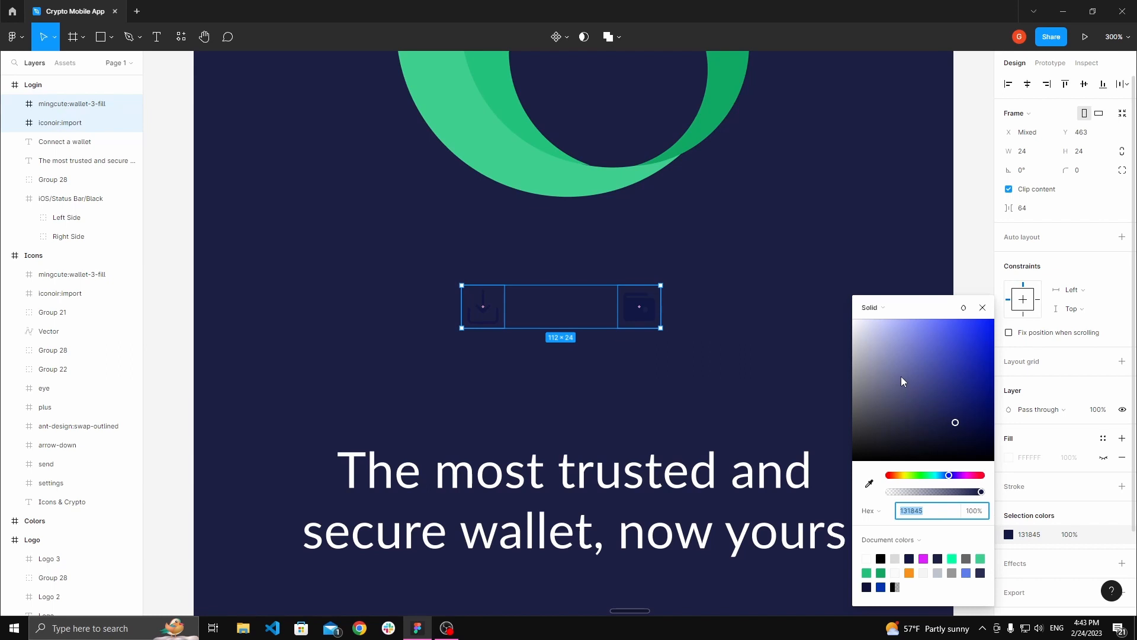
{"action": "left_click_drag", "start_coordinate": [901, 376], "coordinate": [574, 368]}
{"action": "left_click", "coordinate": [781, 282]}
- Place the white wallet icon just left of the "Connect a wallet" text, at X 102, Y 753
{"action": "key", "text": "space"}
{"action": "scroll", "coordinate": [721, 235], "scroll_direction": "down", "scroll_amount": 5}
{"action": "scroll", "coordinate": [703, 261], "scroll_direction": "down", "scroll_amount": 1}
{"action": "key", "text": "space"}
{"action": "scroll", "coordinate": [574, 370], "scroll_direction": "up", "scroll_amount": 3}
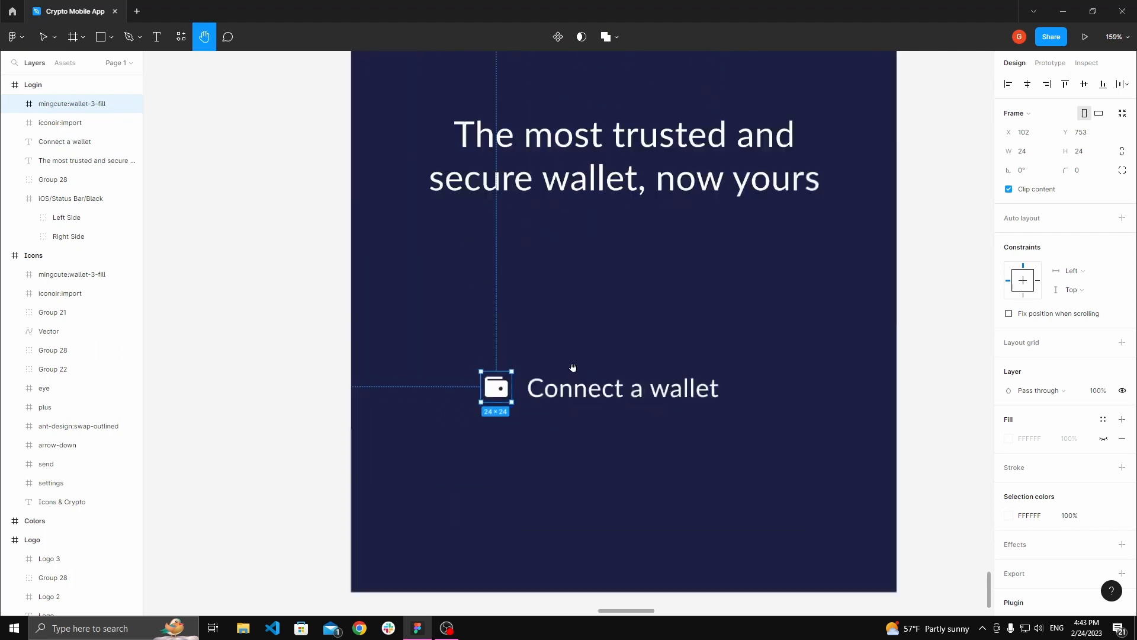
- Align the wallet icon and the "Connect a wallet" text on their vertical centres
{"action": "left_click", "coordinate": [569, 387]}
{"action": "left_click", "coordinate": [493, 397]}
{"action": "left_click", "coordinate": [546, 401]}
{"action": "left_click", "coordinate": [486, 391], "text": "shift"}
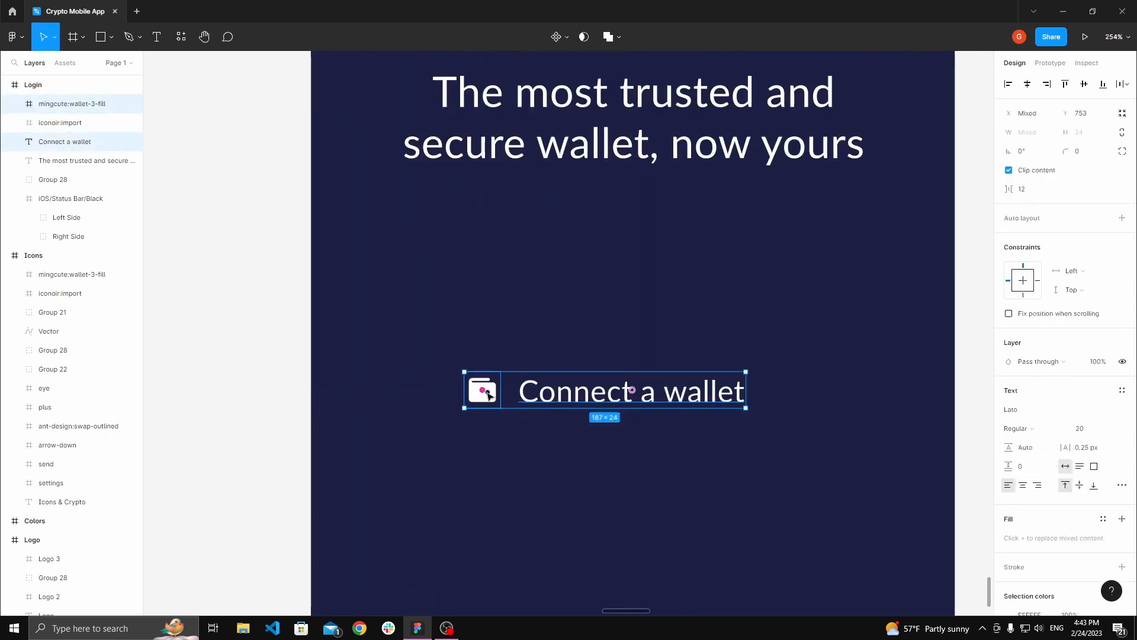
{"action": "left_click", "coordinate": [550, 314]}
{"action": "left_click", "coordinate": [541, 394]}
{"action": "left_click", "coordinate": [493, 397], "text": "shift"}
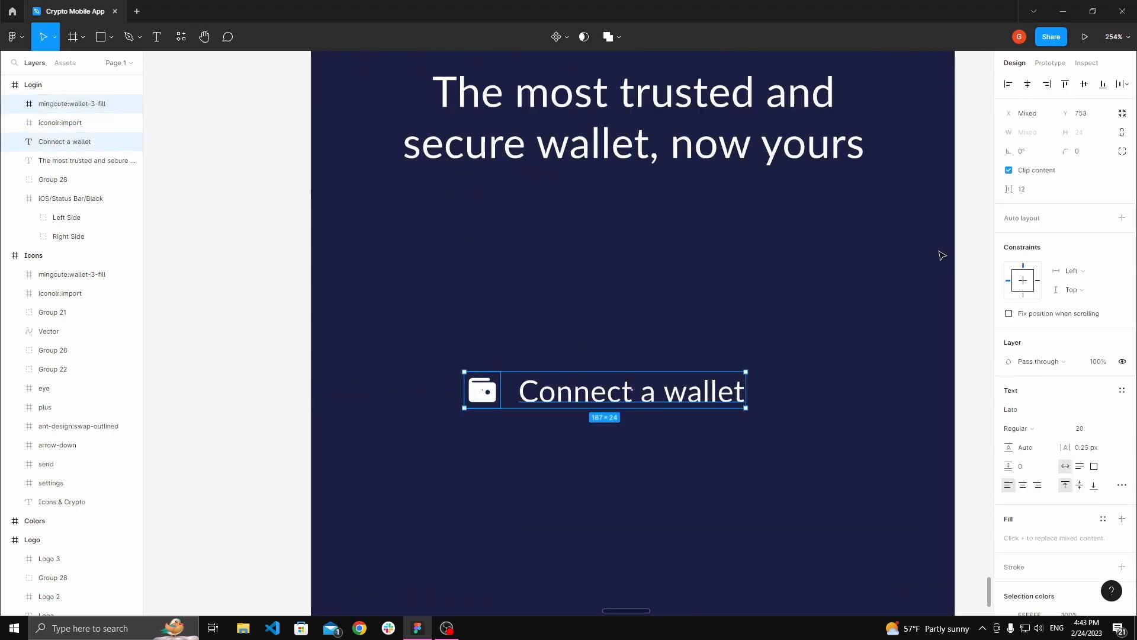
{"action": "left_click", "coordinate": [1083, 88]}
{"action": "left_click", "coordinate": [659, 353]}
{"action": "scroll", "coordinate": [658, 354], "scroll_direction": "up", "scroll_amount": 1}
{"action": "left_click_drag", "start_coordinate": [606, 368], "coordinate": [601, 282]}
- Nudge the wallet icon 4 px towards the "Connect a wallet" text, leaving an 8 px gap
{"action": "left_click", "coordinate": [527, 318]}
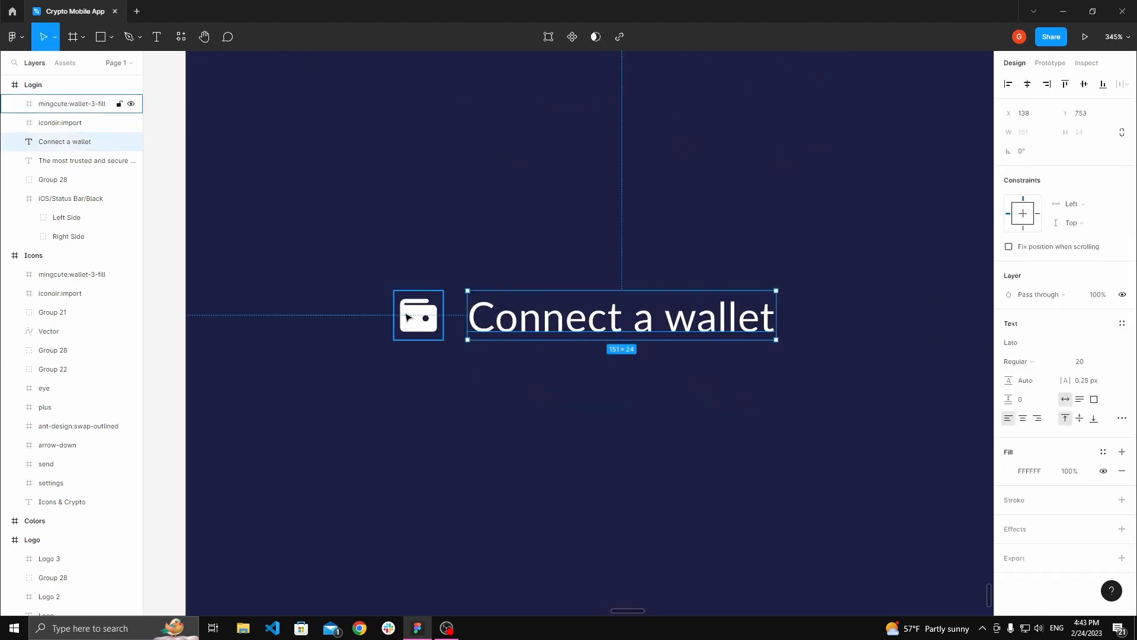
{"action": "left_click", "coordinate": [408, 317]}
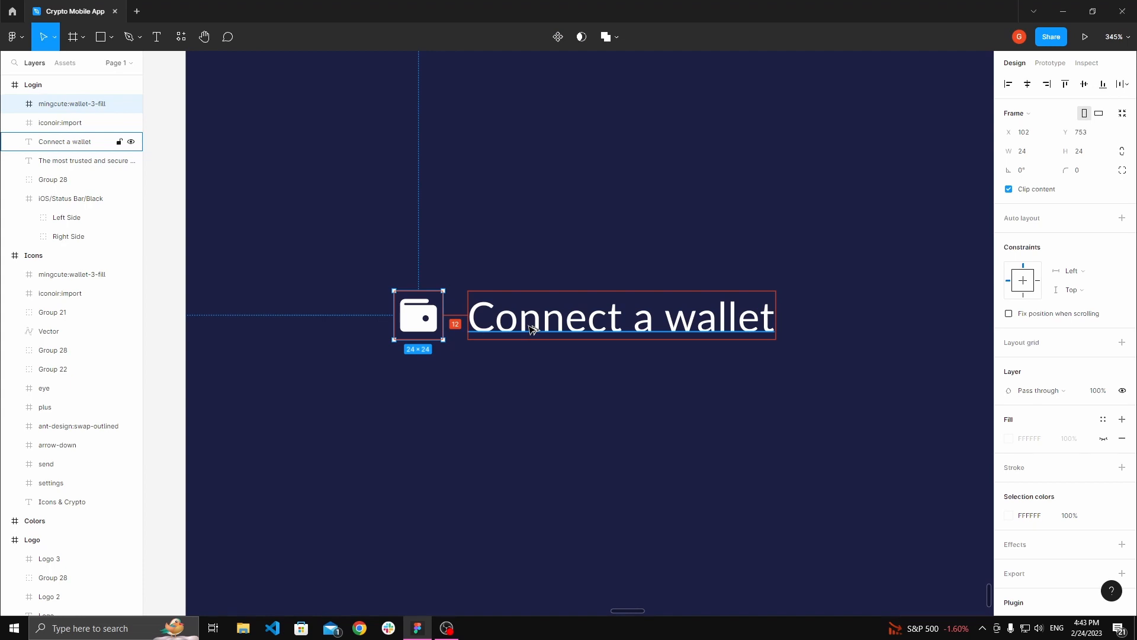
{"action": "key", "text": "alt+Right"}
{"action": "key", "text": "alt+Right"}
{"action": "key", "text": "alt+Right"}
{"action": "key", "text": "alt+Right"}
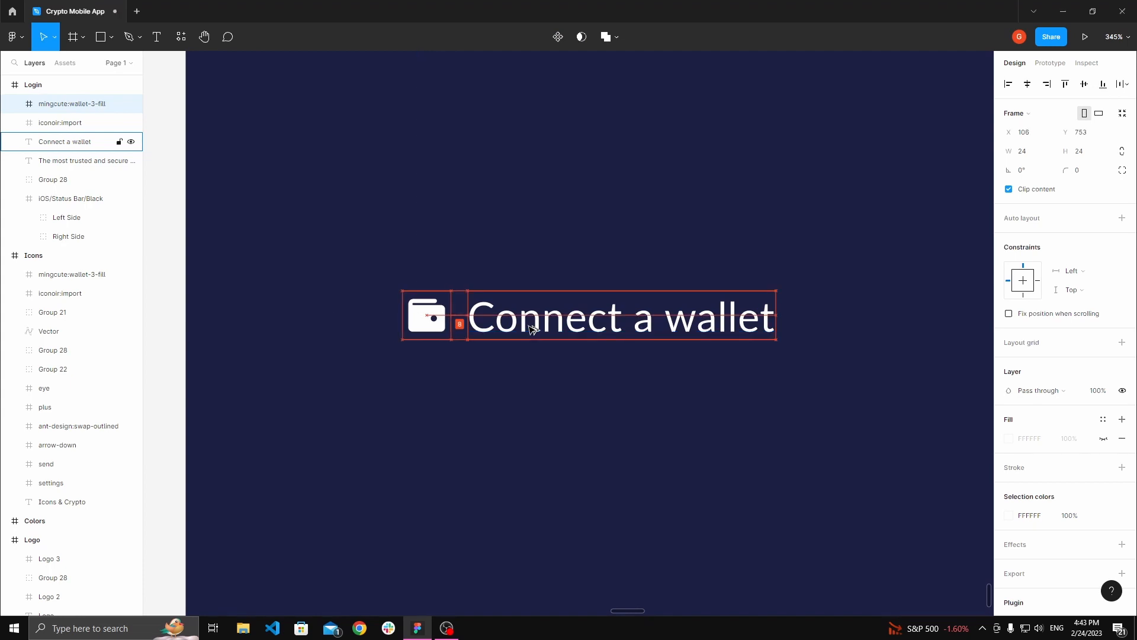
- Nudge the wallet icon 4 px away from the "Connect a wallet" text, to a gap of 12 px
{"action": "scroll", "coordinate": [542, 326], "scroll_direction": "down", "scroll_amount": 3}
{"action": "left_click", "coordinate": [575, 291]}
{"action": "left_click_drag", "start_coordinate": [558, 256], "coordinate": [528, 271]}
{"action": "scroll", "coordinate": [525, 293], "scroll_direction": "up", "scroll_amount": 2}
{"action": "key", "text": "v"}
{"action": "left_click", "coordinate": [441, 340]}
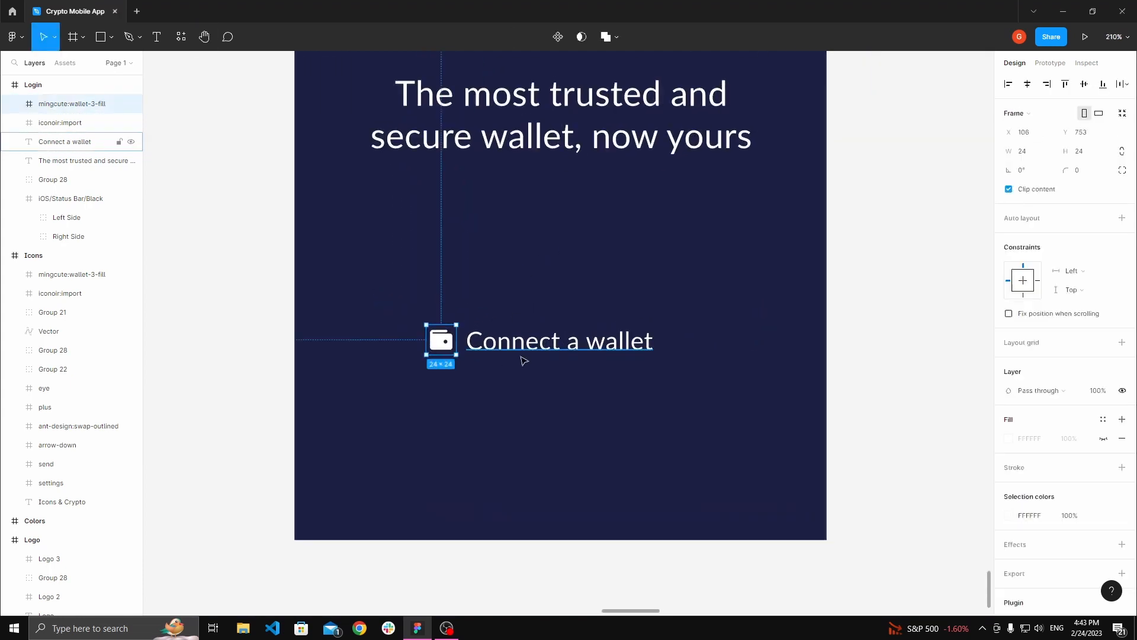
{"action": "key", "text": "alt"}
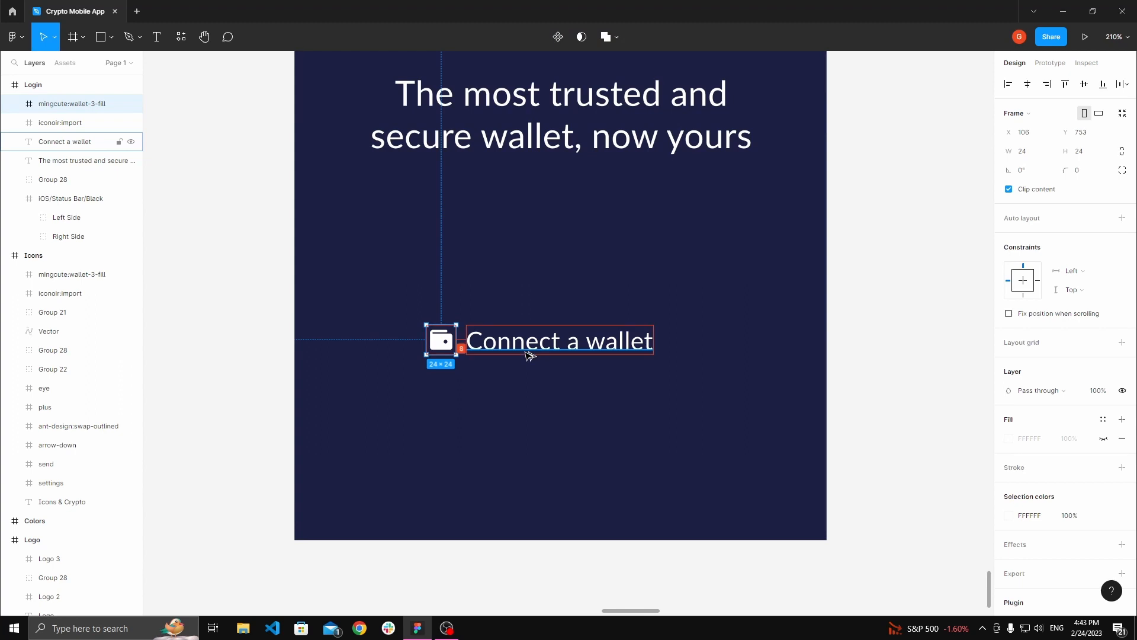
{"action": "key", "text": "alt+Left"}
{"action": "key", "text": "alt+Left"}
{"action": "key", "text": "alt+Left"}
{"action": "key", "text": "alt+Left"}
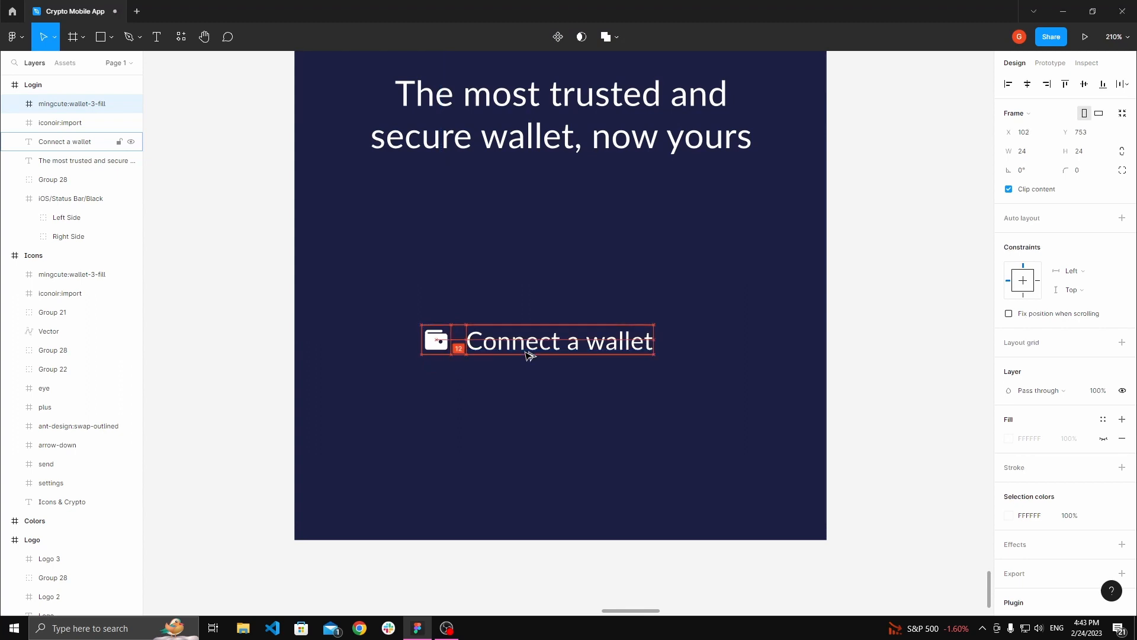
- Set the gap between the wallet icon and the "Connect a wallet" text to 8 px, moving the icon to X 106
{"action": "left_click", "coordinate": [539, 287]}
{"action": "key", "text": "space"}
{"action": "left_click_drag", "start_coordinate": [540, 288], "coordinate": [534, 319]}
{"action": "left_click_drag", "start_coordinate": [513, 358], "coordinate": [479, 396]}
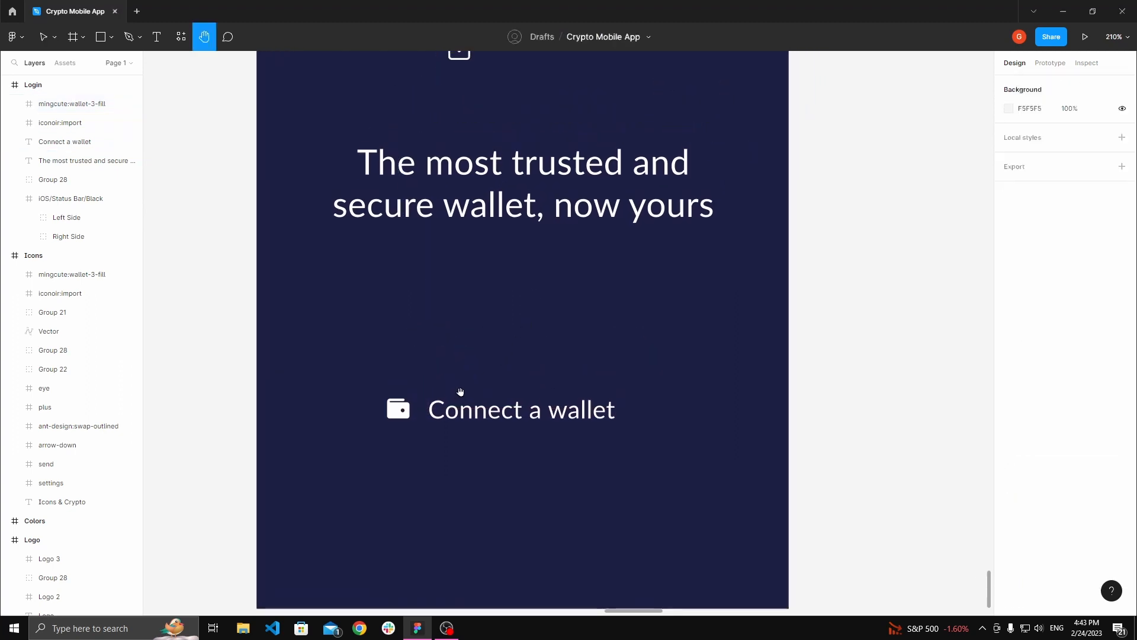
{"action": "left_click", "coordinate": [398, 407]}
{"action": "key", "text": "alt"}
{"action": "key", "text": "alt+Right"}
{"action": "key", "text": "alt+Right"}
{"action": "key", "text": "alt+Right"}
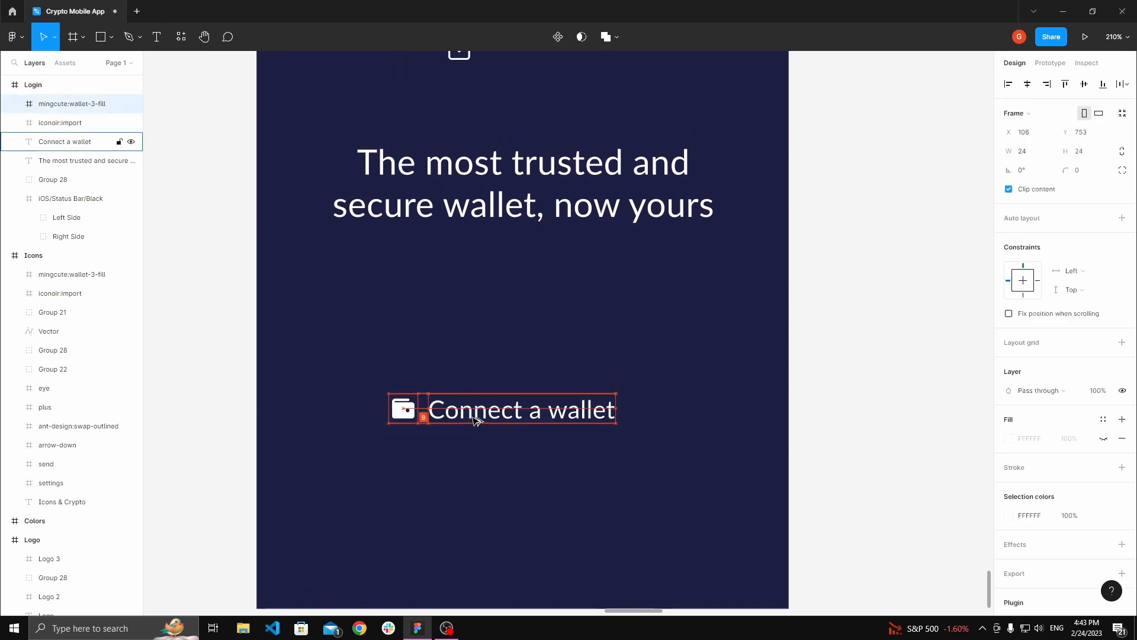
- Group the wallet icon with the "Connect a wallet" text in the Login frame
{"action": "left_click", "coordinate": [489, 349]}
{"action": "key", "text": "space"}
{"action": "left_click_drag", "start_coordinate": [488, 348], "coordinate": [540, 311]}
{"action": "scroll", "coordinate": [526, 317], "scroll_direction": "down", "scroll_amount": 1}
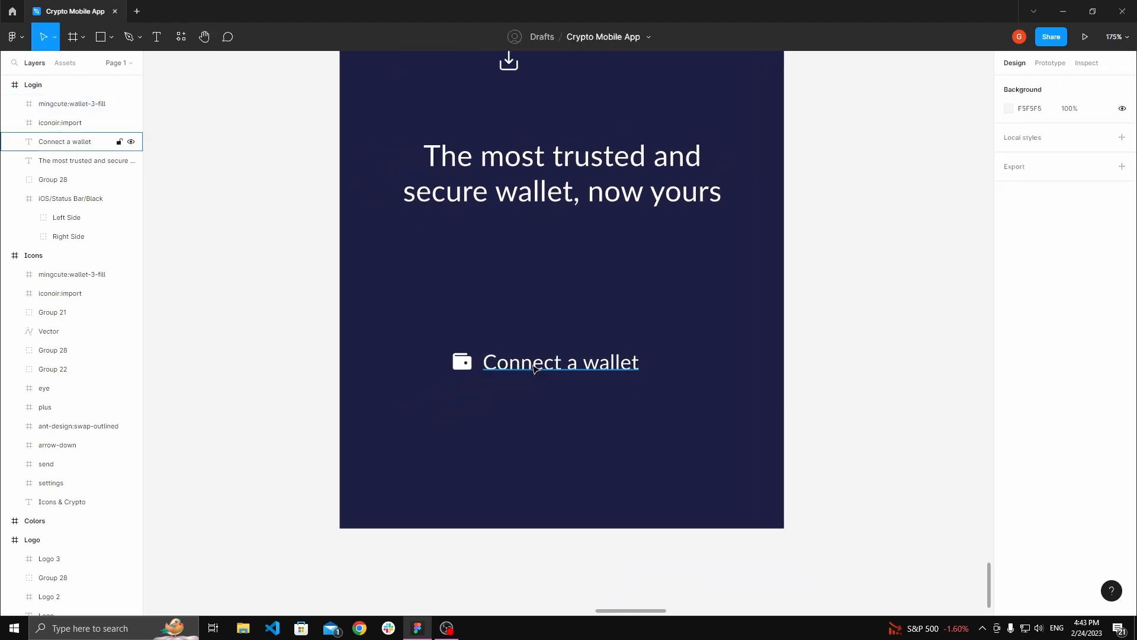
{"action": "left_click", "coordinate": [554, 362]}
{"action": "left_click", "coordinate": [467, 363], "text": "shift"}
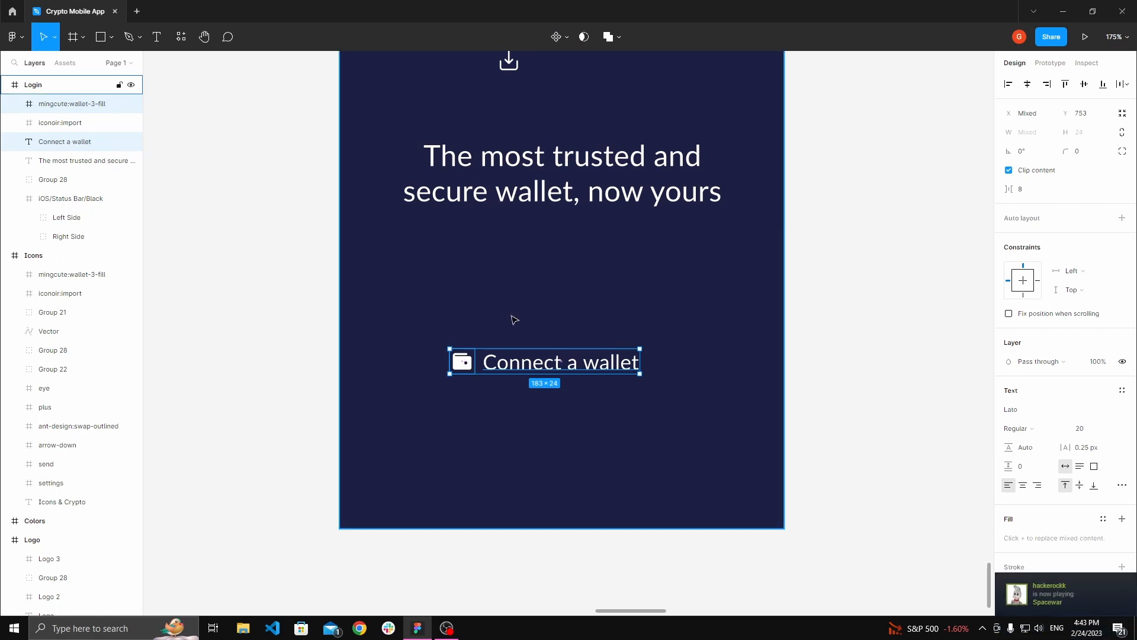
{"action": "key", "text": "ctrl+g"}
{"action": "left_click", "coordinate": [513, 319]}
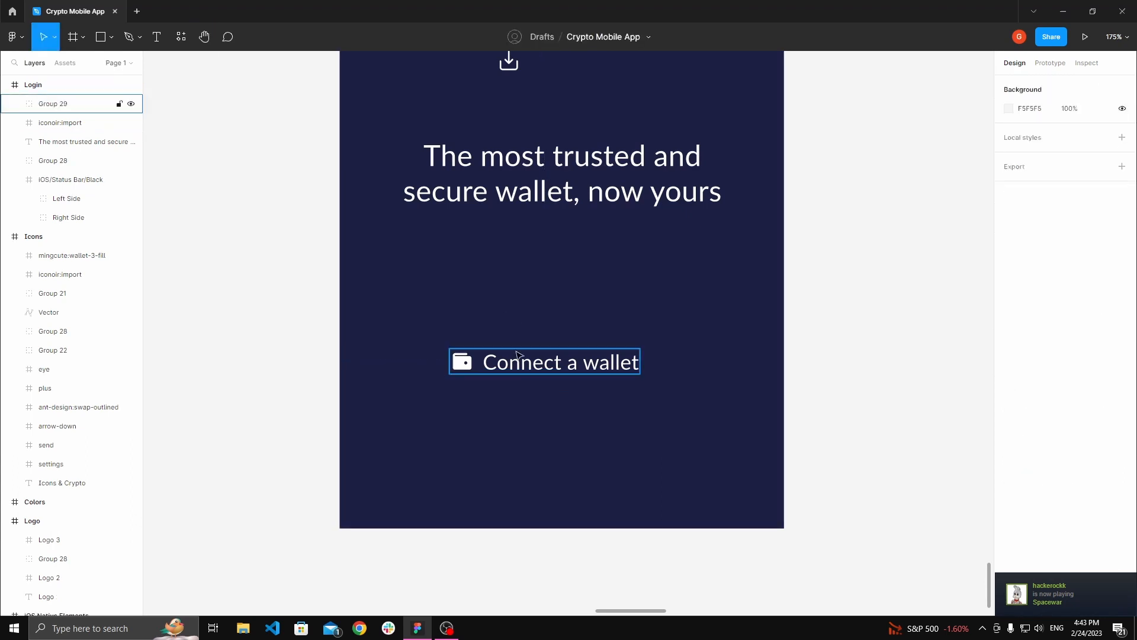
- Move the grouped wallet icon and text slightly up and to the right in the Login frame
{"action": "left_click_drag", "start_coordinate": [515, 365], "coordinate": [531, 347]}
{"action": "left_click", "coordinate": [536, 307]}
{"action": "left_click", "coordinate": [497, 316]}
{"action": "left_click", "coordinate": [470, 329]}
{"action": "left_click", "coordinate": [508, 318]}
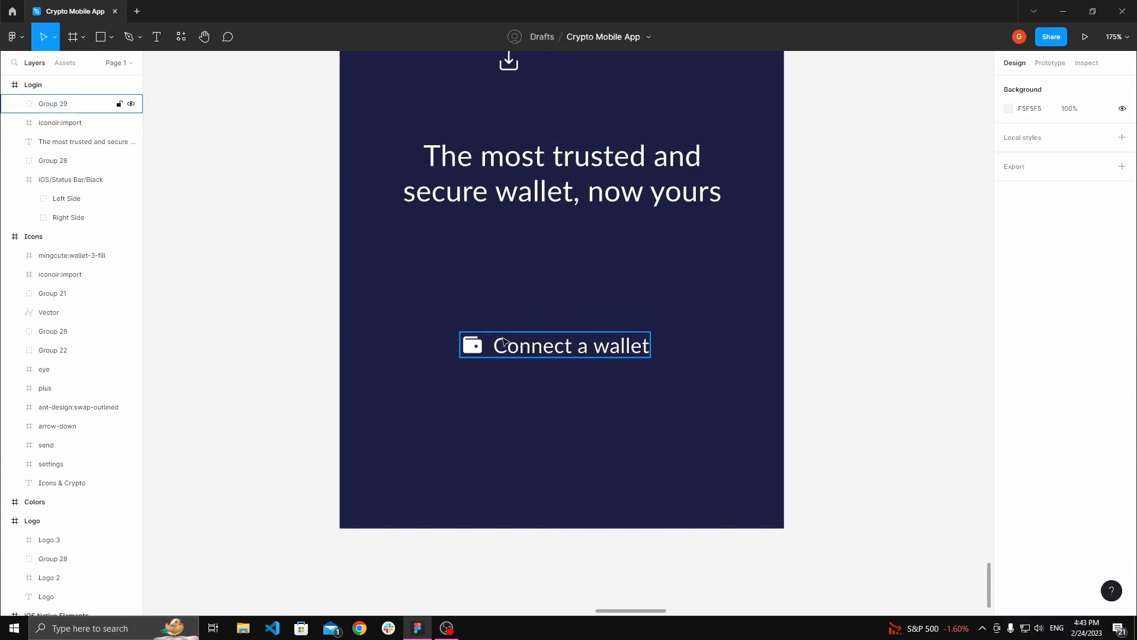
- Draw a 318 × 120 frame around the "Connect a wallet" group at X 57, Y 694, and apply auto layout to it
{"action": "key", "text": "f"}
{"action": "left_click_drag", "start_coordinate": [399, 287], "coordinate": [729, 411]}
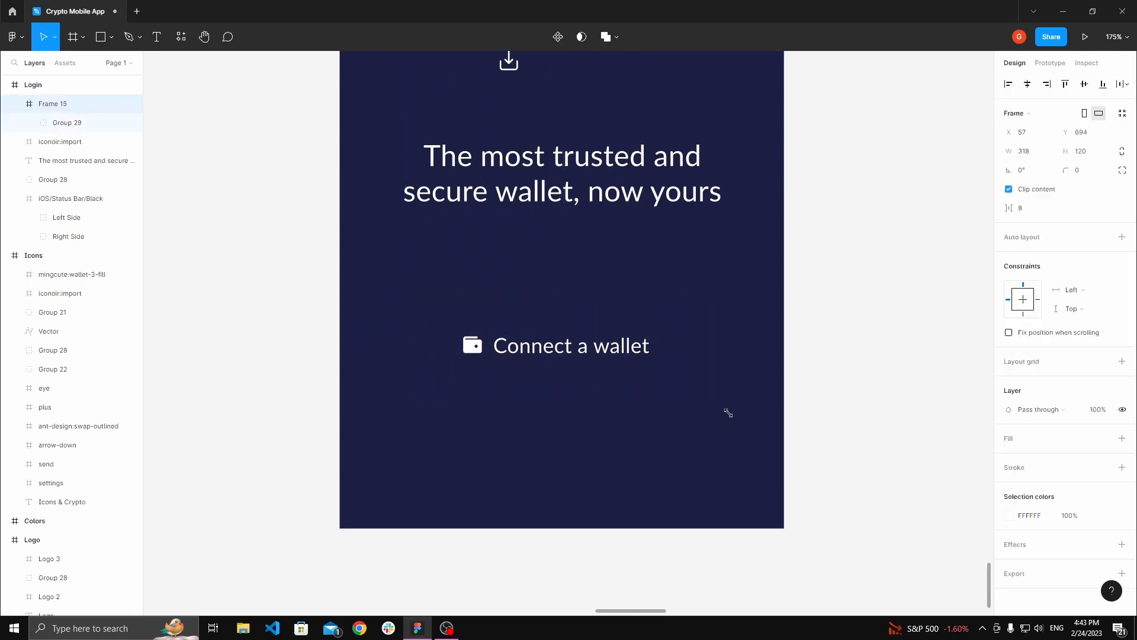
{"action": "left_click", "coordinate": [71, 122]}
{"action": "left_click", "coordinate": [548, 347]}
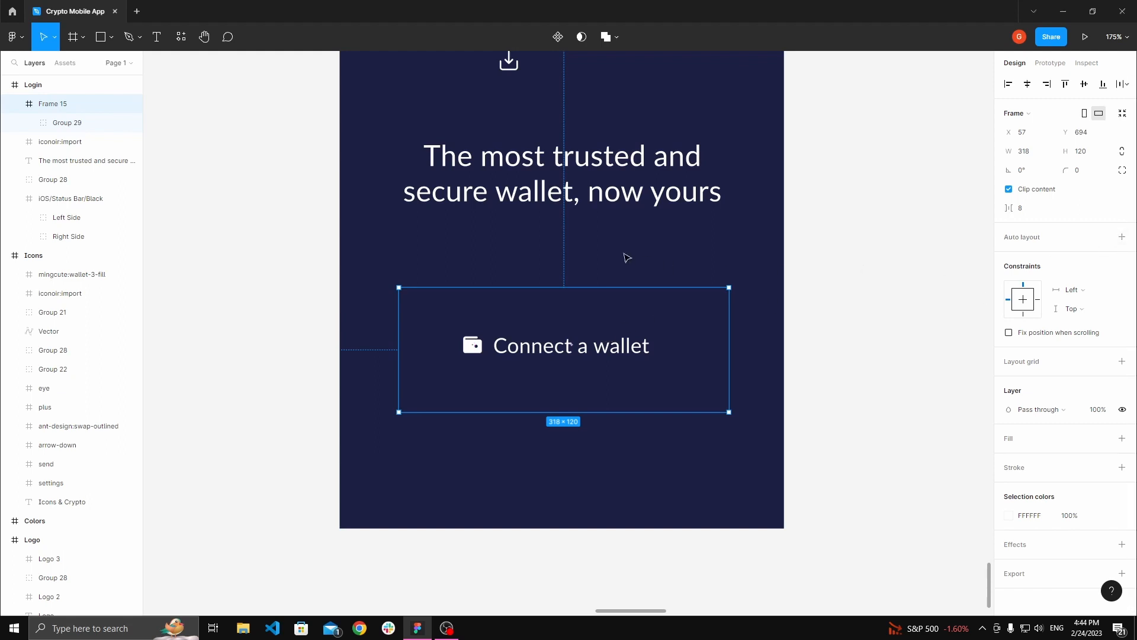
{"action": "key", "text": "shift+a"}
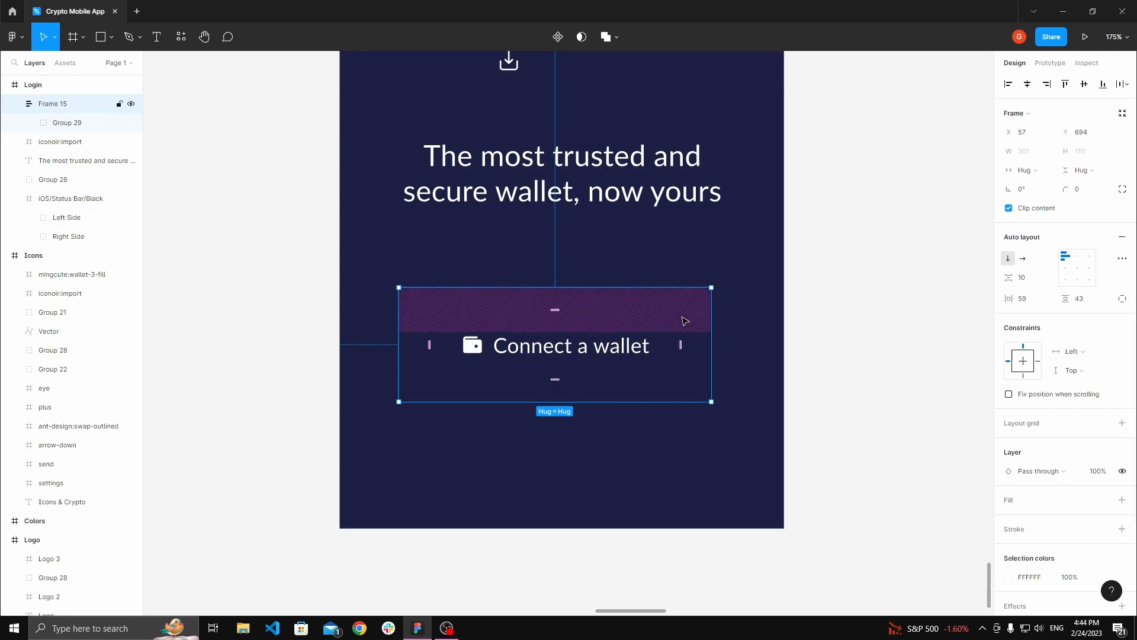
- Fill the "Connect a wallet" button frame with the light green 3ECF8E sampled from the Primary swatches in the Colors frame
{"action": "scroll", "coordinate": [861, 363], "scroll_direction": "down", "scroll_amount": 3}
{"action": "scroll", "coordinate": [862, 362], "scroll_direction": "down", "scroll_amount": 5}
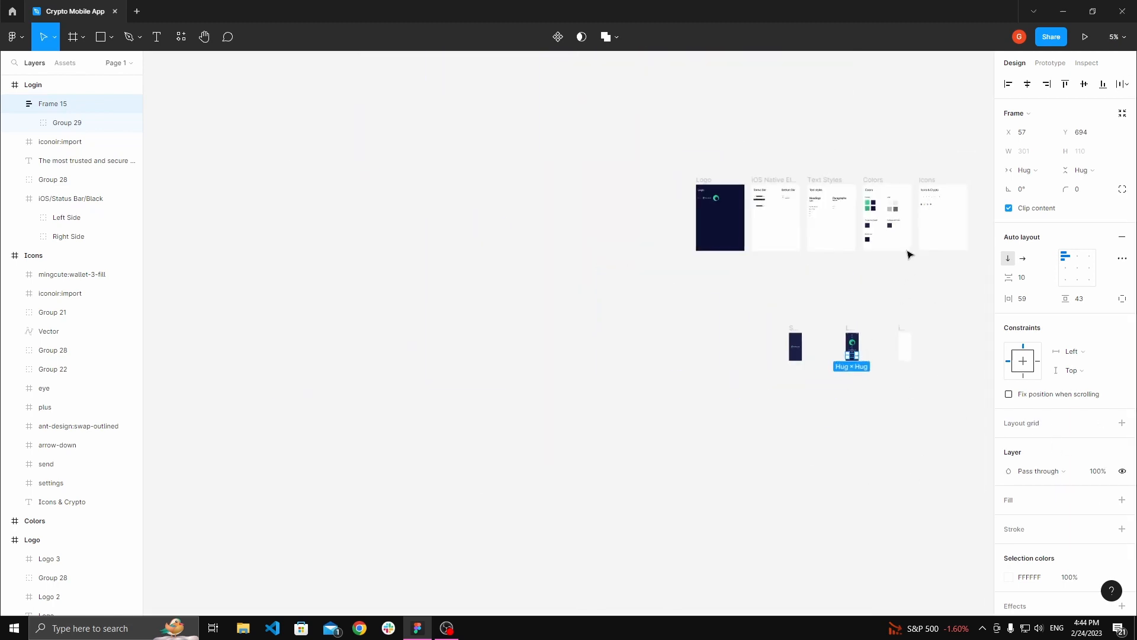
{"action": "scroll", "coordinate": [898, 193], "scroll_direction": "up", "scroll_amount": 3}
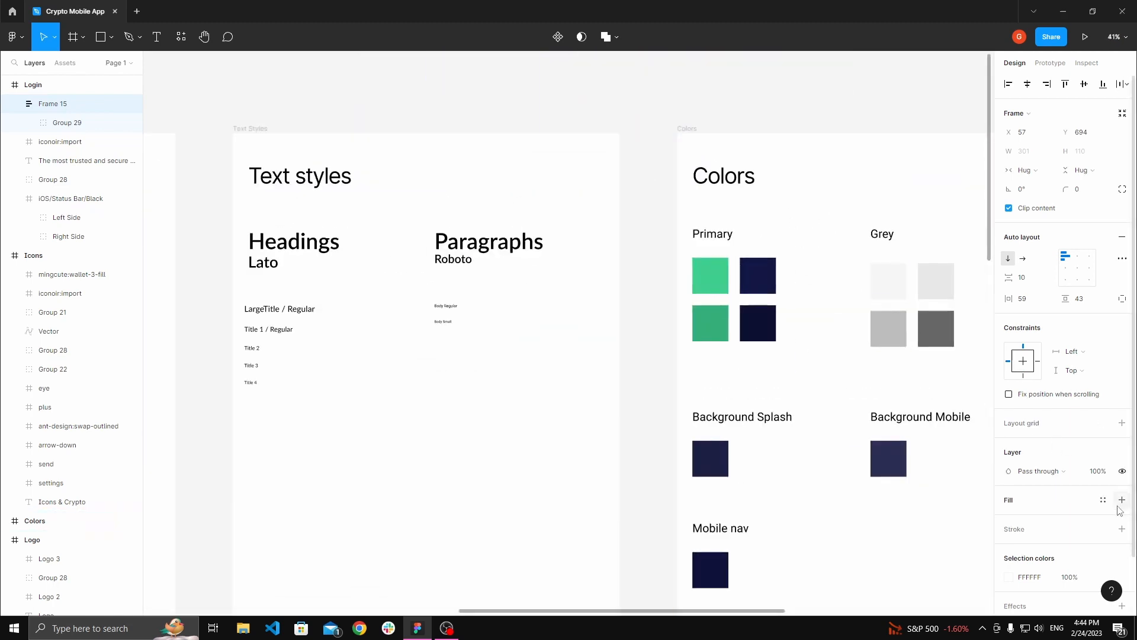
{"action": "left_click", "coordinate": [1121, 499]}
{"action": "left_click", "coordinate": [1008, 519]}
{"action": "left_click", "coordinate": [869, 483]}
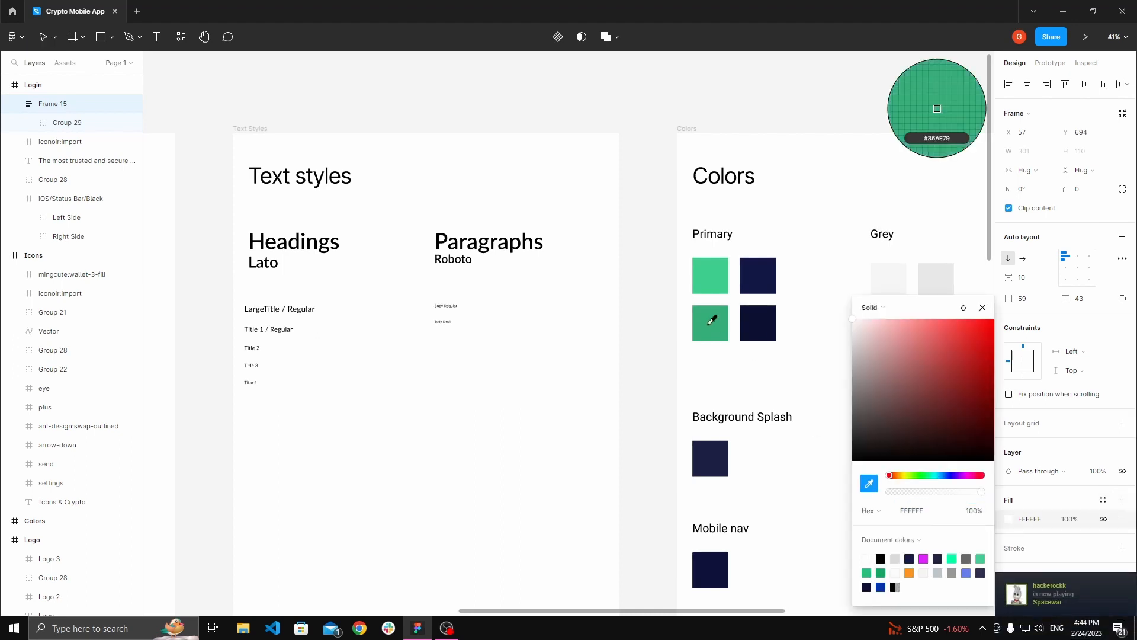
{"action": "scroll", "coordinate": [720, 271], "scroll_direction": "up", "scroll_amount": 2}
{"action": "left_click", "coordinate": [713, 271]}
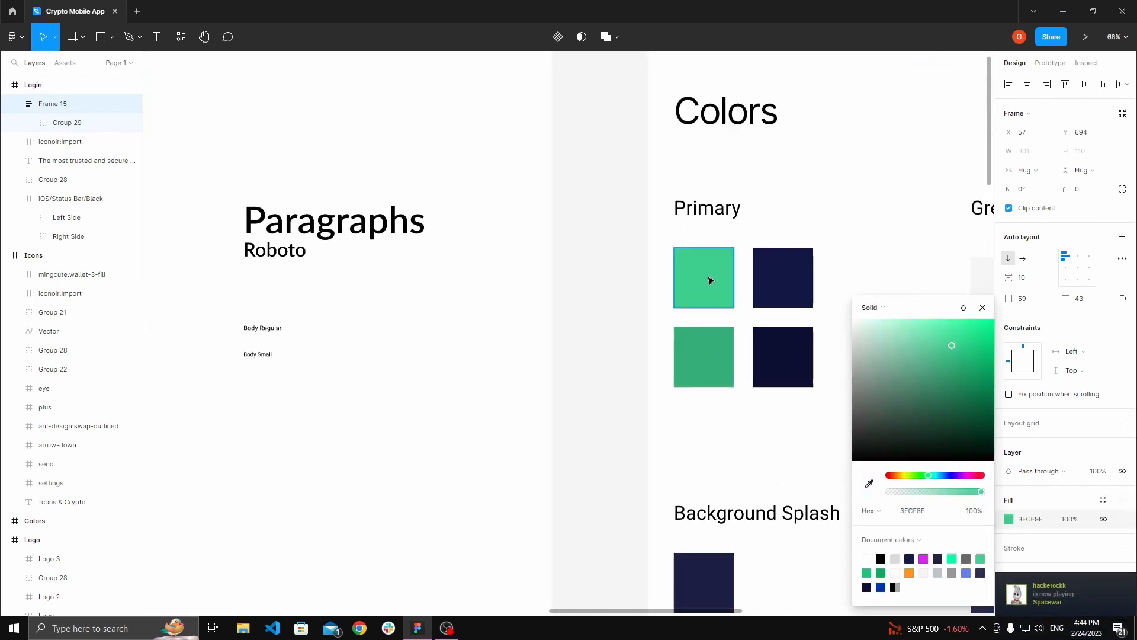
{"action": "scroll", "coordinate": [710, 275], "scroll_direction": "down", "scroll_amount": 5}
{"action": "scroll", "coordinate": [681, 322], "scroll_direction": "up", "scroll_amount": 5}
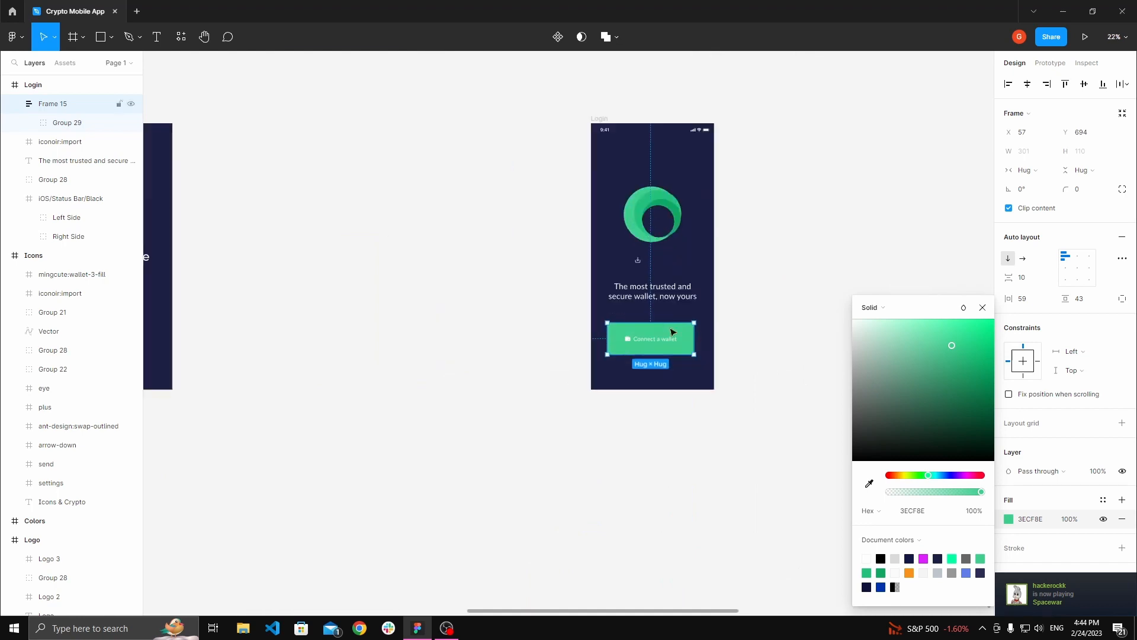
- Fill the "Connect a wallet" button frame with the darker green 36AE79 sampled from the Primary swatches in the Colors frame
{"action": "left_click", "coordinate": [777, 329]}
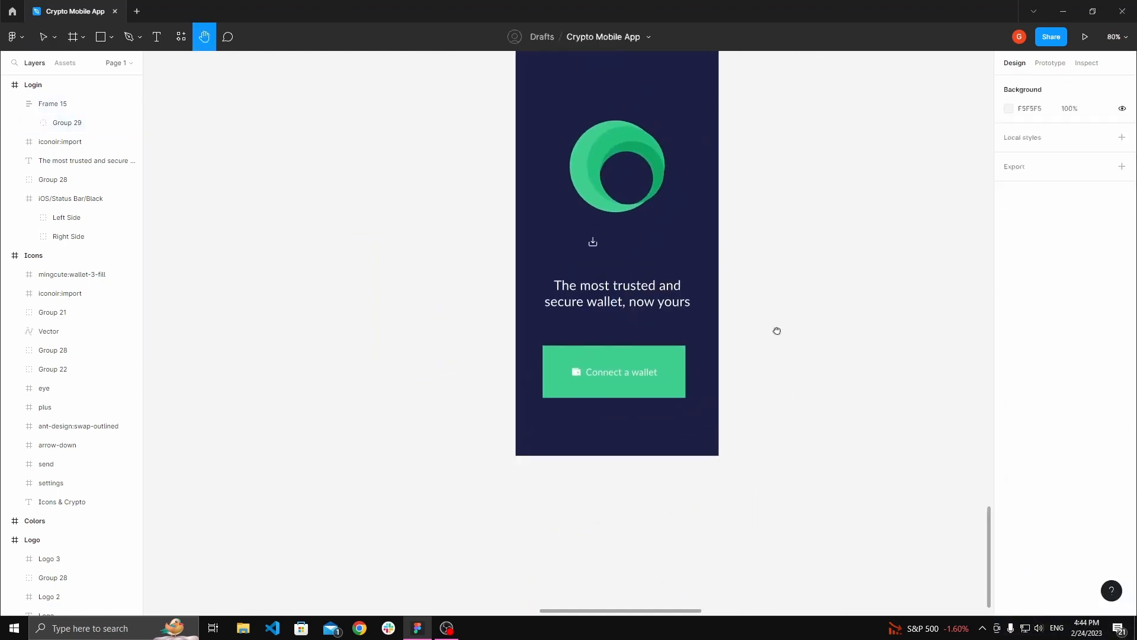
{"action": "left_click", "coordinate": [662, 356]}
{"action": "left_click", "coordinate": [816, 262]}
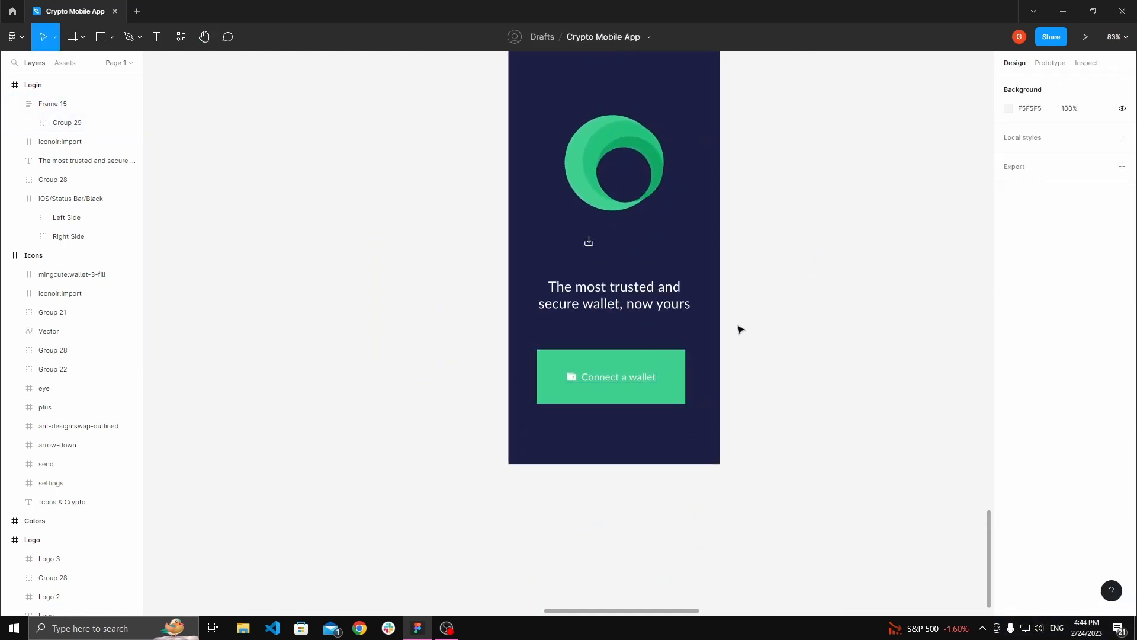
{"action": "scroll", "coordinate": [738, 327], "scroll_direction": "up", "scroll_amount": 3}
{"action": "left_click", "coordinate": [685, 350]}
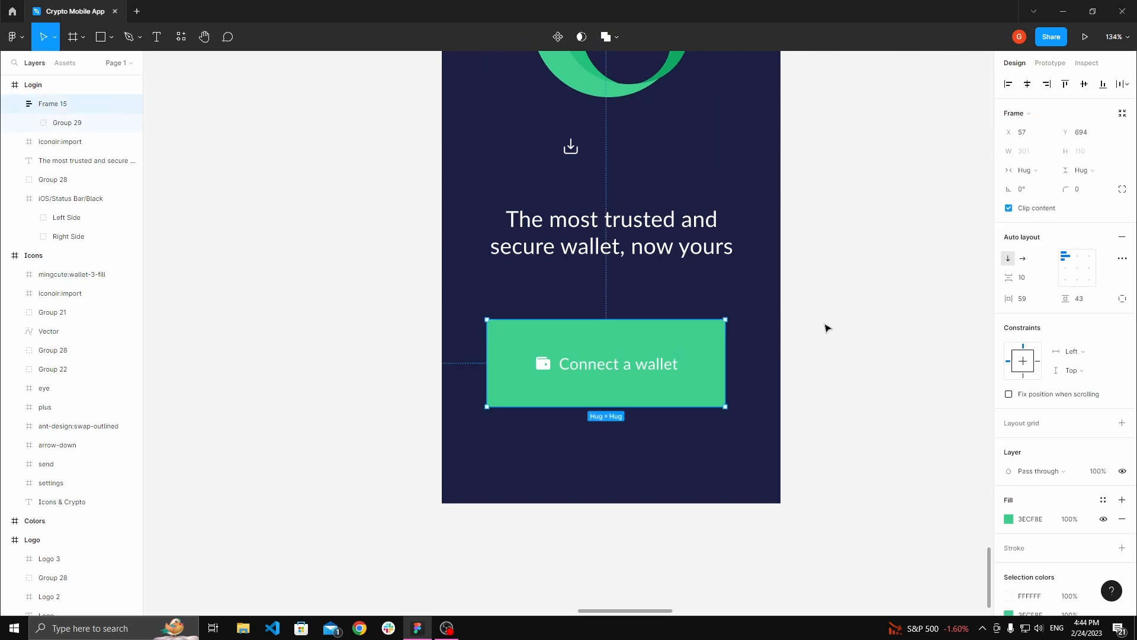
{"action": "key", "text": "h"}
{"action": "scroll", "coordinate": [754, 432], "scroll_direction": "down", "scroll_amount": 10}
{"action": "scroll", "coordinate": [720, 156], "scroll_direction": "up", "scroll_amount": 8}
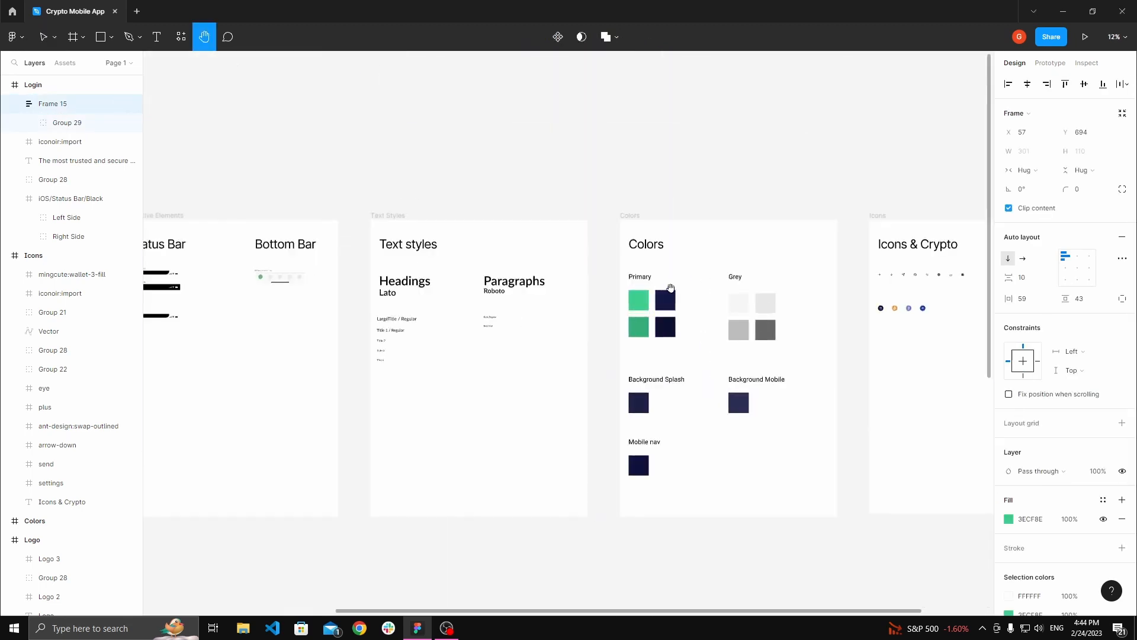
{"action": "left_click", "coordinate": [1008, 519]}
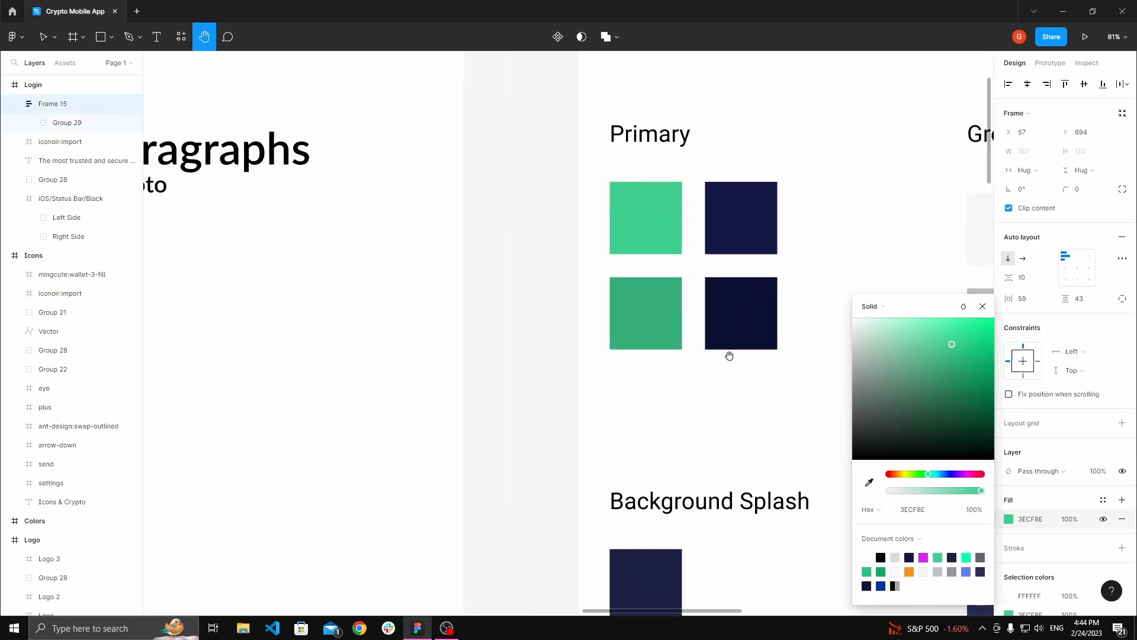
{"action": "key", "text": "i"}
{"action": "left_click", "coordinate": [662, 304]}
{"action": "scroll", "coordinate": [594, 372], "scroll_direction": "down", "scroll_amount": 5}
{"action": "scroll", "coordinate": [594, 372], "scroll_direction": "down", "scroll_amount": 5}
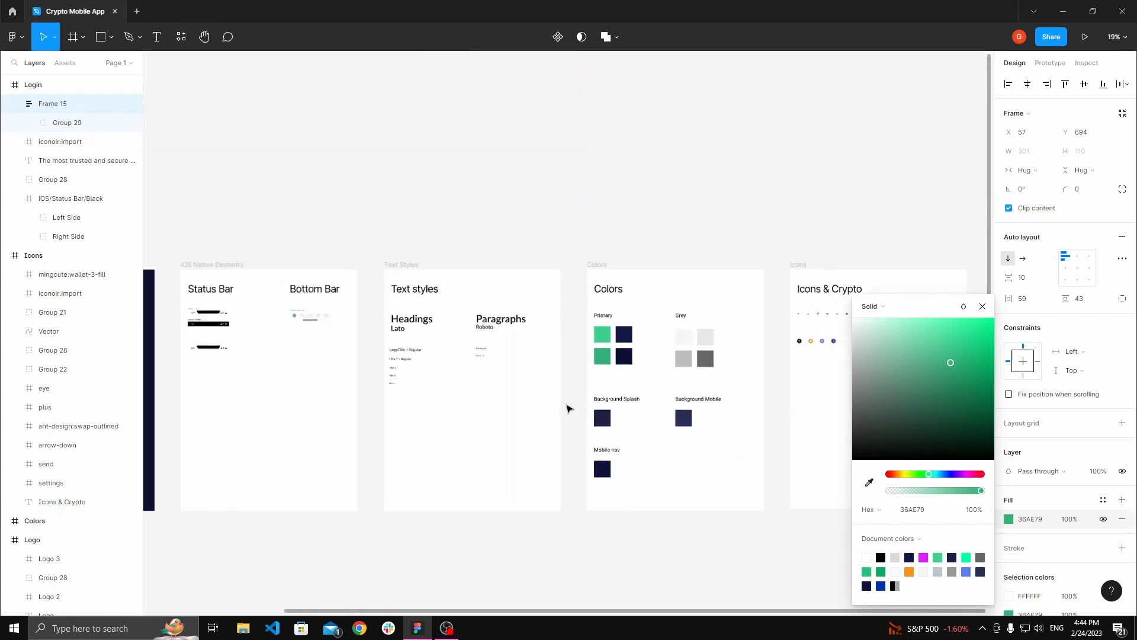
{"action": "scroll", "coordinate": [733, 525], "scroll_direction": "up", "scroll_amount": 4}
{"action": "left_click", "coordinate": [733, 526]}
{"action": "scroll", "coordinate": [637, 424], "scroll_direction": "up", "scroll_amount": 5}
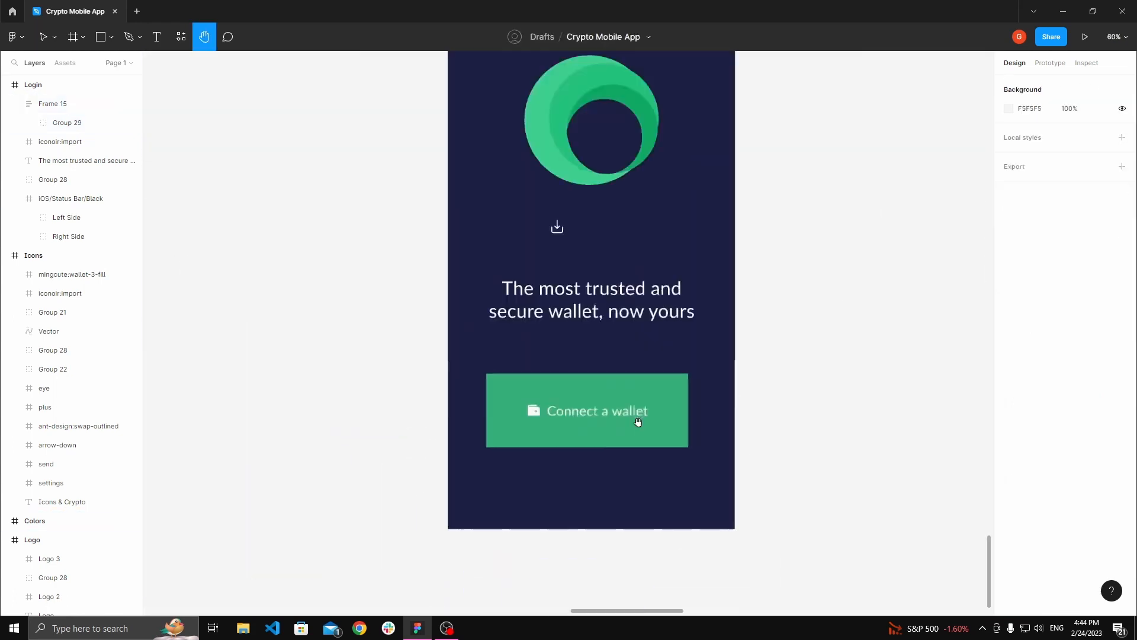
- Set the "Connect a wallet" button's vertical padding to 8 and move it to X 67, Y 703
{"action": "left_click_drag", "start_coordinate": [671, 385], "coordinate": [667, 382]}
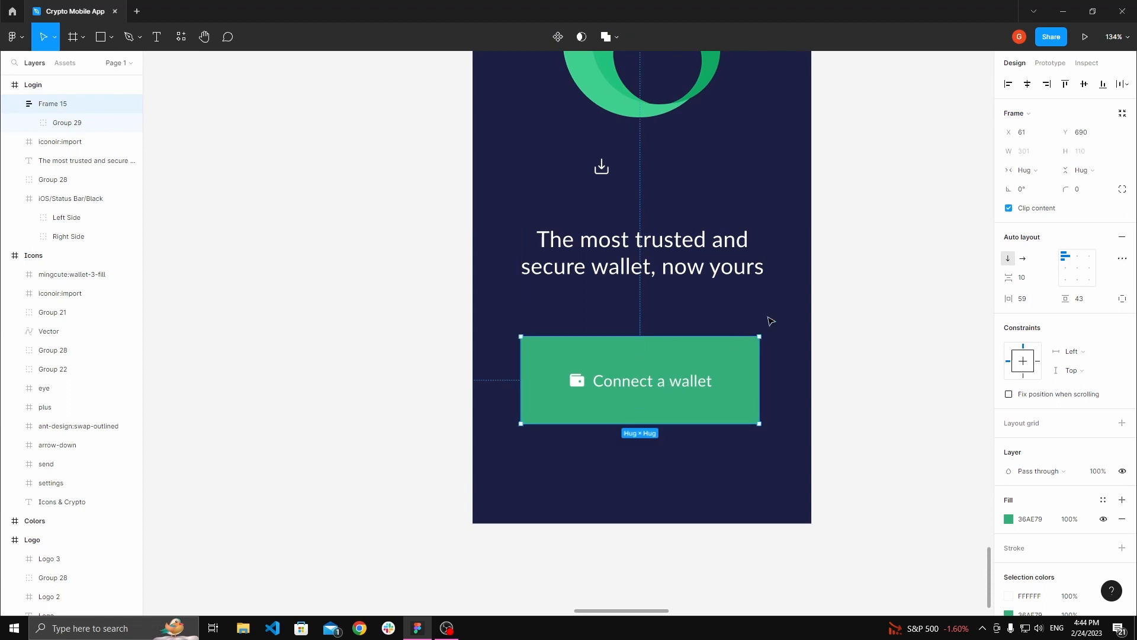
{"action": "left_click", "coordinate": [1064, 302]}
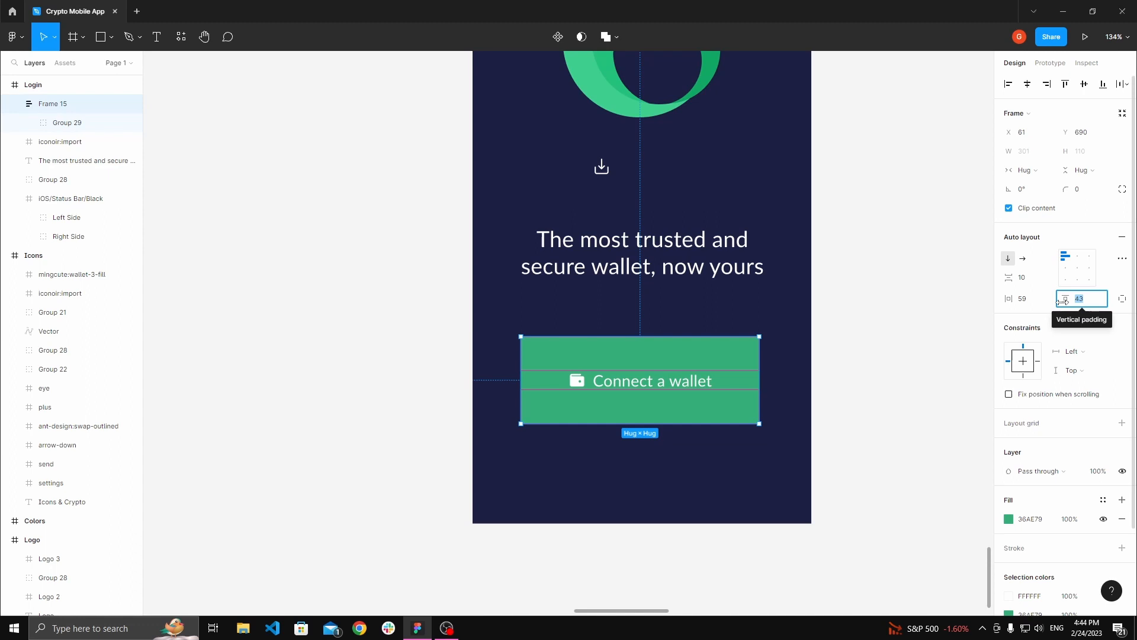
{"action": "type", "text": "8"}
{"action": "key", "text": "Return"}
{"action": "left_click", "coordinate": [928, 317]}
{"action": "left_click_drag", "start_coordinate": [697, 352], "coordinate": [702, 364]}
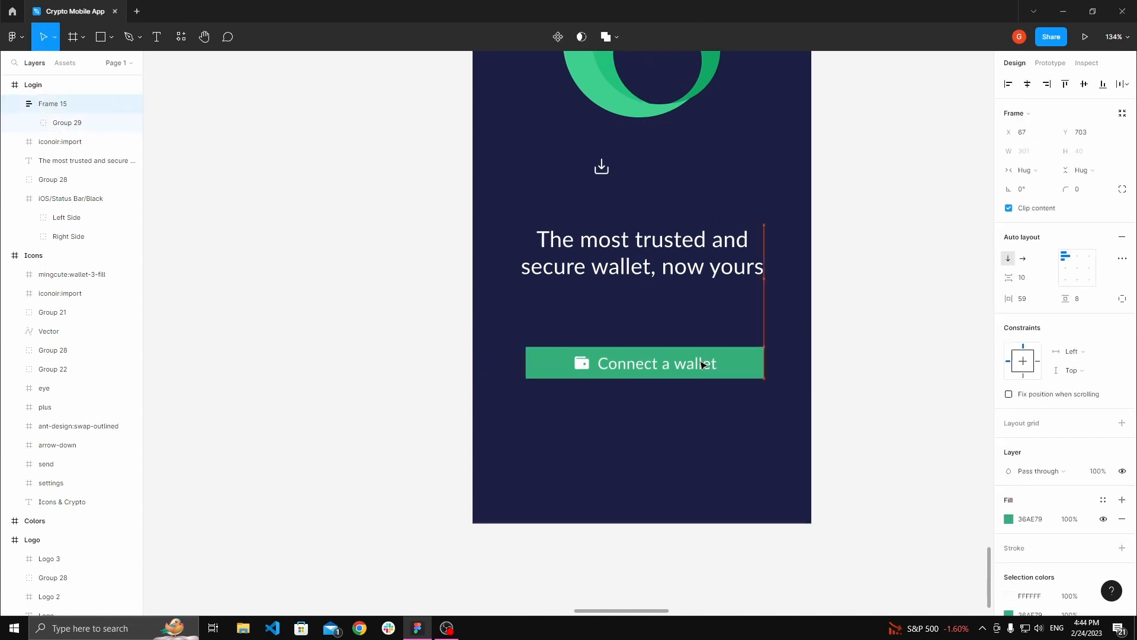
- Set the "Connect a wallet" button's vertical padding to 12
{"action": "scroll", "coordinate": [702, 364], "scroll_direction": "up", "scroll_amount": 3}
{"action": "left_click", "coordinate": [1088, 305]}
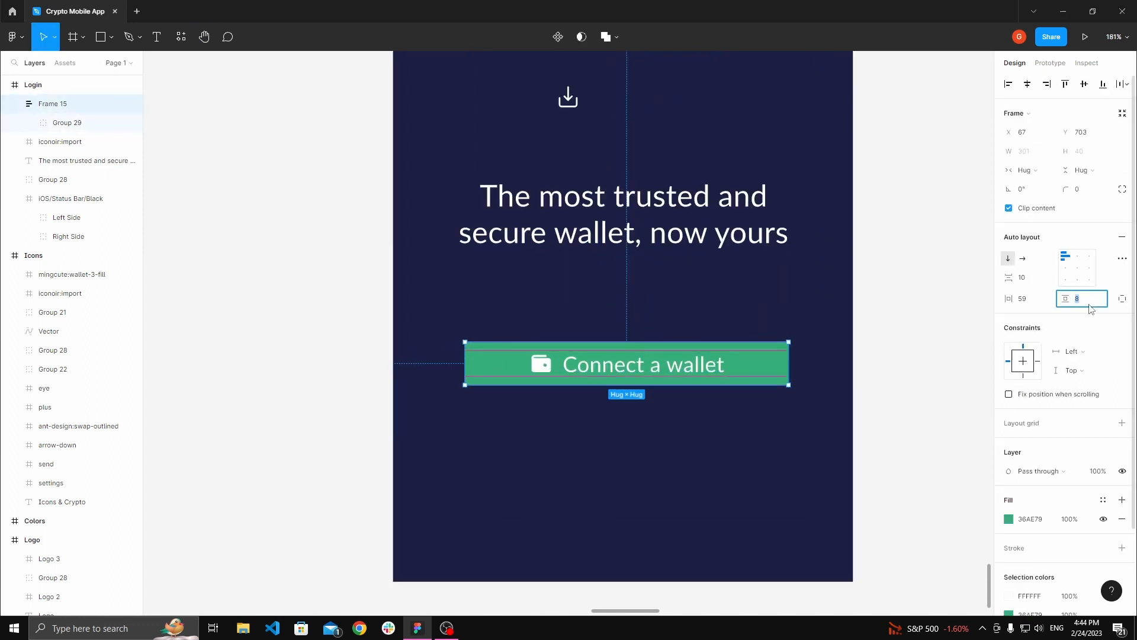
{"action": "type", "text": "12"}
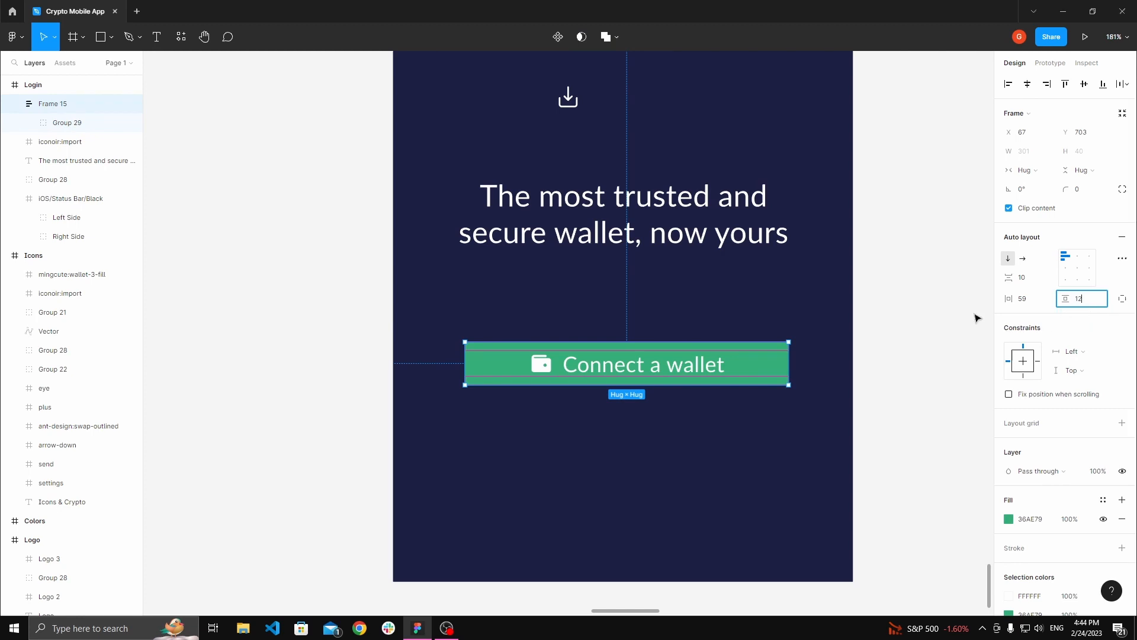
{"action": "left_click", "coordinate": [876, 320]}
- Move the "Connect a wallet" button down to X 34, Y 755 and remove its auto layout
{"action": "scroll", "coordinate": [800, 341], "scroll_direction": "down", "scroll_amount": 1}
{"action": "left_click", "coordinate": [714, 366]}
{"action": "left_click_drag", "start_coordinate": [715, 366], "coordinate": [716, 386]}
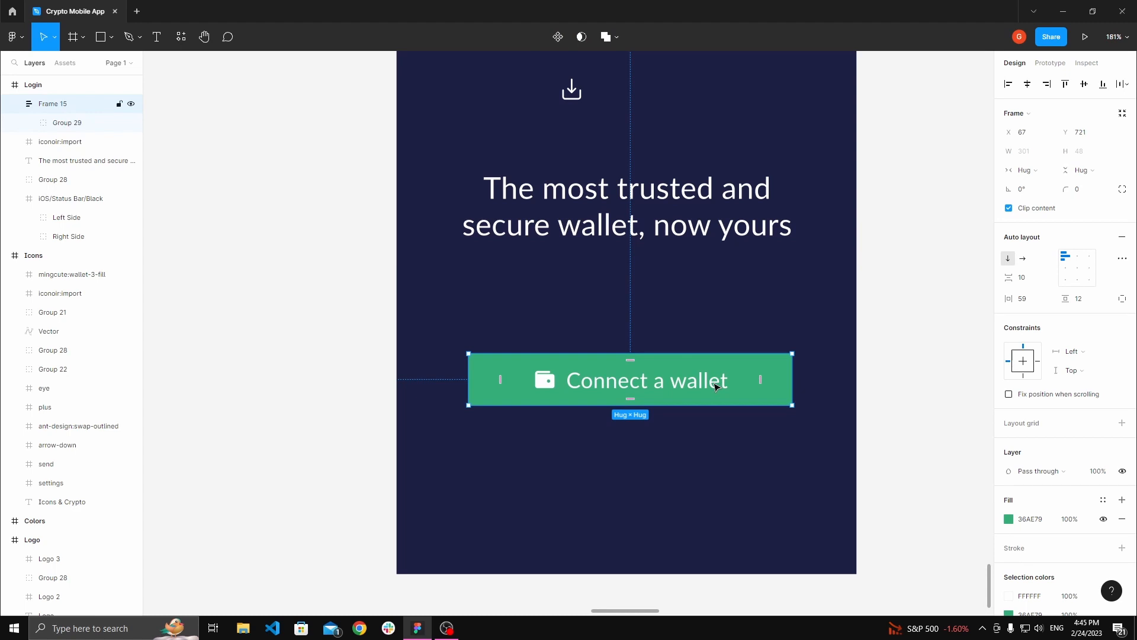
{"action": "left_click_drag", "start_coordinate": [715, 386], "coordinate": [681, 422]}
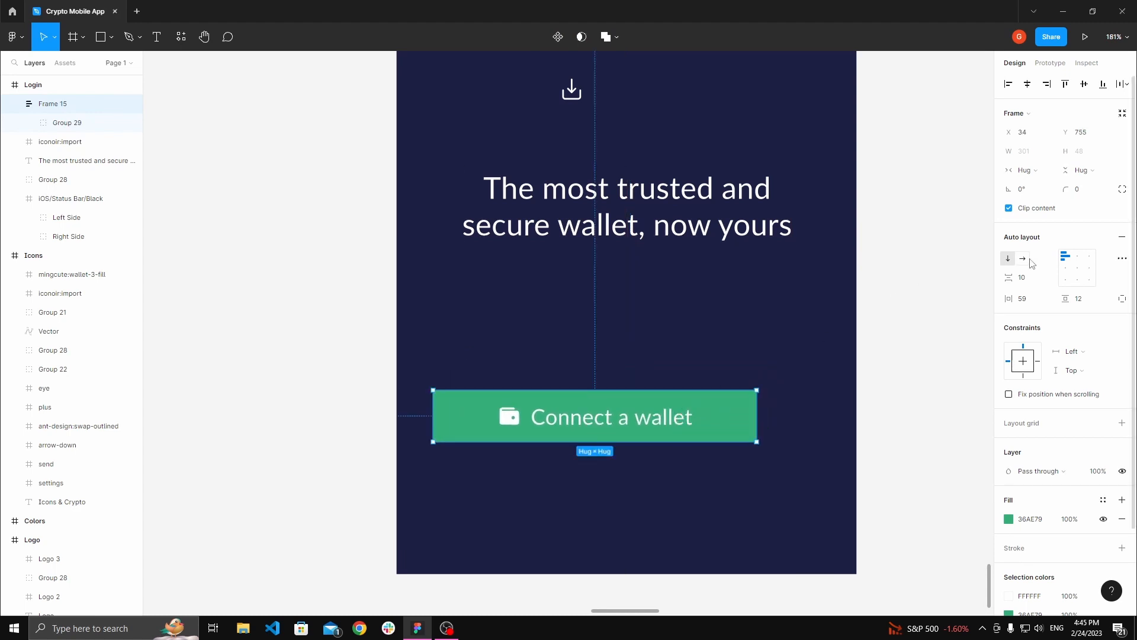
{"action": "left_click", "coordinate": [1121, 236]}
{"action": "left_click", "coordinate": [648, 337]}
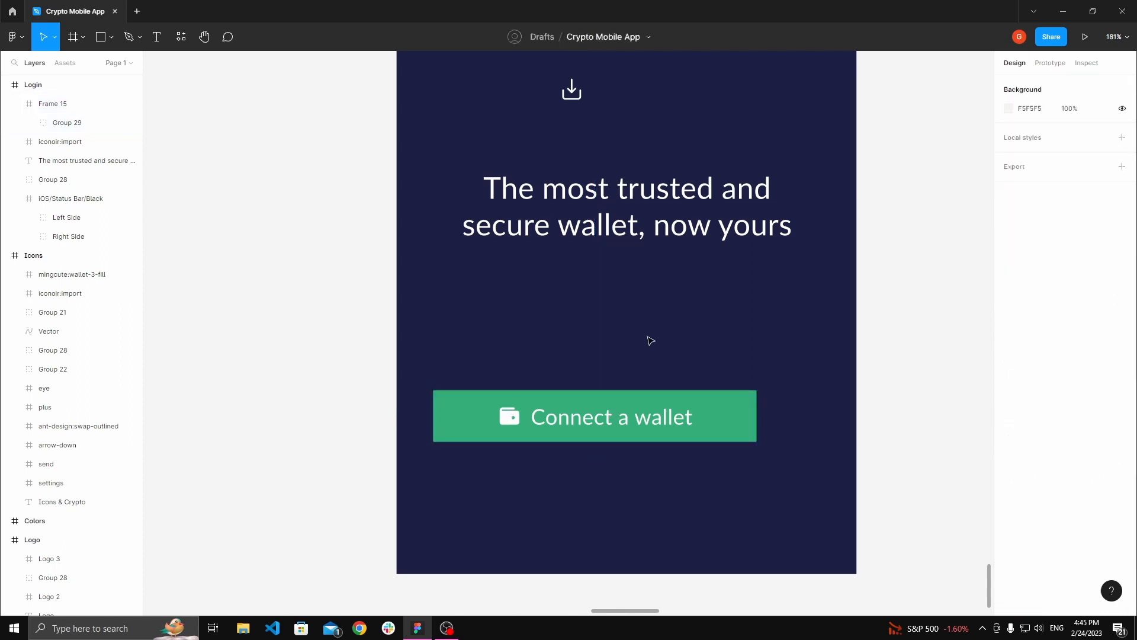
- Add a layout grid to the Login frame and change its type to columns
{"action": "key", "text": "h"}
{"action": "left_click_drag", "start_coordinate": [625, 328], "coordinate": [609, 374]}
{"action": "scroll", "coordinate": [610, 355], "scroll_direction": "down", "scroll_amount": 5}
{"action": "key", "text": "v"}
{"action": "left_click", "coordinate": [579, 340]}
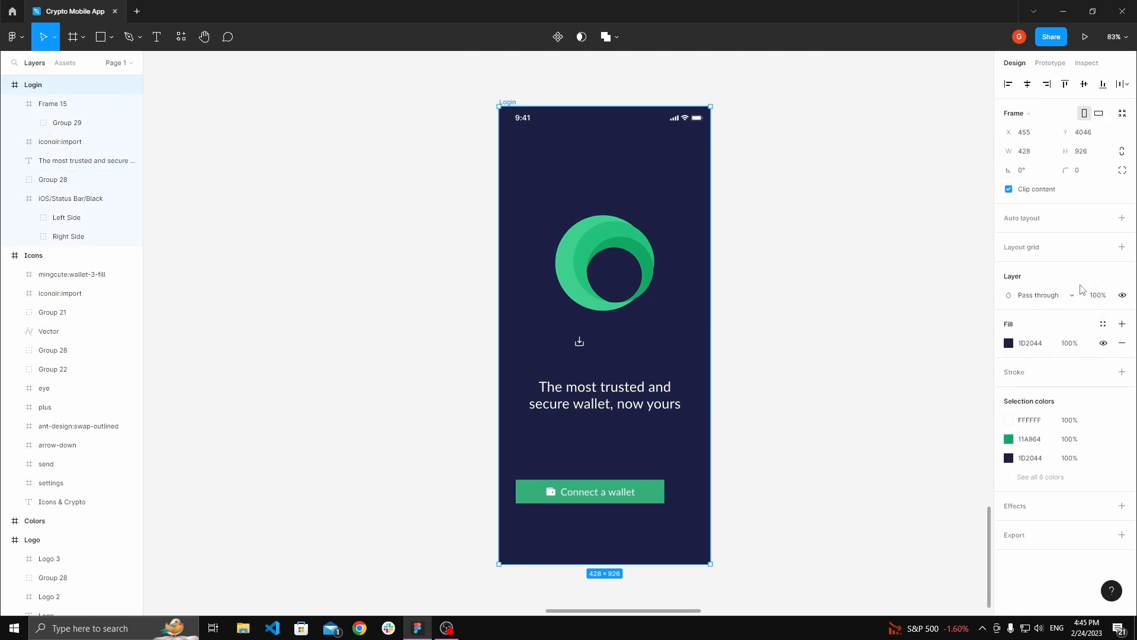
{"action": "left_click", "coordinate": [541, 95]}
{"action": "left_click", "coordinate": [508, 101]}
{"action": "left_click", "coordinate": [1122, 247]}
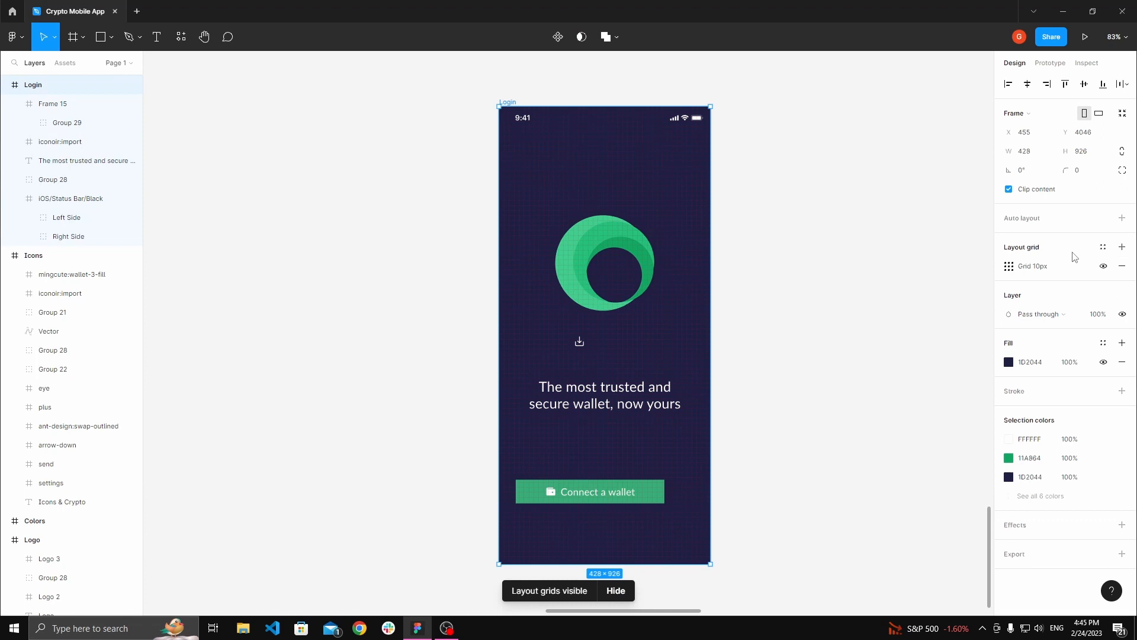
{"action": "left_click", "coordinate": [1009, 267]}
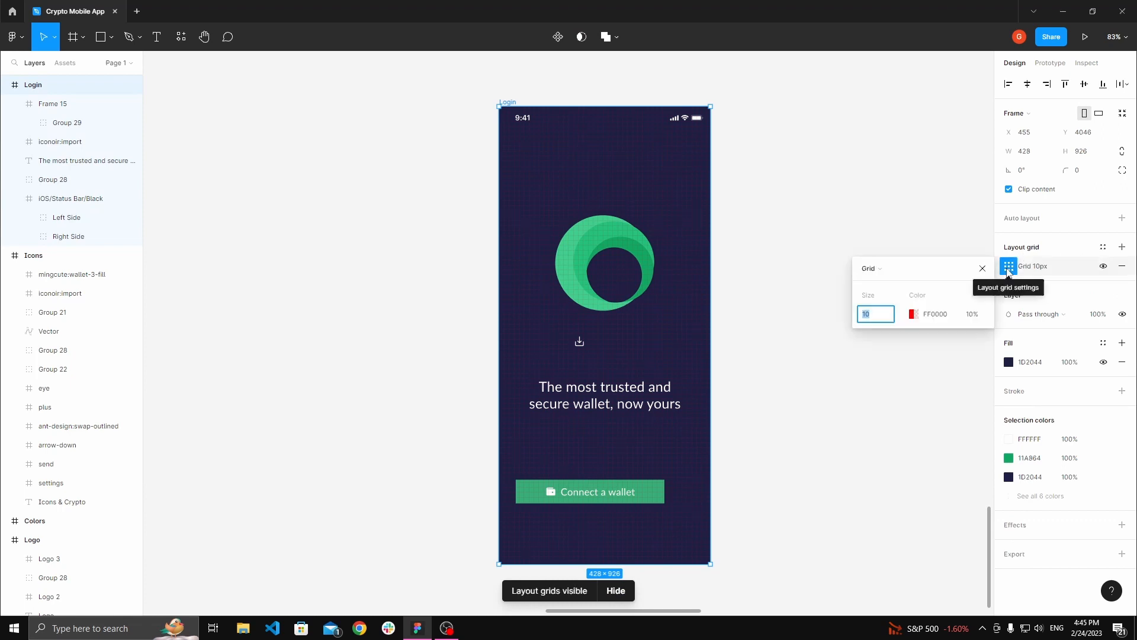
{"action": "left_click", "coordinate": [887, 270]}
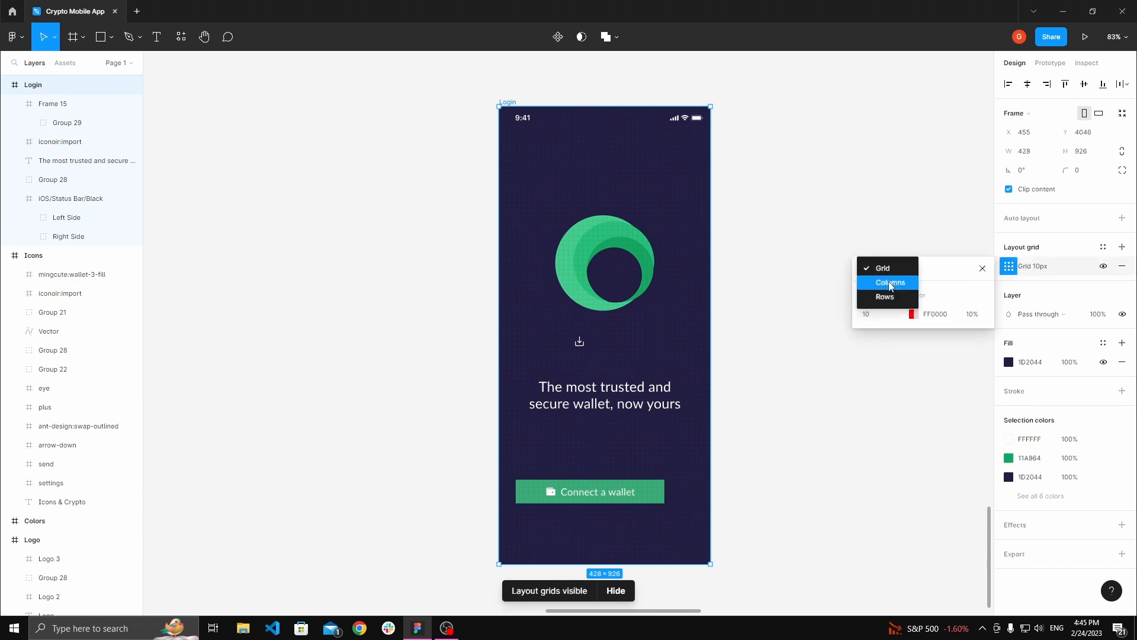
{"action": "left_click", "coordinate": [891, 282]}
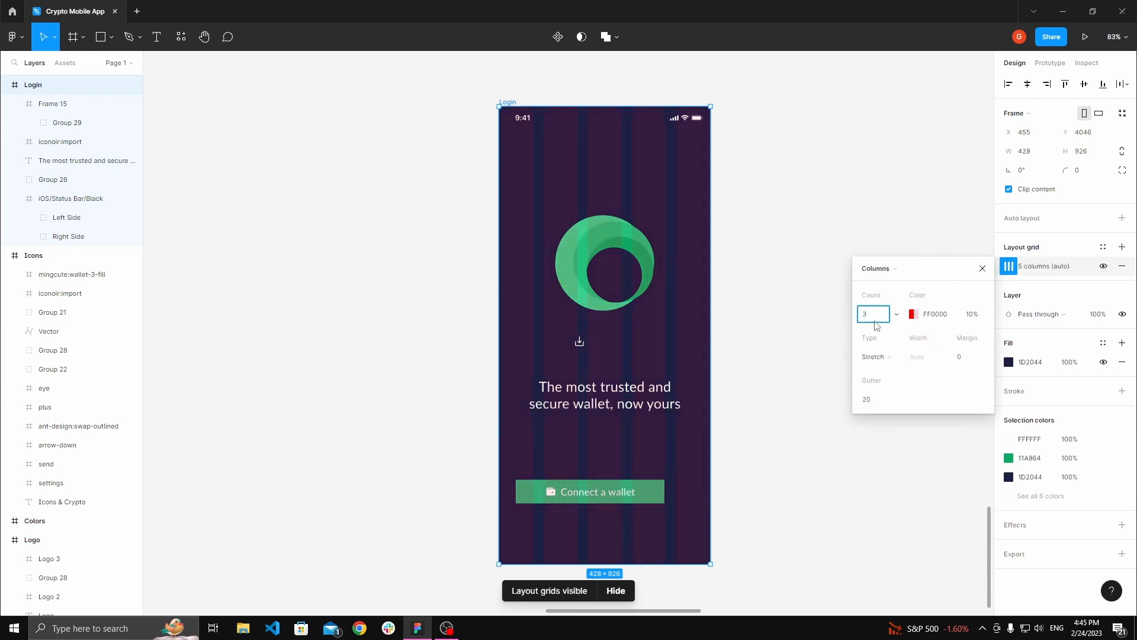
- Set the Login frame's column grid to 3 columns with a margin of 24
{"action": "key", "text": "Tab"}
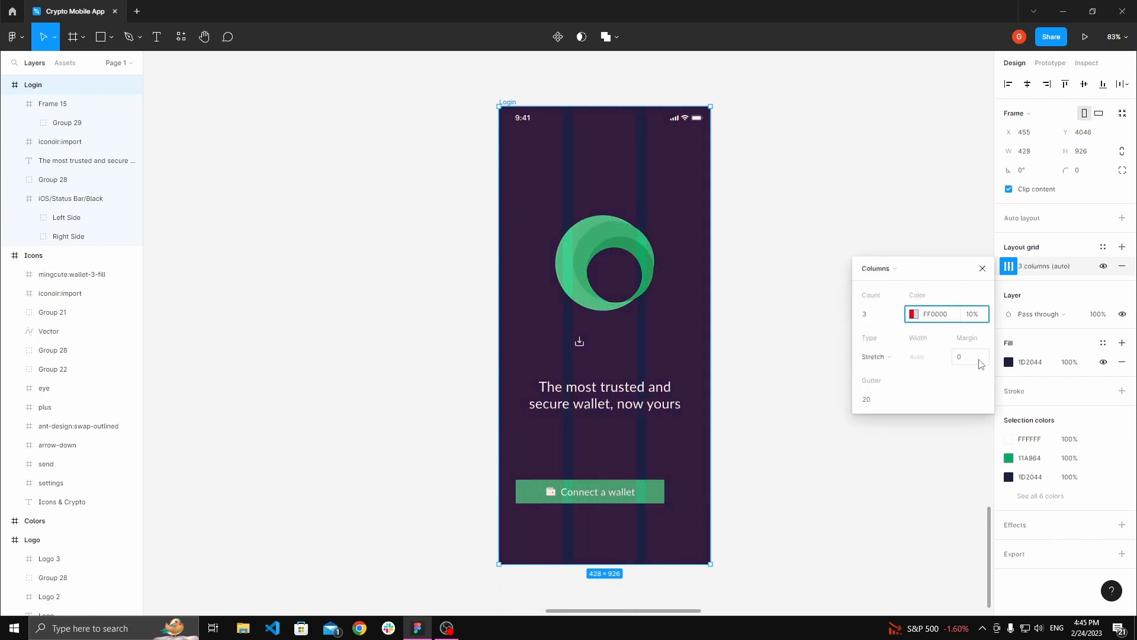
{"action": "left_click", "coordinate": [978, 363]}
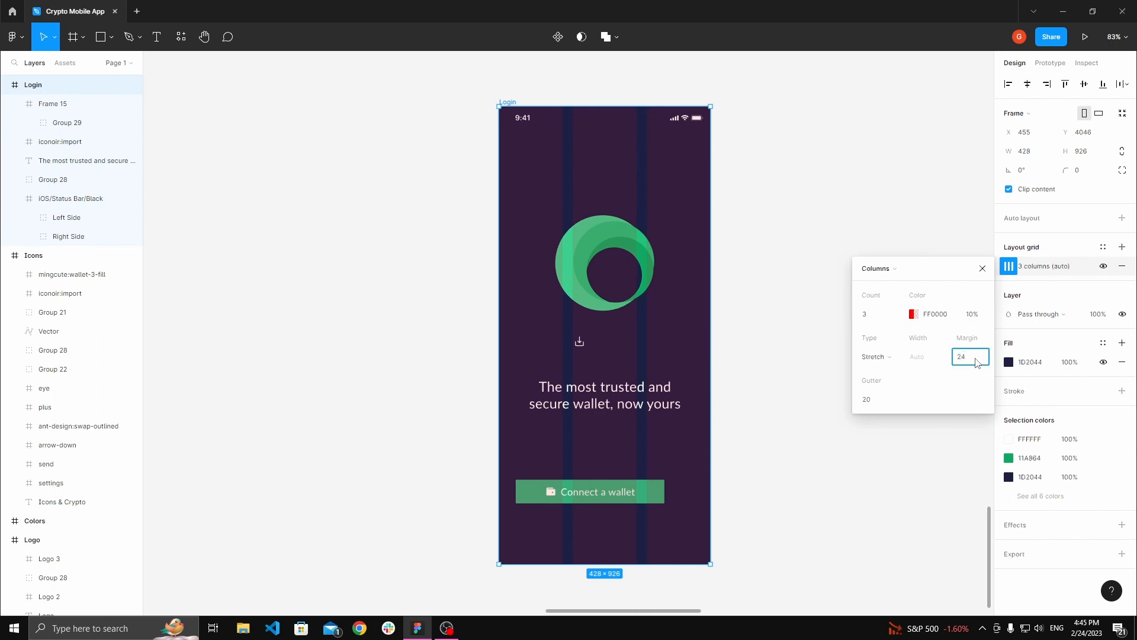
{"action": "key", "text": "Tab"}
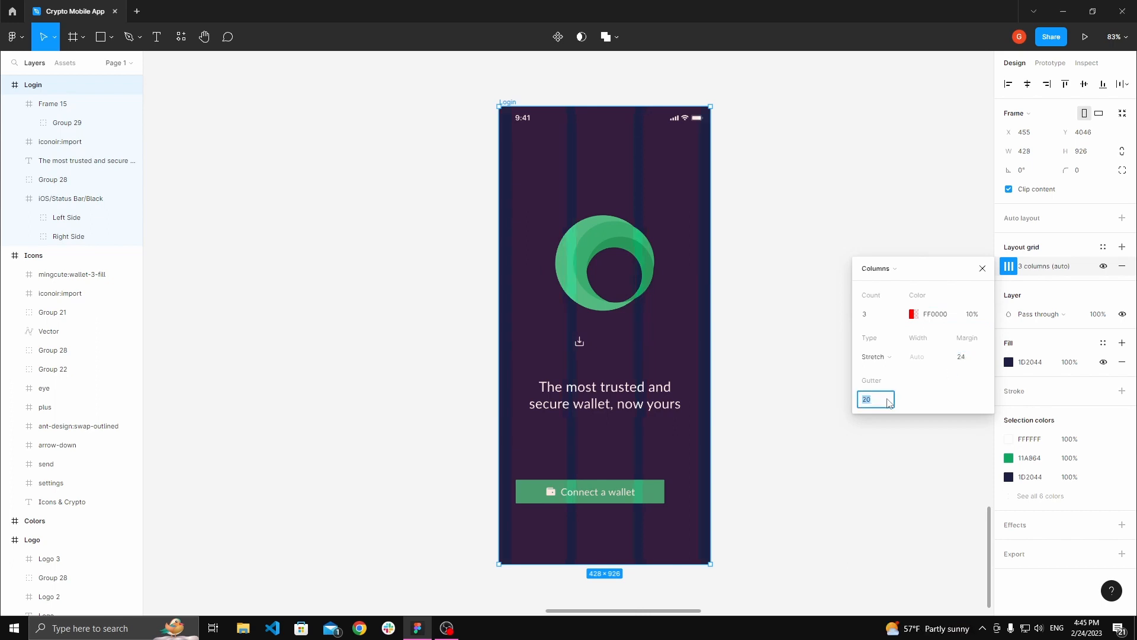
{"action": "key", "text": "Tab"}
{"action": "left_click", "coordinate": [763, 393]}
- Align the "Connect a wallet" button's left edge with the grid's left margin at X 24, Y 753
{"action": "key", "text": "space"}
{"action": "left_click_drag", "start_coordinate": [743, 382], "coordinate": [777, 312]}
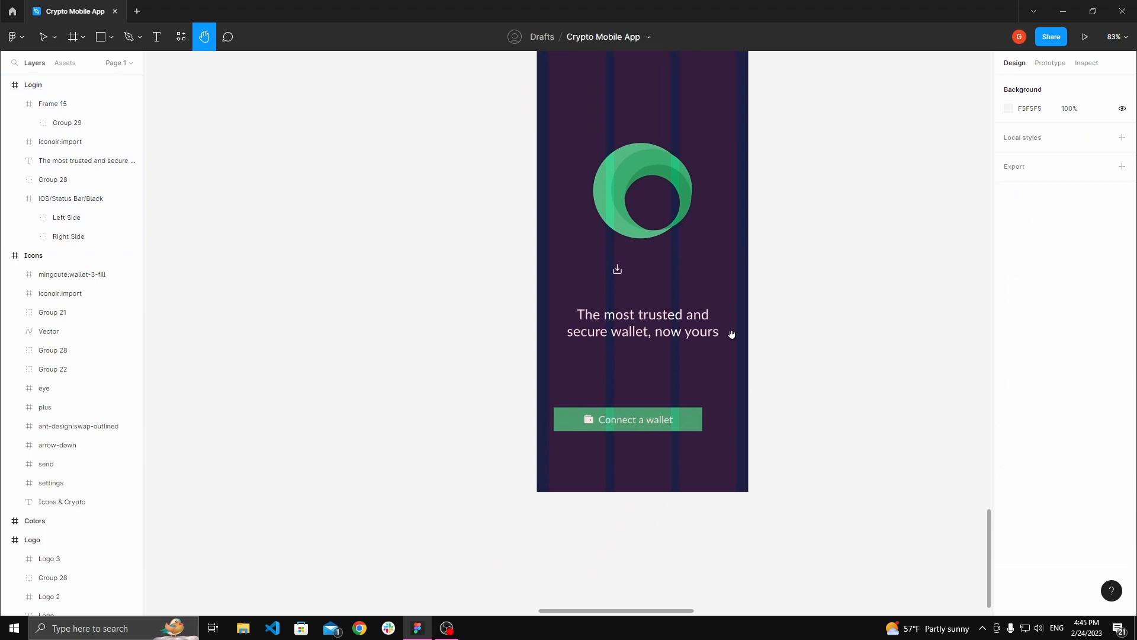
{"action": "scroll", "coordinate": [713, 349], "scroll_direction": "up", "scroll_amount": 1}
{"action": "scroll", "coordinate": [642, 367], "scroll_direction": "up", "scroll_amount": 2}
{"action": "left_click", "coordinate": [620, 425]}
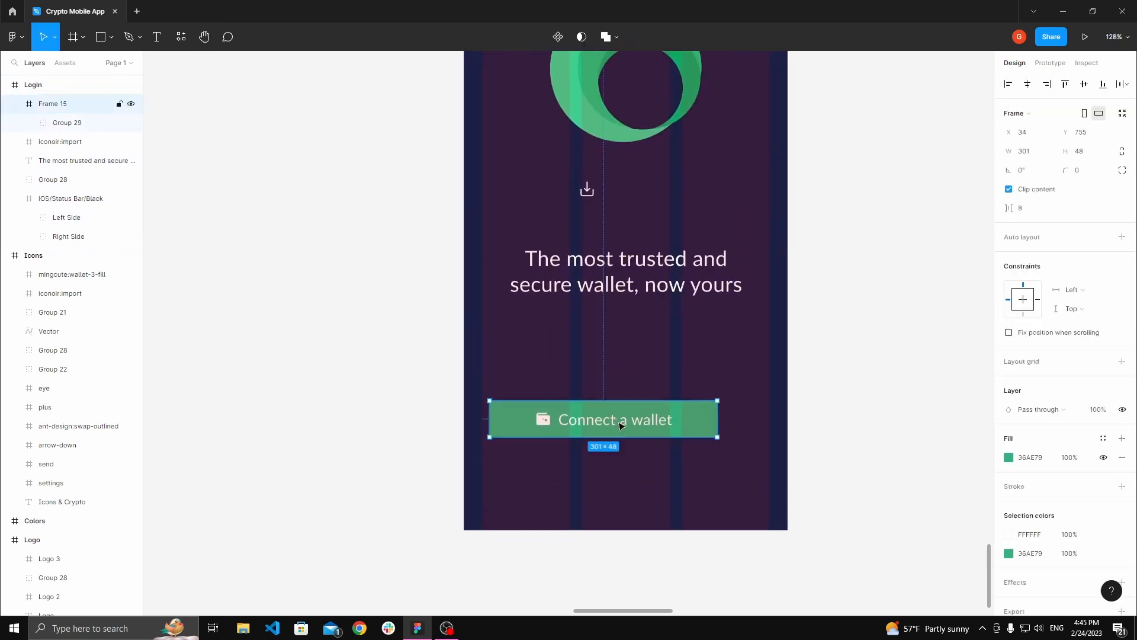
{"action": "left_click_drag", "start_coordinate": [617, 422], "coordinate": [611, 422]}
{"action": "scroll", "coordinate": [490, 414], "scroll_direction": "up", "scroll_amount": 7}
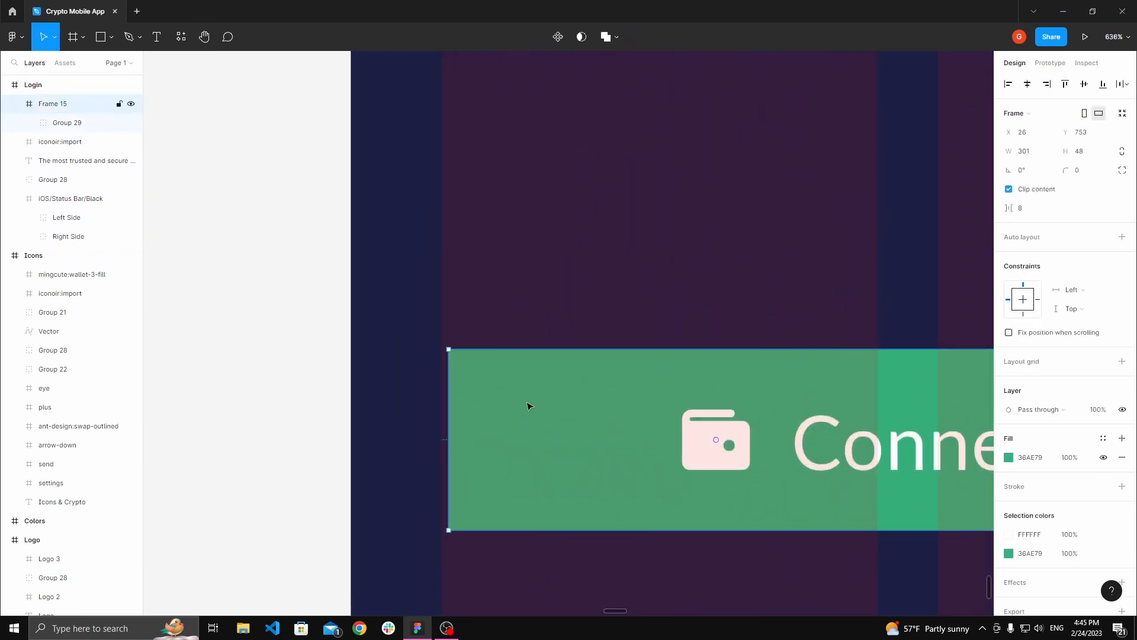
{"action": "key", "text": "Left"}
{"action": "scroll", "coordinate": [523, 404], "scroll_direction": "down", "scroll_amount": 6}
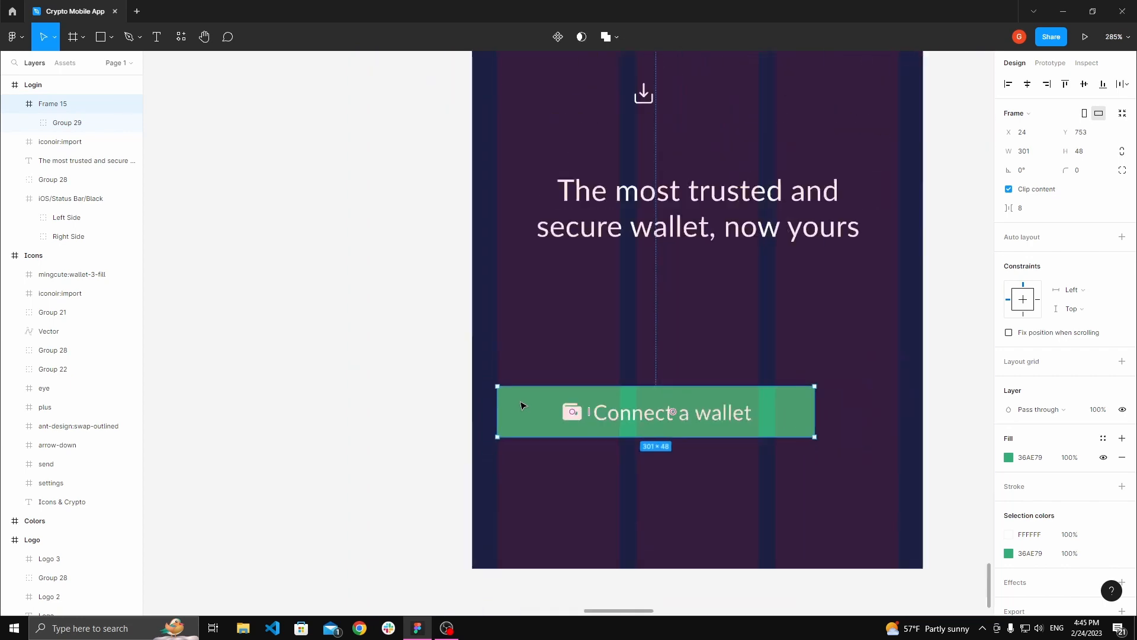
- Widen the "Connect a wallet" button to 380 so its right edge meets the grid's right margin
{"action": "left_click", "coordinate": [589, 335]}
{"action": "key", "text": "space"}
{"action": "left_click_drag", "start_coordinate": [782, 374], "coordinate": [761, 364]}
{"action": "scroll", "coordinate": [612, 364], "scroll_direction": "up", "scroll_amount": 2}
{"action": "left_click", "coordinate": [621, 365]}
{"action": "scroll", "coordinate": [760, 349], "scroll_direction": "up", "scroll_amount": 5}
{"action": "scroll", "coordinate": [761, 341], "scroll_direction": "down", "scroll_amount": 6}
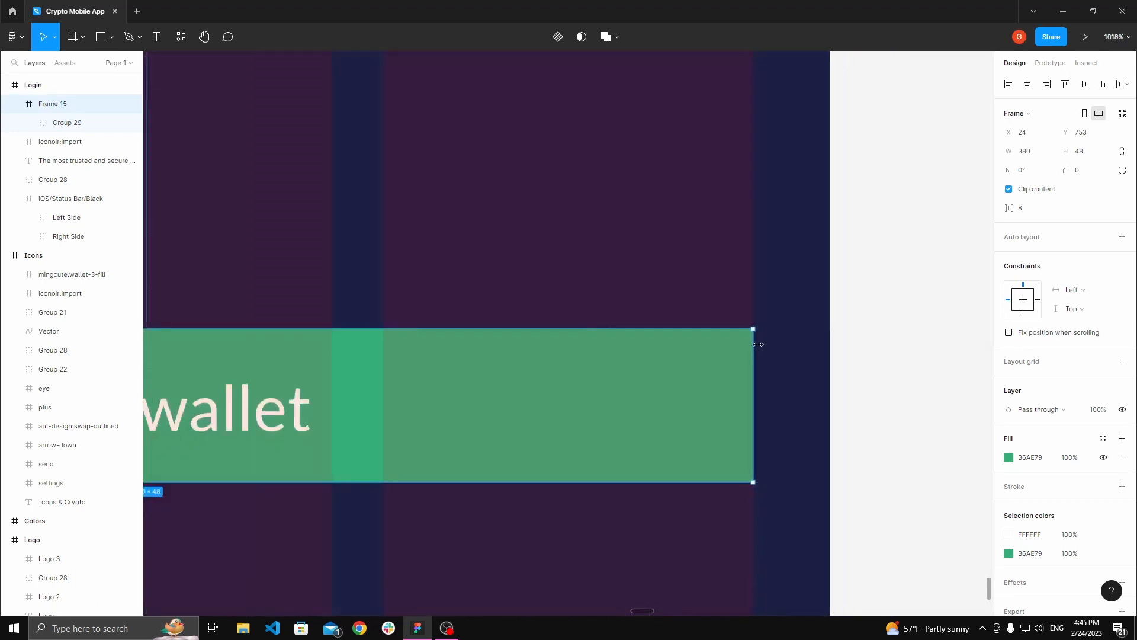
{"action": "left_click", "coordinate": [811, 331]}
- Center the wallet icon and text group horizontally and vertically within the "Connect a wallet" button
{"action": "scroll", "coordinate": [770, 350], "scroll_direction": "down", "scroll_amount": 4}
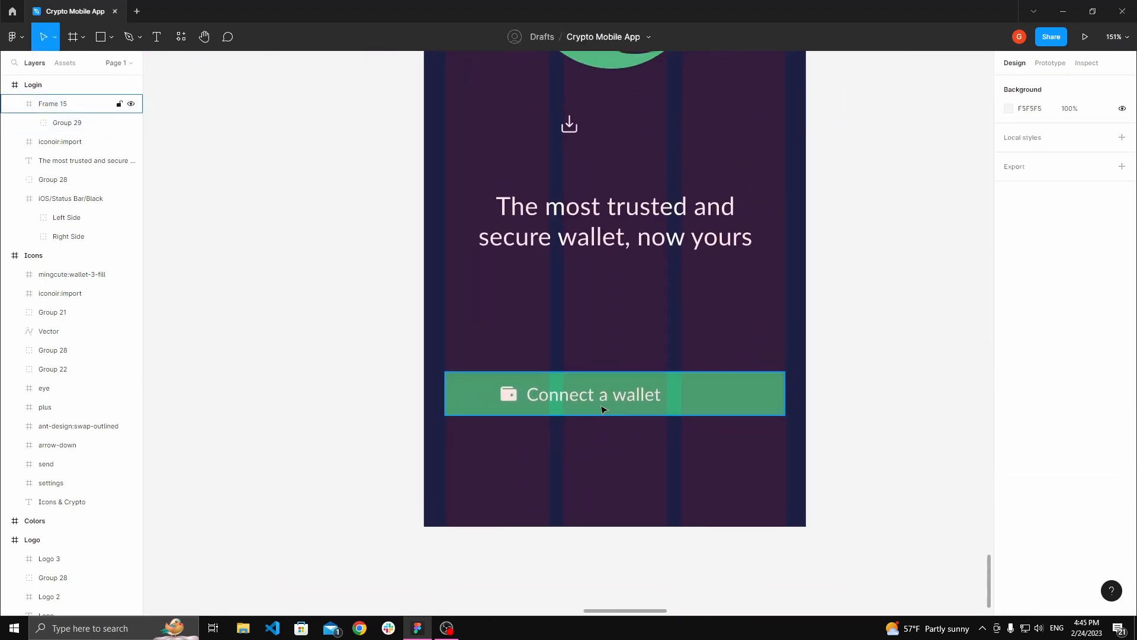
{"action": "left_click", "coordinate": [599, 401]}
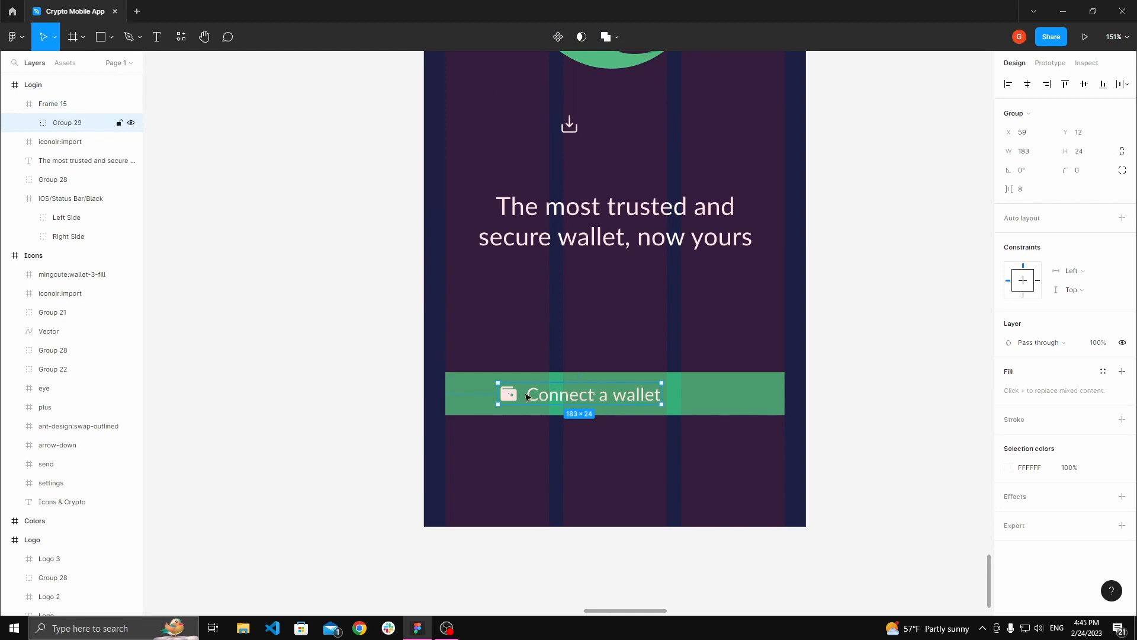
{"action": "scroll", "coordinate": [527, 397], "scroll_direction": "up", "scroll_amount": 4}
{"action": "key", "text": "Escape"}
{"action": "left_click", "coordinate": [591, 399]}
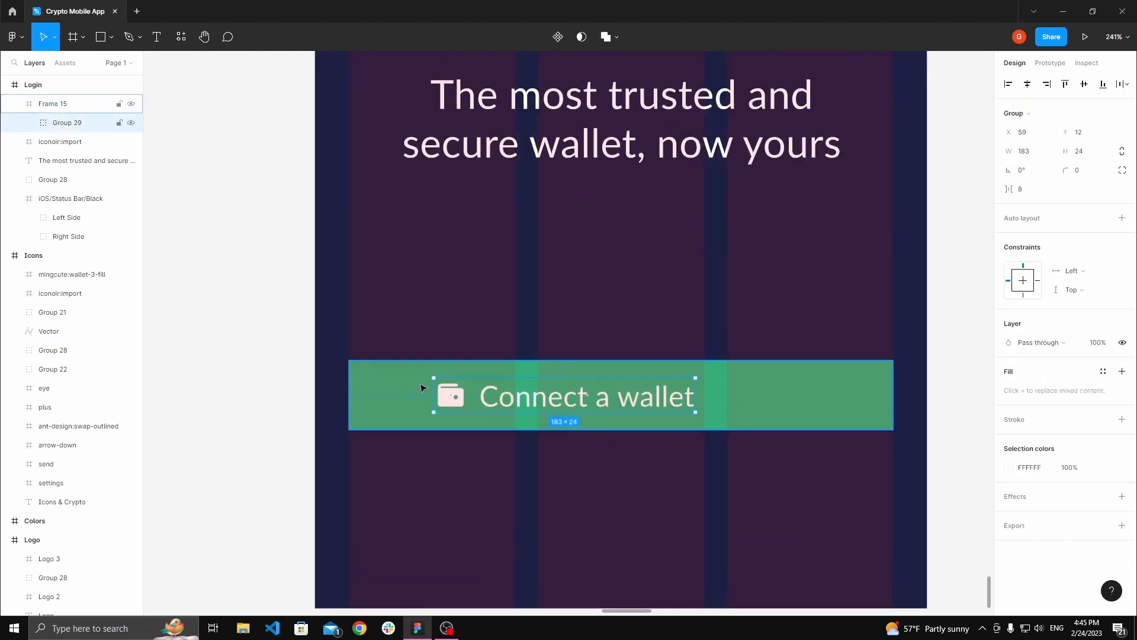
{"action": "left_click", "coordinate": [763, 408]}
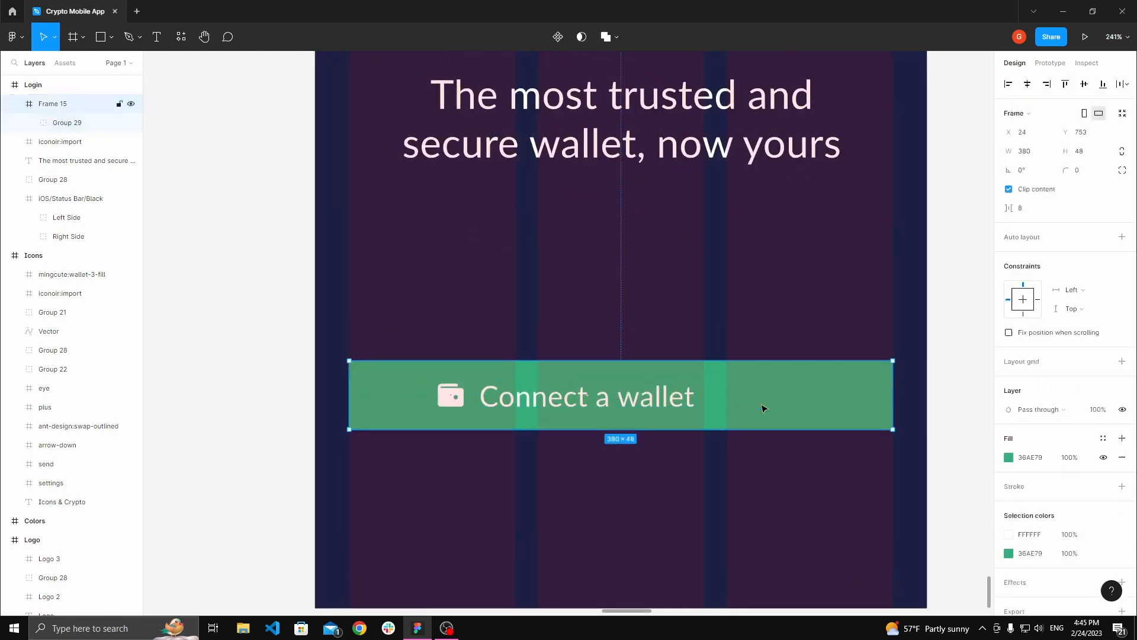
{"action": "left_click", "coordinate": [632, 406]}
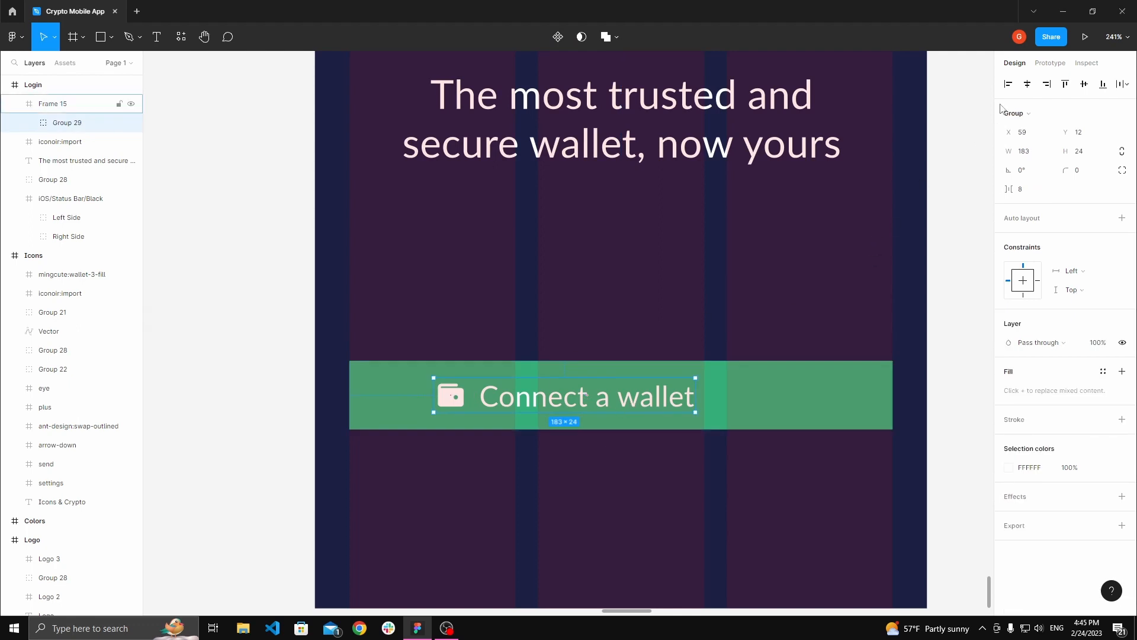
{"action": "left_click", "coordinate": [1027, 86]}
{"action": "left_click", "coordinate": [1083, 85]}
{"action": "left_click", "coordinate": [753, 262]}
{"action": "left_click_drag", "start_coordinate": [712, 278], "coordinate": [667, 288]}
{"action": "scroll", "coordinate": [667, 287], "scroll_direction": "down", "scroll_amount": 1}
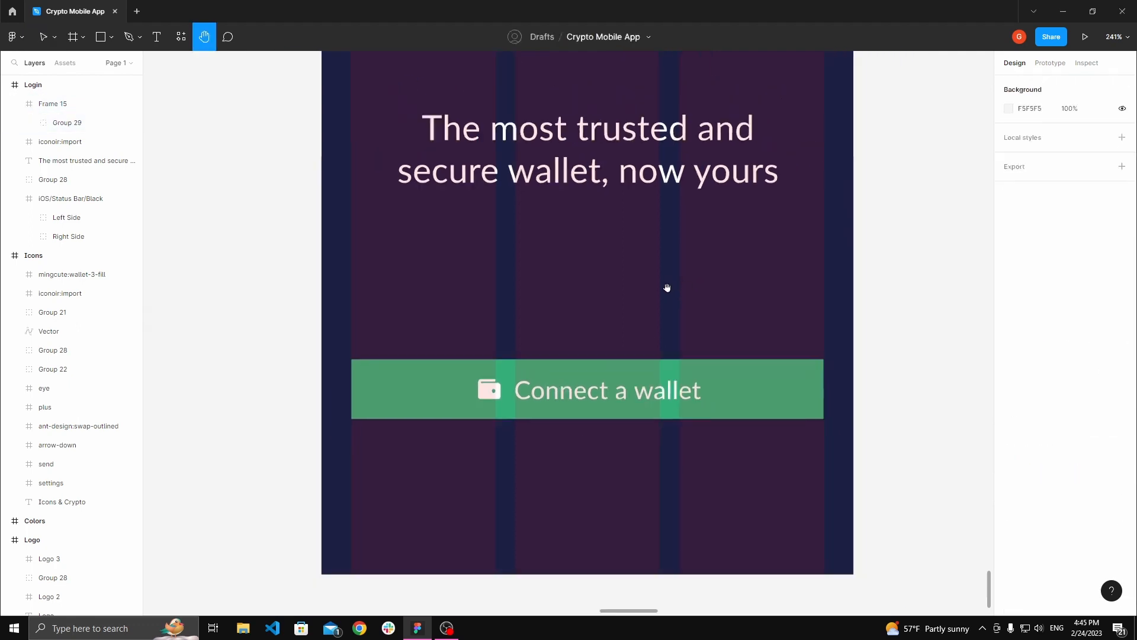
{"action": "scroll", "coordinate": [666, 288], "scroll_direction": "down", "scroll_amount": 5}
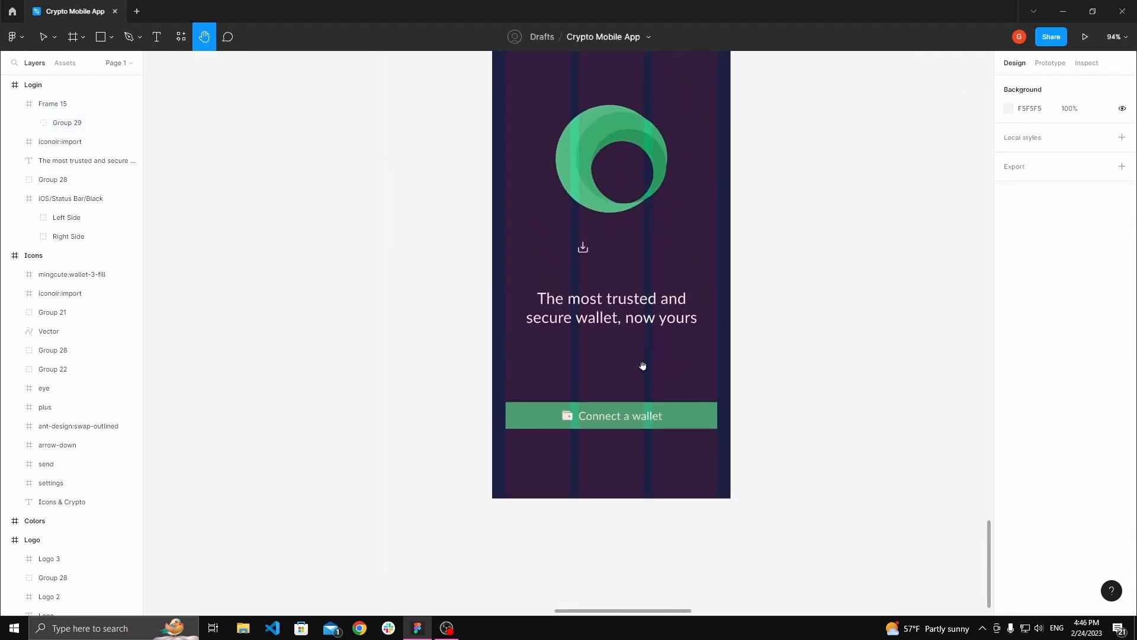
- Round the corners of the "Connect a wallet" button with a radius of 4
{"action": "scroll", "coordinate": [636, 379], "scroll_direction": "up", "scroll_amount": 2}
{"action": "key", "text": "v"}
{"action": "left_click", "coordinate": [633, 422]}
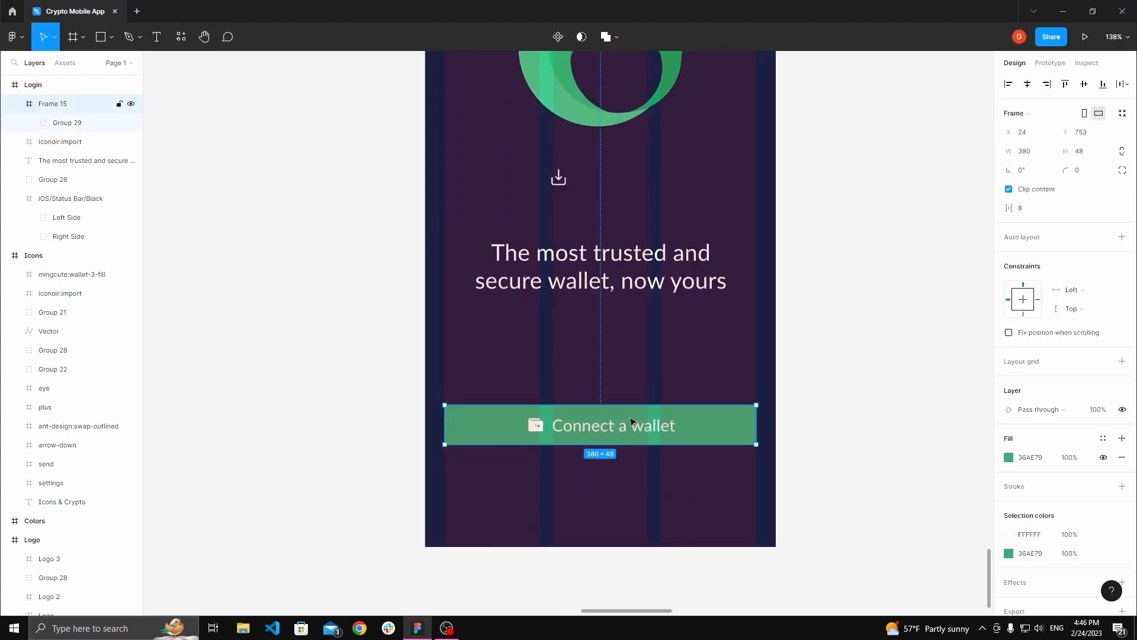
{"action": "left_click", "coordinate": [621, 386]}
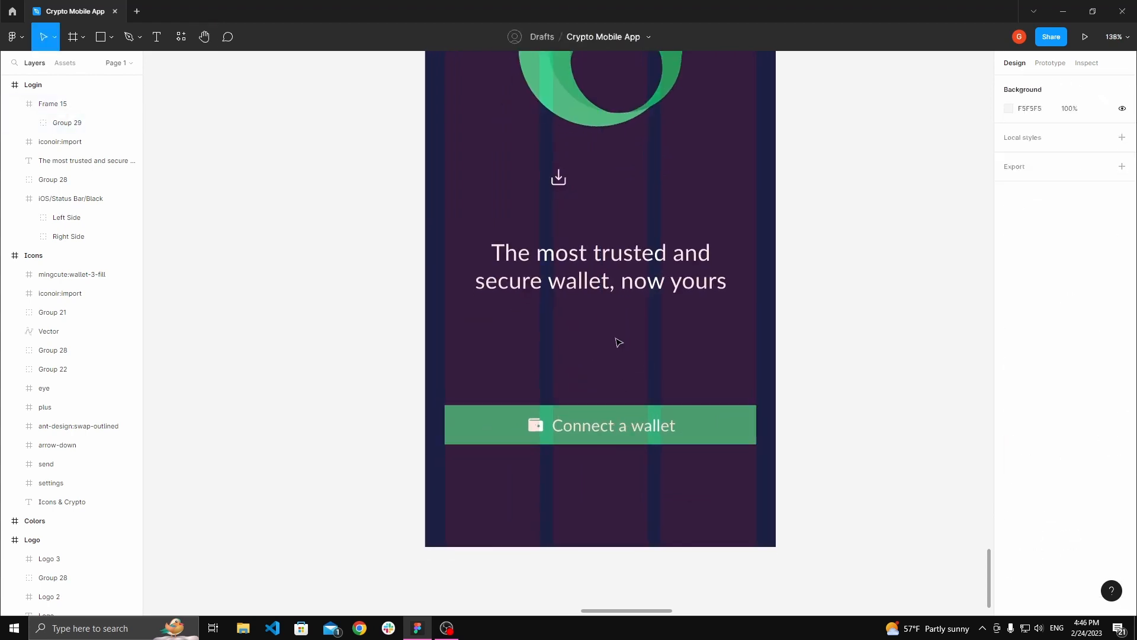
{"action": "left_click", "coordinate": [598, 418]}
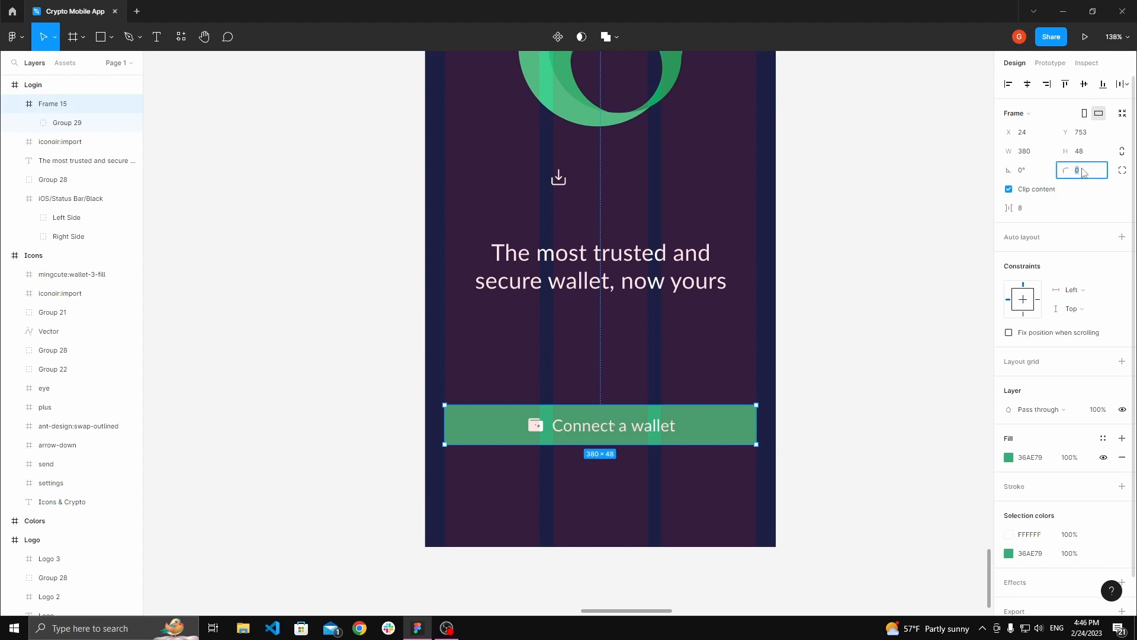
{"action": "left_click", "coordinate": [845, 241]}
{"action": "key", "text": "space"}
{"action": "left_click_drag", "start_coordinate": [817, 272], "coordinate": [821, 241]}
{"action": "scroll", "coordinate": [647, 394], "scroll_direction": "up", "scroll_amount": 1}
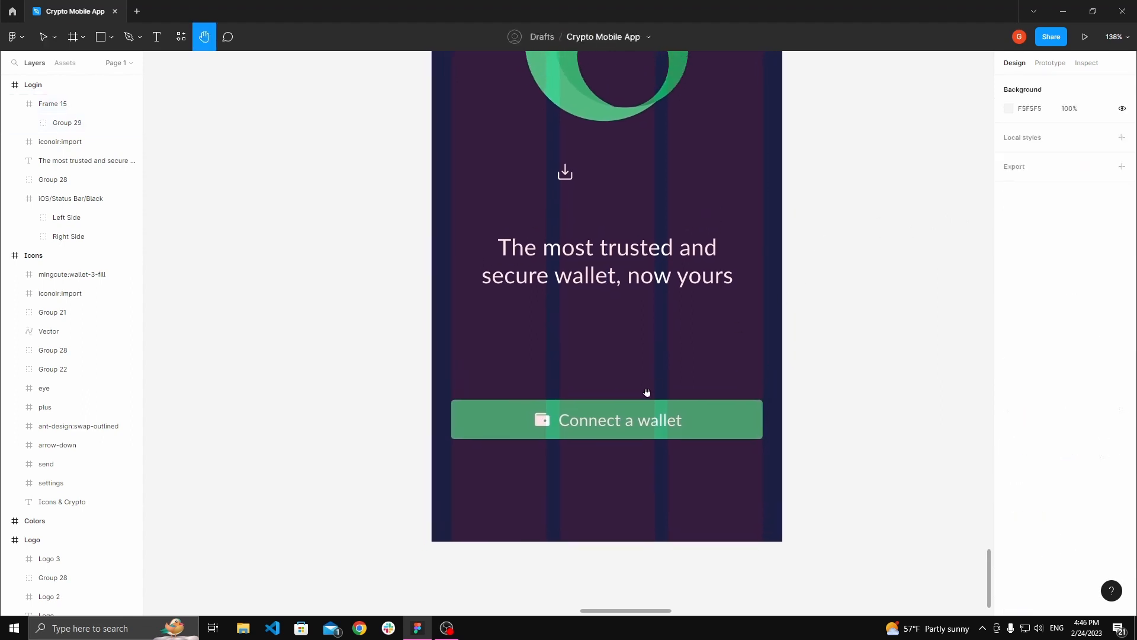
- Toggle the layout grids' visibility to compare the login screen with and without the column overlay
{"action": "key", "text": "ctrl+shift+4"}
{"action": "key", "text": "space"}
{"action": "left_click_drag", "start_coordinate": [645, 355], "coordinate": [643, 367]}
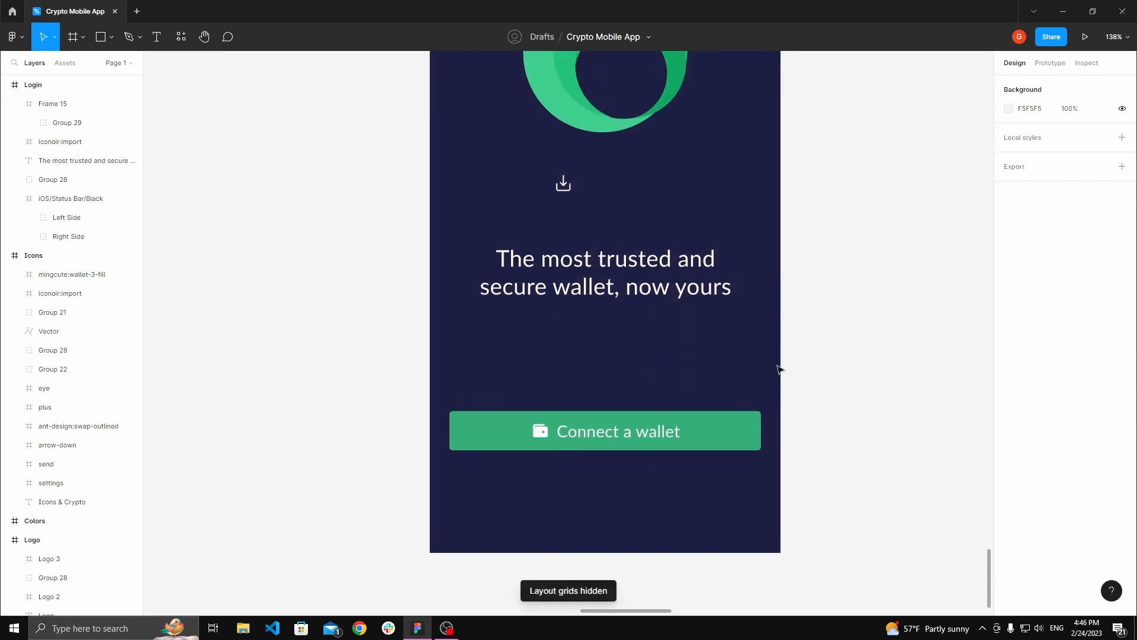
{"action": "key", "text": "ctrl+shift+4"}
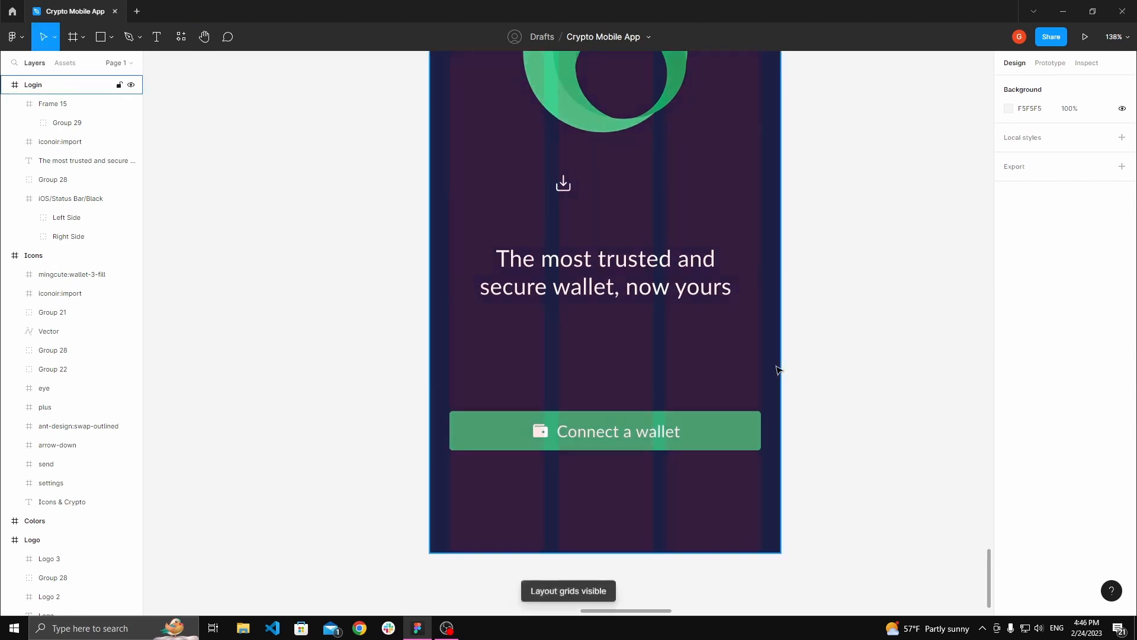
{"action": "key", "text": "ctrl+shift+4"}
- Hide the 3-column layout grid of the Login frame
{"action": "scroll", "coordinate": [730, 358], "scroll_direction": "down", "scroll_amount": 3}
{"action": "left_click", "coordinate": [731, 357]}
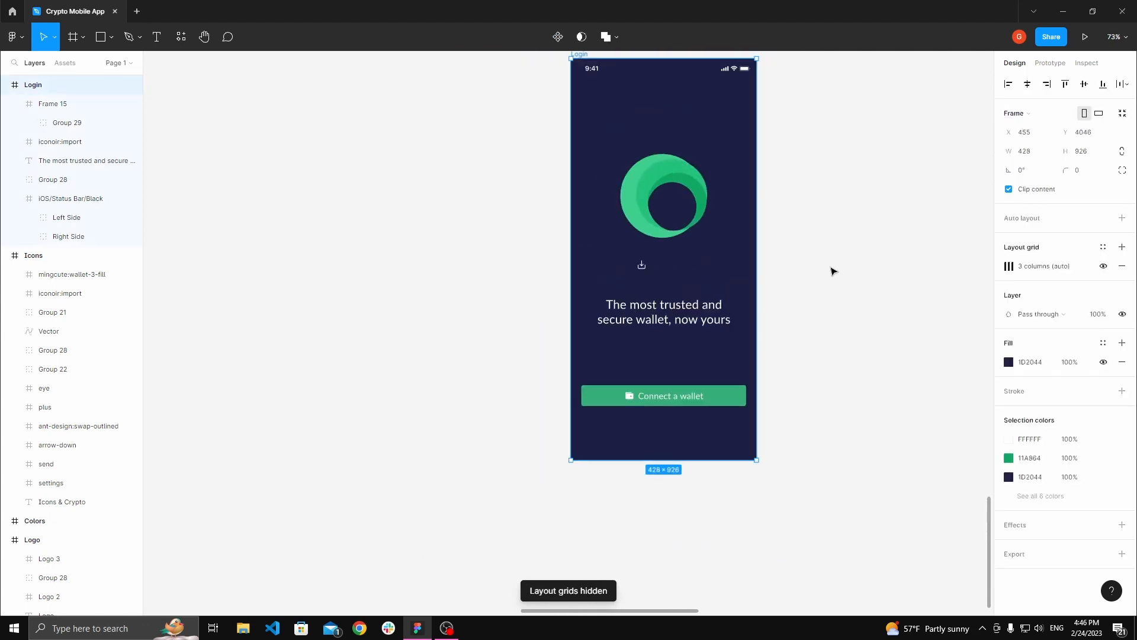
{"action": "scroll", "coordinate": [833, 270], "scroll_direction": "up", "scroll_amount": 1}
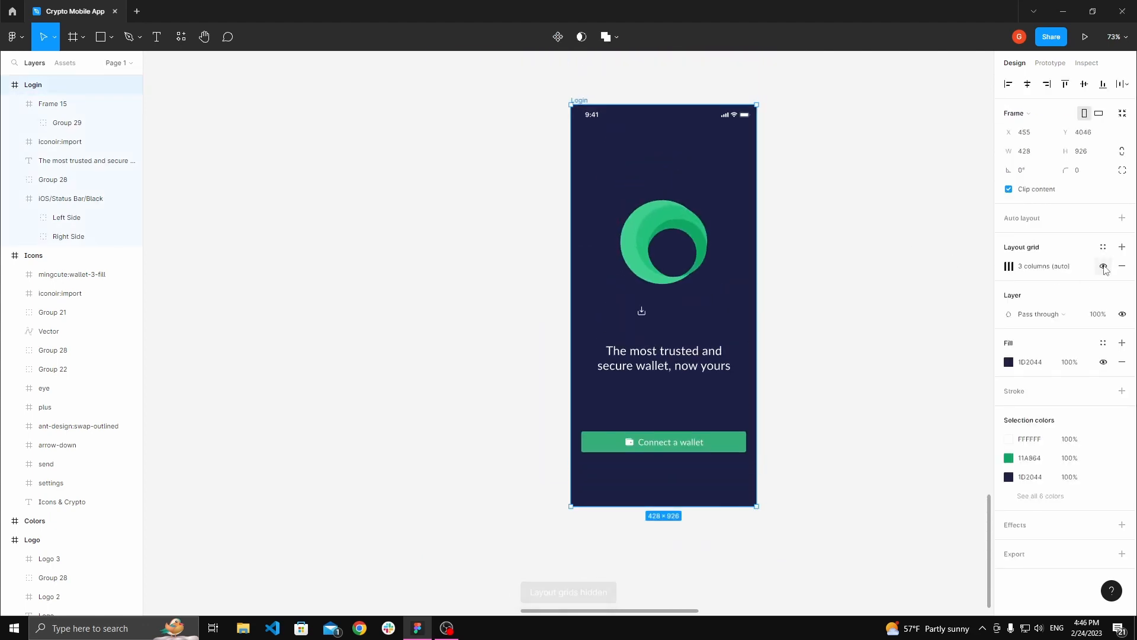
{"action": "left_click", "coordinate": [903, 274]}
{"action": "left_click", "coordinate": [580, 102]}
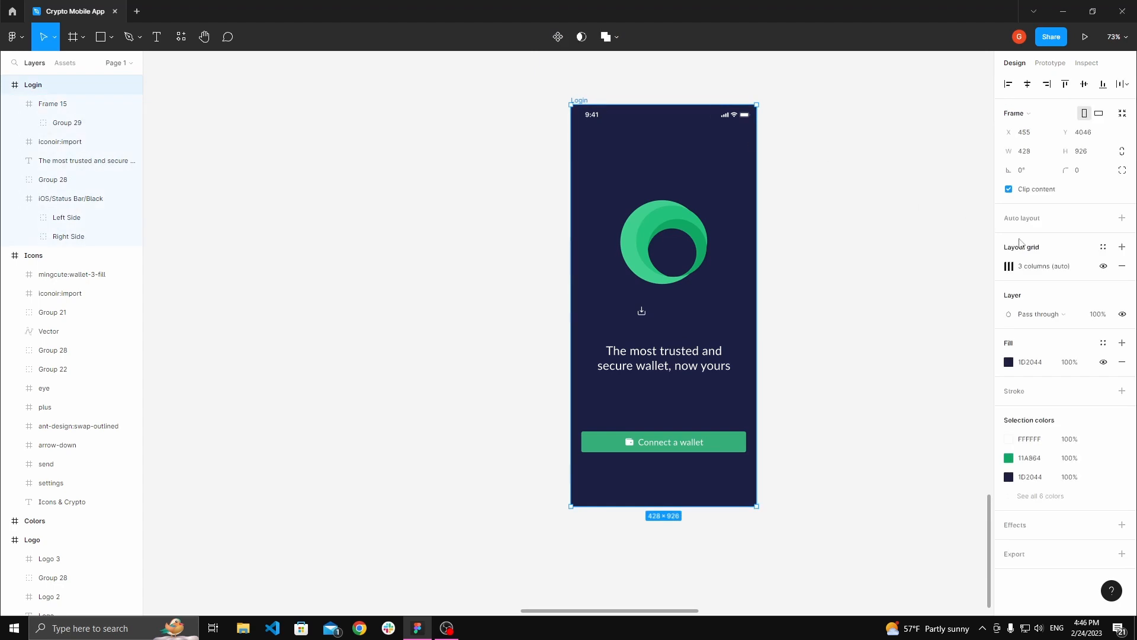
{"action": "left_click", "coordinate": [1104, 267]}
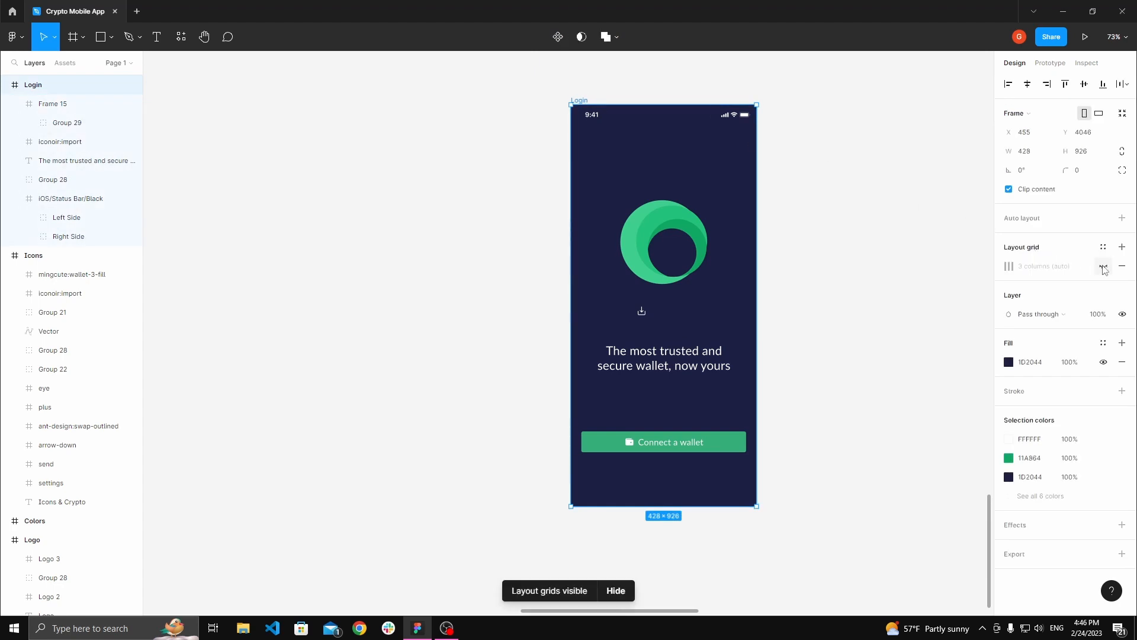
{"action": "left_click", "coordinate": [1104, 267]}
{"action": "left_click", "coordinate": [1103, 267]}
{"action": "left_click", "coordinate": [853, 299]}
- Set the height of the "Connect a wallet" button to 52
{"action": "key", "text": "space"}
{"action": "left_click_drag", "start_coordinate": [800, 339], "coordinate": [809, 287]}
{"action": "scroll", "coordinate": [692, 386], "scroll_direction": "up", "scroll_amount": 2}
{"action": "scroll", "coordinate": [692, 386], "scroll_direction": "up", "scroll_amount": 4}
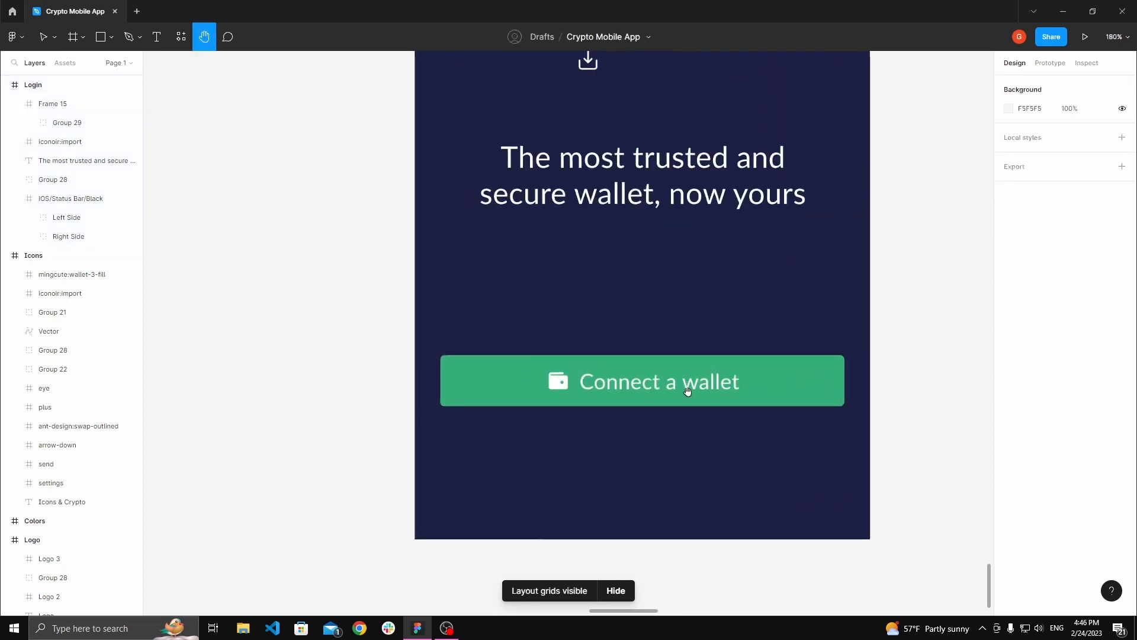
{"action": "left_click", "coordinate": [695, 386]}
{"action": "key", "text": "space"}
{"action": "left_click_drag", "start_coordinate": [690, 307], "coordinate": [649, 289]}
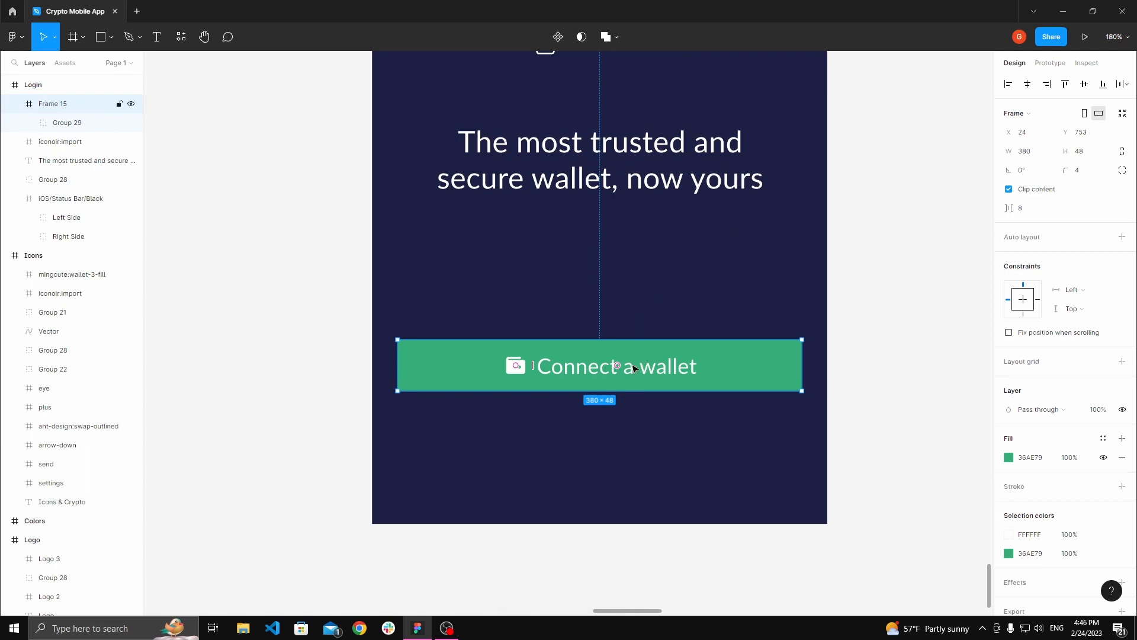
{"action": "left_click", "coordinate": [1081, 157]}
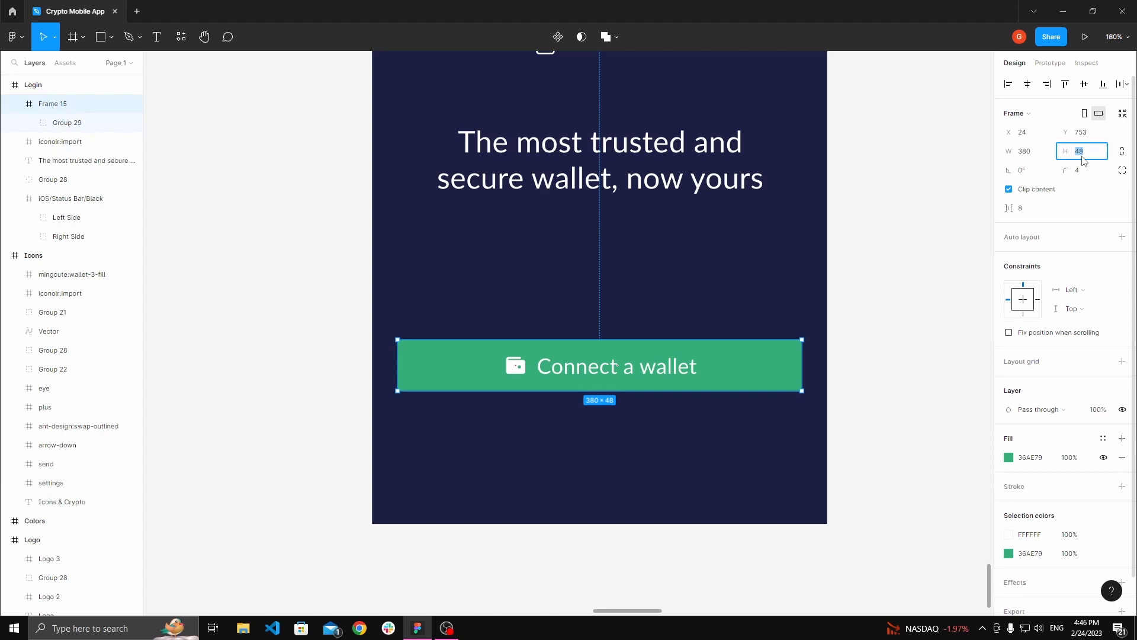
{"action": "type", "text": "52"}
{"action": "key", "text": "Tab"}
{"action": "left_click", "coordinate": [878, 243]}
{"action": "key", "text": "space"}
{"action": "left_click_drag", "start_coordinate": [878, 243], "coordinate": [863, 269]}
{"action": "scroll", "coordinate": [864, 269], "scroll_direction": "down", "scroll_amount": 1}
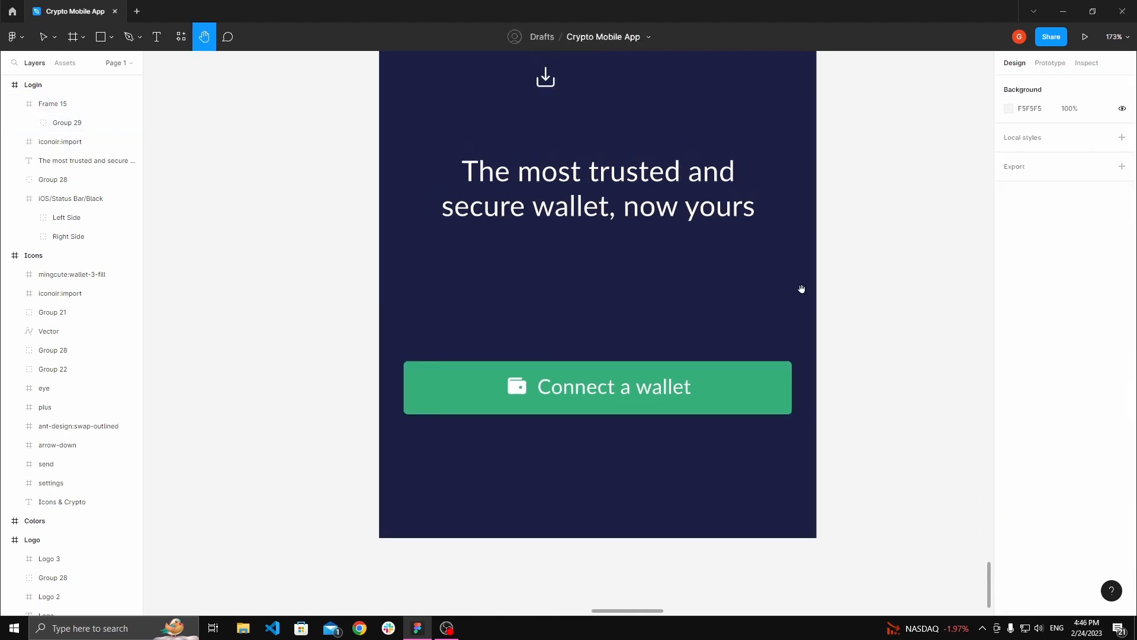
- Vertically center the wallet icon and text group within the "Connect a wallet" button
{"action": "scroll", "coordinate": [802, 288], "scroll_direction": "down", "scroll_amount": 1}
{"action": "double_click", "coordinate": [645, 382]}
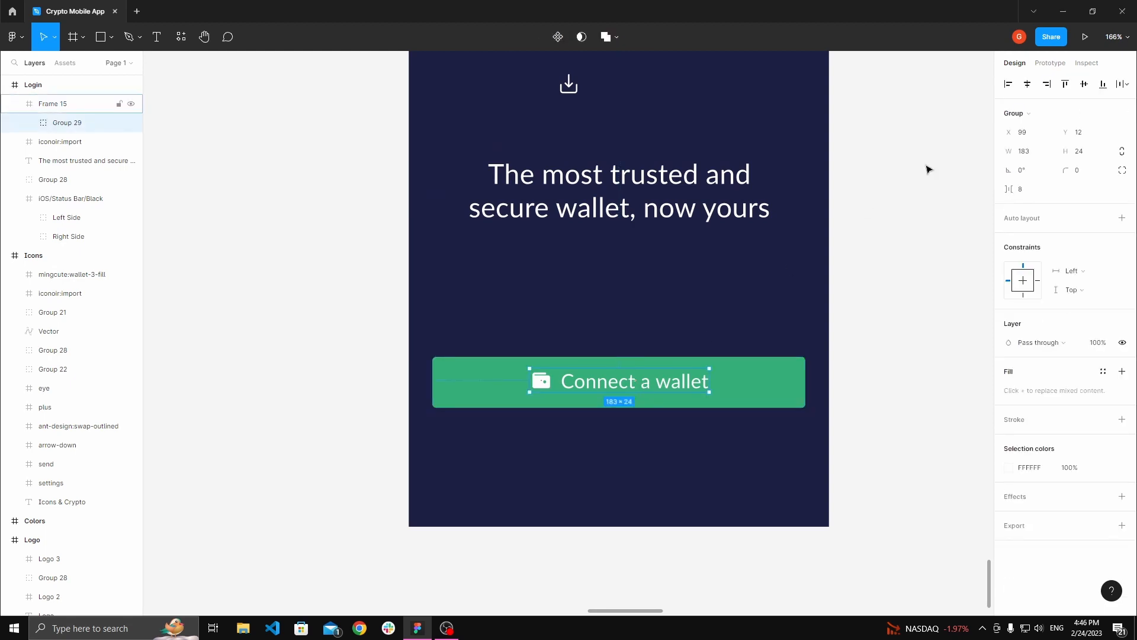
{"action": "left_click", "coordinate": [922, 165]}
{"action": "double_click", "coordinate": [629, 386]}
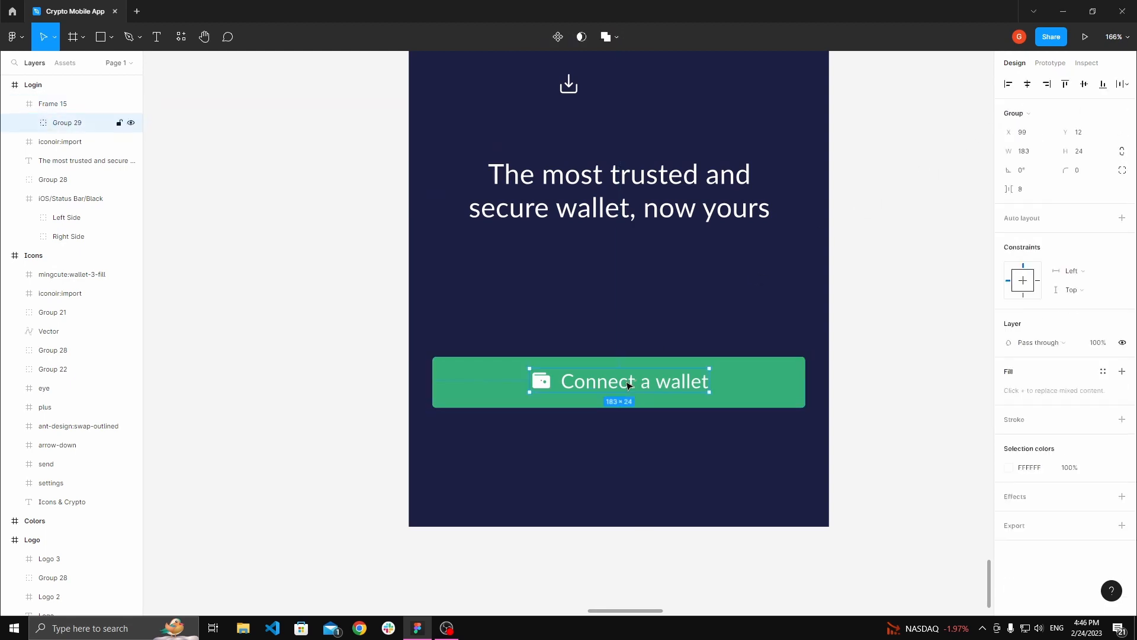
{"action": "scroll", "coordinate": [970, 132], "scroll_direction": "up", "scroll_amount": 1}
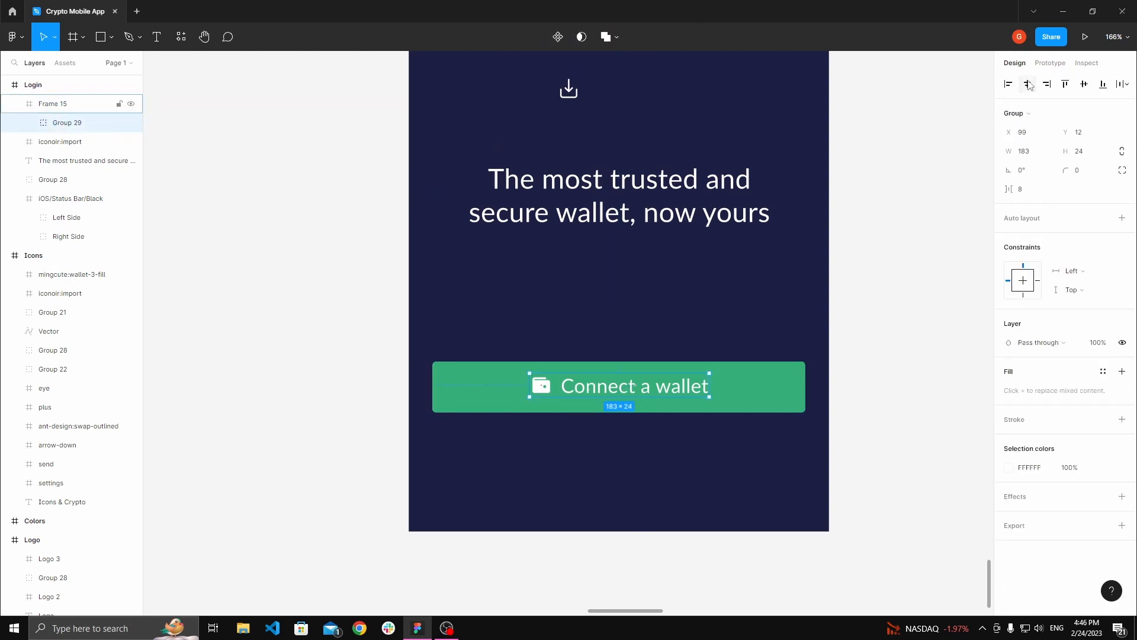
{"action": "left_click", "coordinate": [1091, 86]}
{"action": "left_click", "coordinate": [734, 332]}
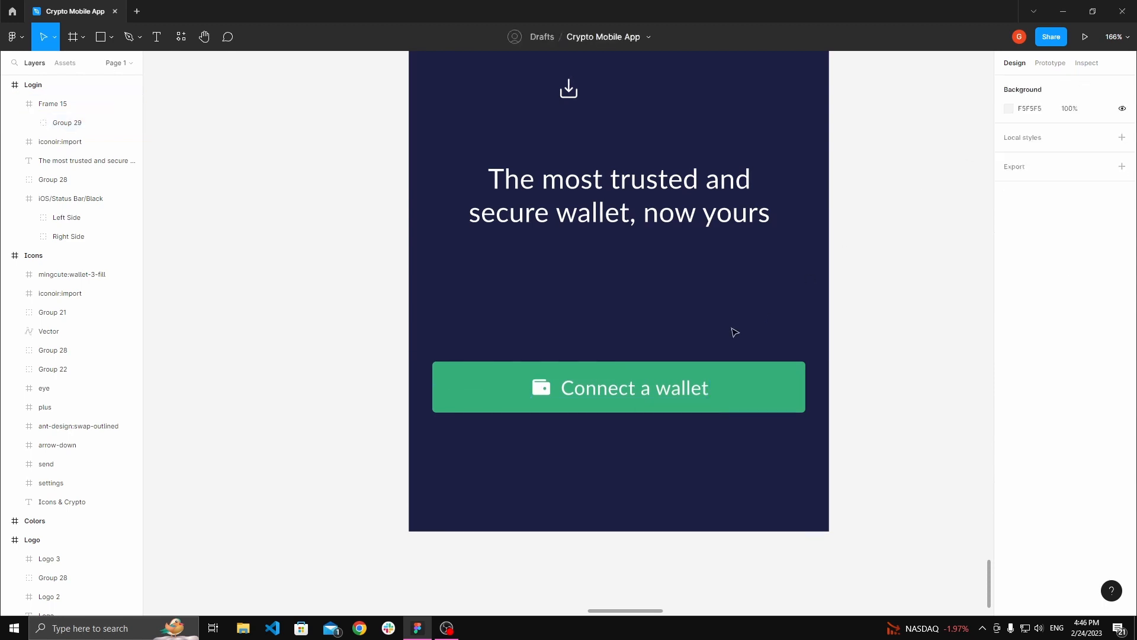
{"action": "double_click", "coordinate": [652, 389]}
{"action": "left_click", "coordinate": [894, 271]}
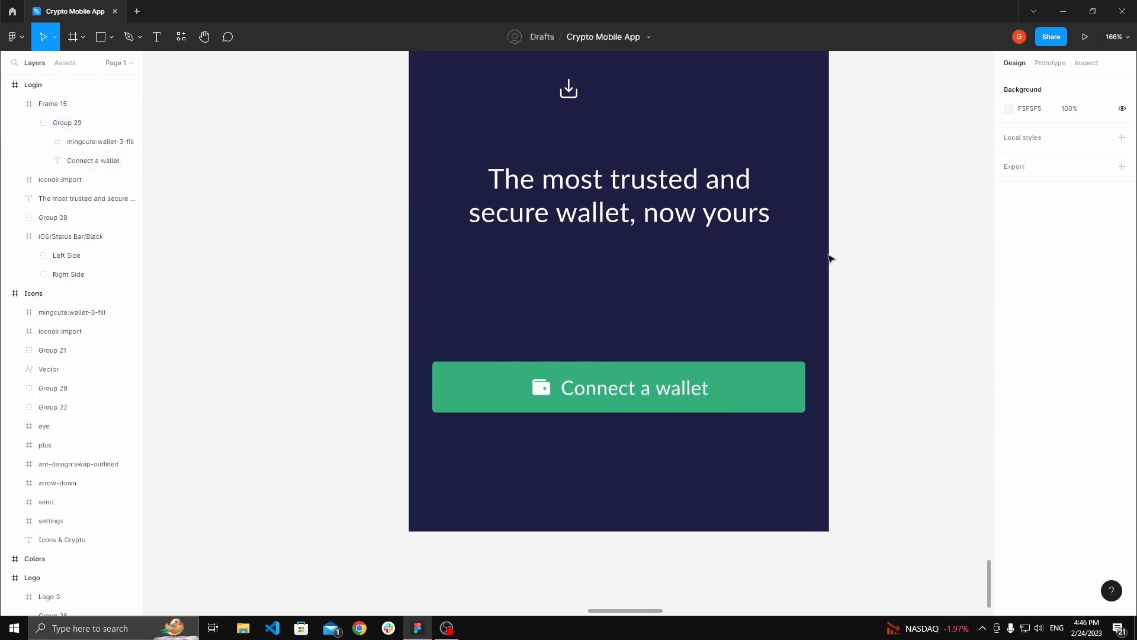
- Copy the black home indicator line from the iOS/Bottom Bar/5 Tabs component in the iOS Native Elements frame
{"action": "key", "text": "space"}
{"action": "left_click_drag", "start_coordinate": [773, 268], "coordinate": [720, 387]}
{"action": "scroll", "coordinate": [760, 318], "scroll_direction": "down", "scroll_amount": 1}
{"action": "scroll", "coordinate": [719, 387], "scroll_direction": "down", "scroll_amount": 10}
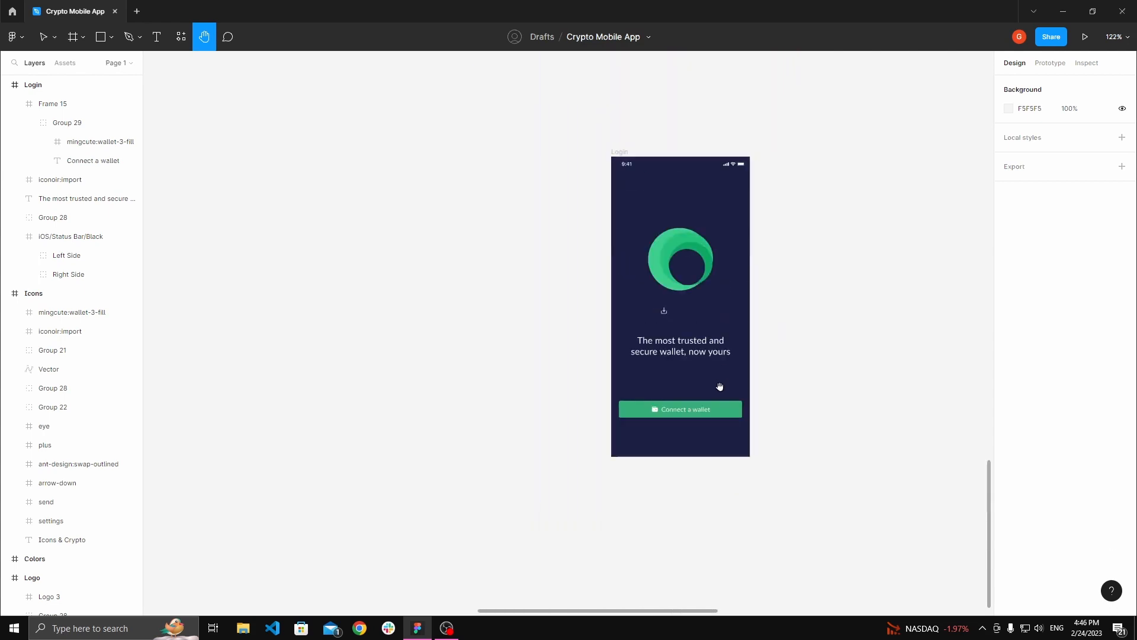
{"action": "scroll", "coordinate": [699, 181], "scroll_direction": "up", "scroll_amount": 5}
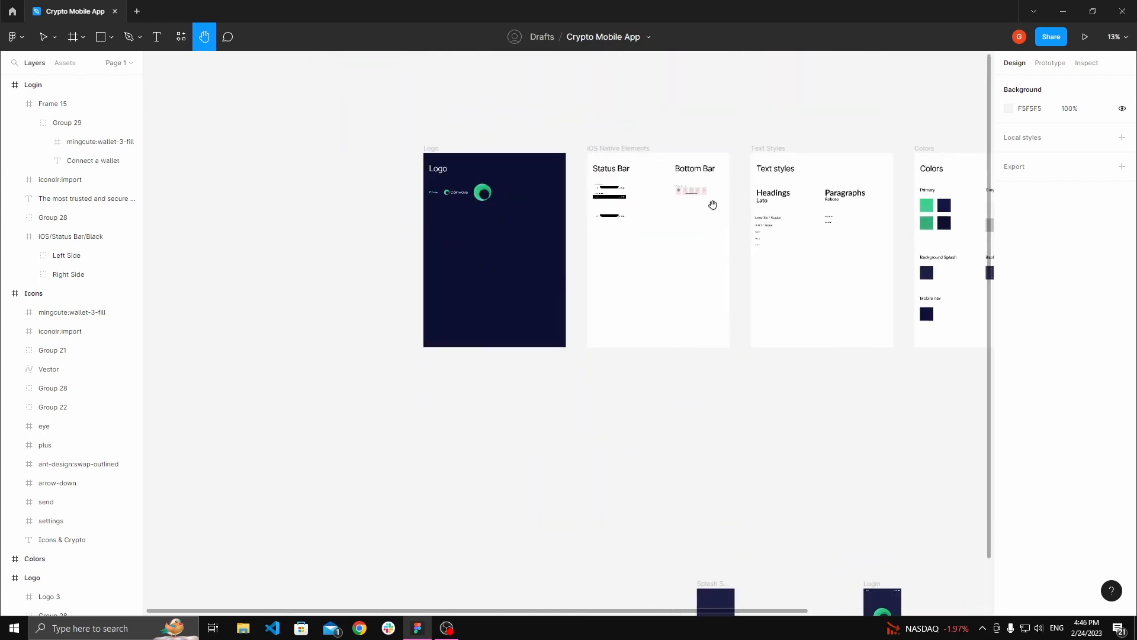
{"action": "scroll", "coordinate": [569, 135], "scroll_direction": "up", "scroll_amount": 10}
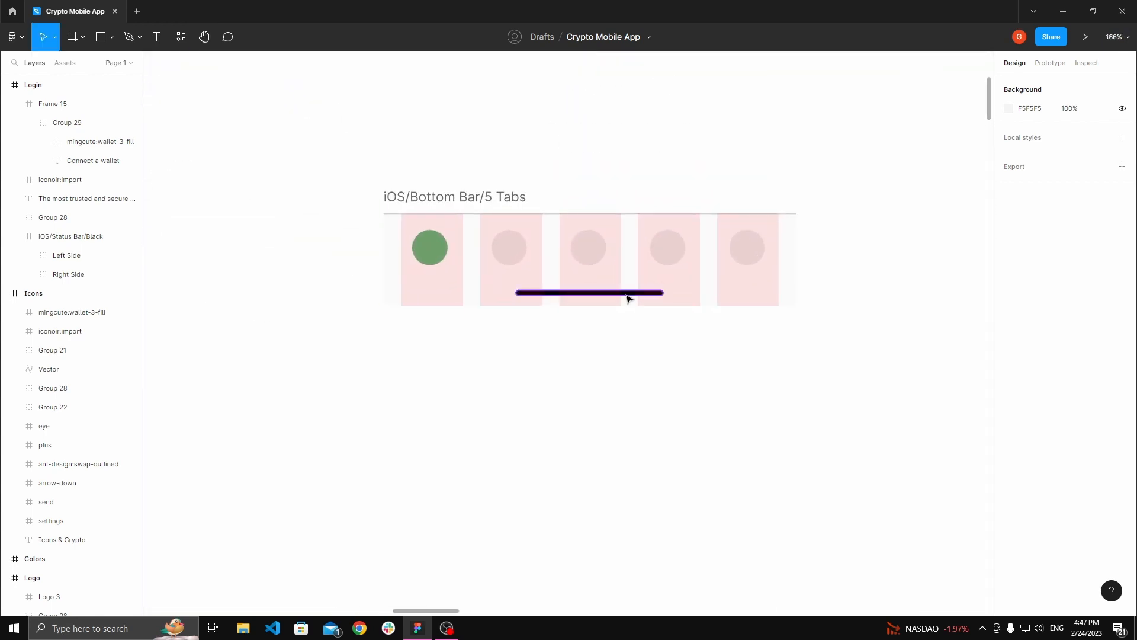
{"action": "left_click", "coordinate": [628, 292], "text": "ctrl"}
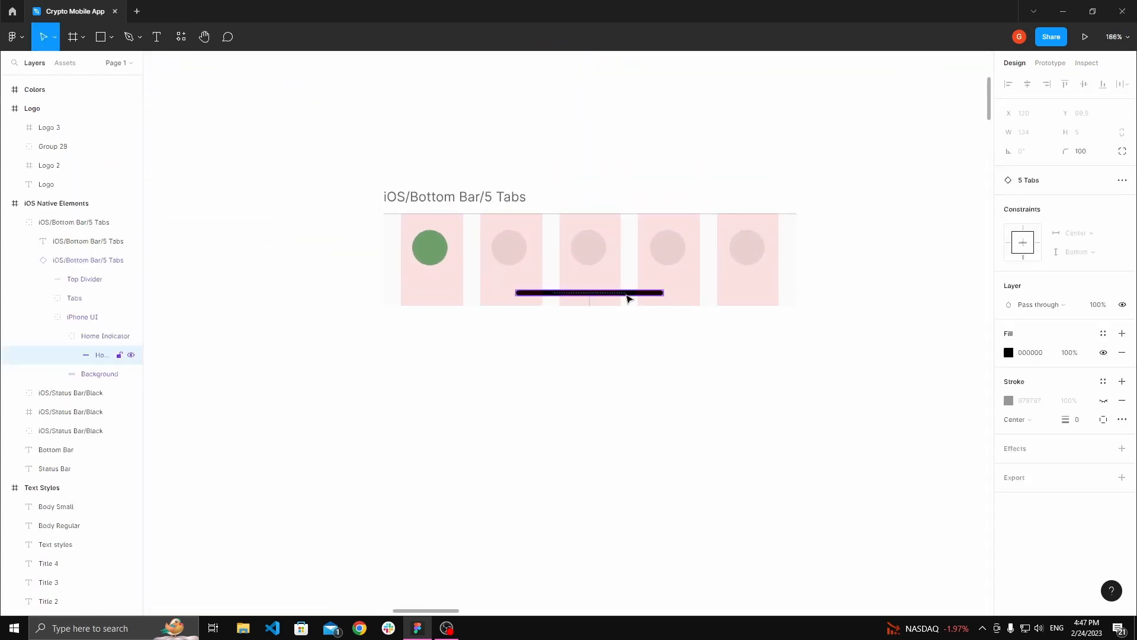
{"action": "scroll", "coordinate": [620, 294], "scroll_direction": "up", "scroll_amount": 2}
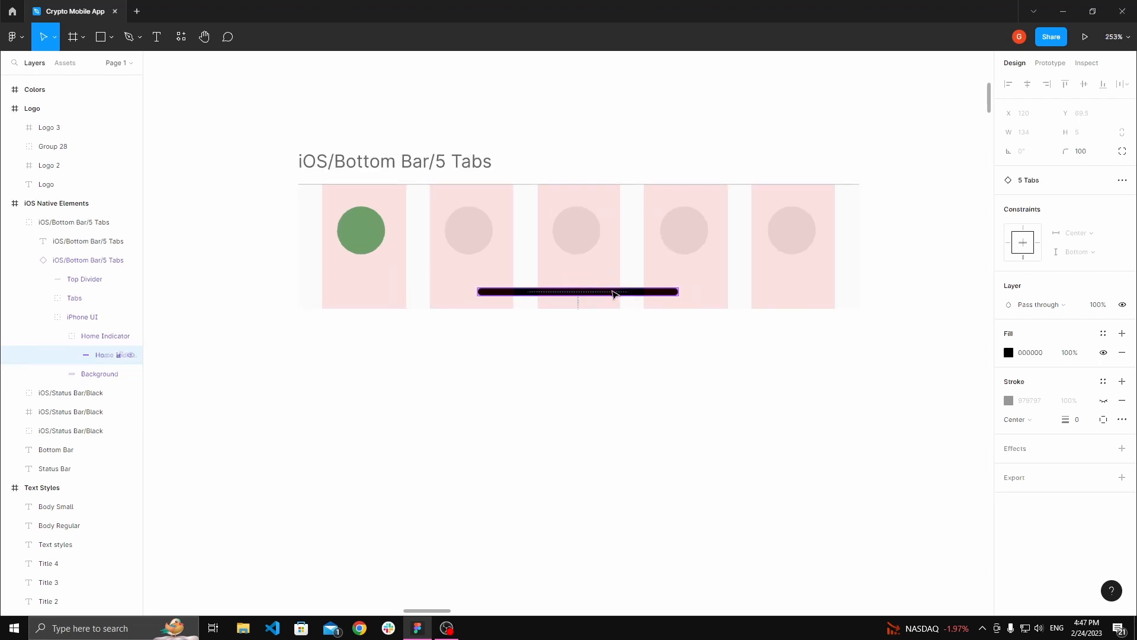
{"action": "left_click", "coordinate": [608, 336]}
{"action": "key", "text": "h"}
{"action": "scroll", "coordinate": [652, 346], "scroll_direction": "down", "scroll_amount": 7}
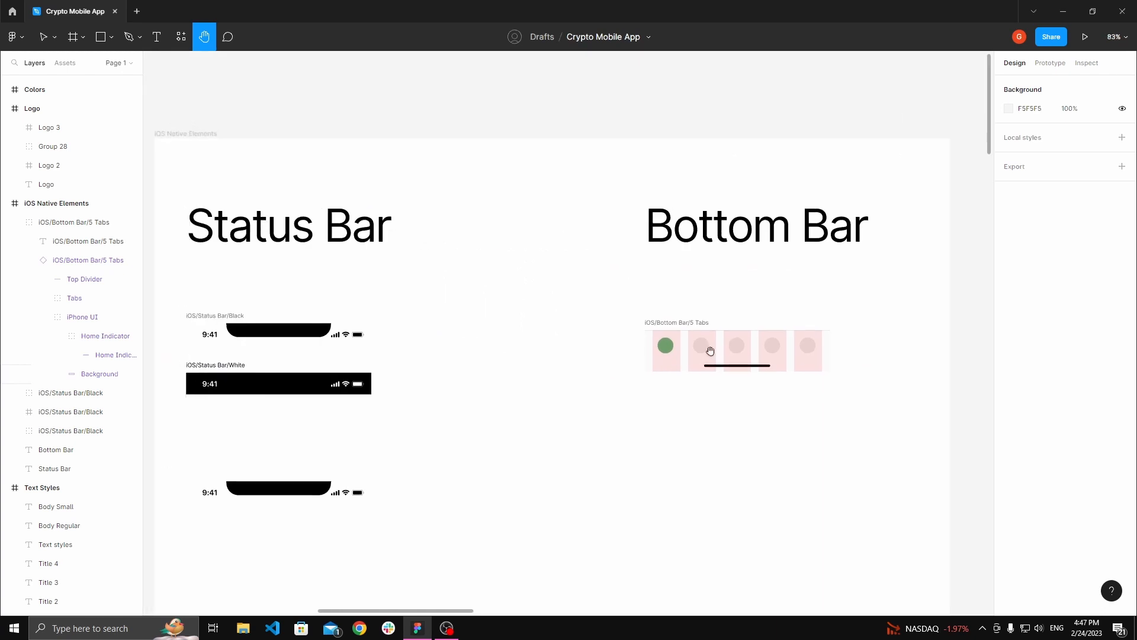
{"action": "left_click_drag", "start_coordinate": [692, 337], "coordinate": [614, 321]}
{"action": "scroll", "coordinate": [566, 297], "scroll_direction": "up", "scroll_amount": 8}
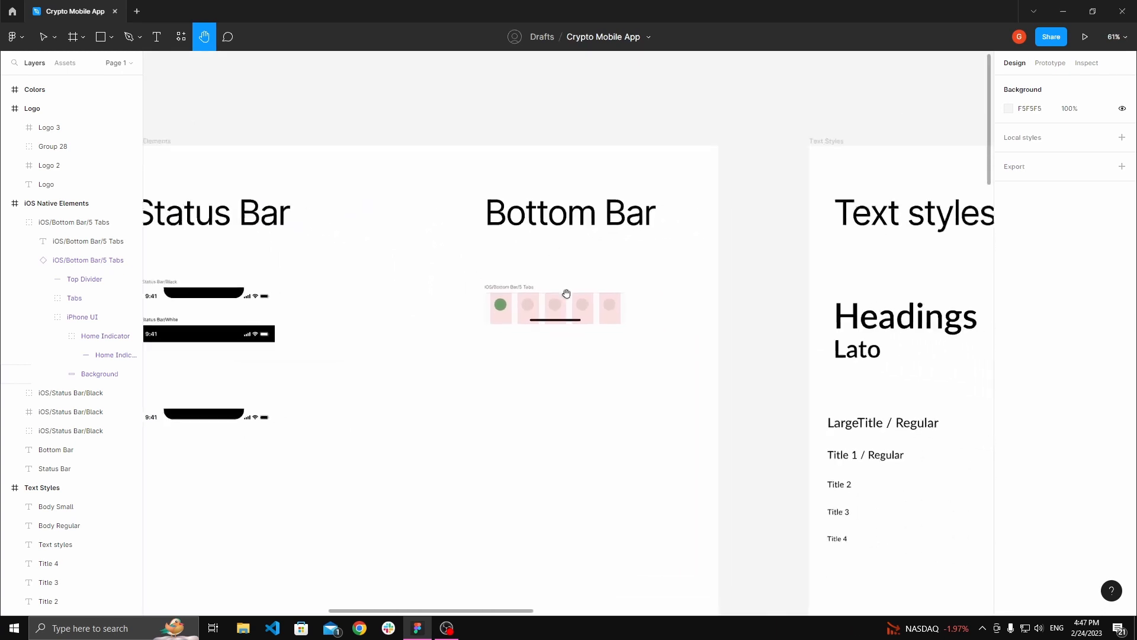
{"action": "key", "text": "v"}
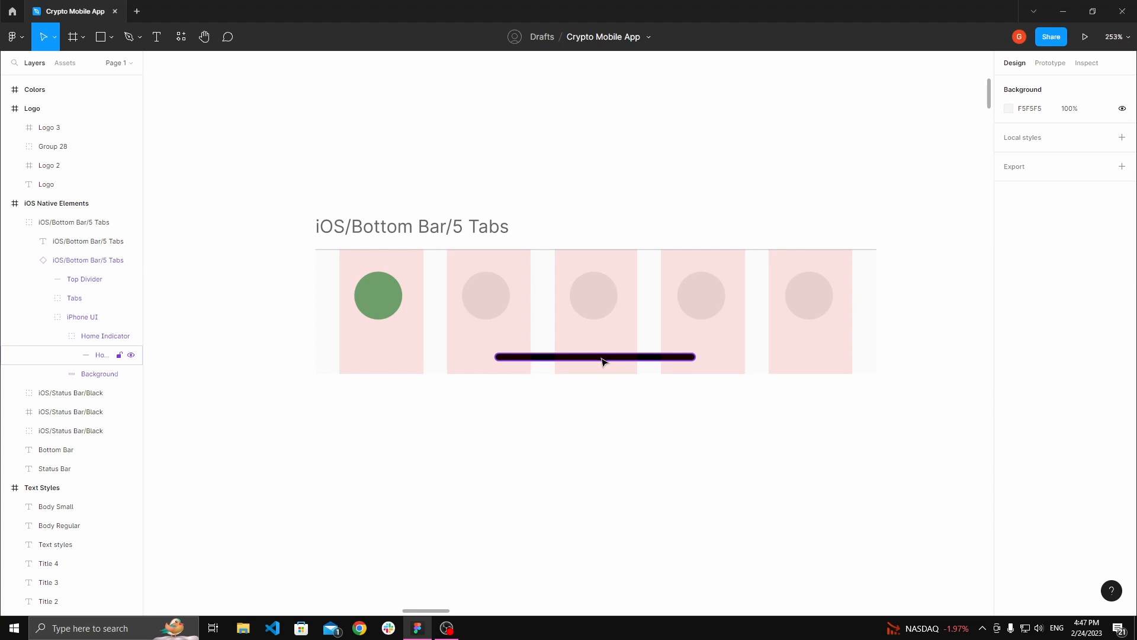
{"action": "left_click", "coordinate": [602, 358]}
{"action": "left_click", "coordinate": [655, 447]}
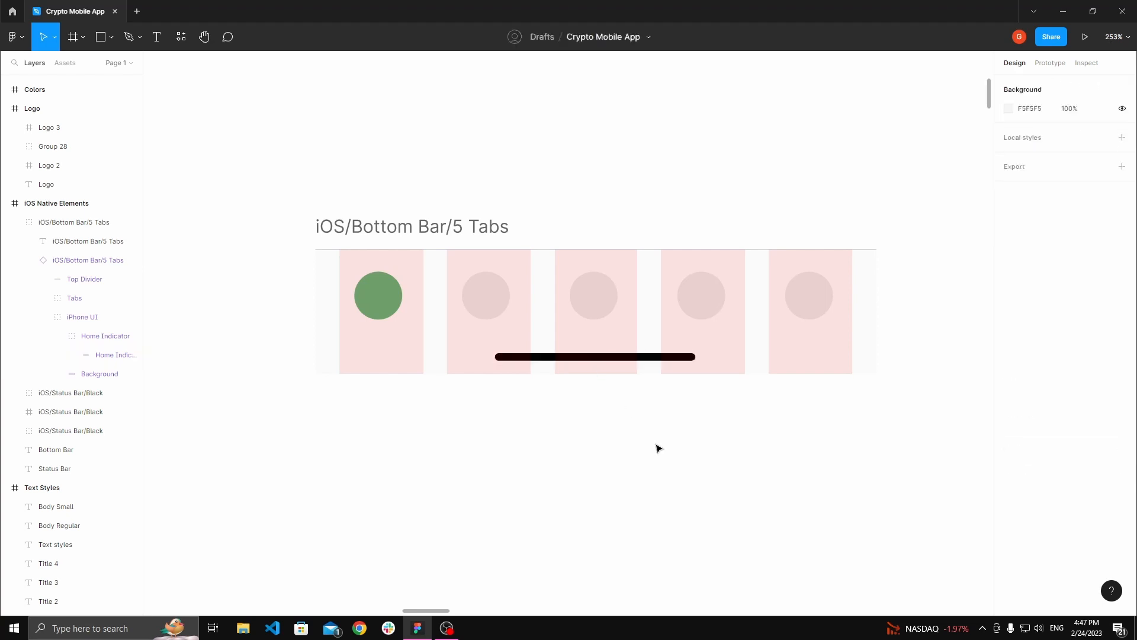
- Paste the home indicator into the Login frame and place it below the "Connect a wallet" button at X 171, Y 855
{"action": "scroll", "coordinate": [574, 330], "scroll_direction": "down", "scroll_amount": 15}
{"action": "key", "text": "h"}
{"action": "scroll", "coordinate": [537, 296], "scroll_direction": "down", "scroll_amount": 5}
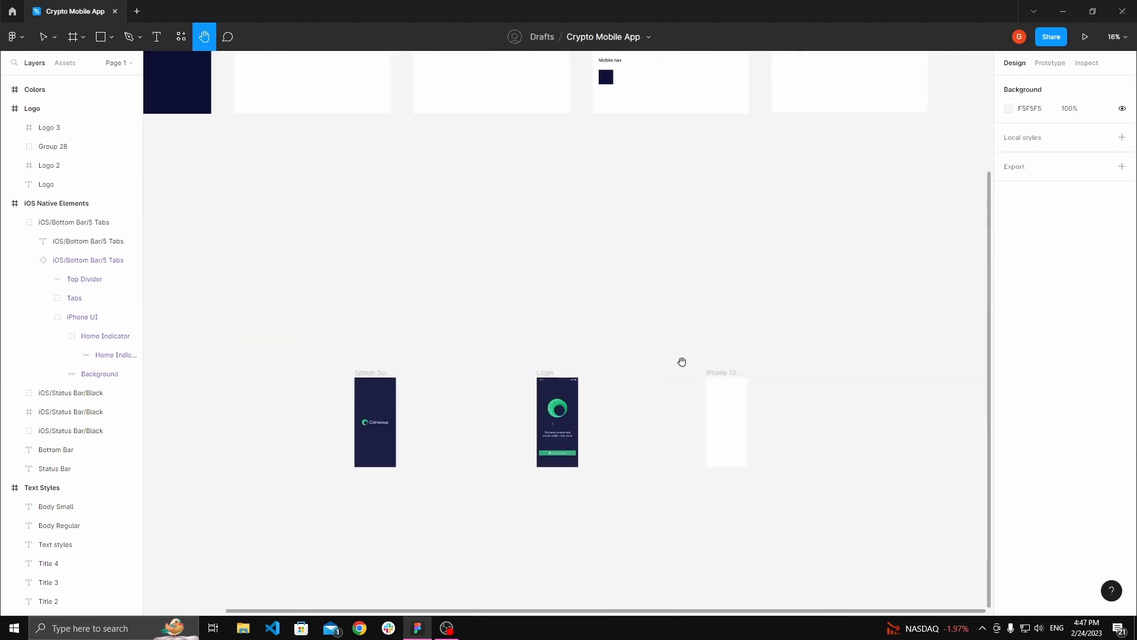
{"action": "scroll", "coordinate": [680, 363], "scroll_direction": "up", "scroll_amount": 10}
{"action": "scroll", "coordinate": [568, 208], "scroll_direction": "up", "scroll_amount": 2}
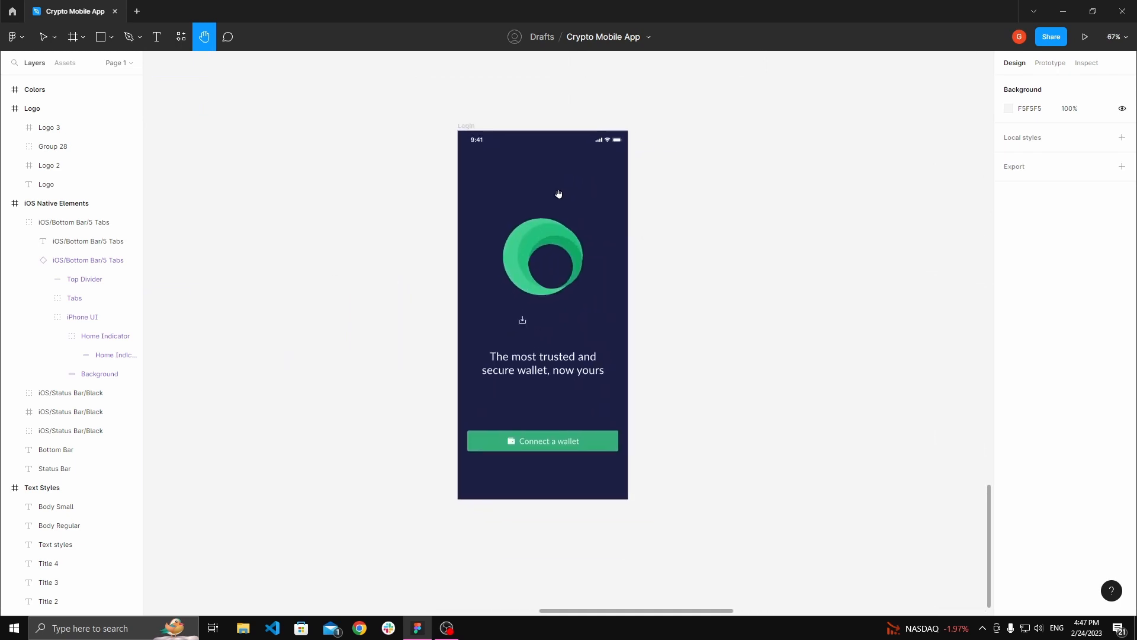
{"action": "key", "text": "v"}
{"action": "left_click", "coordinate": [453, 116]}
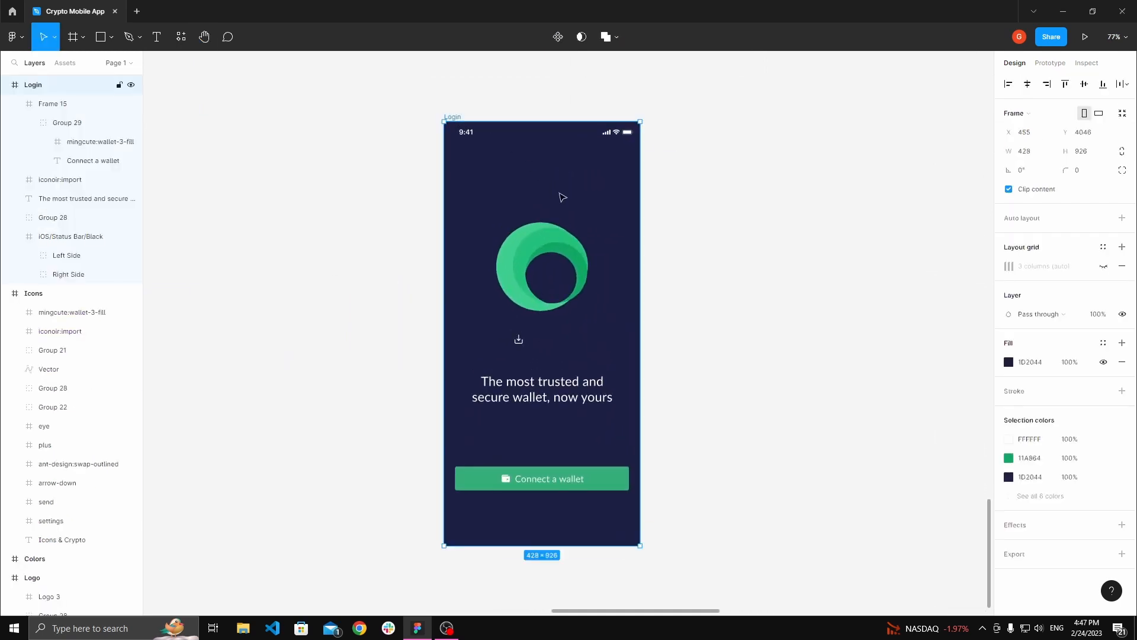
{"action": "key", "text": "ctrl+v"}
{"action": "left_click_drag", "start_coordinate": [533, 137], "coordinate": [567, 528]}
{"action": "scroll", "coordinate": [690, 508], "scroll_direction": "down", "scroll_amount": 3}
{"action": "scroll", "coordinate": [691, 508], "scroll_direction": "up", "scroll_amount": 1}
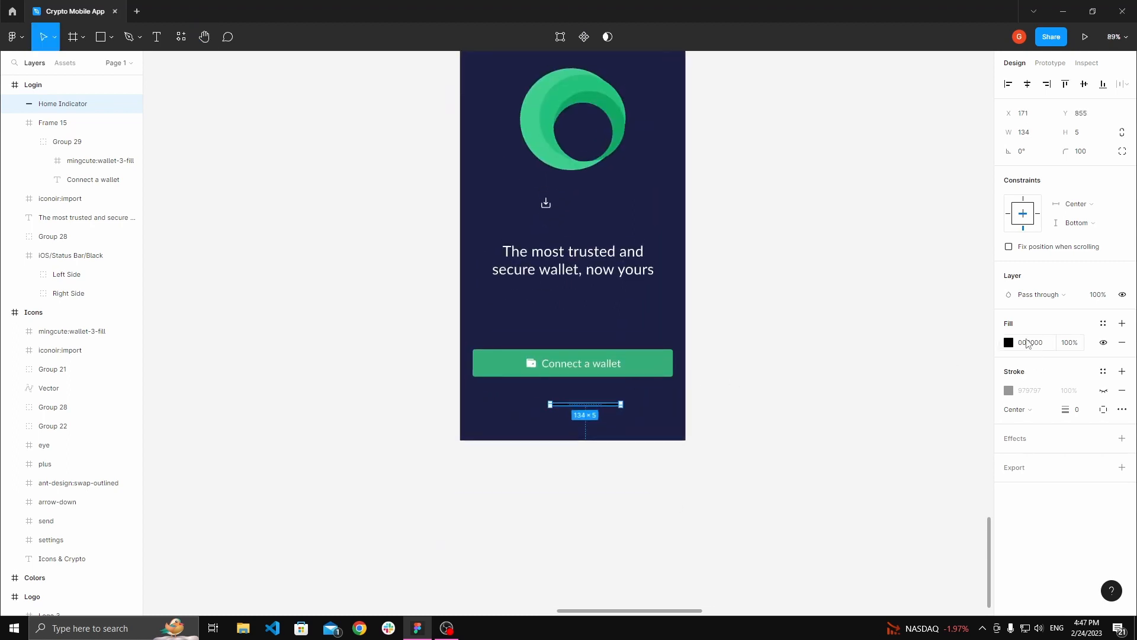
- Change the home indicator's fill to white, FFFFFF
{"action": "left_click", "coordinate": [1008, 343]}
{"action": "left_click", "coordinate": [870, 351]}
{"action": "left_click", "coordinate": [756, 282]}
{"action": "key", "text": "h"}
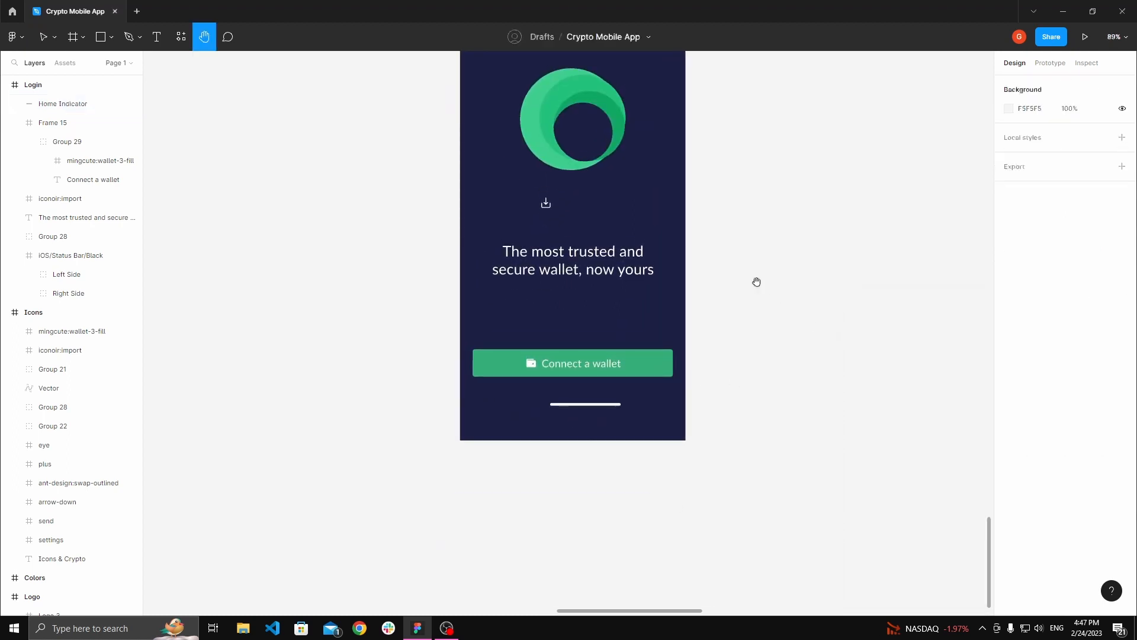
- Lower the home indicator to Y 867 and center it horizontally in the Login frame
{"action": "scroll", "coordinate": [616, 391], "scroll_direction": "up", "scroll_amount": 3}
{"action": "key", "text": "v"}
{"action": "left_click", "coordinate": [579, 410]}
{"action": "left_click_drag", "start_coordinate": [579, 410], "coordinate": [556, 425]}
{"action": "left_click", "coordinate": [1027, 84]}
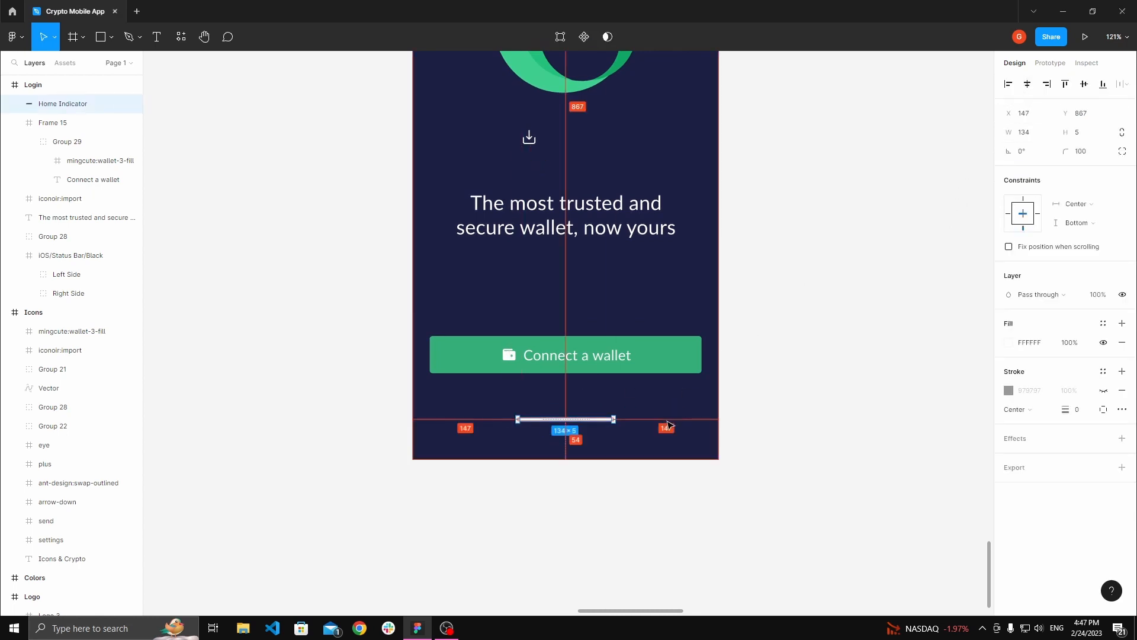
- Nudge the home indicator down to Y 913, leaving 8 between it and the Login frame's bottom edge
{"action": "key", "text": "shift+Down"}
{"action": "key", "text": "shift+Down"}
{"action": "key", "text": "shift+Down"}
{"action": "key", "text": "shift+Down"}
{"action": "key", "text": "Down"}
{"action": "key", "text": "Down"}
{"action": "key", "text": "Down"}
{"action": "key", "text": "Down"}
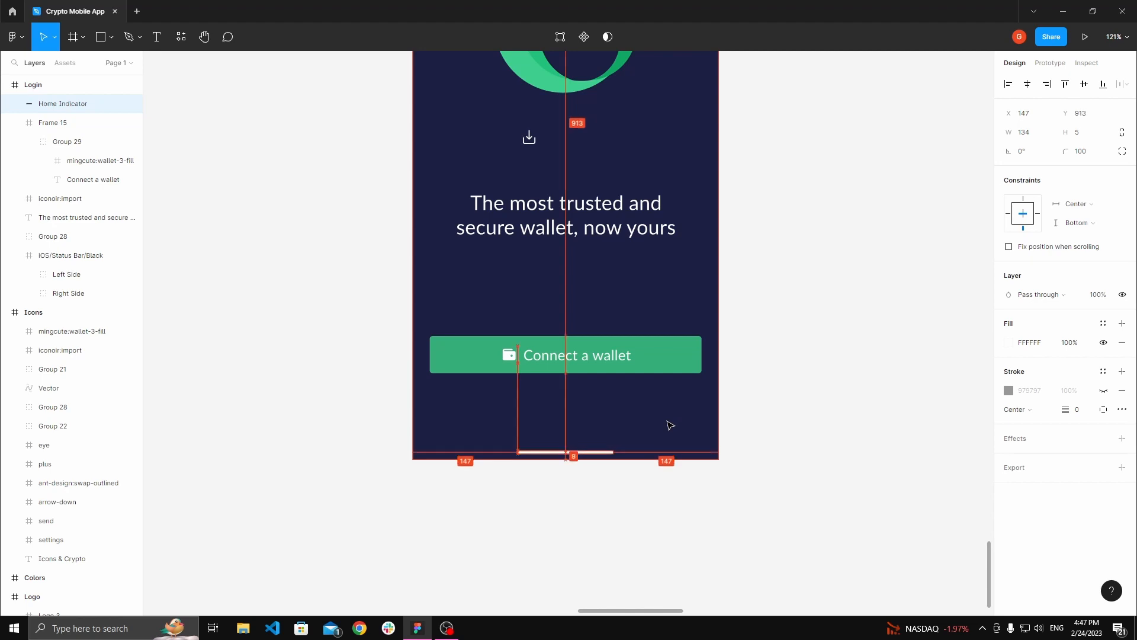
{"action": "key", "text": "Escape"}
{"action": "key", "text": "space"}
{"action": "scroll", "coordinate": [628, 421], "scroll_direction": "up", "scroll_amount": 3}
{"action": "left_click", "coordinate": [629, 420]}
{"action": "key", "text": "Down"}
{"action": "key", "text": "Down"}
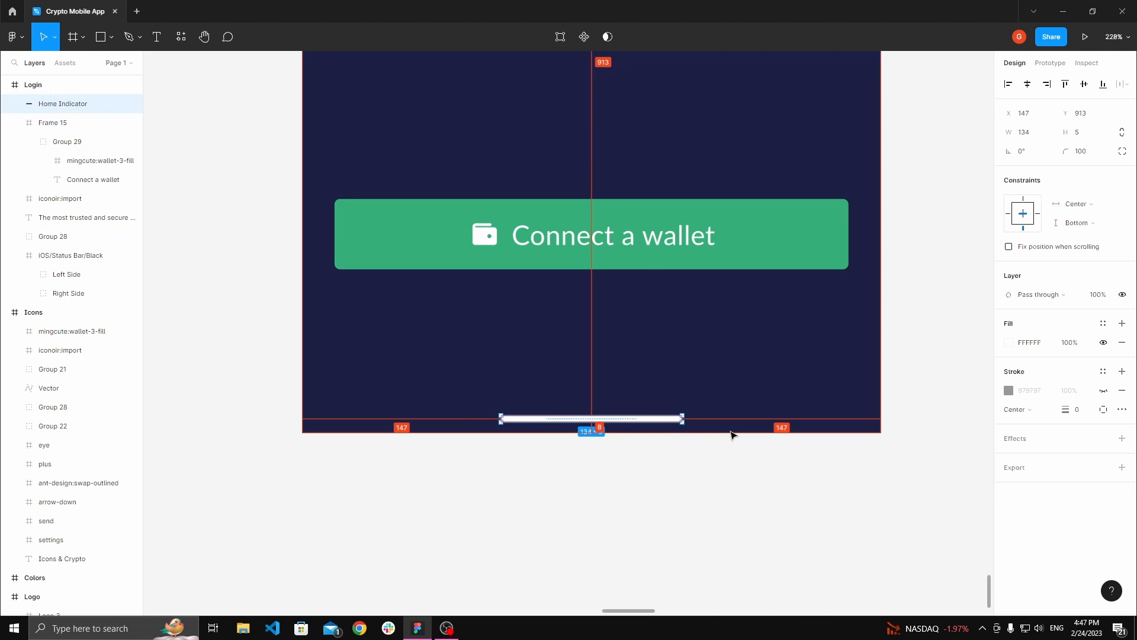
- Move the home indicator up to just below the Connect a wallet button and nudge it back down to Y 896
{"action": "key", "text": "Escape"}
{"action": "scroll", "coordinate": [733, 435], "scroll_direction": "down", "scroll_amount": 3}
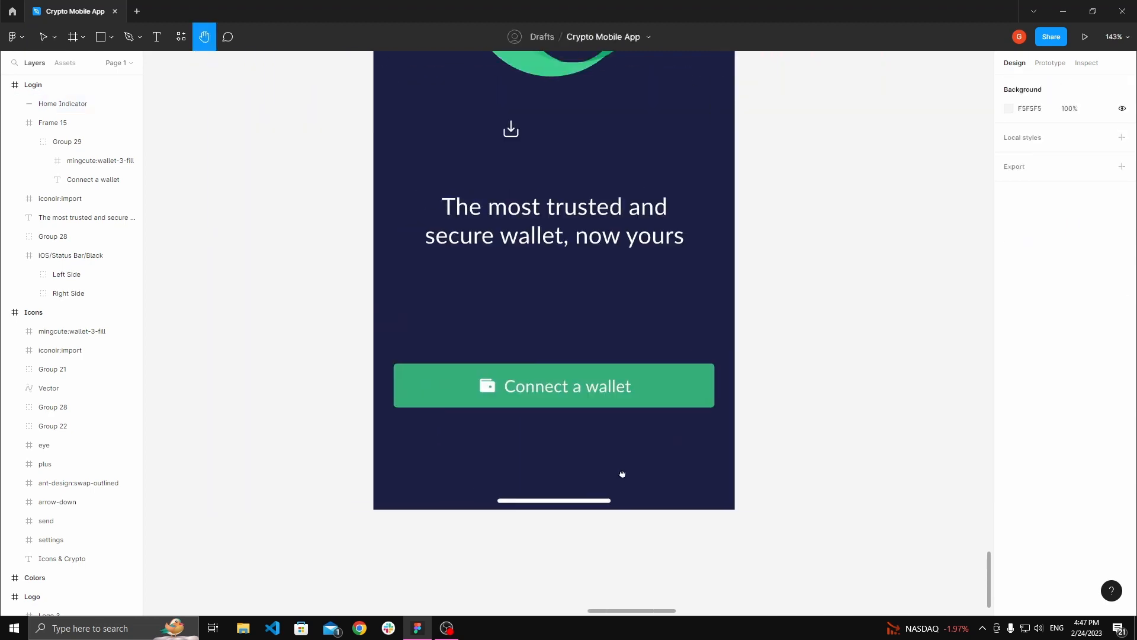
{"action": "left_click_drag", "start_coordinate": [623, 515], "coordinate": [623, 441]}
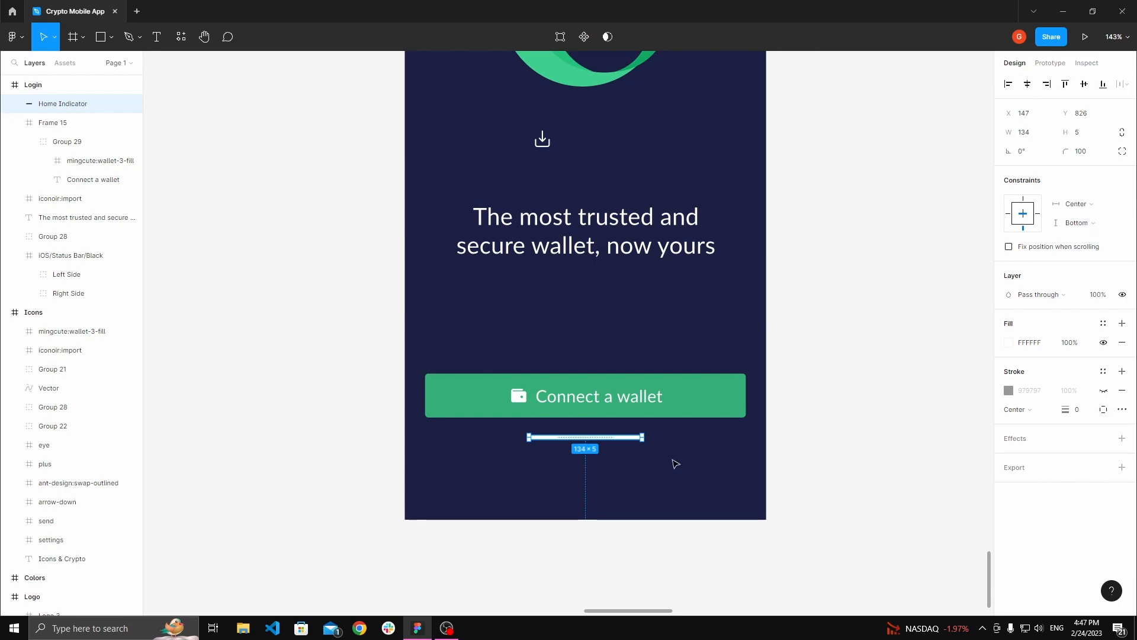
{"action": "key", "text": "alt"}
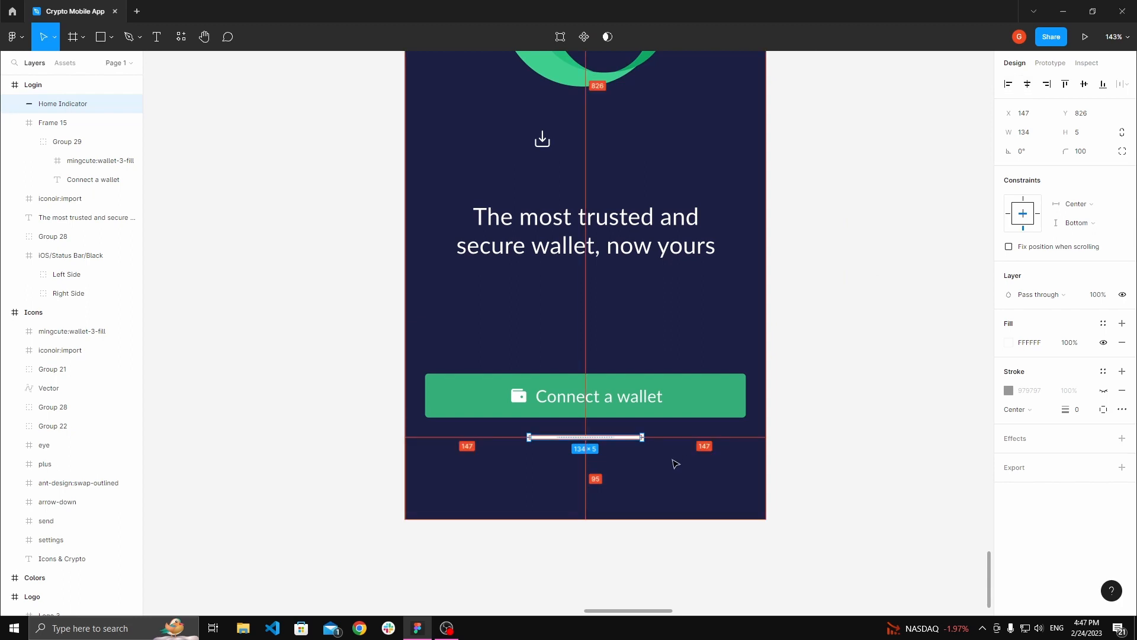
{"action": "key", "text": "shift+Down"}
{"action": "key", "text": "shift+Down"}
{"action": "key", "text": "shift+Down"}
{"action": "key", "text": "shift+Down"}
{"action": "key", "text": "shift+Down"}
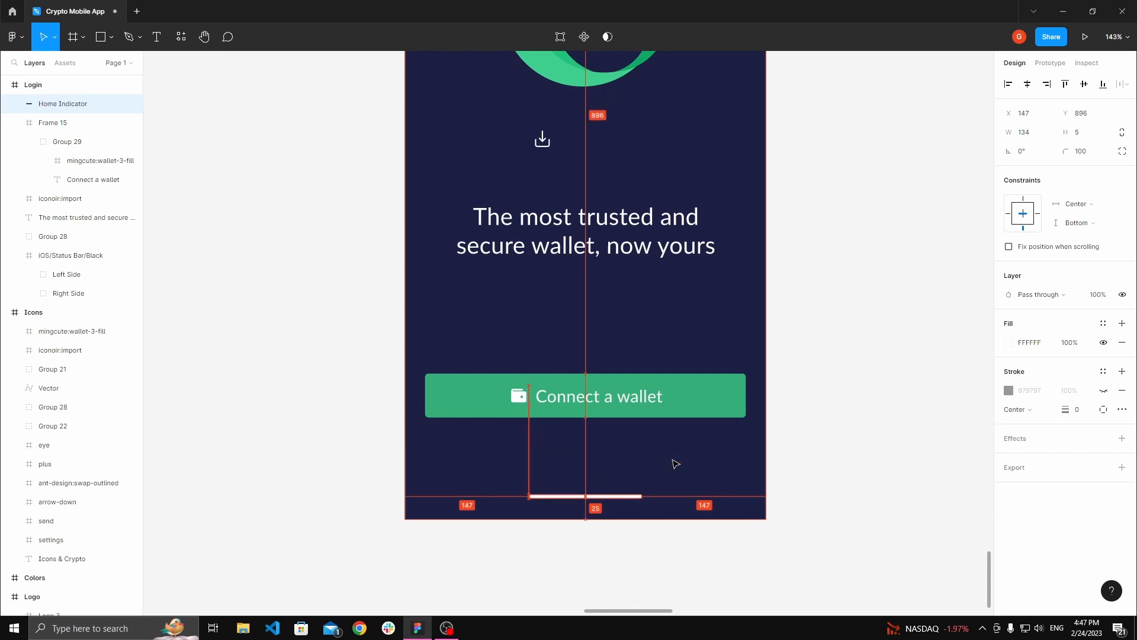
- Nudge the home indicator up and down in 10 px increments, ending at Y 886
{"action": "key", "text": "shift+Up"}
{"action": "key", "text": "shift+Up"}
{"action": "key", "text": "shift+Up"}
{"action": "key", "text": "shift+Up"}
{"action": "key", "text": "shift+Up"}
{"action": "key", "text": "shift+Down"}
{"action": "key", "text": "shift+Down"}
{"action": "key", "text": "shift+Down"}
{"action": "key", "text": "shift+Down"}
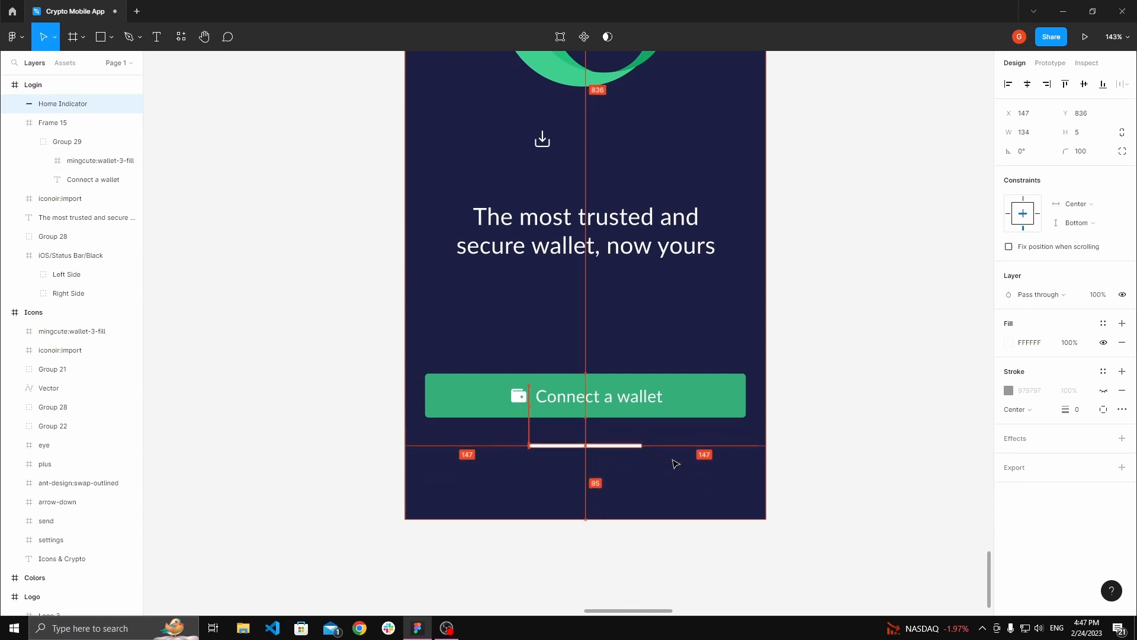
{"action": "key", "text": "shift+Down"}
{"action": "key", "text": "shift+Down"}
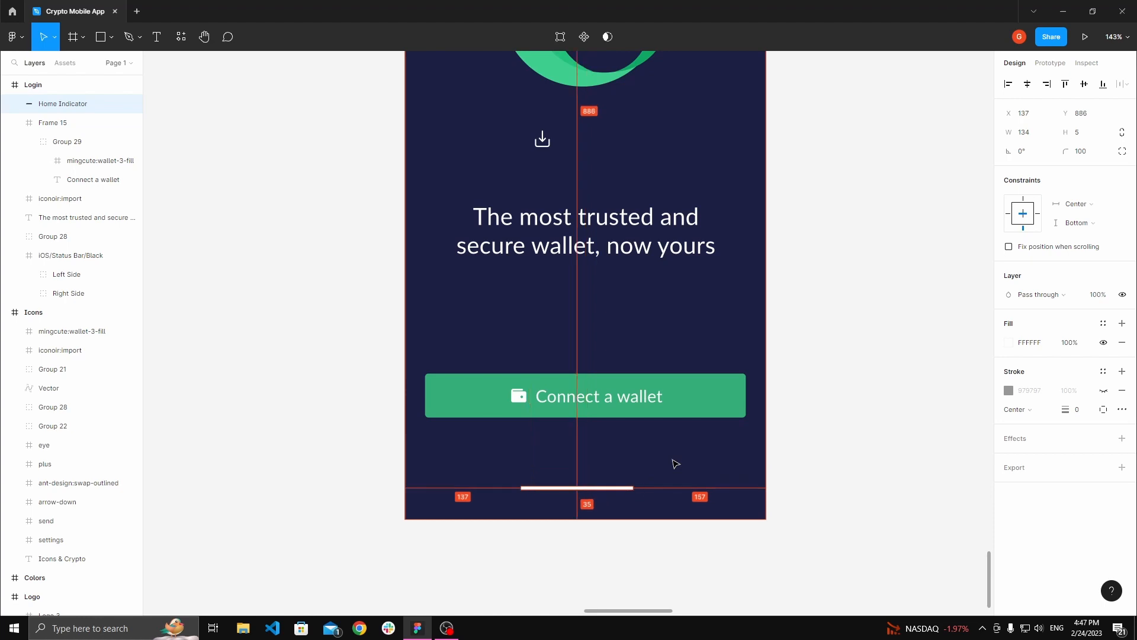
- Nudge the home indicator sideways in 10 px increments, ending at X 137
{"action": "key", "text": "shift+Left"}
{"action": "key", "text": "shift+Right"}
{"action": "key", "text": "shift+Right"}
{"action": "key", "text": "shift+Left"}
{"action": "key", "text": "shift+Left"}
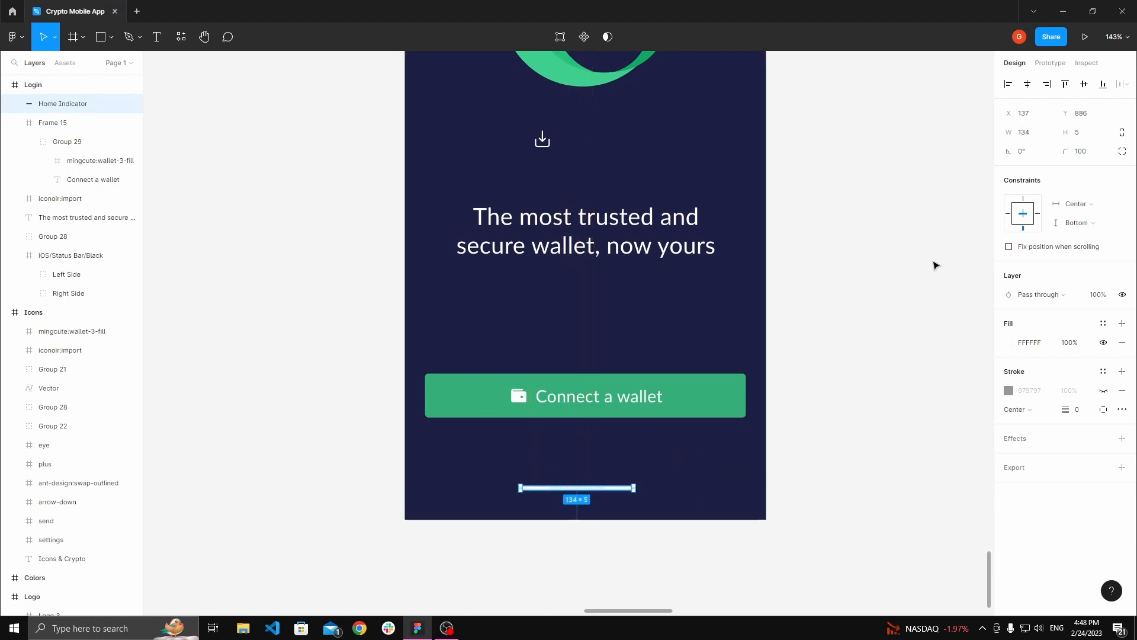
- Center the home indicator horizontally in the Login frame and nudge it down to Y 913
{"action": "left_click", "coordinate": [1027, 84]}
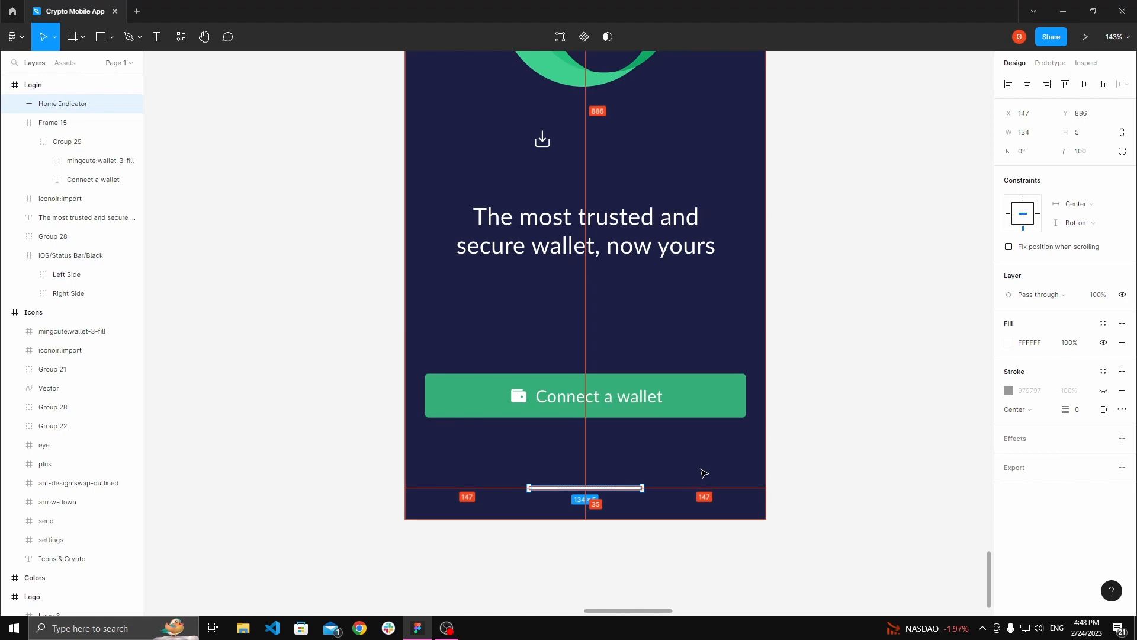
{"action": "key", "text": "shift+Down"}
{"action": "key", "text": "shift+Down"}
{"action": "key", "text": "shift+Down"}
{"action": "key", "text": "Up"}
{"action": "key", "text": "Up"}
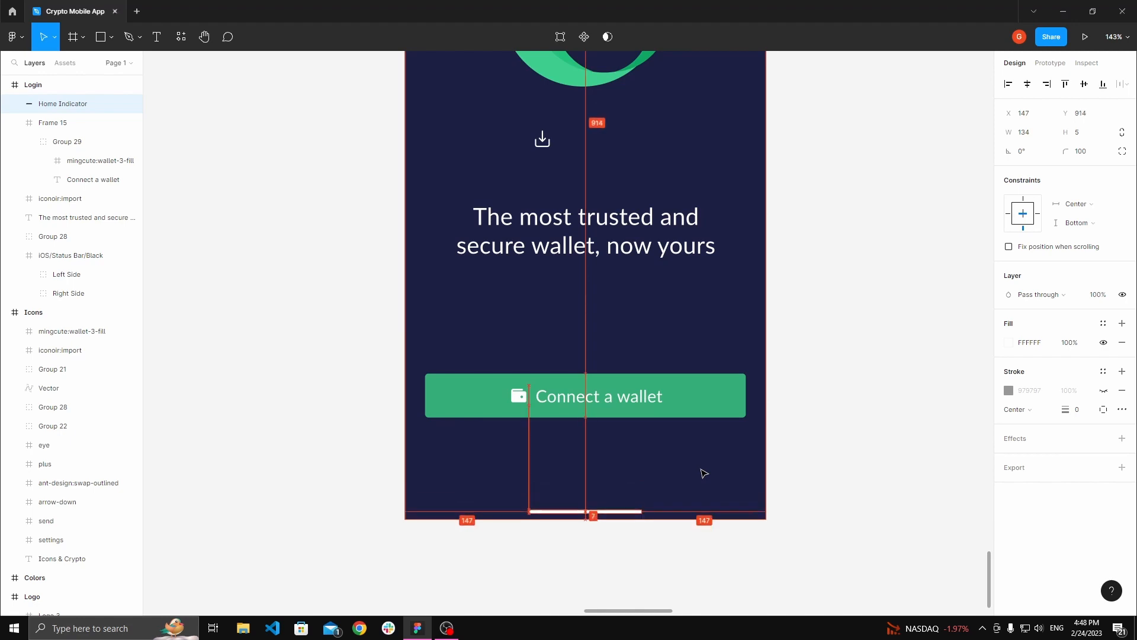
{"action": "key", "text": "Up"}
{"action": "left_click", "coordinate": [692, 472]}
- Move the Connect a wallet button up to Y 686, keeping it horizontally centered in the Login frame
{"action": "left_click_drag", "start_coordinate": [635, 485], "coordinate": [657, 447]}
{"action": "scroll", "coordinate": [637, 475], "scroll_direction": "up", "scroll_amount": 2}
{"action": "left_click", "coordinate": [688, 336]}
{"action": "left_click", "coordinate": [690, 377]}
{"action": "left_click_drag", "start_coordinate": [702, 413], "coordinate": [650, 401]}
{"action": "scroll", "coordinate": [693, 462], "scroll_direction": "down", "scroll_amount": 2}
{"action": "key", "text": "v"}
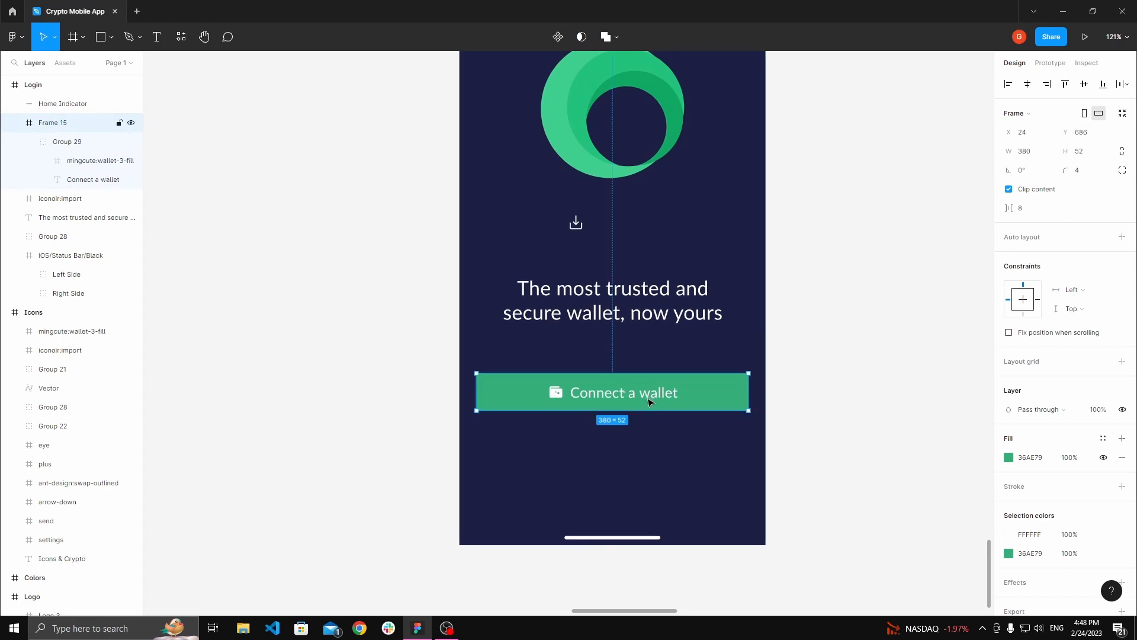
- Duplicate the Connect a wallet button directly below the original, placing the copy at Y 752
{"action": "left_click_drag", "start_coordinate": [651, 401], "coordinate": [675, 418]}
{"action": "left_click", "coordinate": [788, 417]}
{"action": "key", "text": "space"}
{"action": "scroll", "coordinate": [657, 411], "scroll_direction": "up", "scroll_amount": 3}
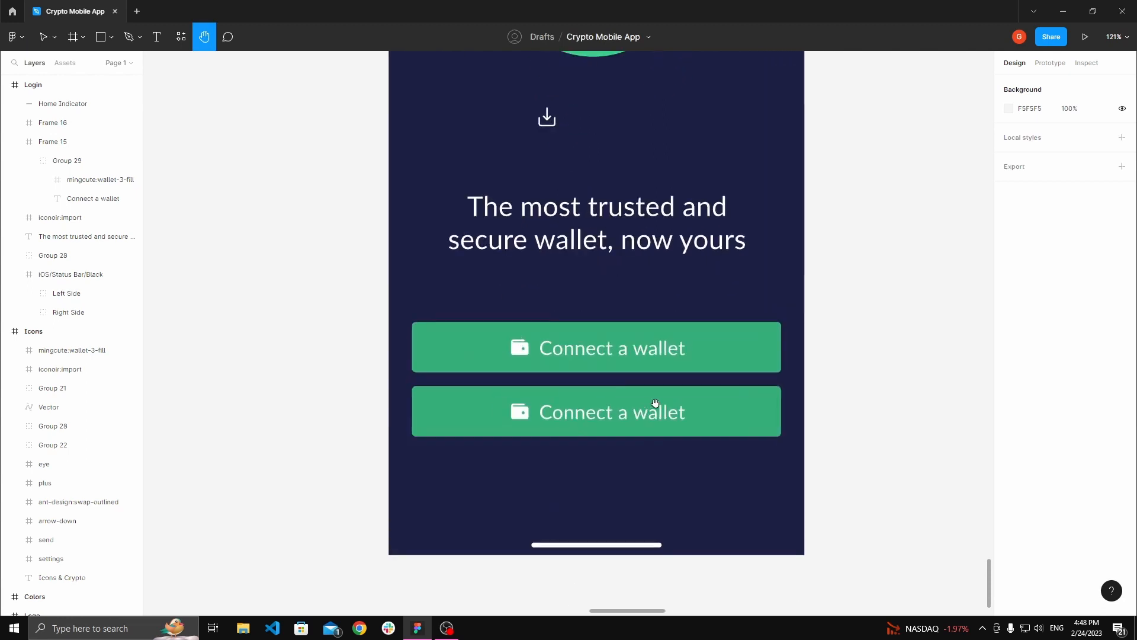
- Copy the white import icon located between the logo and the headline
{"action": "left_click", "coordinate": [640, 408]}
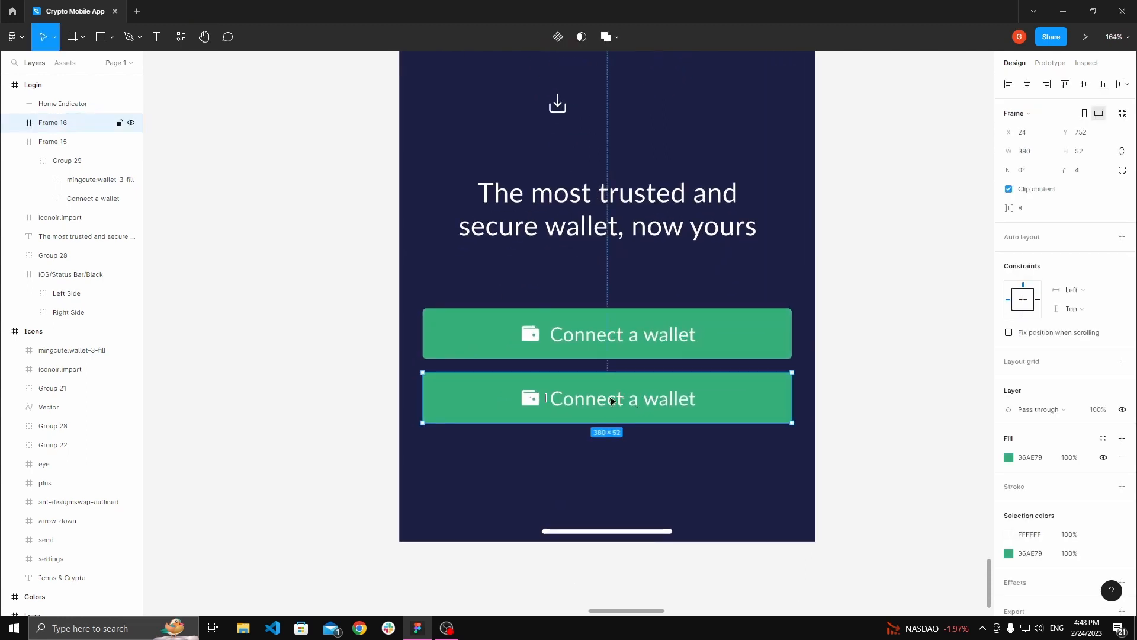
{"action": "double_click", "coordinate": [618, 402]}
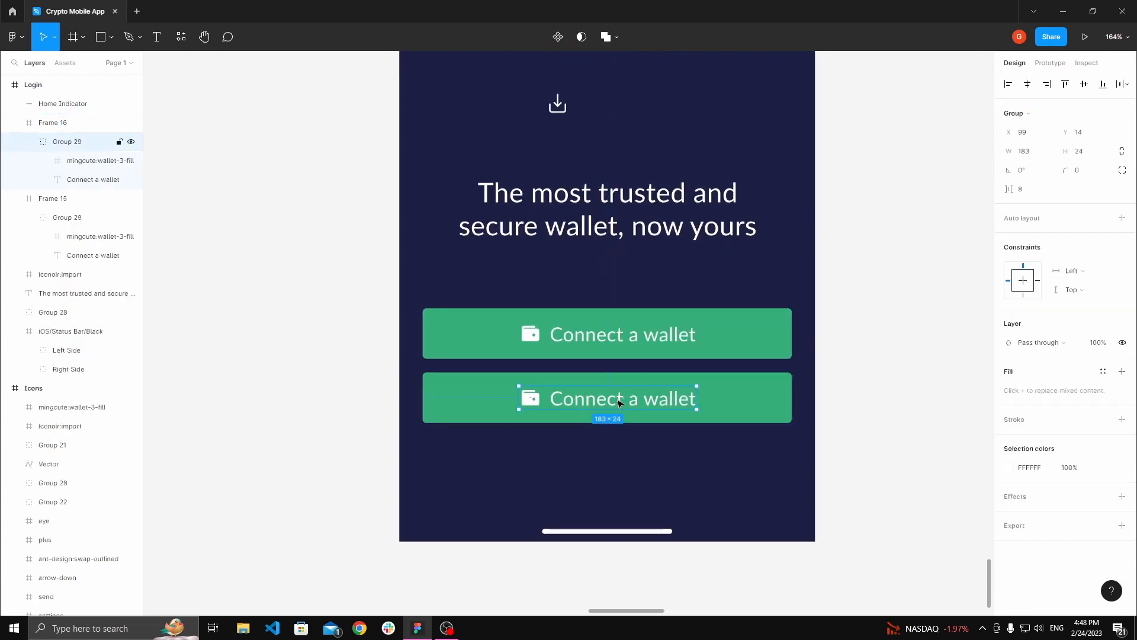
{"action": "scroll", "coordinate": [486, 134], "scroll_direction": "up", "scroll_amount": 1}
{"action": "scroll", "coordinate": [562, 196], "scroll_direction": "up", "scroll_amount": 3}
{"action": "left_click", "coordinate": [562, 207]}
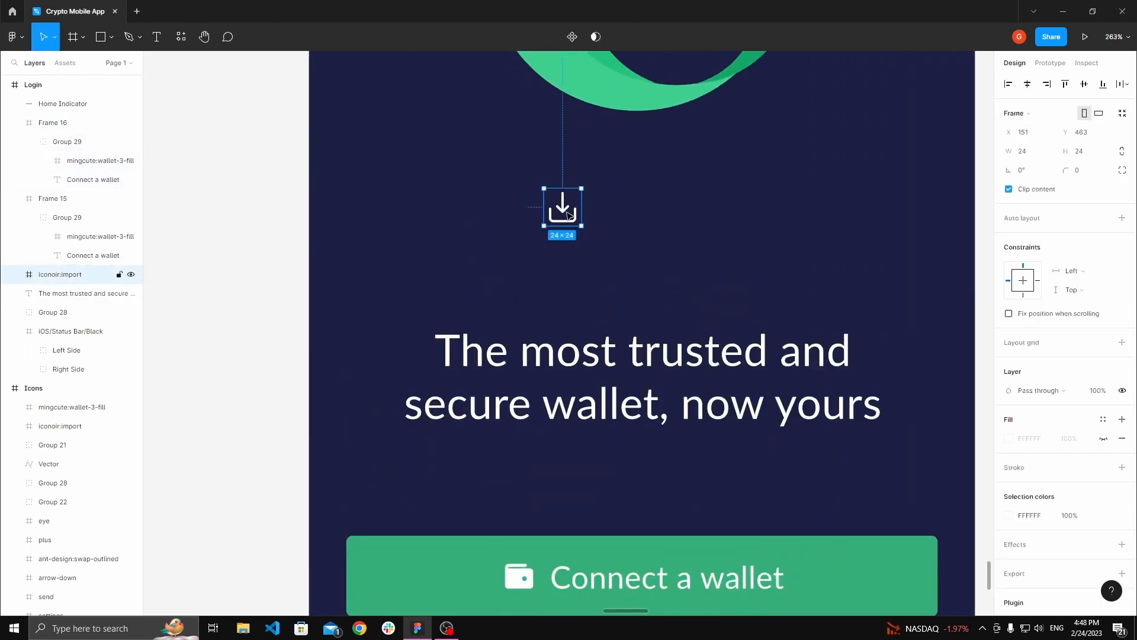
{"action": "right_click", "coordinate": [565, 213]}
{"action": "left_click", "coordinate": [578, 219]}
{"action": "scroll", "coordinate": [522, 333], "scroll_direction": "down", "scroll_amount": 6}
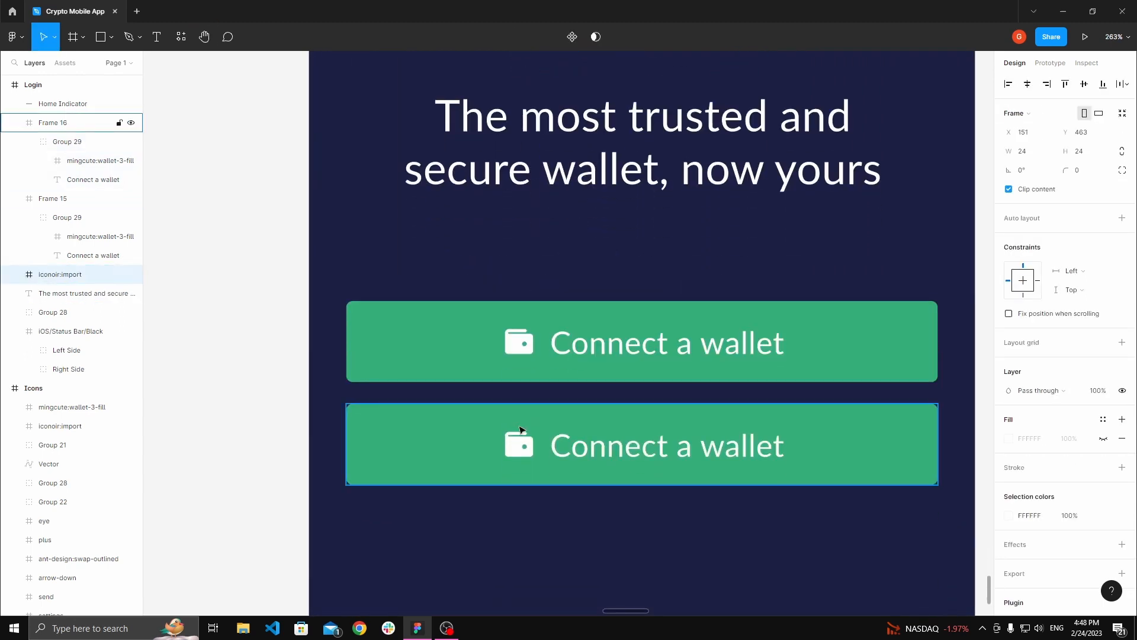
{"action": "scroll", "coordinate": [523, 333], "scroll_direction": "down", "scroll_amount": 6}
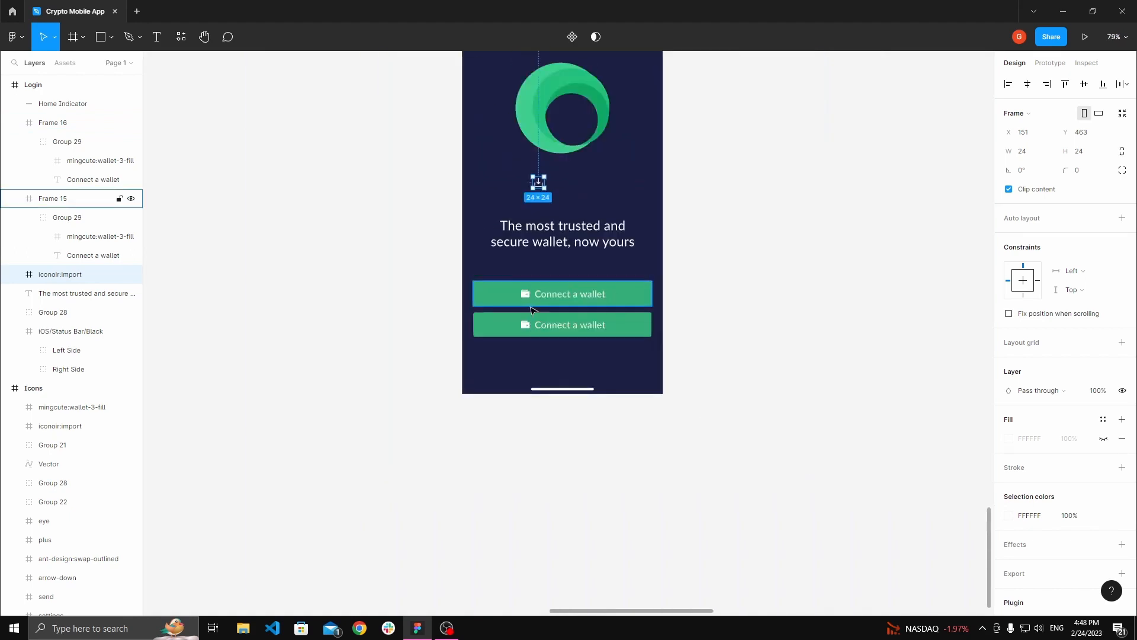
{"action": "left_click", "coordinate": [582, 207]}
{"action": "scroll", "coordinate": [568, 204], "scroll_direction": "up", "scroll_amount": 5}
{"action": "left_click", "coordinate": [507, 204]}
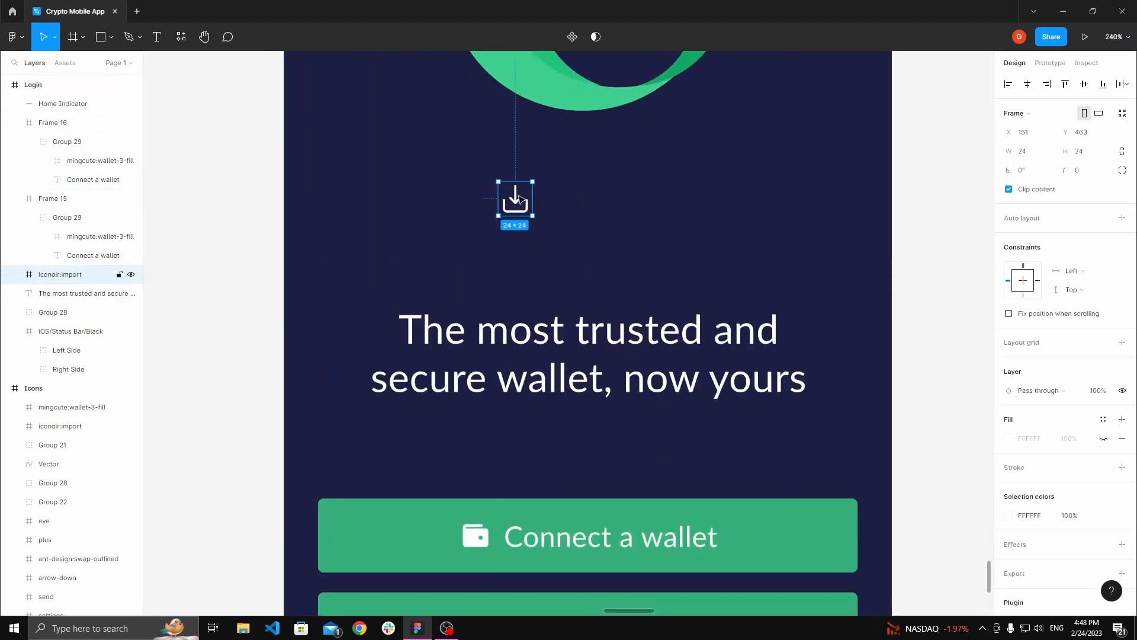
{"action": "right_click", "coordinate": [519, 199]}
{"action": "left_click", "coordinate": [521, 204]}
- Replace the wallet icon in the lower button with the copied import icon
{"action": "scroll", "coordinate": [507, 226], "scroll_direction": "down", "scroll_amount": 2}
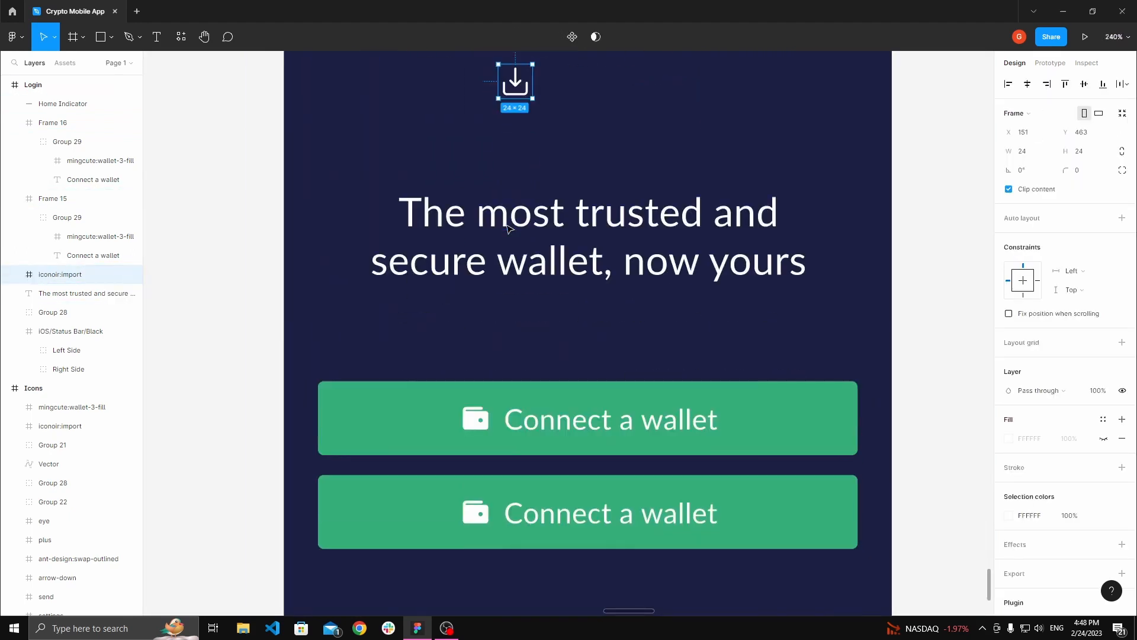
{"action": "scroll", "coordinate": [508, 227], "scroll_direction": "up", "scroll_amount": 1}
{"action": "scroll", "coordinate": [459, 269], "scroll_direction": "down", "scroll_amount": 2}
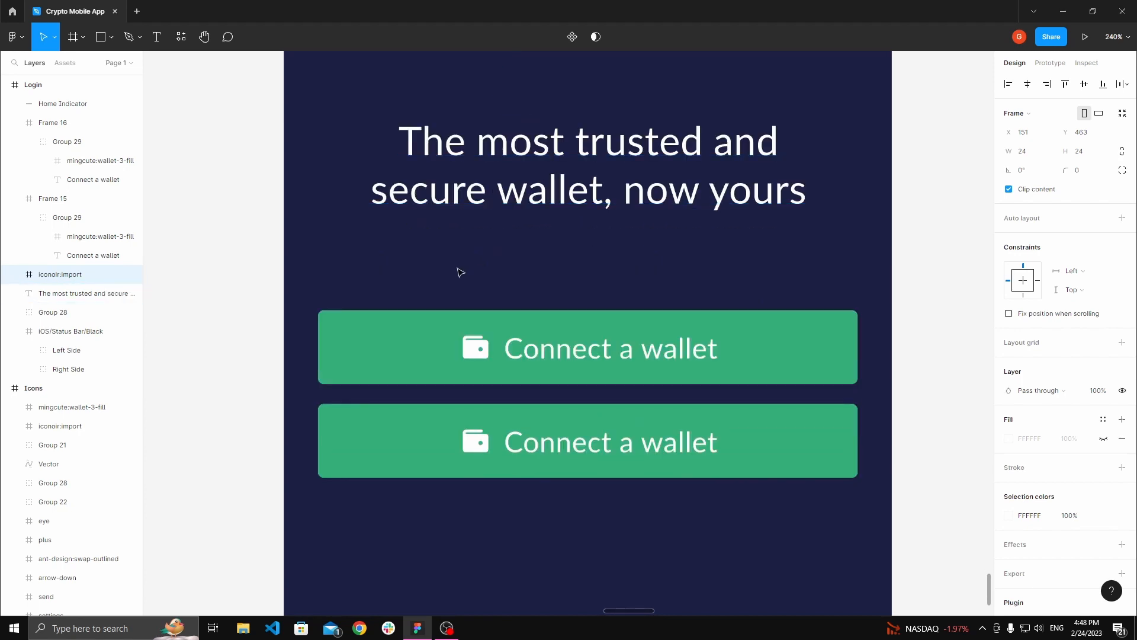
{"action": "scroll", "coordinate": [492, 290], "scroll_direction": "up", "scroll_amount": 2}
{"action": "scroll", "coordinate": [491, 245], "scroll_direction": "down", "scroll_amount": 4}
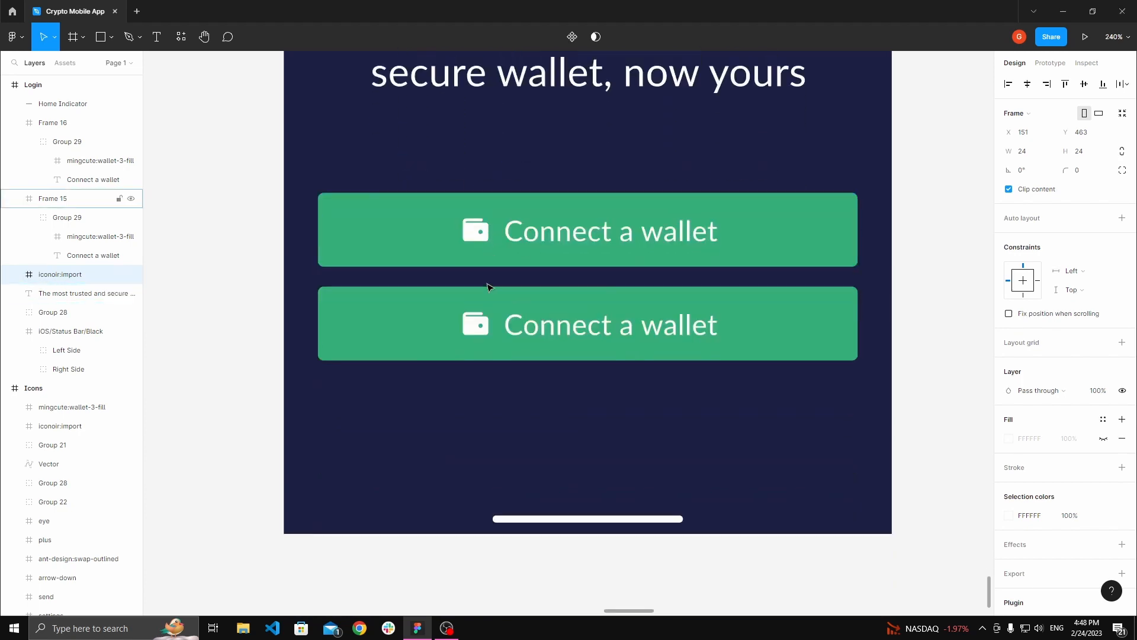
{"action": "scroll", "coordinate": [484, 329], "scroll_direction": "up", "scroll_amount": 3, "text": "ctrl"}
{"action": "left_click", "coordinate": [485, 329]}
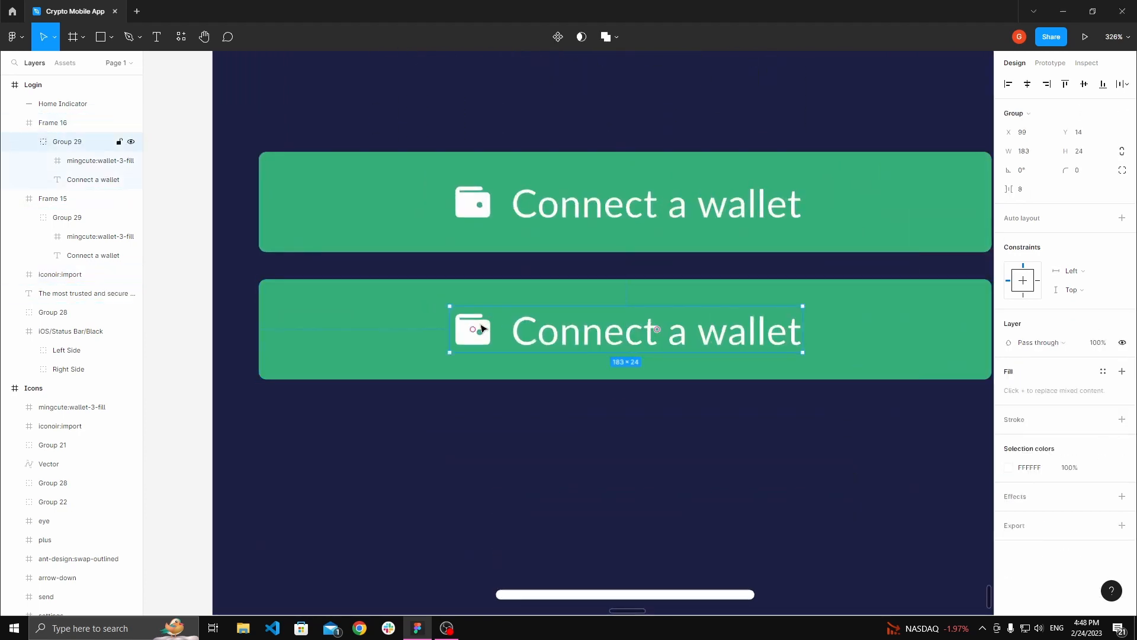
{"action": "double_click", "coordinate": [483, 329]}
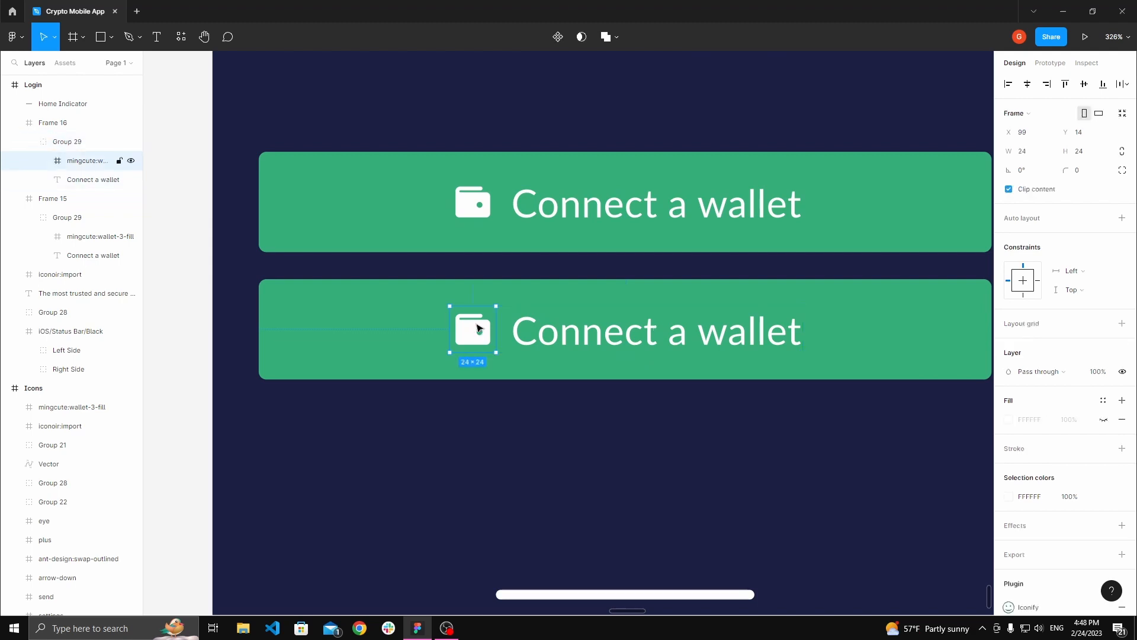
{"action": "right_click", "coordinate": [474, 327]}
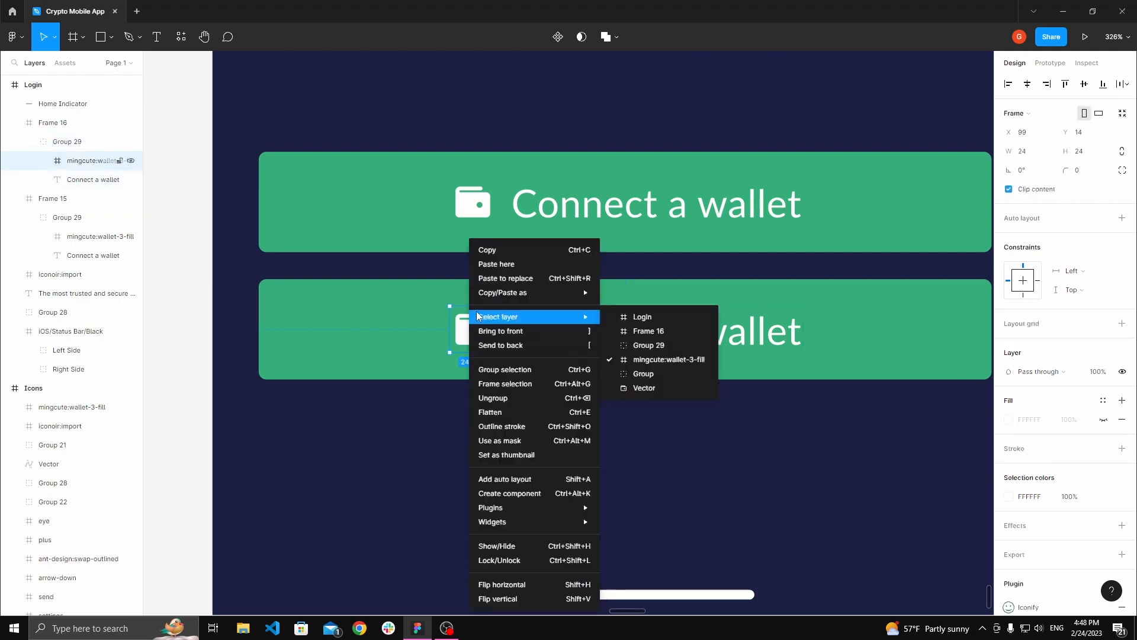
{"action": "left_click", "coordinate": [513, 284]}
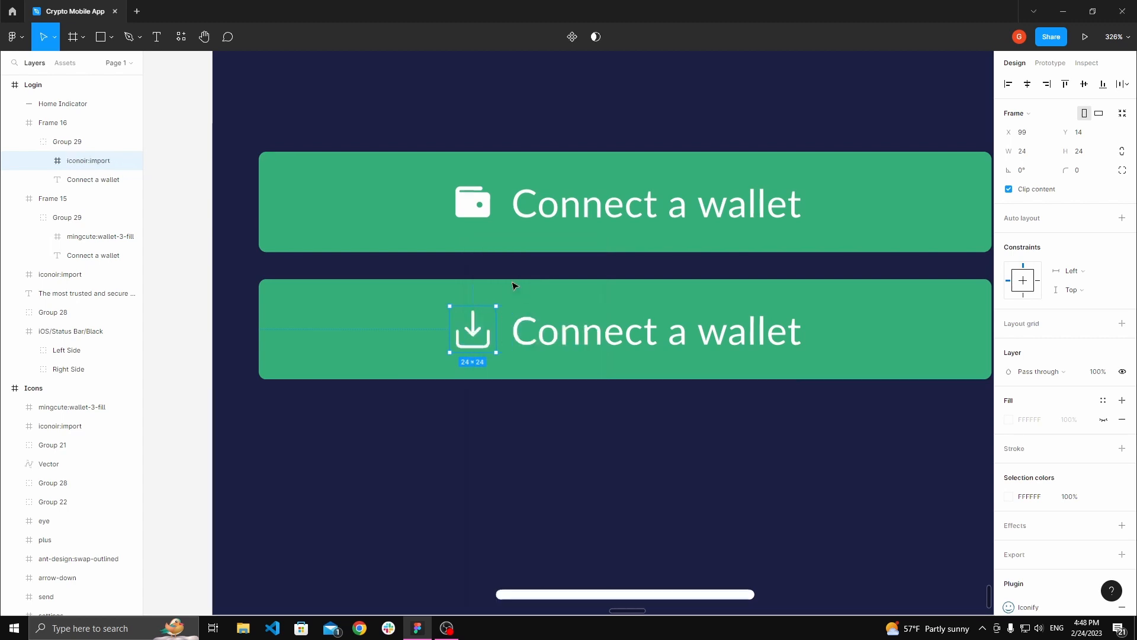
- Change the lower button's label to "Import wallet"
{"action": "left_click", "coordinate": [594, 336]}
{"action": "double_click", "coordinate": [594, 336]}
{"action": "scroll", "coordinate": [598, 336], "scroll_direction": "down", "scroll_amount": 3}
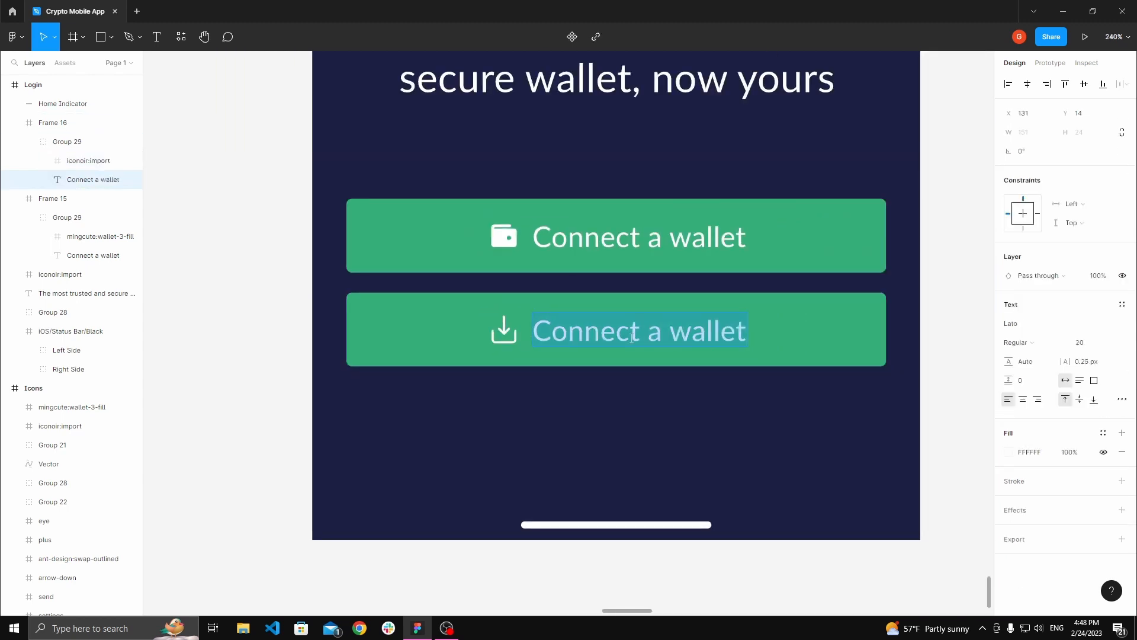
{"action": "type", "text": "Im["}
{"action": "key", "text": "BackSpace"}
{"action": "key", "text": "BackSpace"}
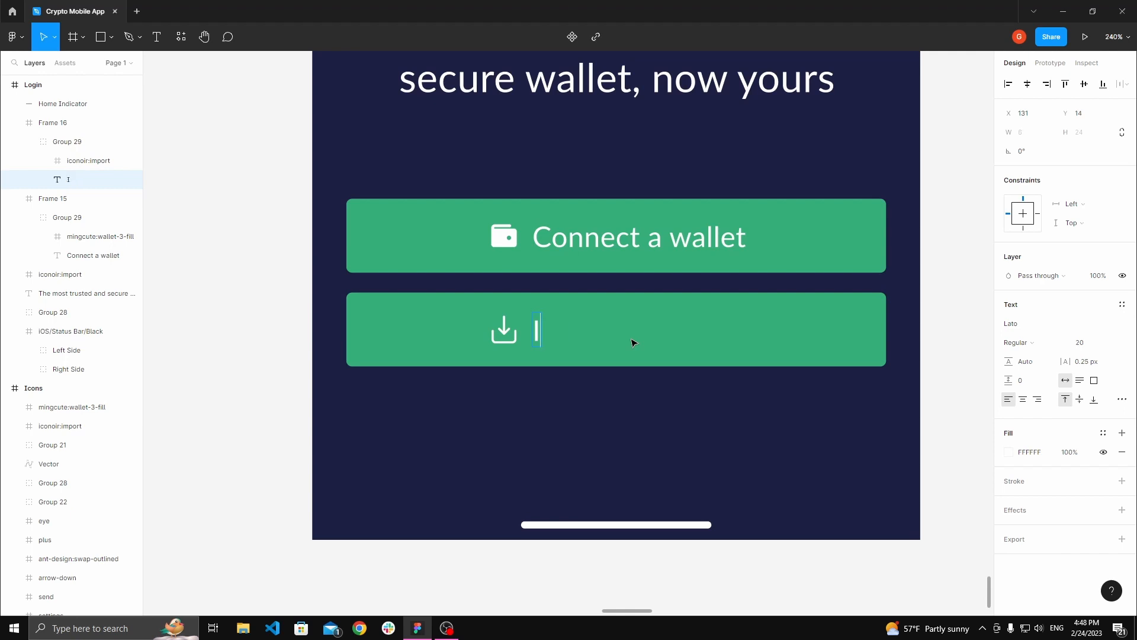
{"action": "type", "text": "mport wallet"}
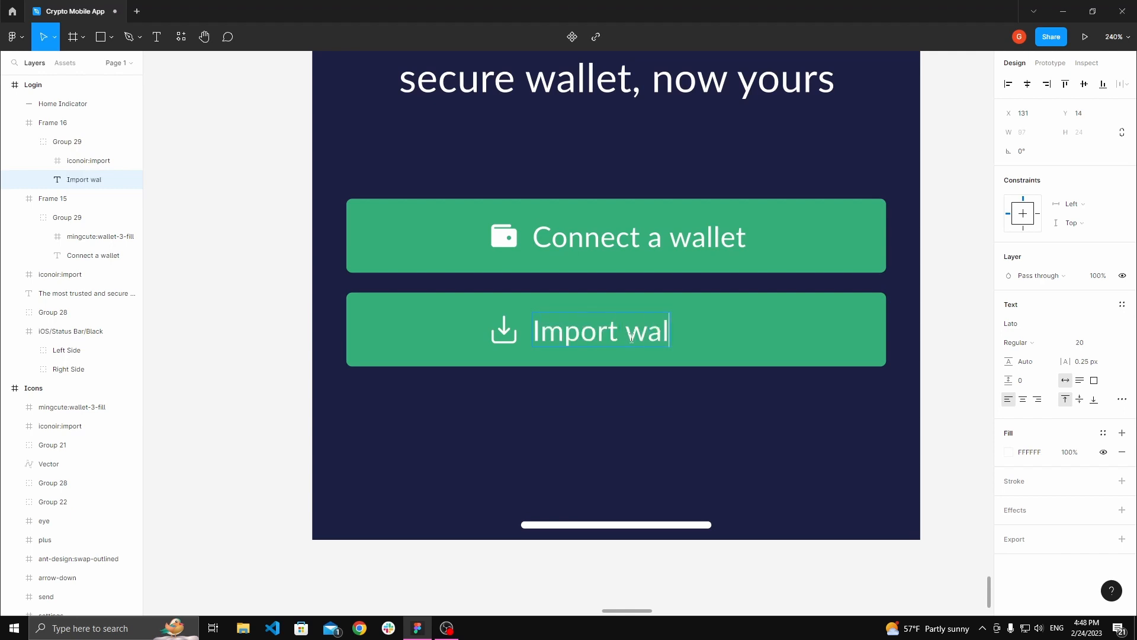
{"action": "left_click", "coordinate": [684, 403]}
{"action": "left_click", "coordinate": [684, 402]}
- Remove the green fill from the Import wallet button's frame
{"action": "left_click_drag", "start_coordinate": [679, 403], "coordinate": [635, 415]}
{"action": "scroll", "coordinate": [635, 415], "scroll_direction": "down", "scroll_amount": 2}
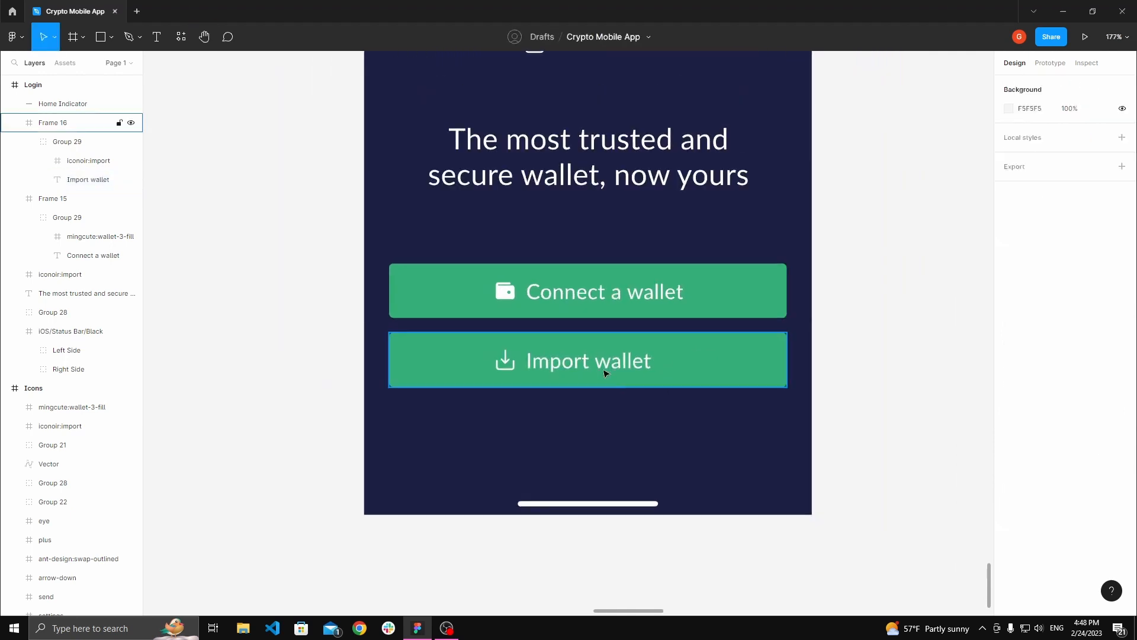
{"action": "double_click", "coordinate": [603, 367]}
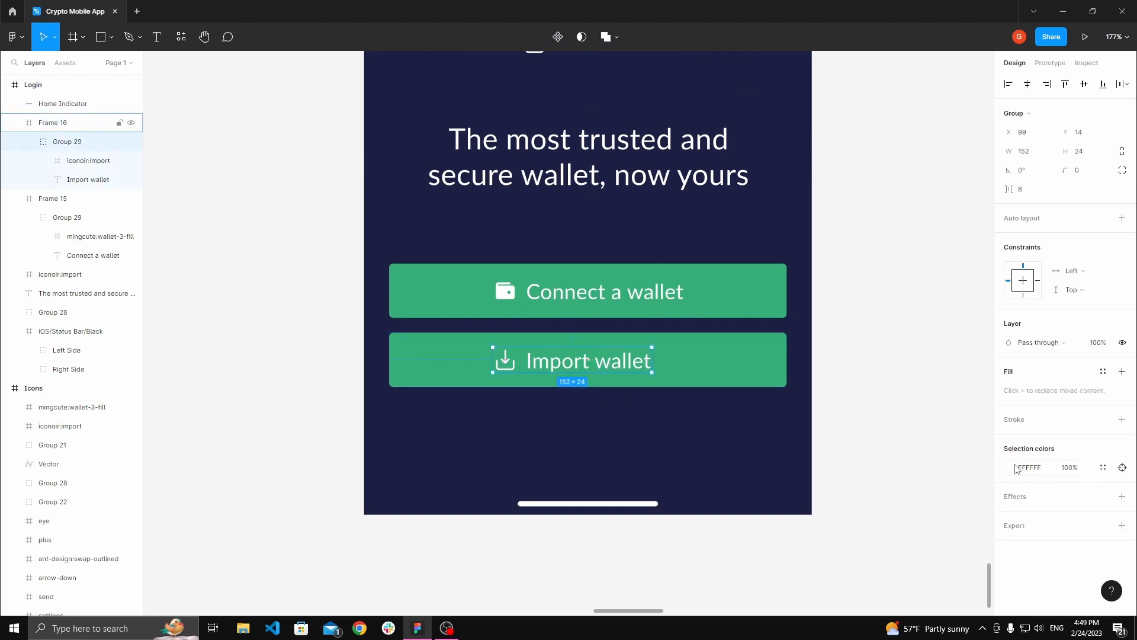
{"action": "left_click_drag", "start_coordinate": [650, 396], "coordinate": [607, 425]}
{"action": "left_click", "coordinate": [617, 429]}
{"action": "left_click", "coordinate": [676, 389]}
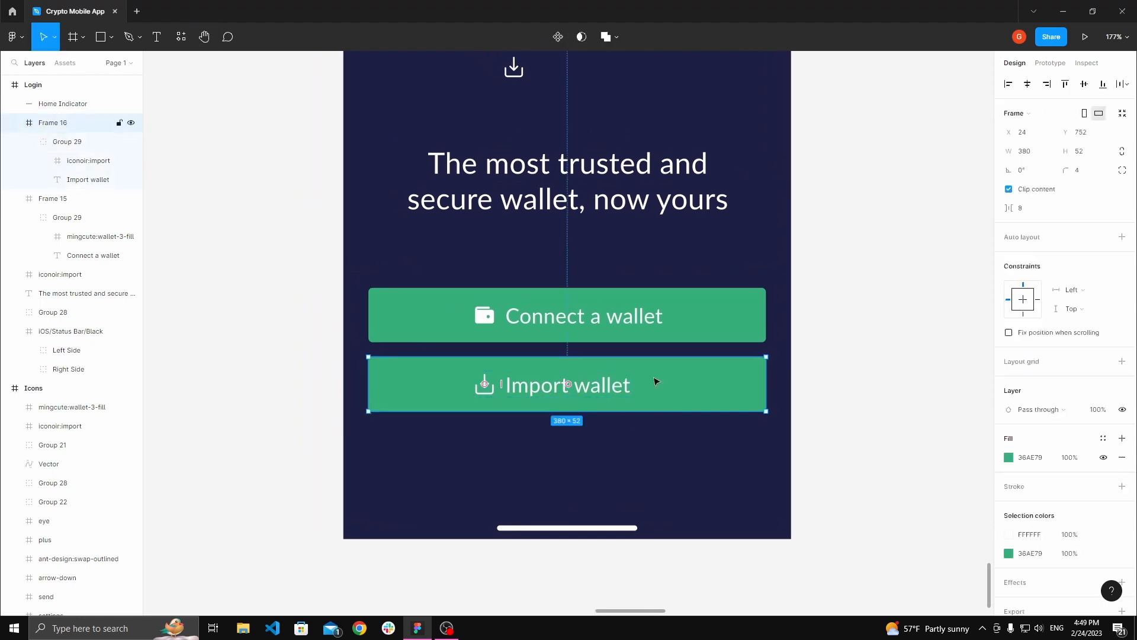
{"action": "left_click", "coordinate": [1120, 459]}
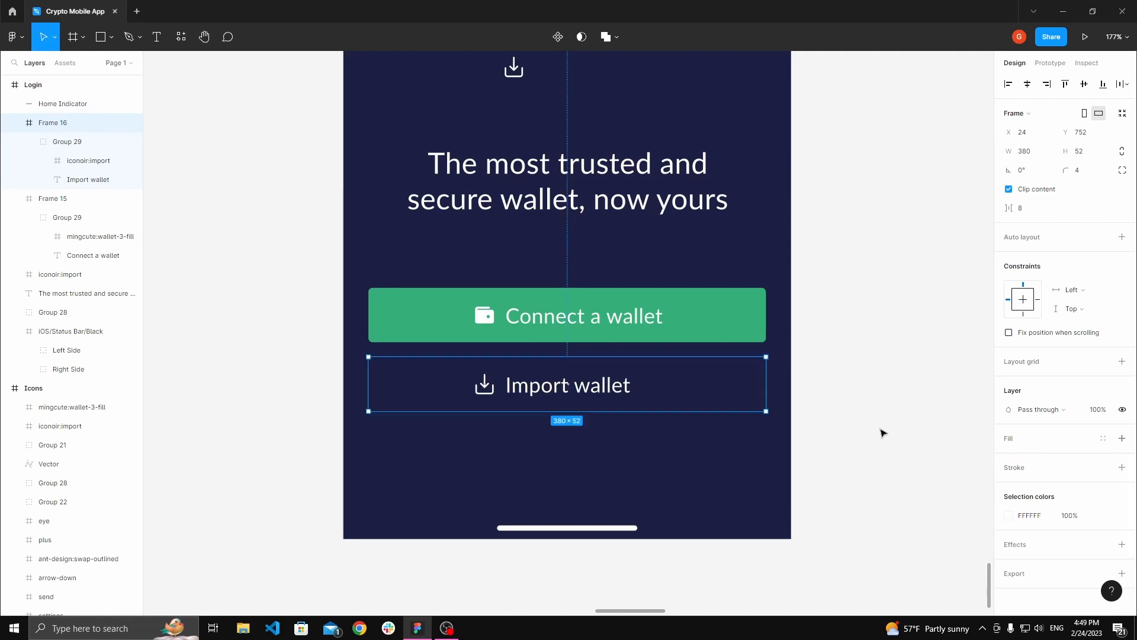
{"action": "left_click", "coordinate": [712, 431]}
- Nudge the Import wallet button up 2 px to Y 750, closer to the Connect a wallet button
{"action": "left_click", "coordinate": [60, 123]}
{"action": "left_click", "coordinate": [60, 198], "text": "shift"}
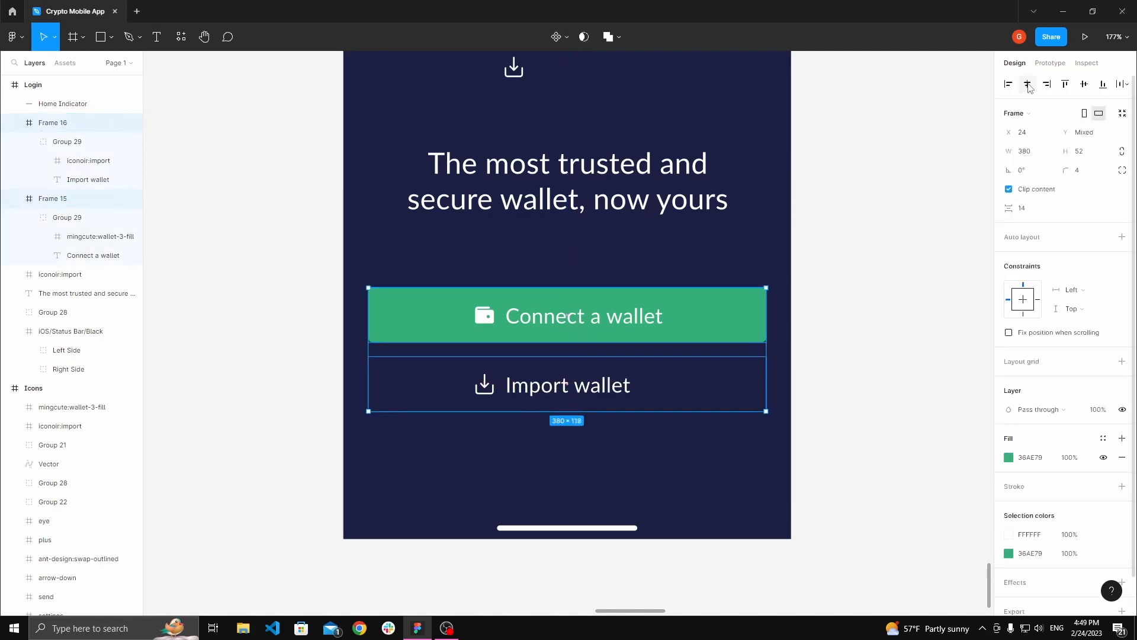
{"action": "left_click", "coordinate": [668, 396]}
{"action": "key", "text": "Up"}
{"action": "key", "text": "Up"}
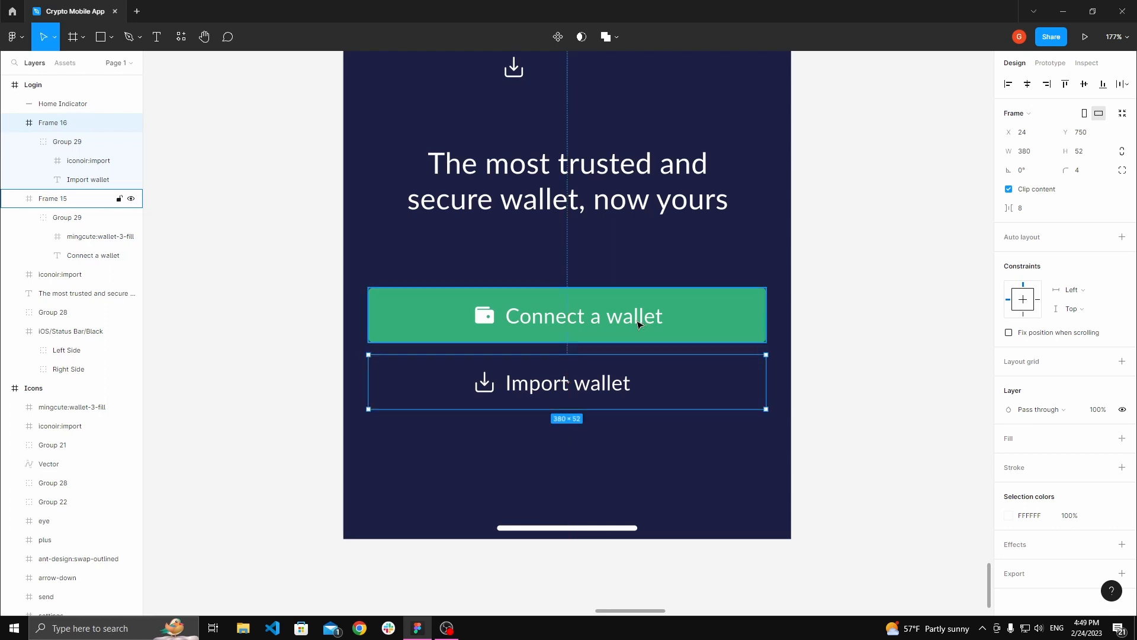
{"action": "key", "text": "Escape"}
- Group the Connect a wallet and Import wallet buttons together
{"action": "left_click", "coordinate": [645, 333]}
{"action": "left_click", "coordinate": [599, 273]}
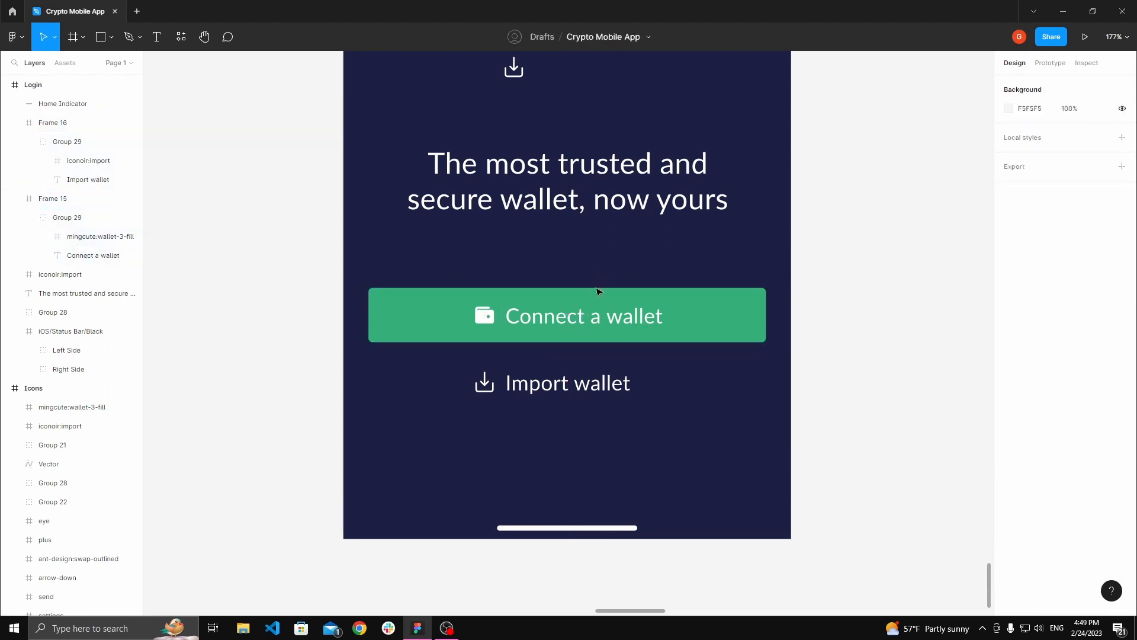
{"action": "left_click", "coordinate": [597, 320]}
{"action": "left_click", "coordinate": [571, 397], "text": "shift"}
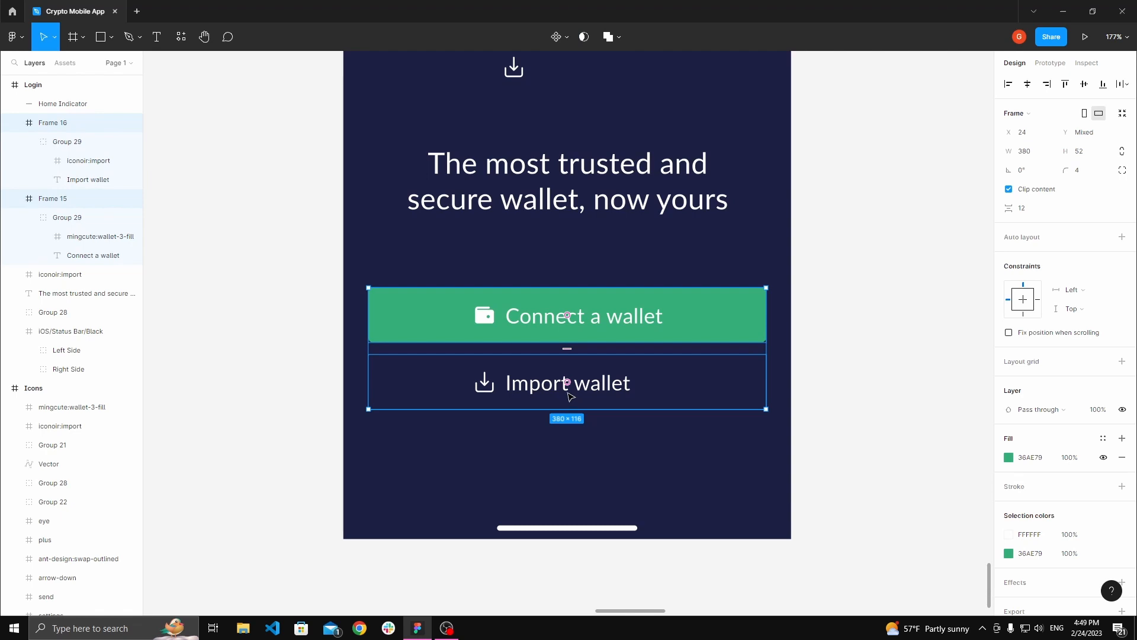
{"action": "key", "text": "ctrl+g"}
{"action": "key", "text": "Escape"}
{"action": "left_click", "coordinate": [571, 387]}
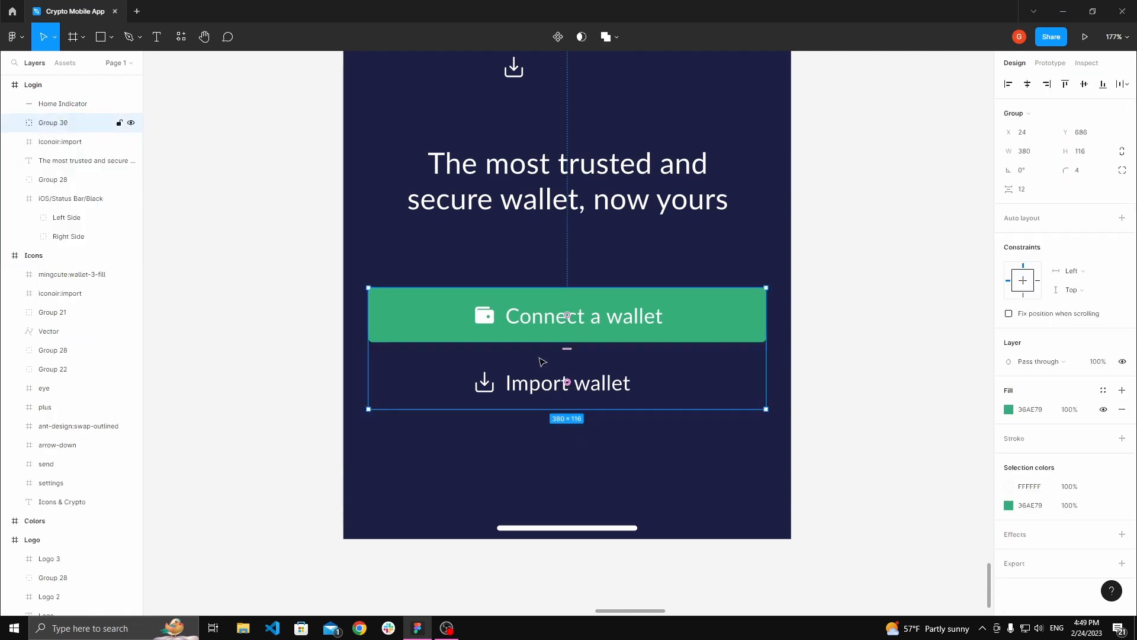
- Move the button group down to about 40 px above the home indicator
{"action": "key", "text": "alt"}
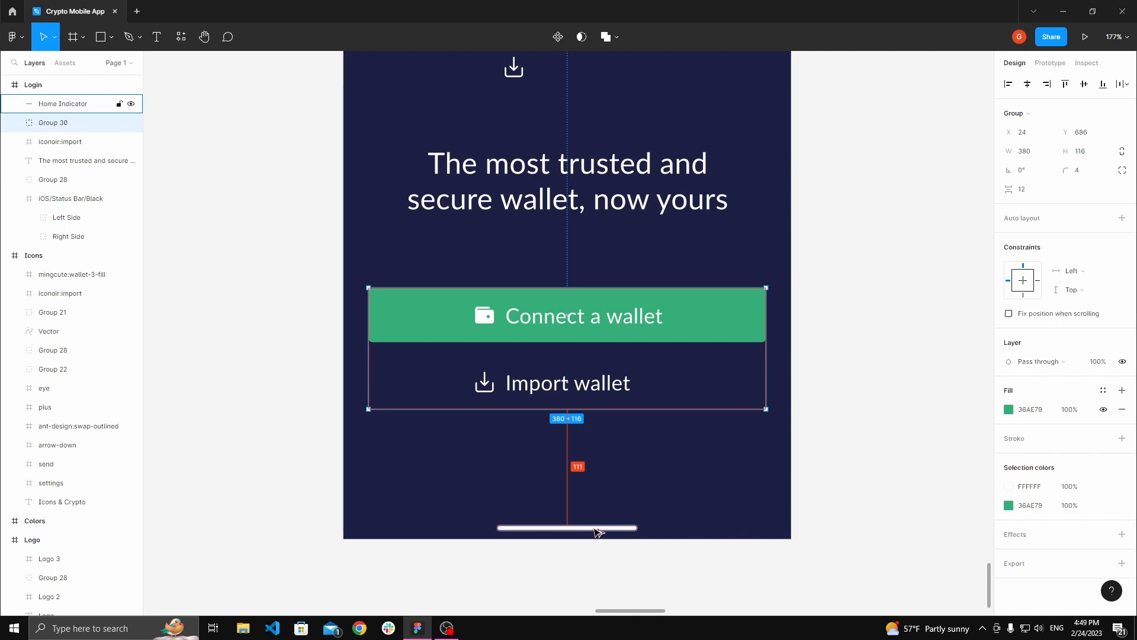
{"action": "key", "text": "shift+Down"}
{"action": "key", "text": "shift+Down"}
{"action": "key", "text": "shift+Down"}
{"action": "key", "text": "shift+Down"}
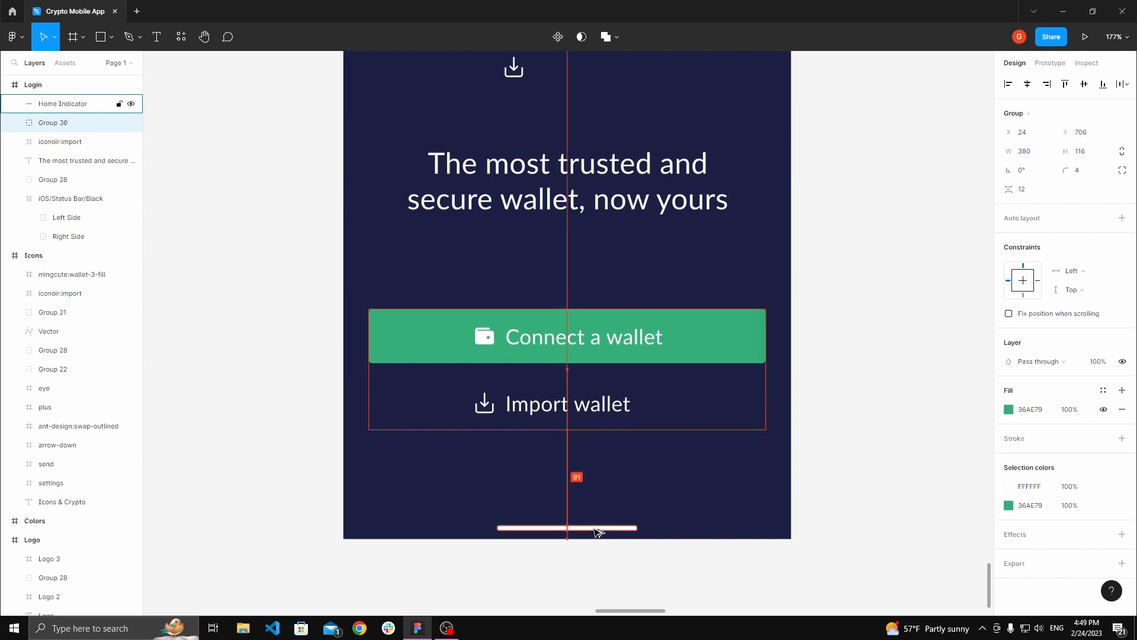
{"action": "key", "text": "shift+Down"}
{"action": "key", "text": "shift+Down"}
{"action": "key", "text": "shift+Down"}
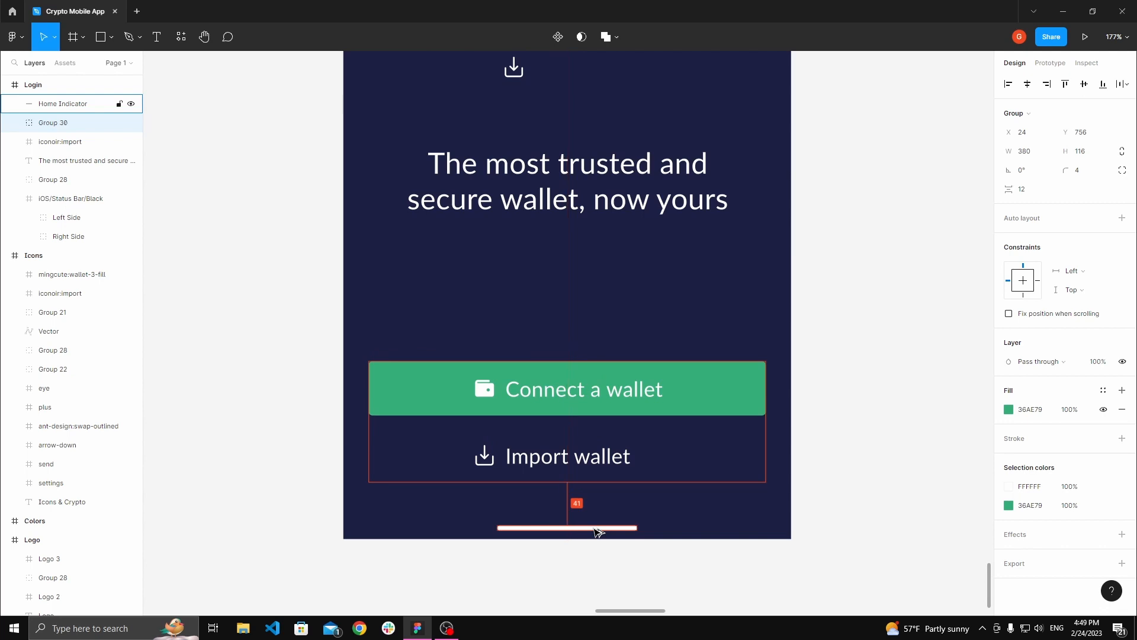
{"action": "key", "text": "shift+Down"}
{"action": "key", "text": "Up"}
{"action": "key", "text": "Up"}
{"action": "key", "text": "Up"}
{"action": "key", "text": "Up"}
{"action": "key", "text": "Up"}
{"action": "key", "text": "Up"}
{"action": "key", "text": "Up"}
{"action": "key", "text": "Up"}
{"action": "key", "text": "Up"}
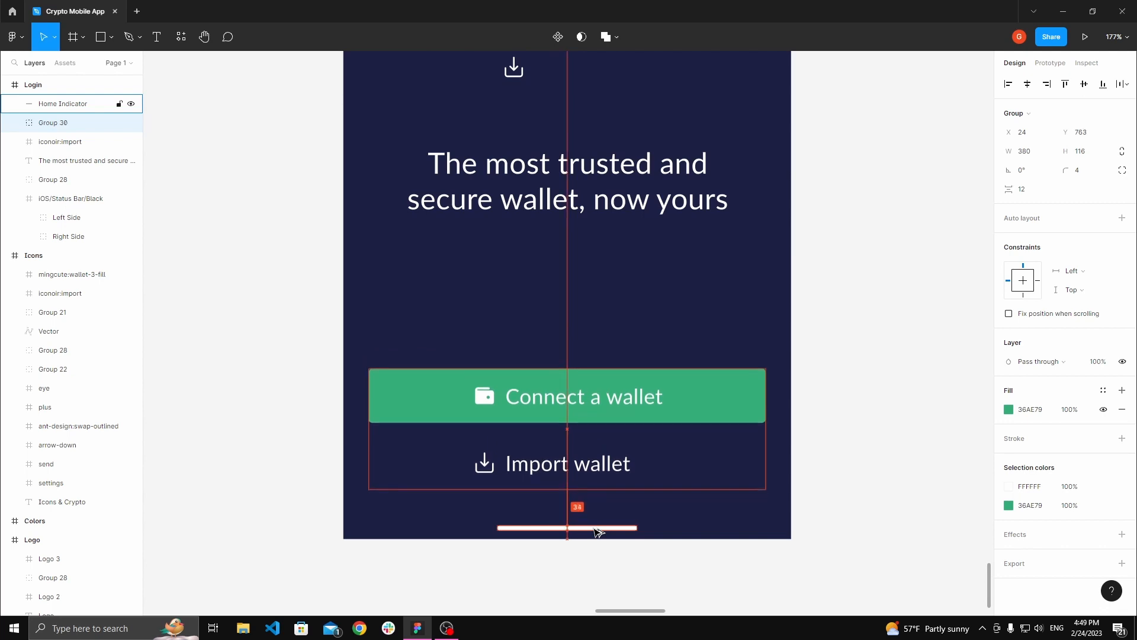
{"action": "left_click", "coordinate": [830, 468]}
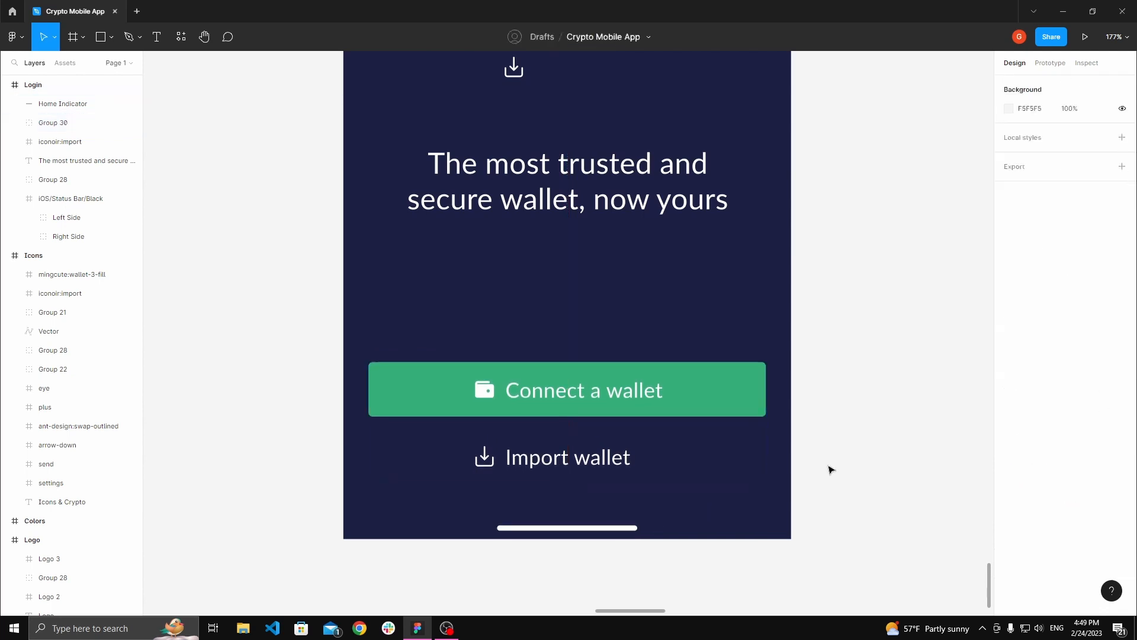
- Move the headline text down to Y 649, closer to the Connect a wallet button
{"action": "key", "text": "space"}
{"action": "scroll", "coordinate": [795, 438], "scroll_direction": "down", "scroll_amount": 4}
{"action": "left_click_drag", "start_coordinate": [757, 424], "coordinate": [655, 462]}
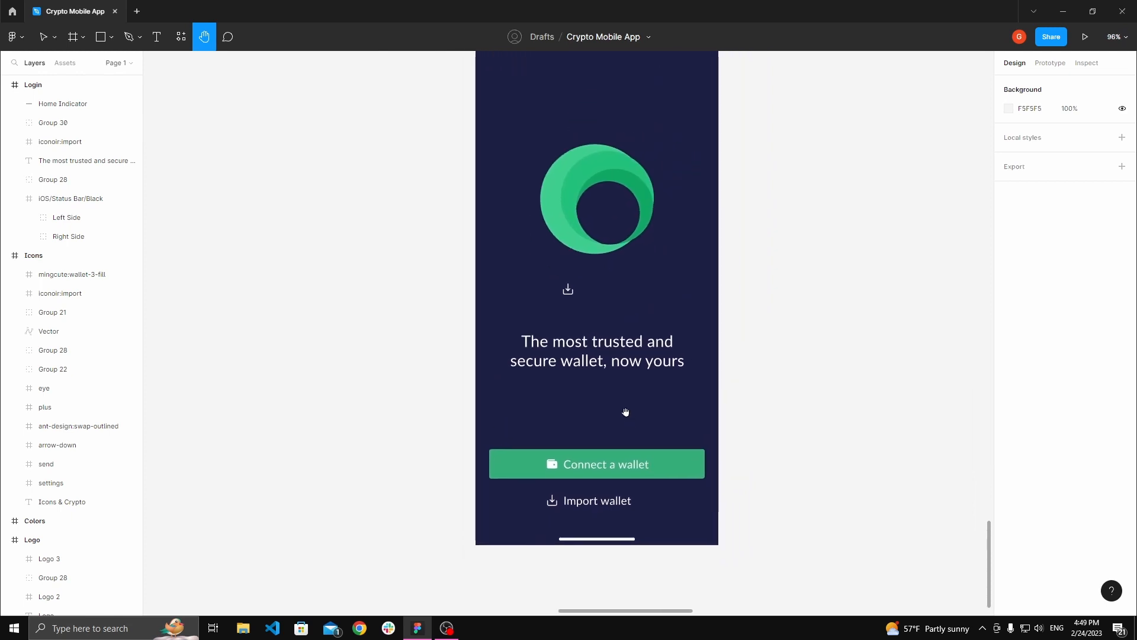
{"action": "left_click", "coordinate": [610, 362]}
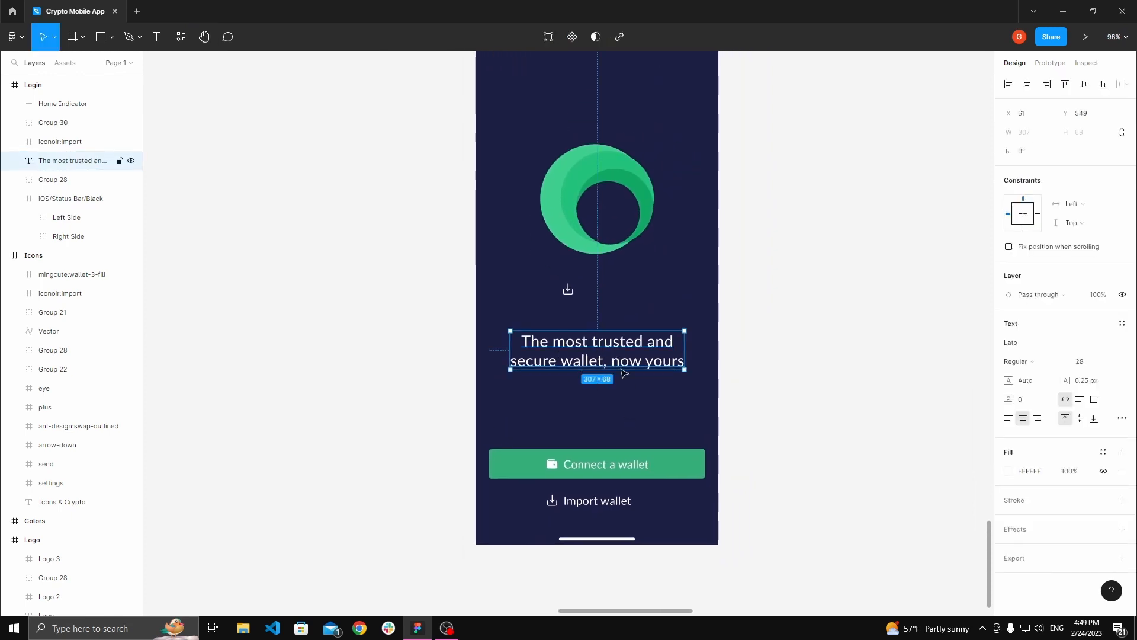
{"action": "key", "text": "alt"}
{"action": "key", "text": "shift+Down"}
{"action": "key", "text": "shift+Down"}
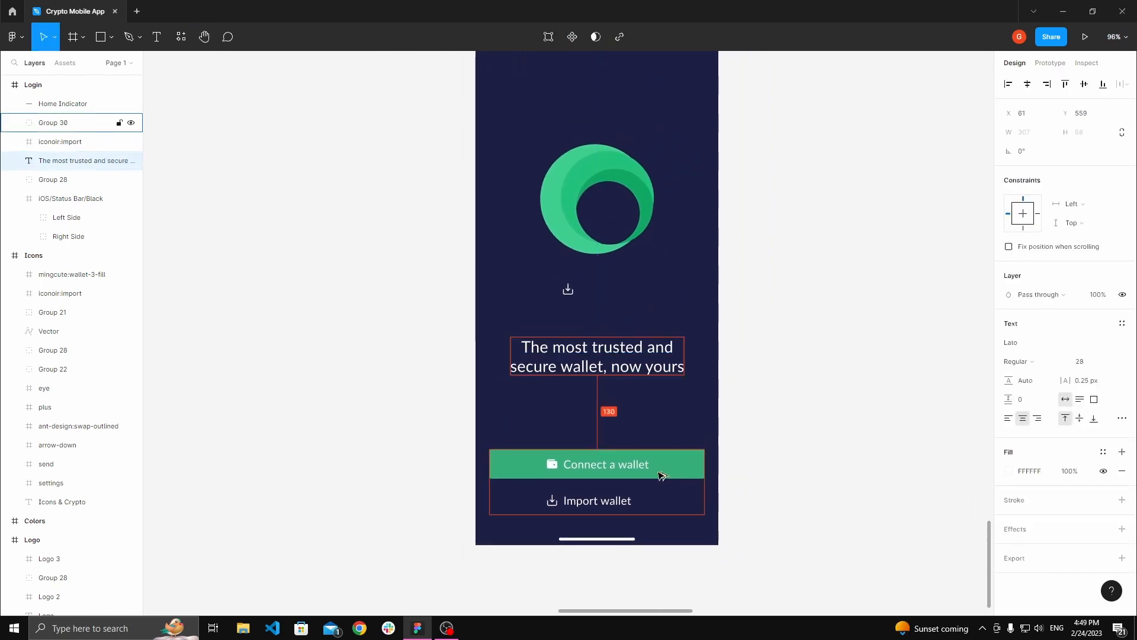
{"action": "key", "text": "shift+Down"}
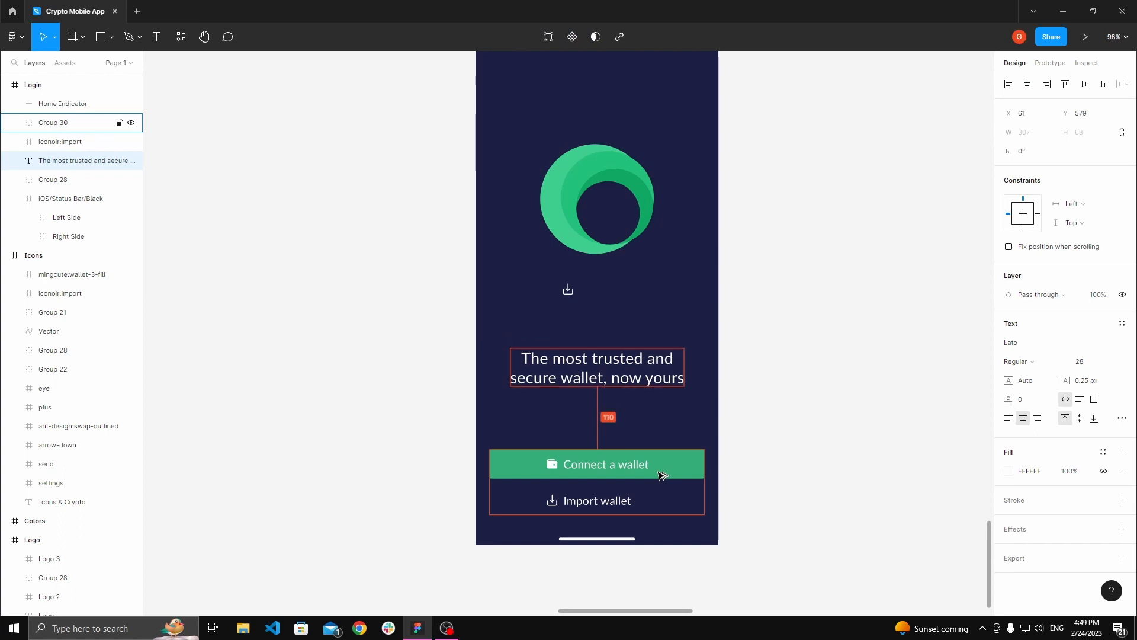
{"action": "key", "text": "shift+Down"}
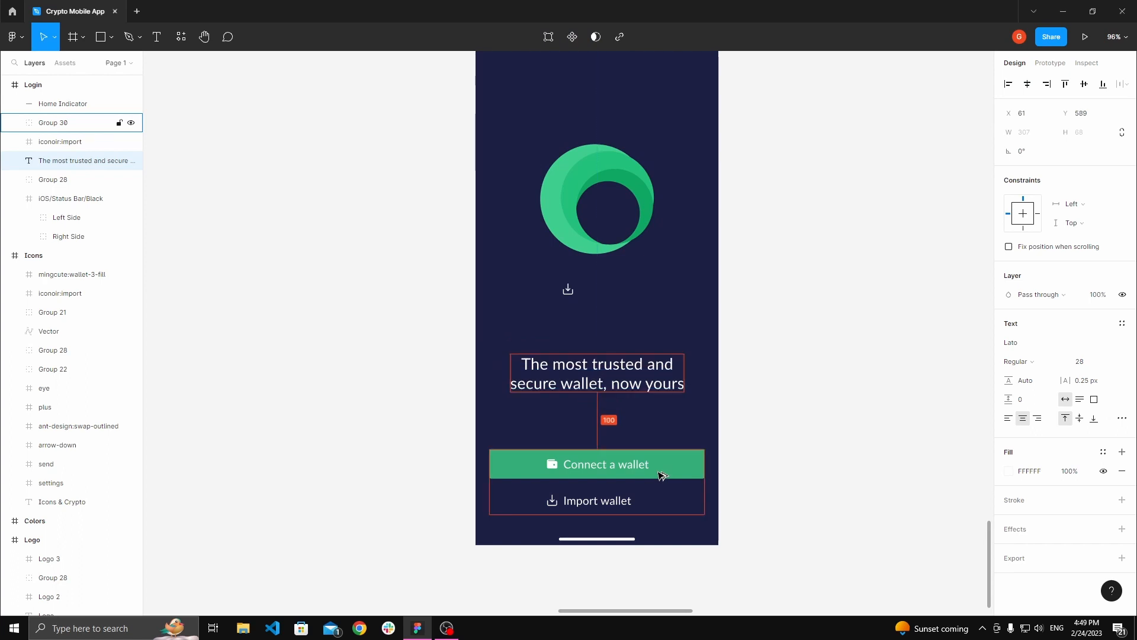
{"action": "key", "text": "shift+Down"}
{"action": "key", "text": "shift+Down"}
{"action": "key", "text": "shift+Down"}
{"action": "key", "text": "shift+Down"}
{"action": "key", "text": "shift+Down"}
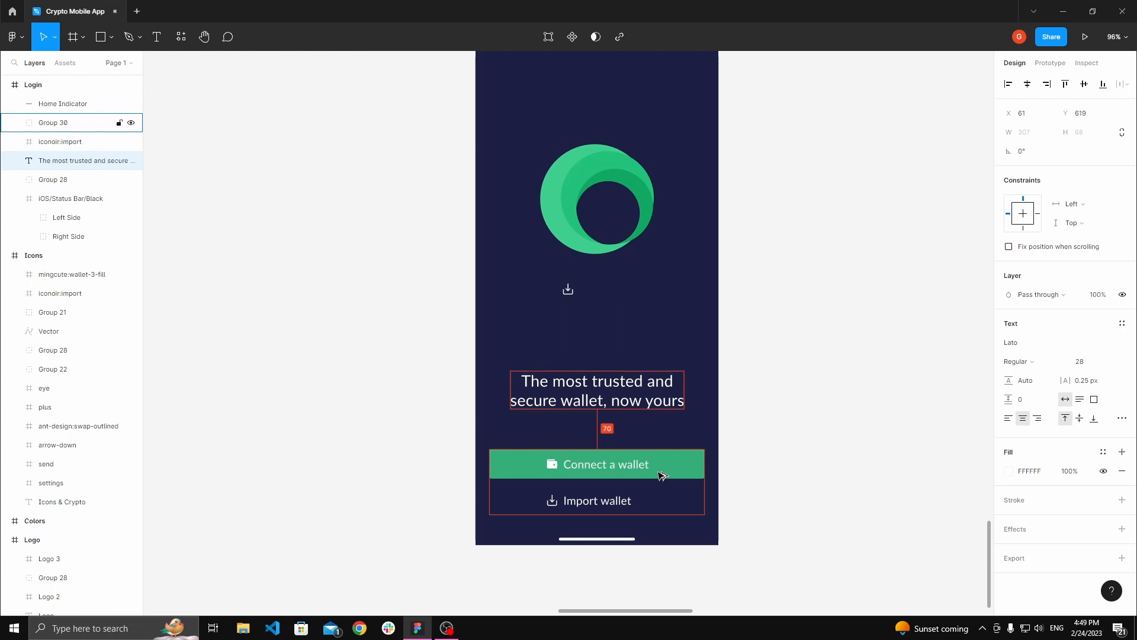
{"action": "key", "text": "Down"}
{"action": "key", "text": "Down"}
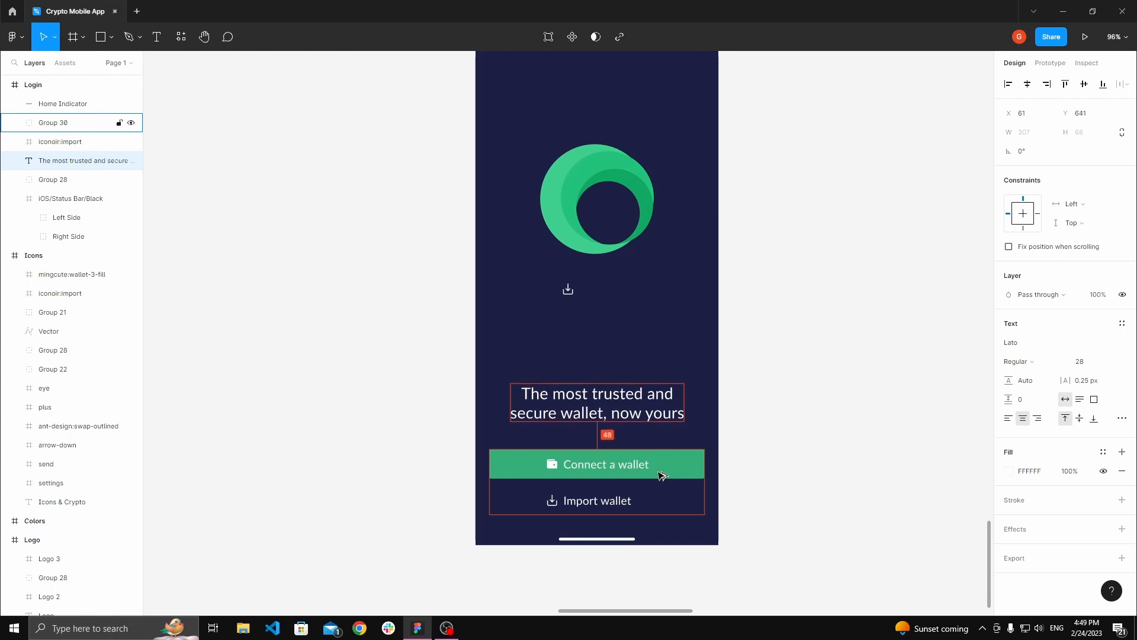
{"action": "key", "text": "Down"}
{"action": "key", "text": "Down"}
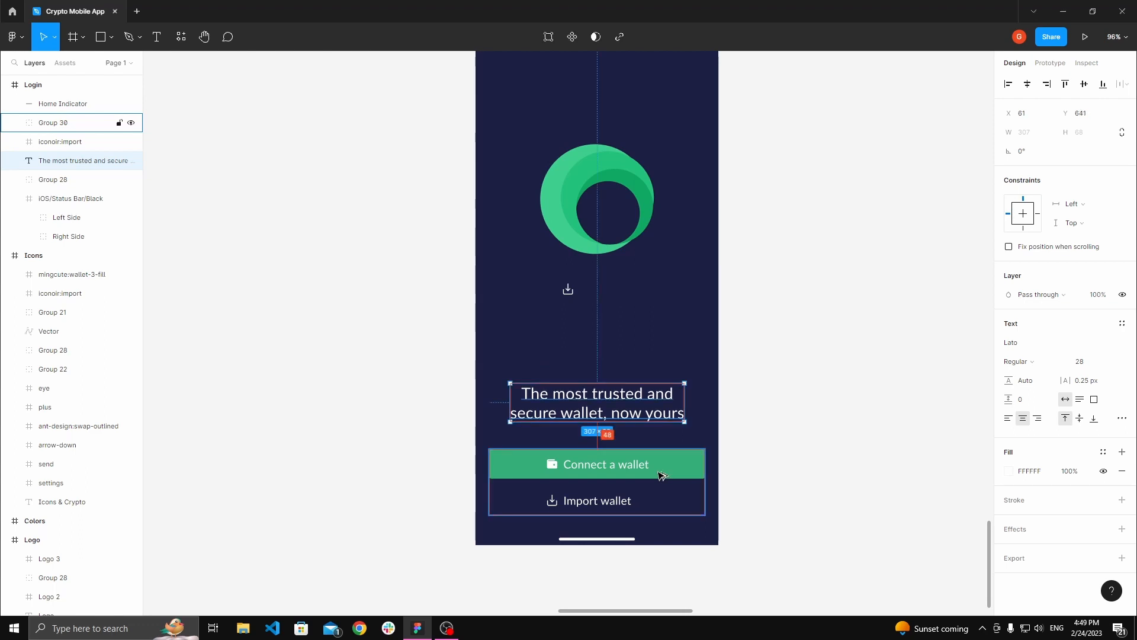
{"action": "key", "text": "Down"}
{"action": "key", "text": "Down"}
{"action": "key", "text": "Down"}
{"action": "key", "text": "Down"}
{"action": "key", "text": "Down"}
{"action": "key", "text": "Down"}
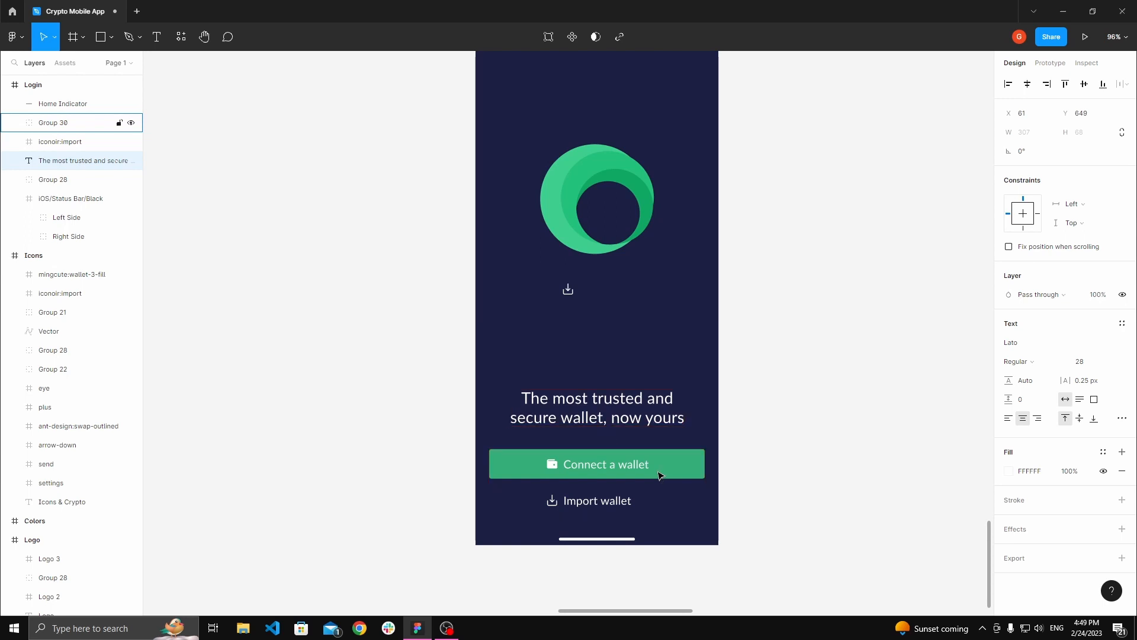
{"action": "left_click", "coordinate": [725, 507]}
- Delete the stray import icon between the logo and the headline on the Login screen
{"action": "scroll", "coordinate": [719, 508], "scroll_direction": "down", "scroll_amount": 3}
{"action": "left_click_drag", "start_coordinate": [715, 415], "coordinate": [619, 376]}
{"action": "scroll", "coordinate": [611, 383], "scroll_direction": "up", "scroll_amount": 2}
{"action": "left_click", "coordinate": [583, 343]}
{"action": "key", "text": "Delete"}
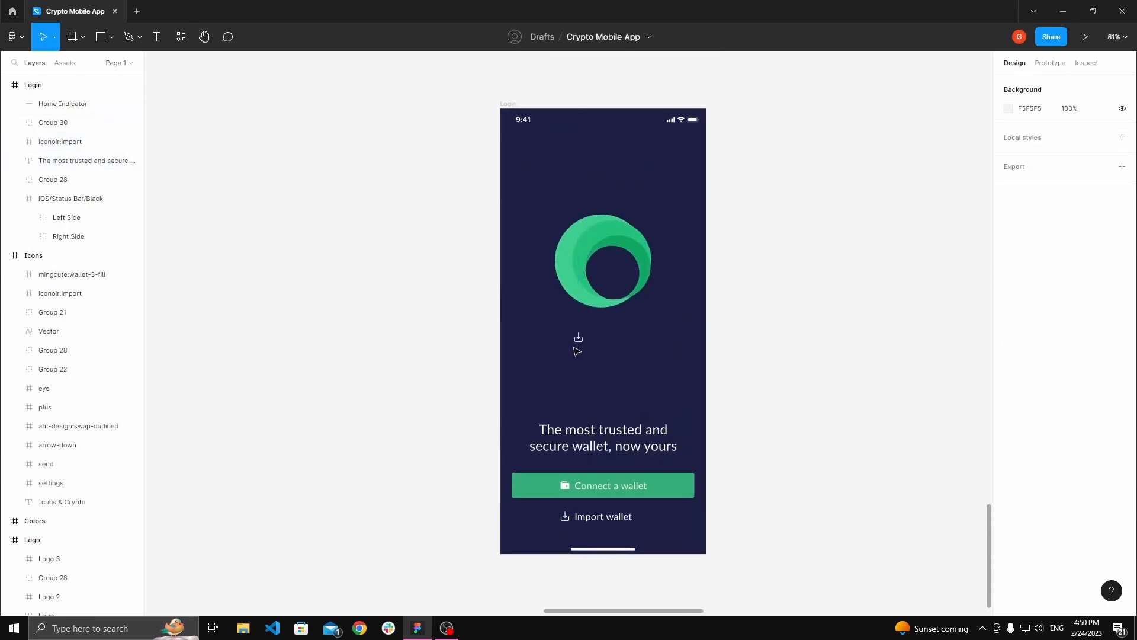
{"action": "key", "text": "ctrl+z"}
{"action": "key", "text": "Delete"}
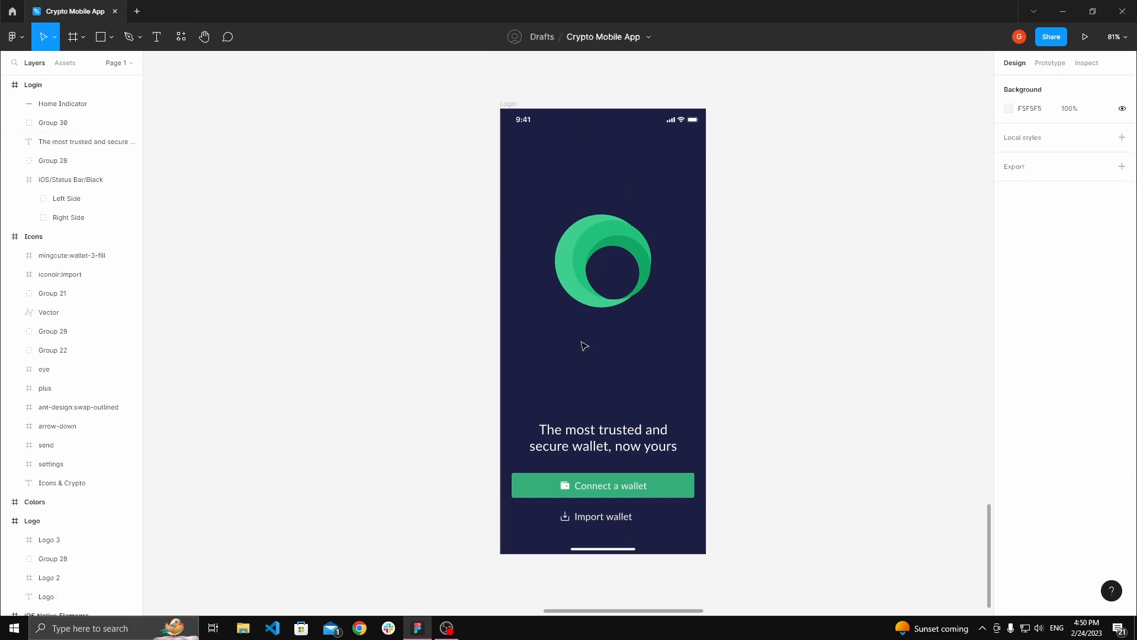
- Move the green logo on the Login screen down to about Y 295, keeping its horizontal position
{"action": "left_click_drag", "start_coordinate": [595, 277], "coordinate": [596, 304]}
{"action": "left_click_drag", "start_coordinate": [596, 304], "coordinate": [596, 304]}
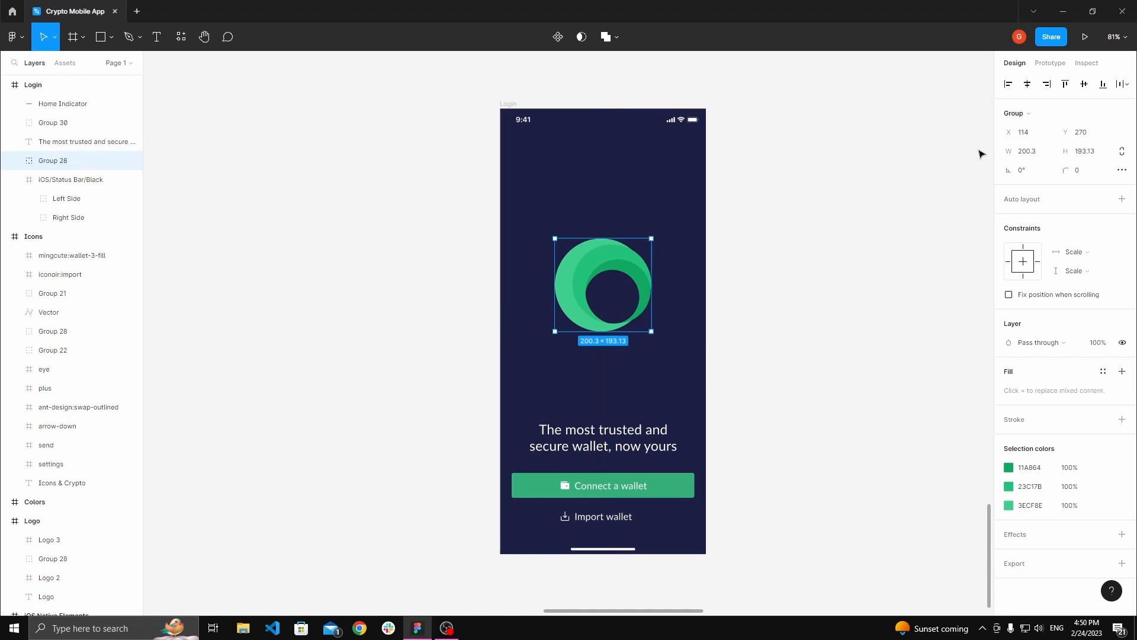
{"action": "key", "text": "alt"}
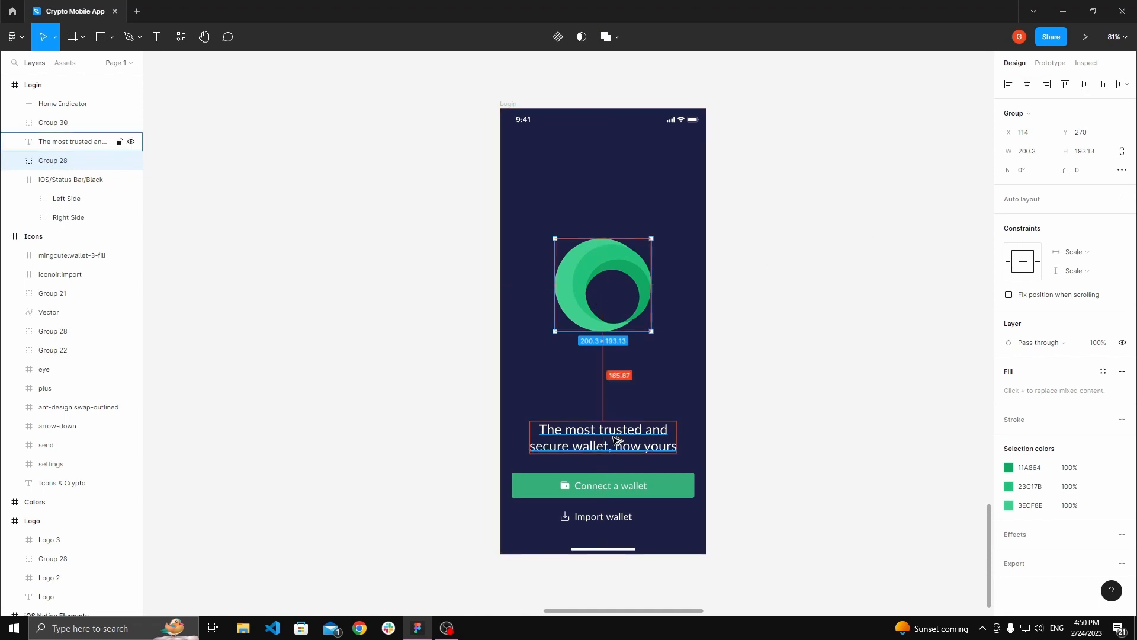
{"action": "key", "text": "alt+shift+Down"}
{"action": "key", "text": "alt+shift+Down"}
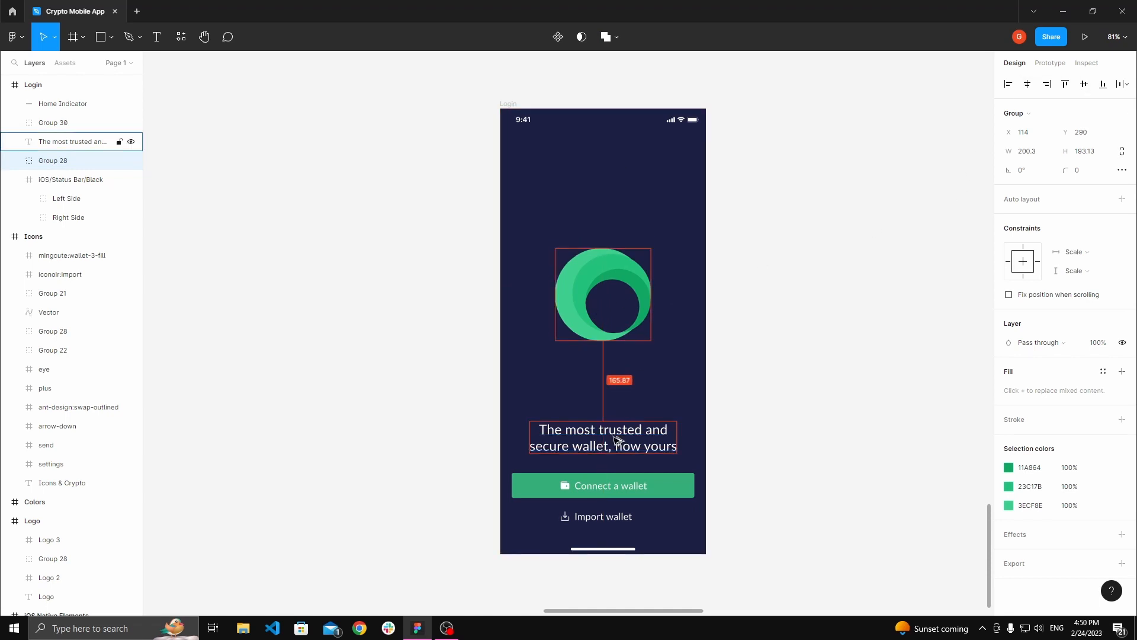
{"action": "key", "text": "alt+Down"}
{"action": "key", "text": "alt+Down"}
{"action": "key", "text": "alt+Down"}
{"action": "key", "text": "alt+Down"}
{"action": "key", "text": "alt+Down"}
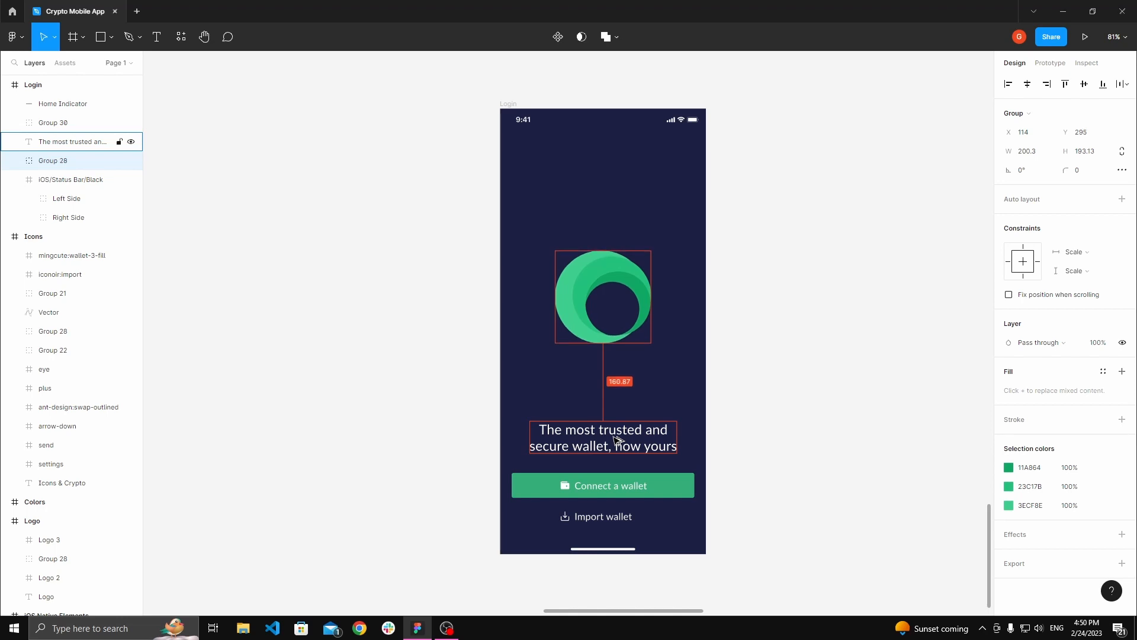
{"action": "key", "text": "alt"}
{"action": "left_click", "coordinate": [719, 389]}
{"action": "key", "text": "space"}
{"action": "scroll", "coordinate": [675, 390], "scroll_direction": "down", "scroll_amount": 1}
{"action": "left_click_drag", "start_coordinate": [714, 385], "coordinate": [622, 386]}
{"action": "scroll", "coordinate": [670, 396], "scroll_direction": "down", "scroll_amount": 1}
{"action": "scroll", "coordinate": [647, 393], "scroll_direction": "up", "scroll_amount": 1}
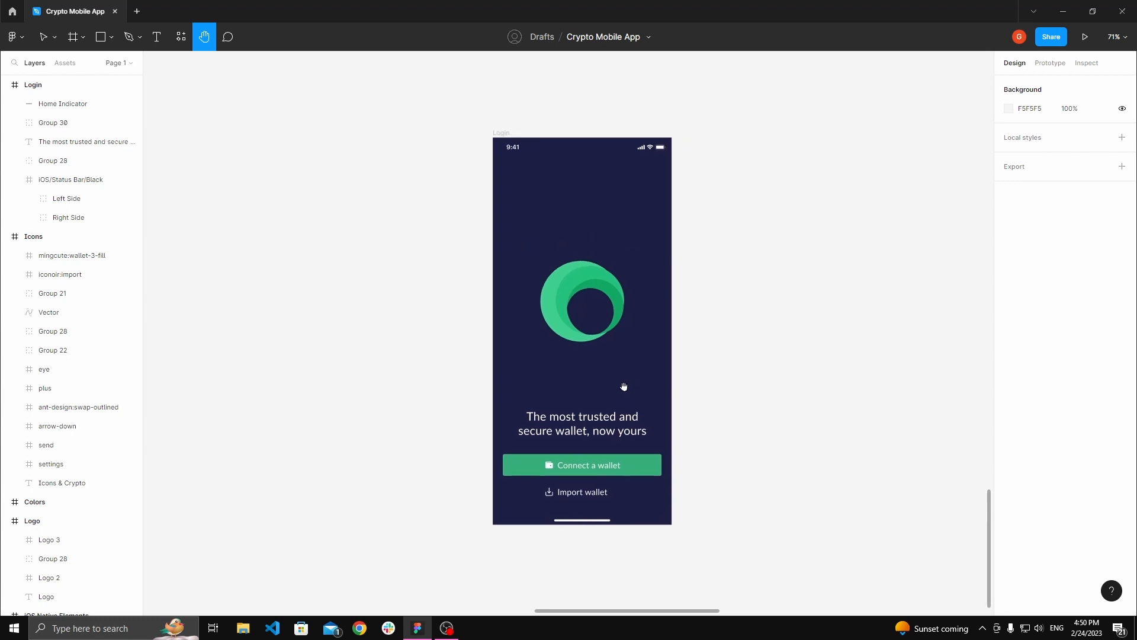
- Recolor the Connect a wallet button's icon and label to 0C1031, sampled from the dark navy swatch in the Primary colors
{"action": "scroll", "coordinate": [592, 438], "scroll_direction": "up", "scroll_amount": 5}
{"action": "key", "text": "v"}
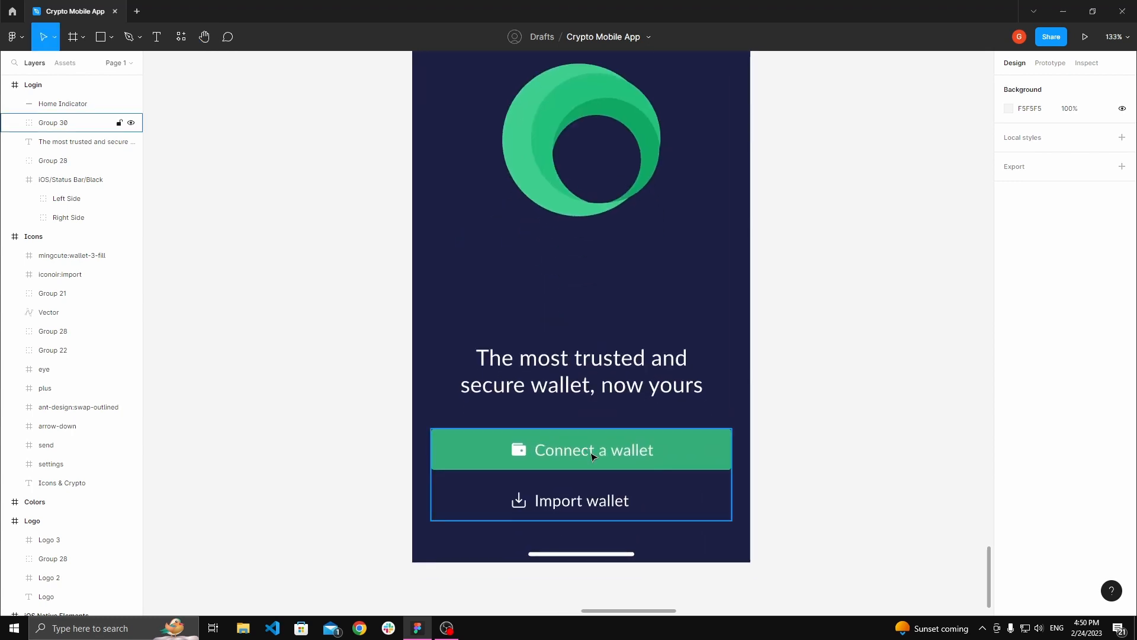
{"action": "double_click", "coordinate": [591, 452]}
{"action": "scroll", "coordinate": [592, 455], "scroll_direction": "up", "scroll_amount": 4}
{"action": "double_click", "coordinate": [576, 454]}
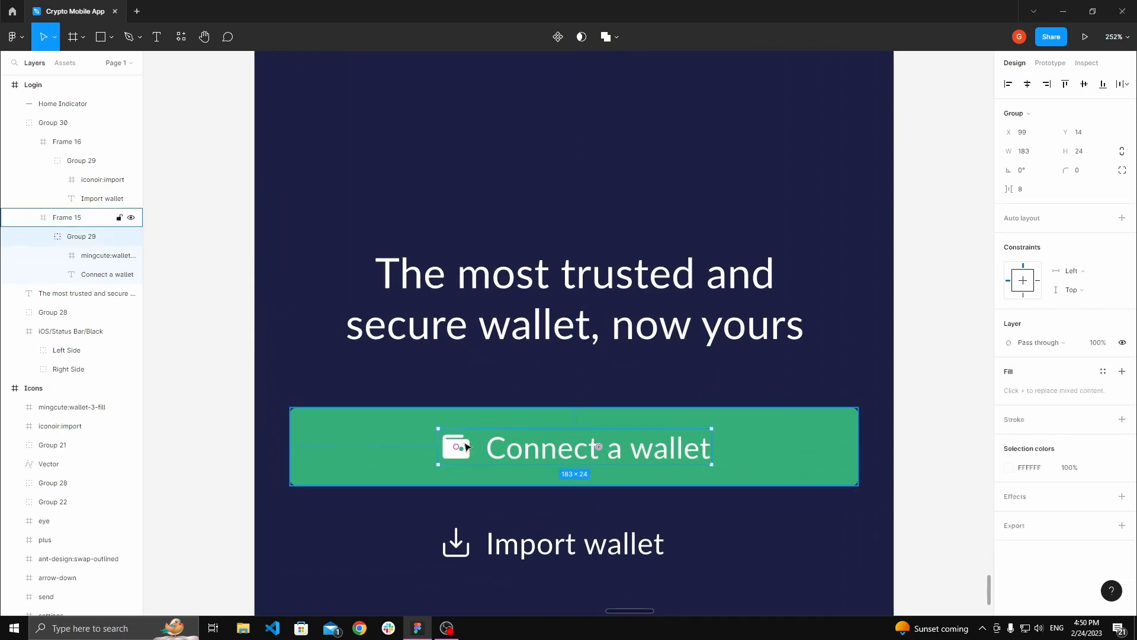
{"action": "left_click", "coordinate": [1009, 468]}
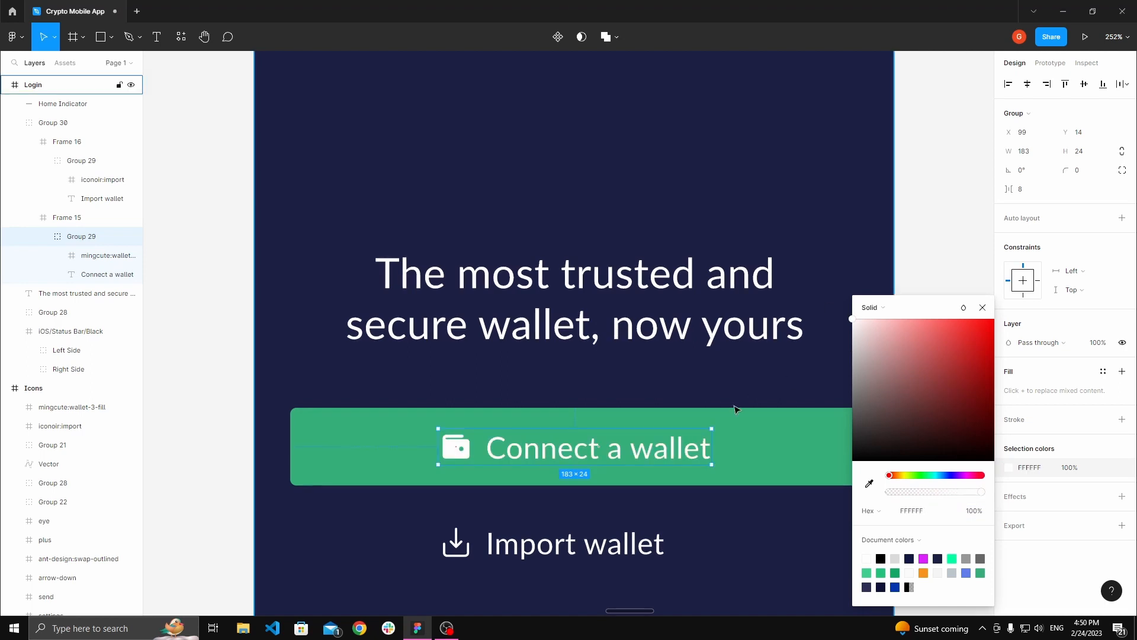
{"action": "scroll", "coordinate": [735, 409], "scroll_direction": "down", "scroll_amount": 4}
{"action": "scroll", "coordinate": [733, 413], "scroll_direction": "down", "scroll_amount": 5}
{"action": "scroll", "coordinate": [731, 201], "scroll_direction": "up", "scroll_amount": 3}
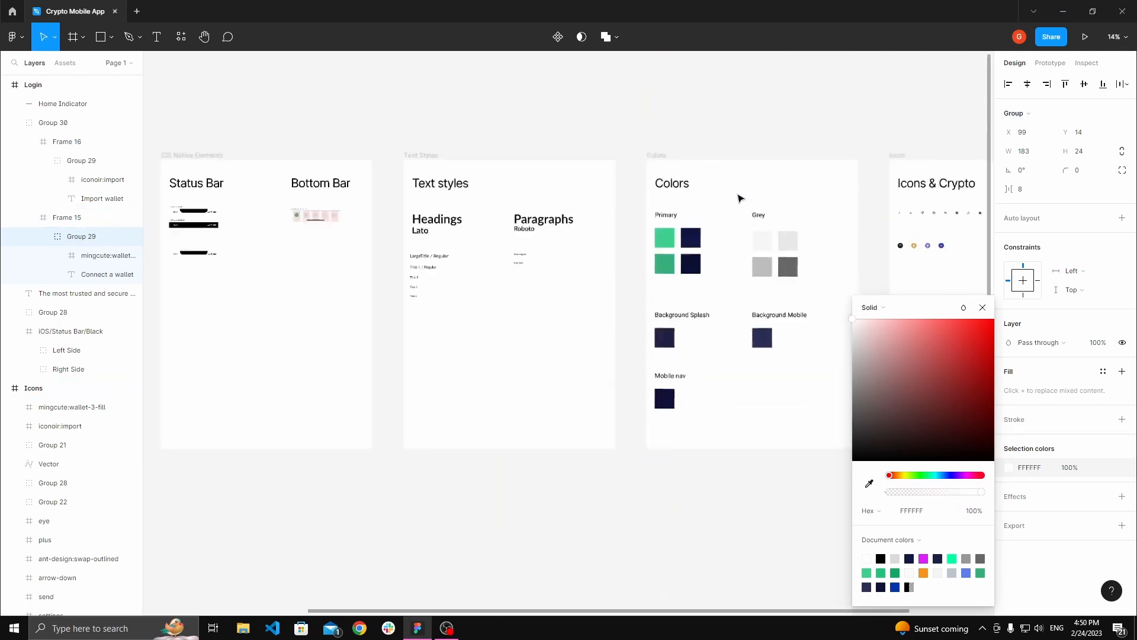
{"action": "left_click", "coordinate": [869, 483]}
{"action": "scroll", "coordinate": [647, 347], "scroll_direction": "up", "scroll_amount": 2}
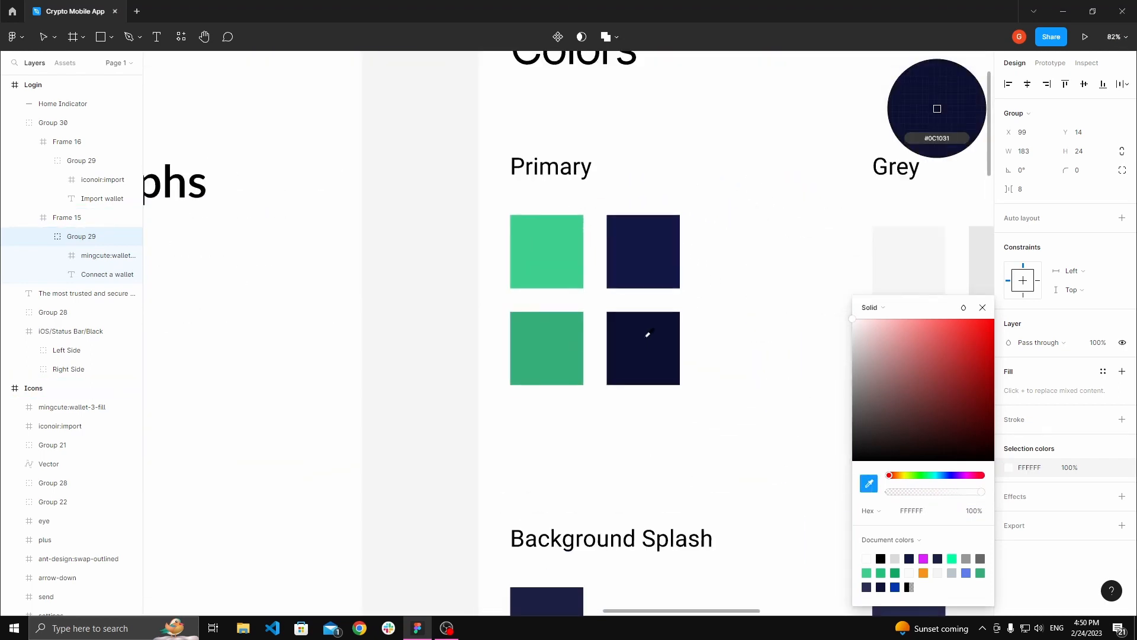
{"action": "left_click", "coordinate": [646, 336]}
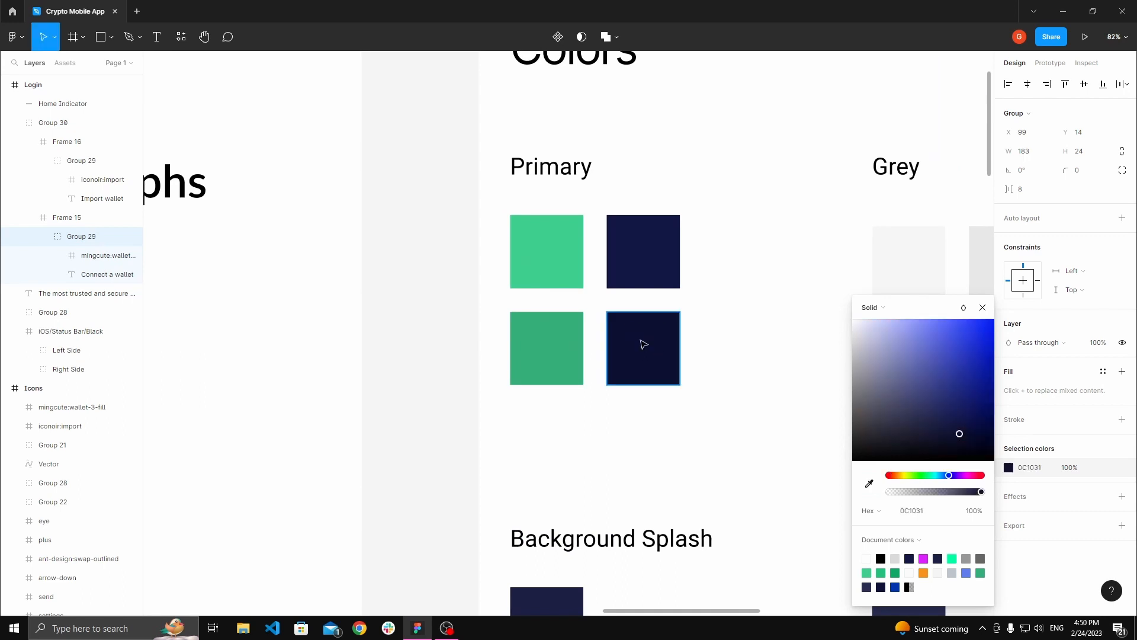
{"action": "scroll", "coordinate": [642, 337], "scroll_direction": "down", "scroll_amount": 8}
{"action": "scroll", "coordinate": [622, 358], "scroll_direction": "up", "scroll_amount": 4}
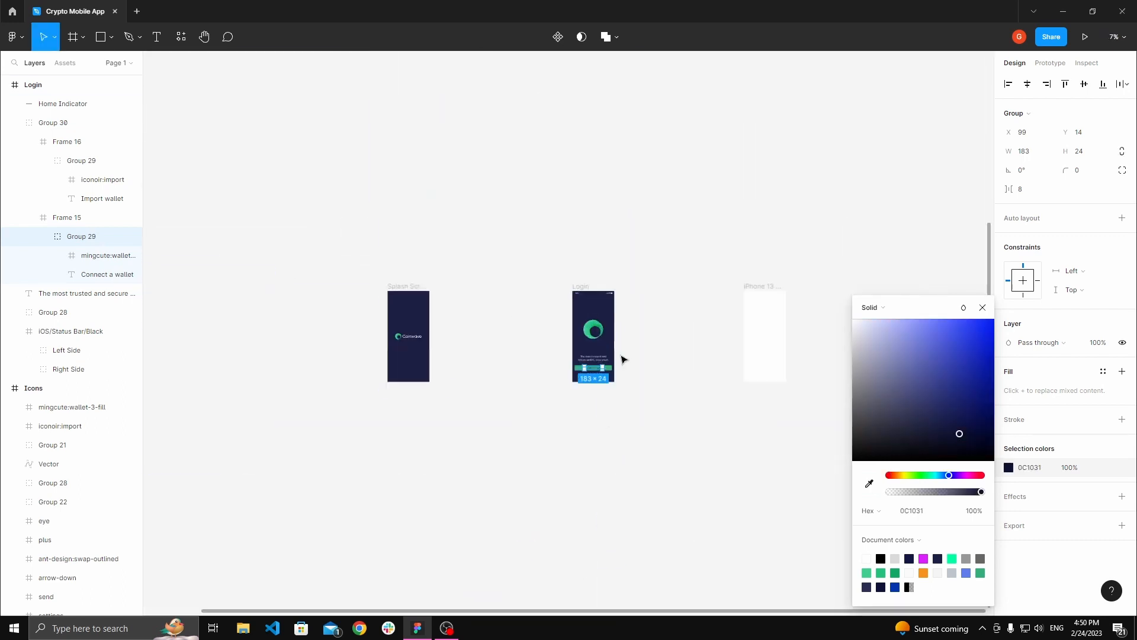
{"action": "left_click", "coordinate": [730, 347]}
{"action": "scroll", "coordinate": [630, 344], "scroll_direction": "up", "scroll_amount": 4}
{"action": "left_click_drag", "start_coordinate": [604, 348], "coordinate": [631, 371]}
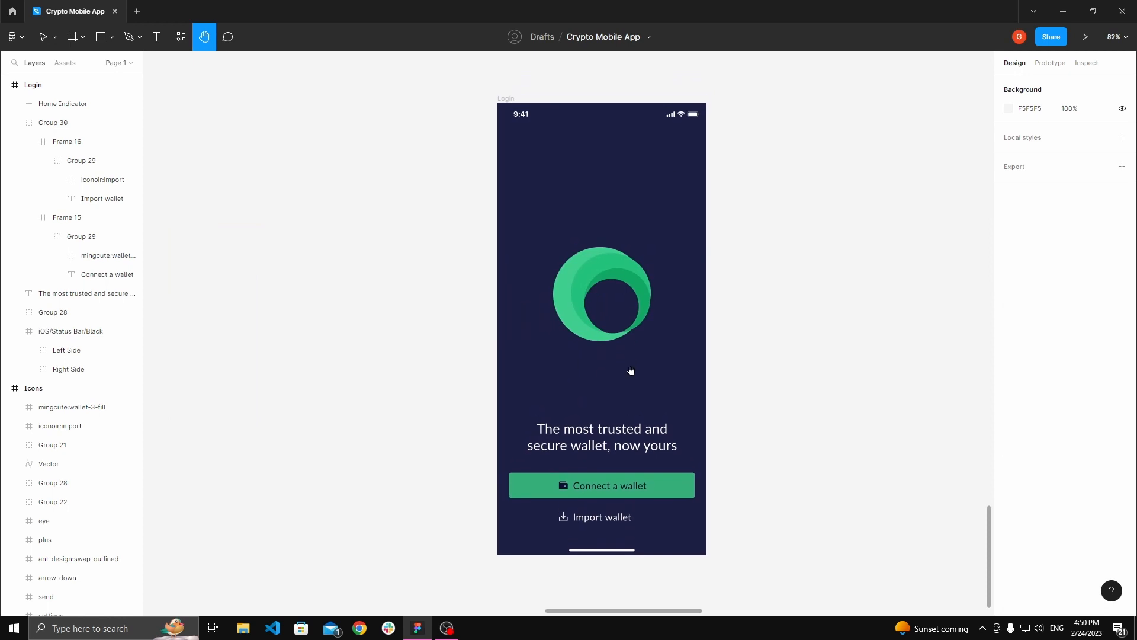
{"action": "scroll", "coordinate": [631, 371], "scroll_direction": "down", "scroll_amount": 5}
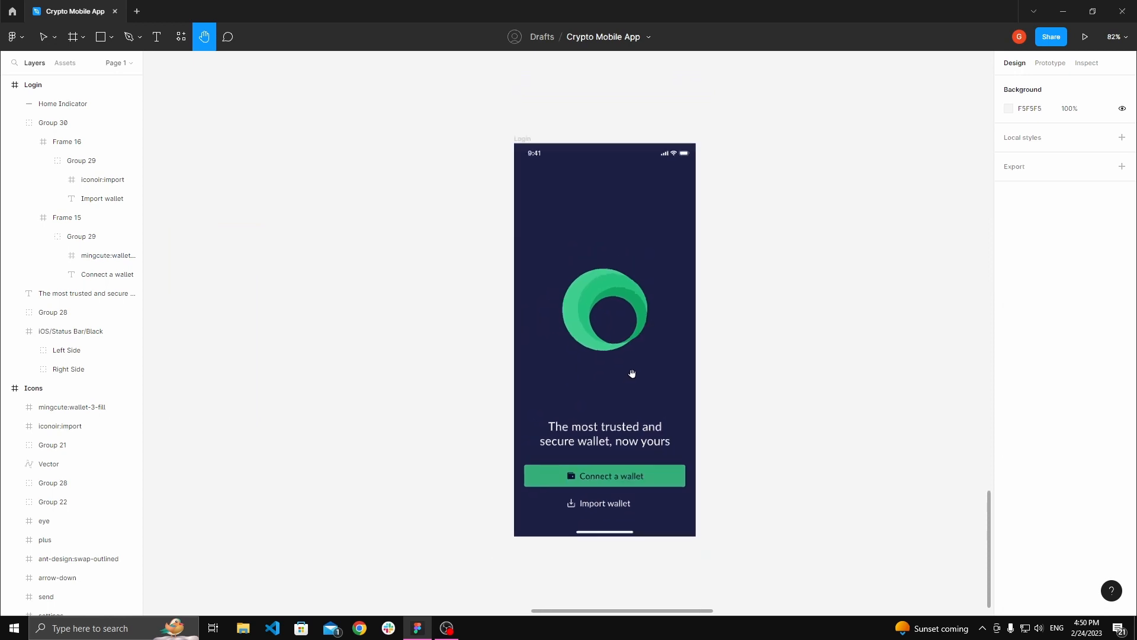
{"action": "left_click_drag", "start_coordinate": [678, 343], "coordinate": [496, 321]}
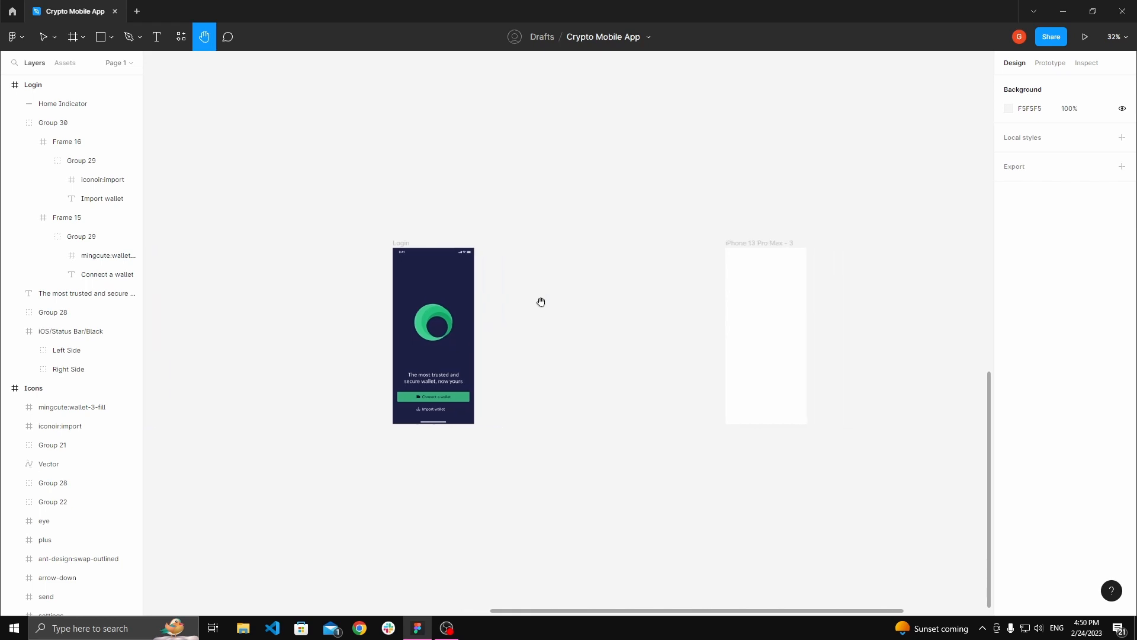
{"action": "key", "text": "v"}
{"action": "left_click", "coordinate": [733, 243]}
{"action": "left_click", "coordinate": [679, 239]}
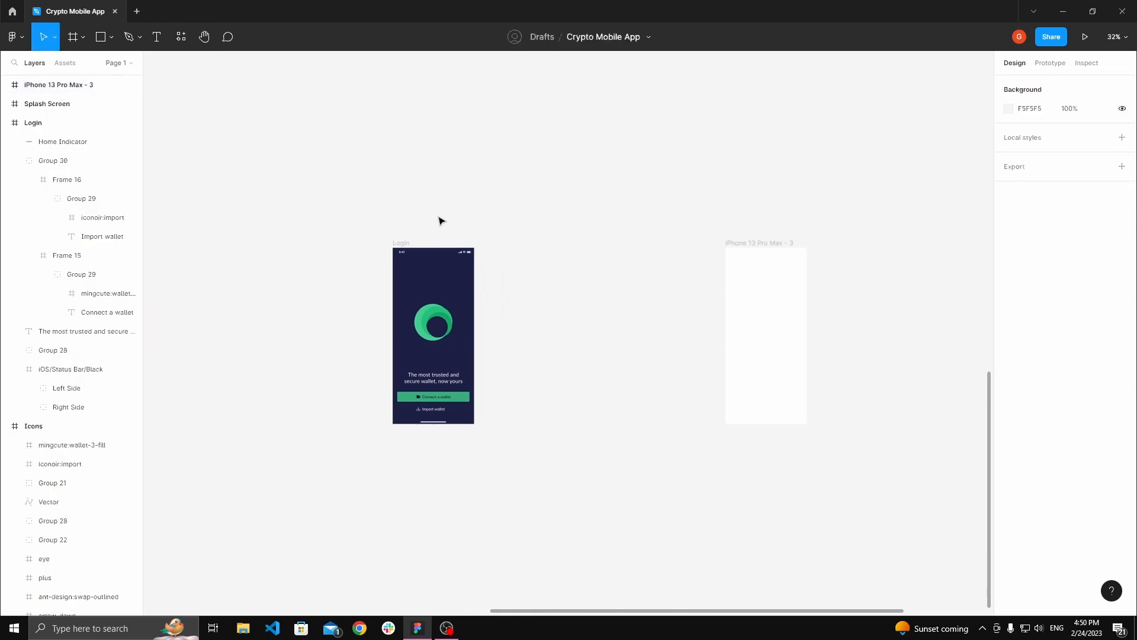
{"action": "left_click", "coordinate": [406, 243]}
{"action": "left_click_drag", "start_coordinate": [414, 243], "coordinate": [594, 240], "text": "alt"}
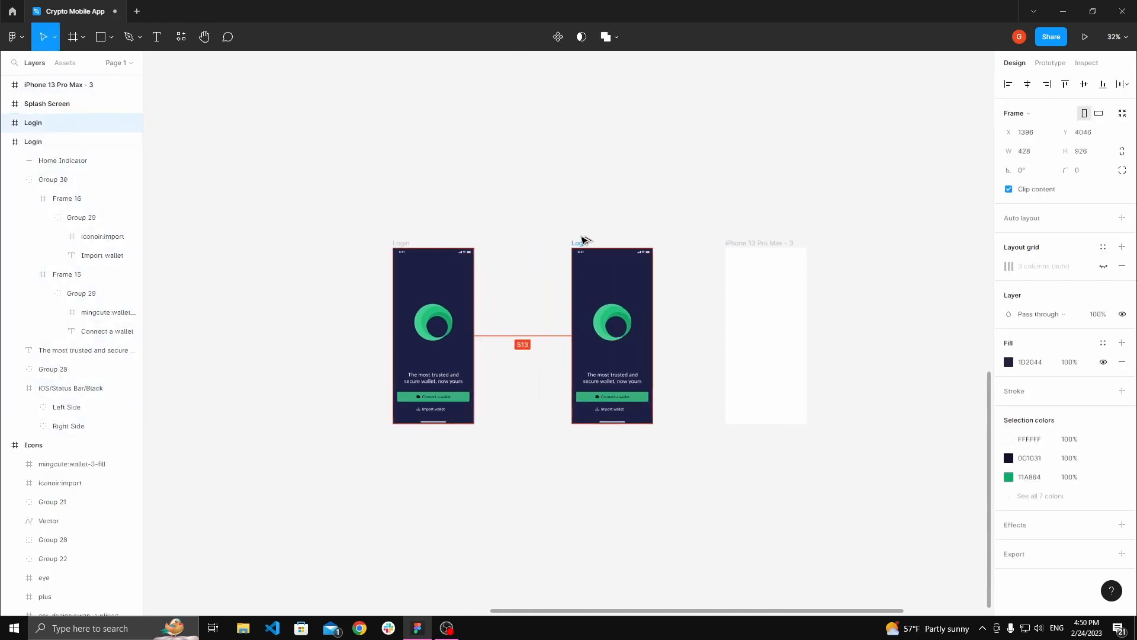
{"action": "left_click", "coordinate": [541, 221]}
{"action": "key", "text": "h"}
{"action": "scroll", "coordinate": [536, 231], "scroll_direction": "up", "scroll_amount": 4}
{"action": "scroll", "coordinate": [536, 249], "scroll_direction": "up", "scroll_amount": 3}
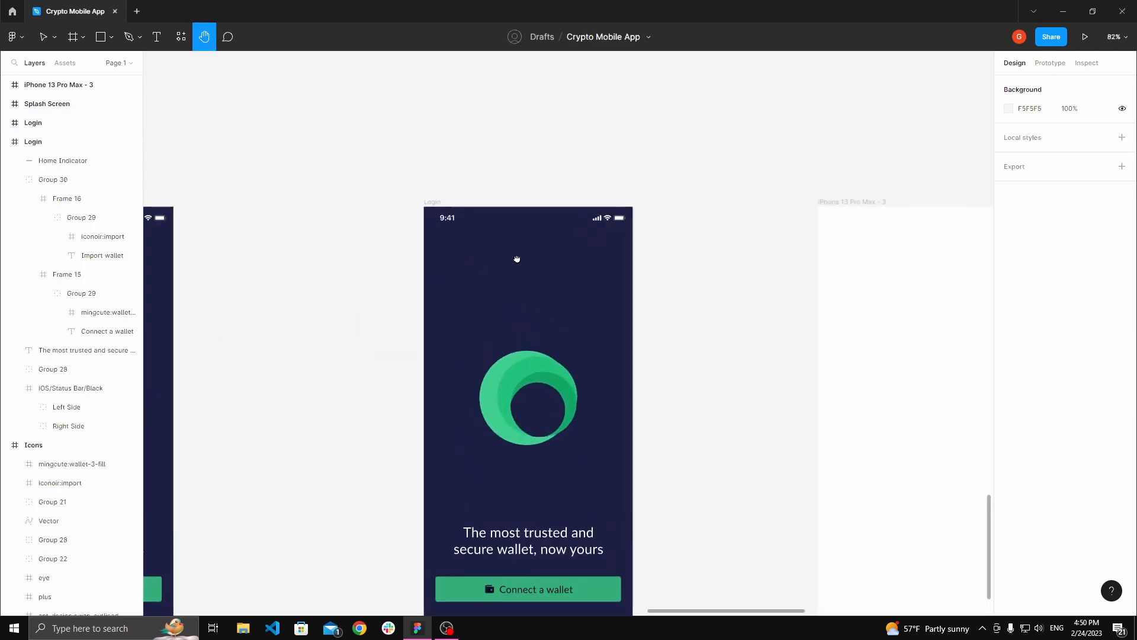
{"action": "scroll", "coordinate": [563, 248], "scroll_direction": "down", "scroll_amount": 4}
{"action": "key", "text": "v"}
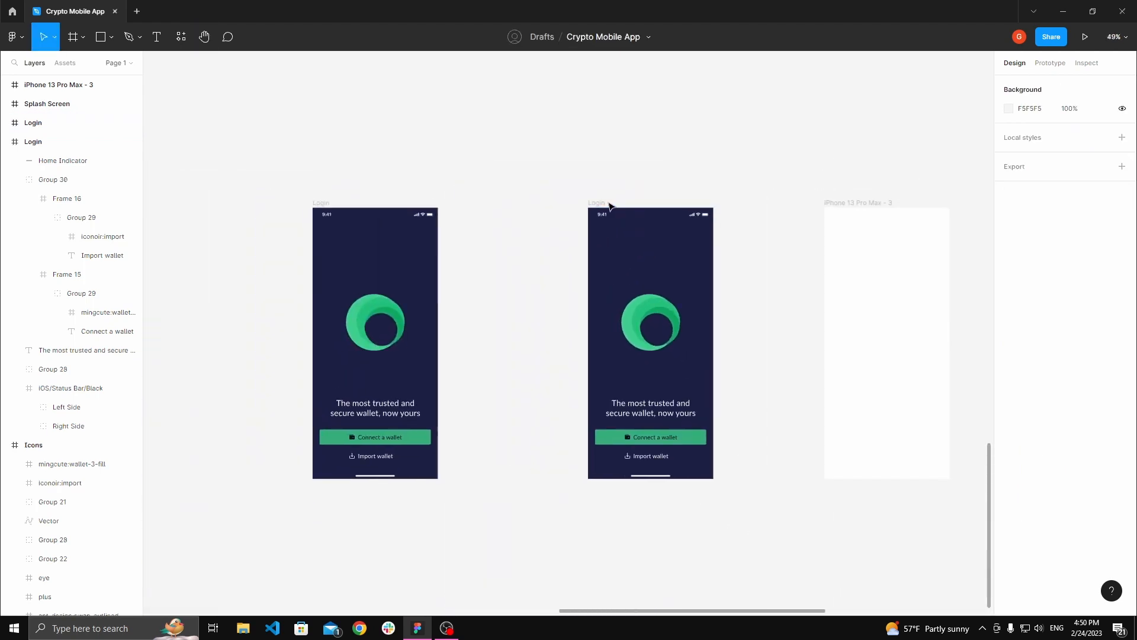
{"action": "left_click", "coordinate": [610, 205]}
{"action": "key", "text": "Delete"}
- Delete the blank iPhone 13 Pro Max - 3 frame and place a copy of the Login screen to the right of the original
{"action": "left_click", "coordinate": [851, 206]}
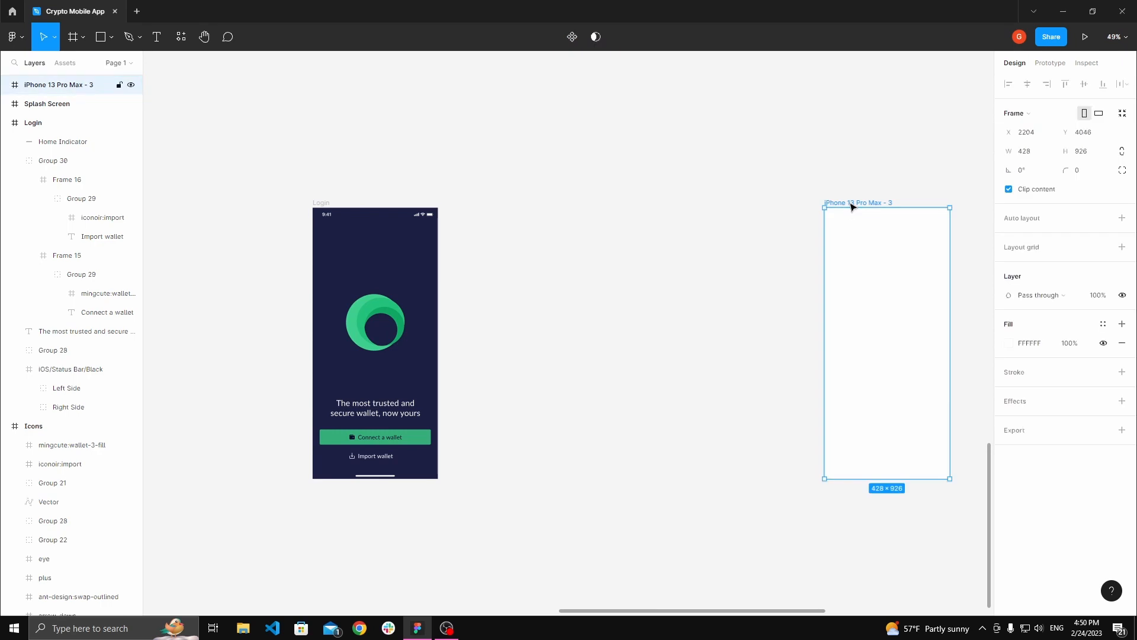
{"action": "key", "text": "Delete"}
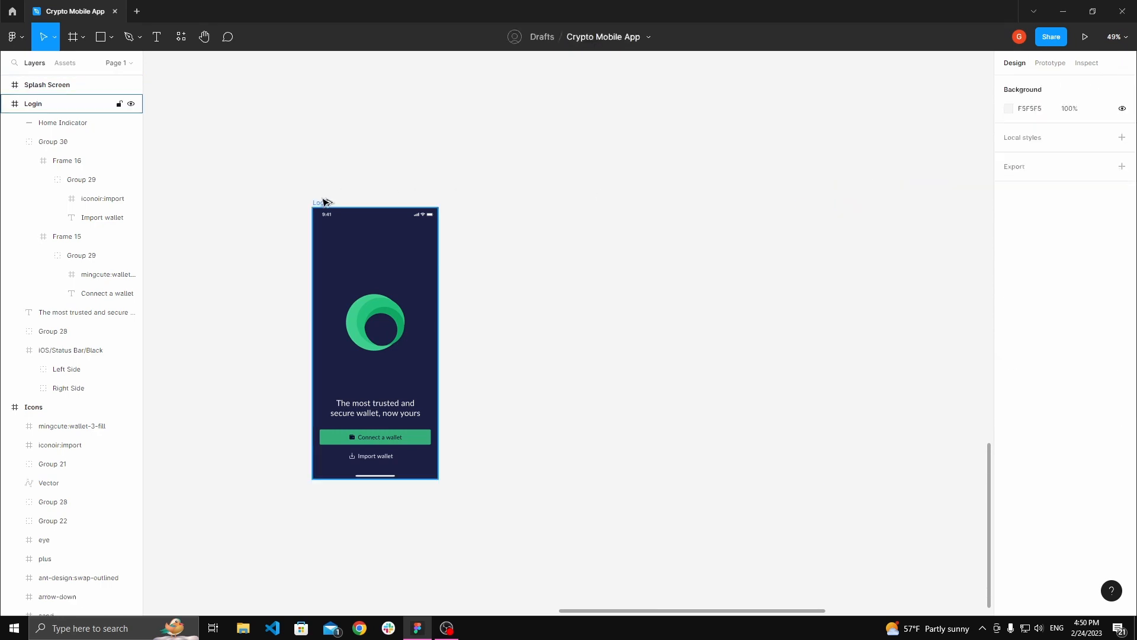
{"action": "left_click_drag", "start_coordinate": [325, 201], "coordinate": [517, 159]}
{"action": "left_click", "coordinate": [632, 190]}
{"action": "key", "text": "space"}
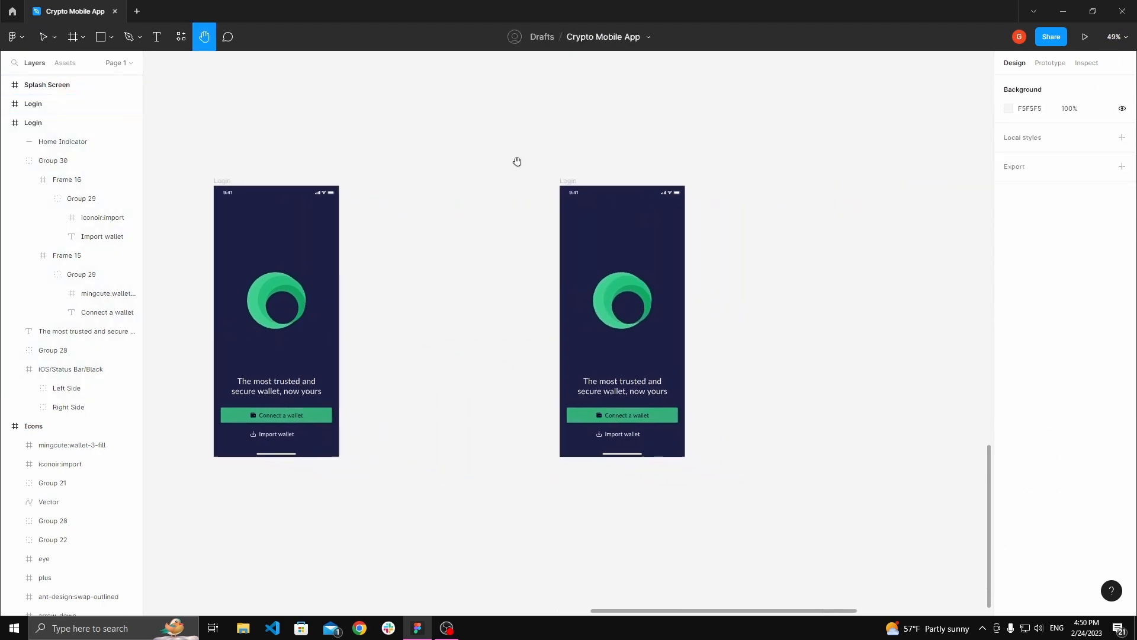
{"action": "left_click_drag", "start_coordinate": [655, 271], "coordinate": [622, 276]}
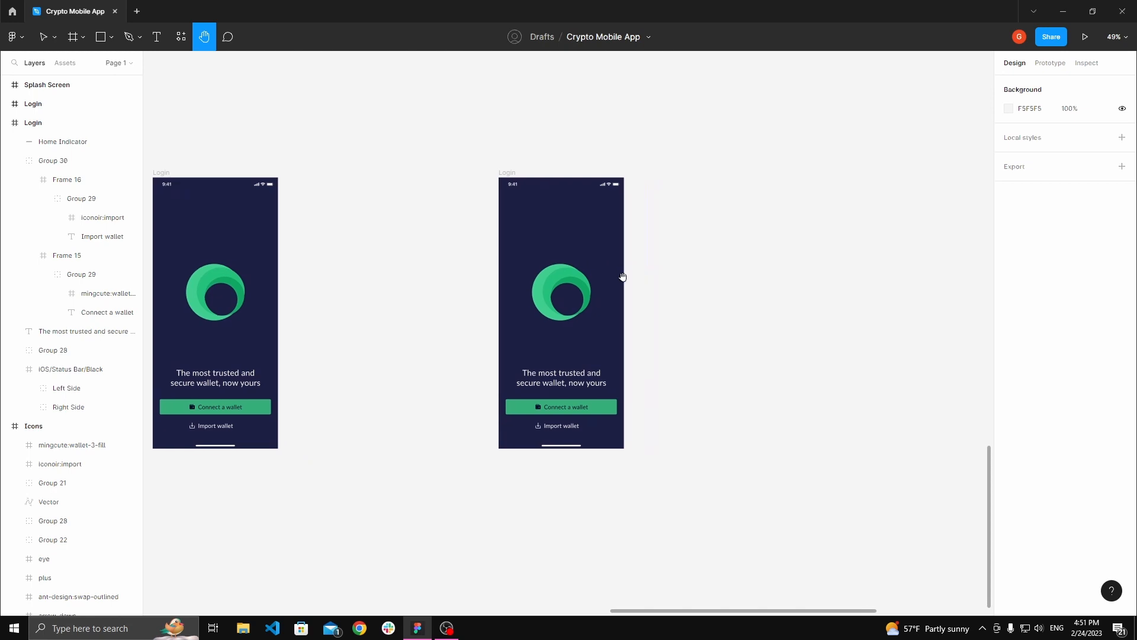
- Remove the green logo, headline and wallet buttons from the duplicated Login screen, keeping the status bar and home indicator
{"action": "scroll", "coordinate": [551, 278], "scroll_direction": "up", "scroll_amount": 3}
{"action": "left_click", "coordinate": [554, 282]}
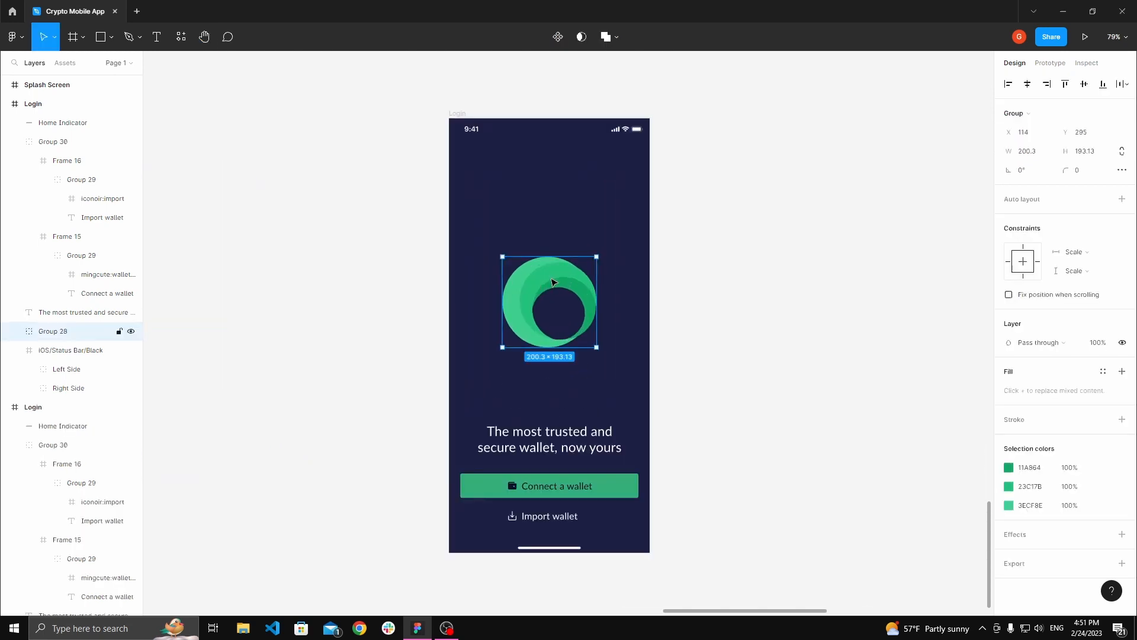
{"action": "key", "text": "Delete"}
{"action": "left_click", "coordinate": [554, 444]}
{"action": "key", "text": "Delete"}
{"action": "left_click", "coordinate": [554, 487]}
{"action": "key", "text": "Delete"}
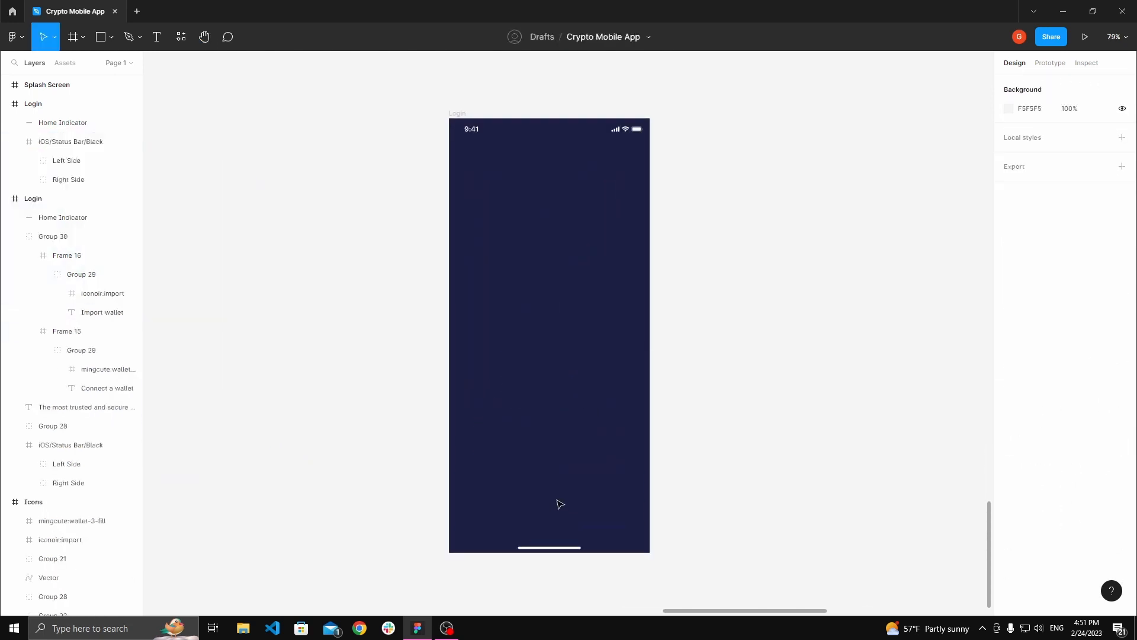
- Copy the smallest Coinwave logo, Logo 3, from the Logo frame
{"action": "key", "text": "space"}
{"action": "mouse_move", "coordinate": [450, 319]}
{"action": "left_mouse_down"}
{"action": "mouse_move", "coordinate": [472, 318]}
{"action": "mouse_move", "coordinate": [441, 319]}
{"action": "left_mouse_up"}
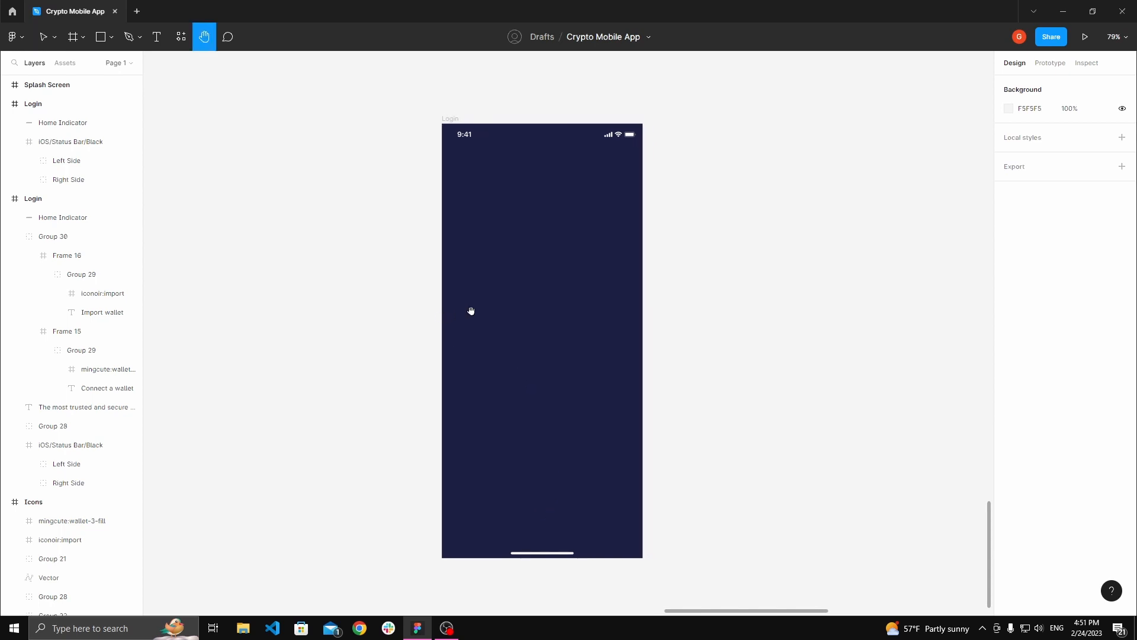
{"action": "scroll", "coordinate": [471, 311], "scroll_direction": "down", "scroll_amount": 1}
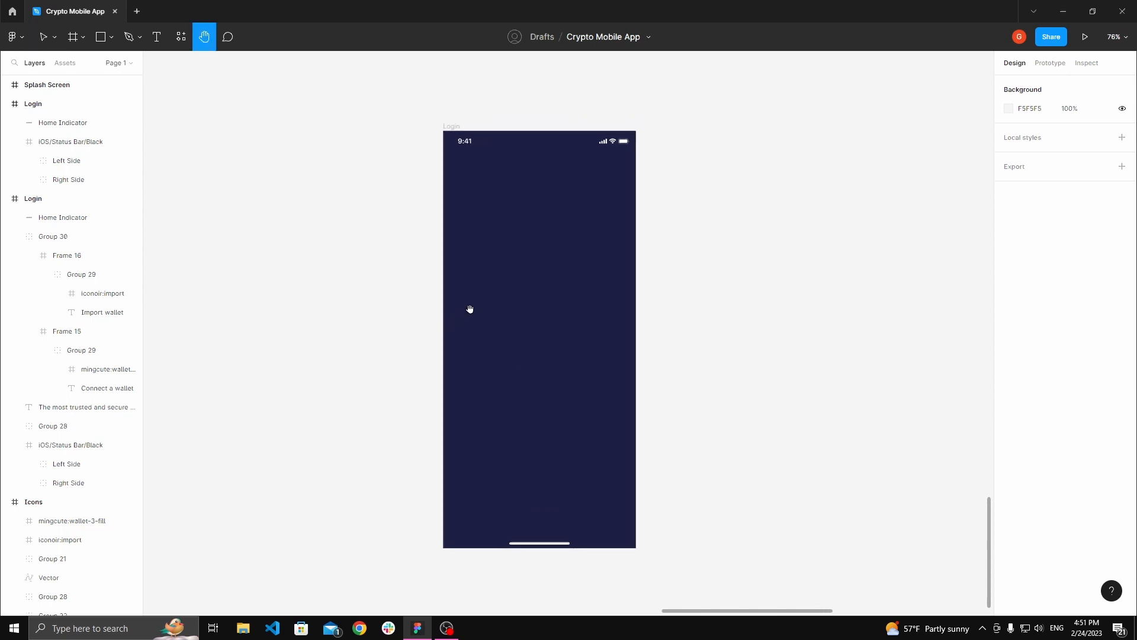
{"action": "scroll", "coordinate": [471, 308], "scroll_direction": "down", "scroll_amount": 10}
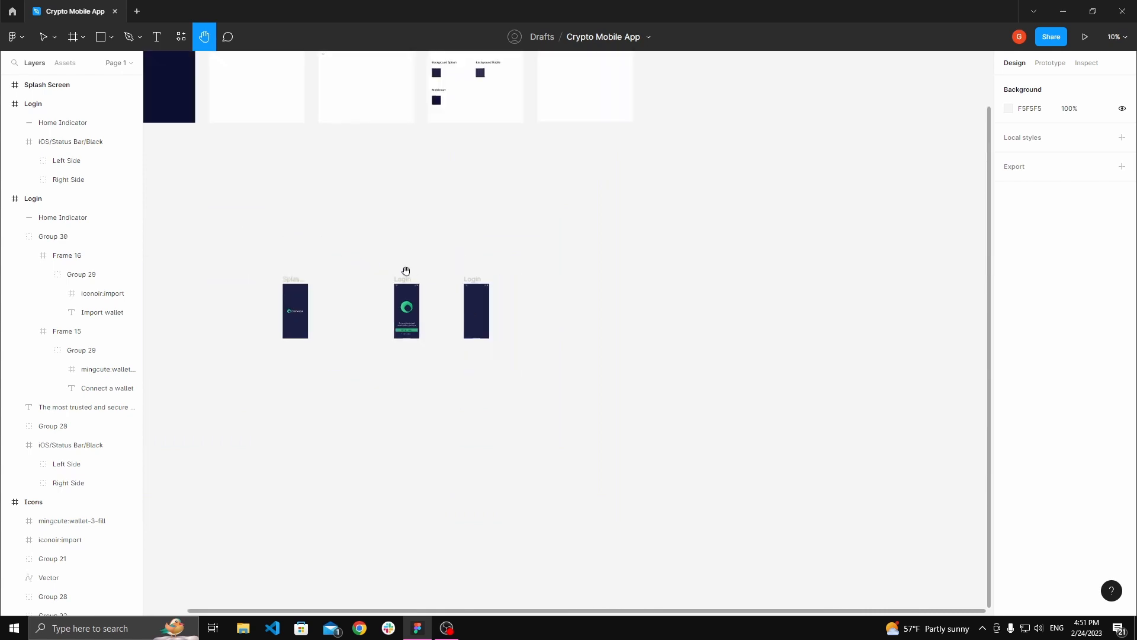
{"action": "left_click_drag", "start_coordinate": [407, 270], "coordinate": [541, 375]}
{"action": "scroll", "coordinate": [432, 253], "scroll_direction": "up", "scroll_amount": 9}
{"action": "scroll", "coordinate": [393, 249], "scroll_direction": "down", "scroll_amount": 2}
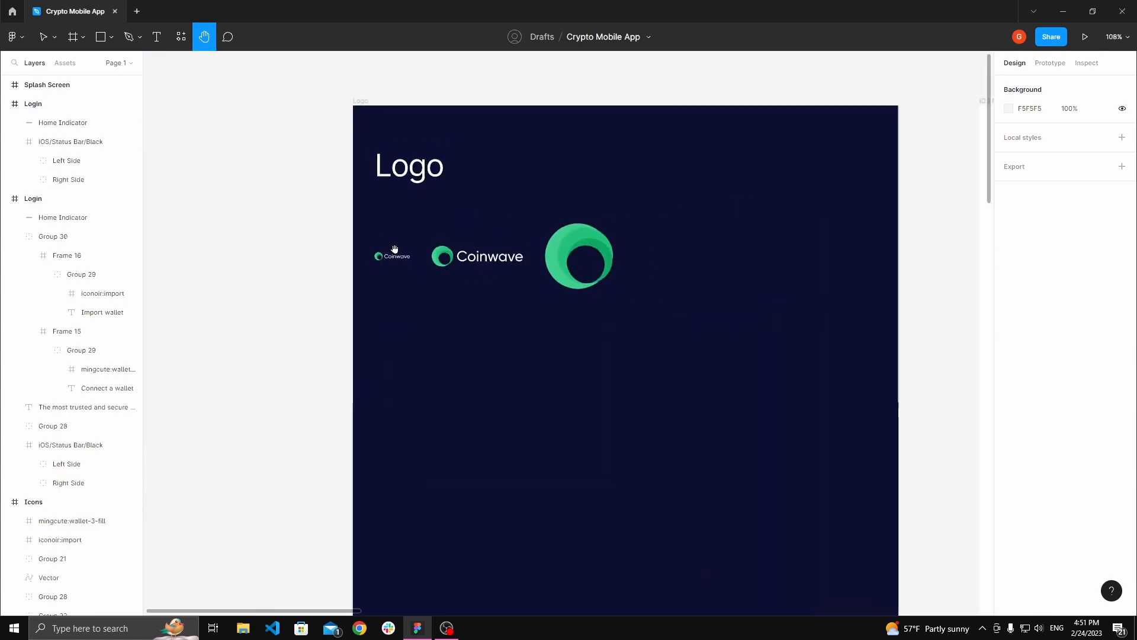
{"action": "left_click_drag", "start_coordinate": [393, 248], "coordinate": [372, 294]}
{"action": "left_click", "coordinate": [368, 310]}
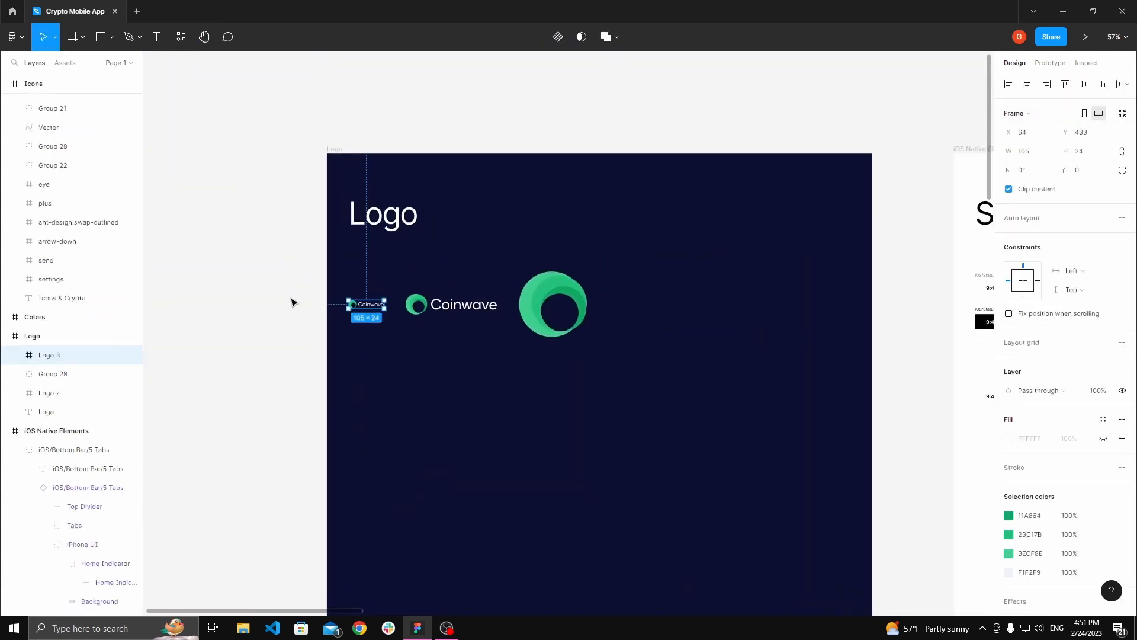
{"action": "left_click", "coordinate": [292, 302]}
- Paste the small Coinwave logo into the emptied Login copy and place it in the screen's upper-left area
{"action": "scroll", "coordinate": [296, 299], "scroll_direction": "down", "scroll_amount": 5}
{"action": "scroll", "coordinate": [507, 284], "scroll_direction": "down", "scroll_amount": 3}
{"action": "scroll", "coordinate": [523, 325], "scroll_direction": "up", "scroll_amount": 4}
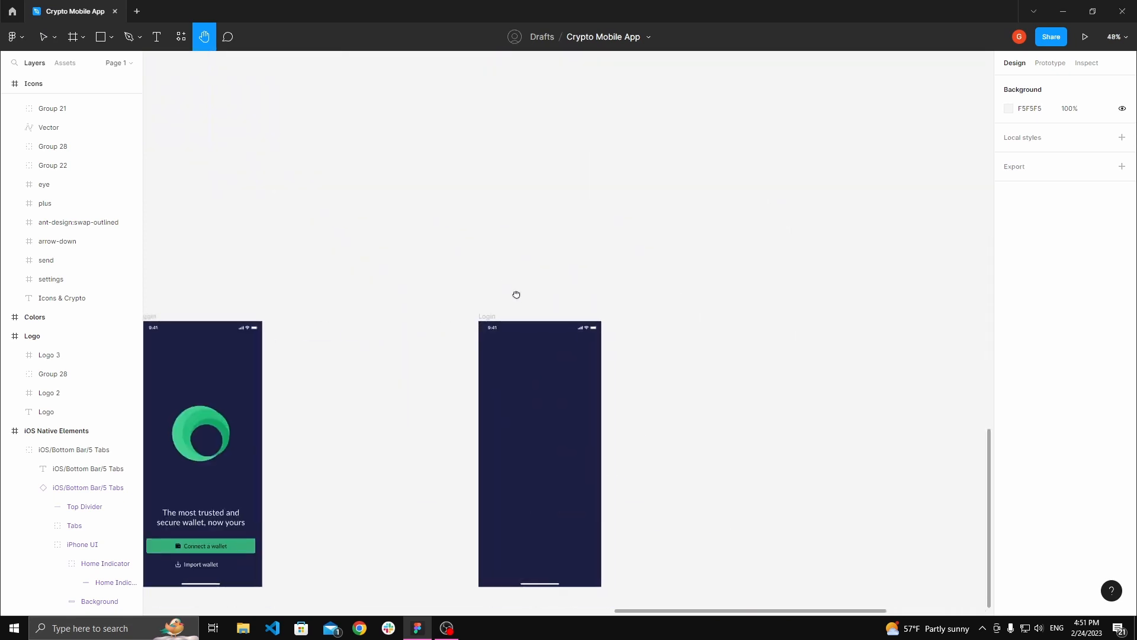
{"action": "left_click_drag", "start_coordinate": [515, 294], "coordinate": [495, 206]}
{"action": "scroll", "coordinate": [496, 206], "scroll_direction": "up", "scroll_amount": 3}
{"action": "key", "text": "v"}
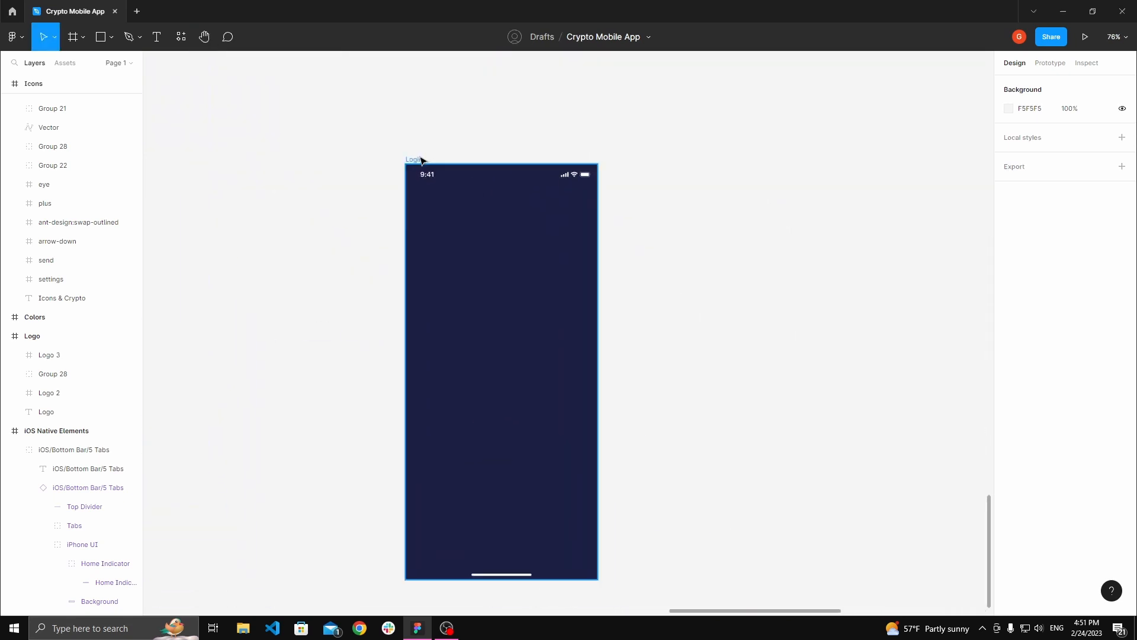
{"action": "key", "text": "ctrl+v"}
{"action": "left_click_drag", "start_coordinate": [459, 362], "coordinate": [448, 253]}
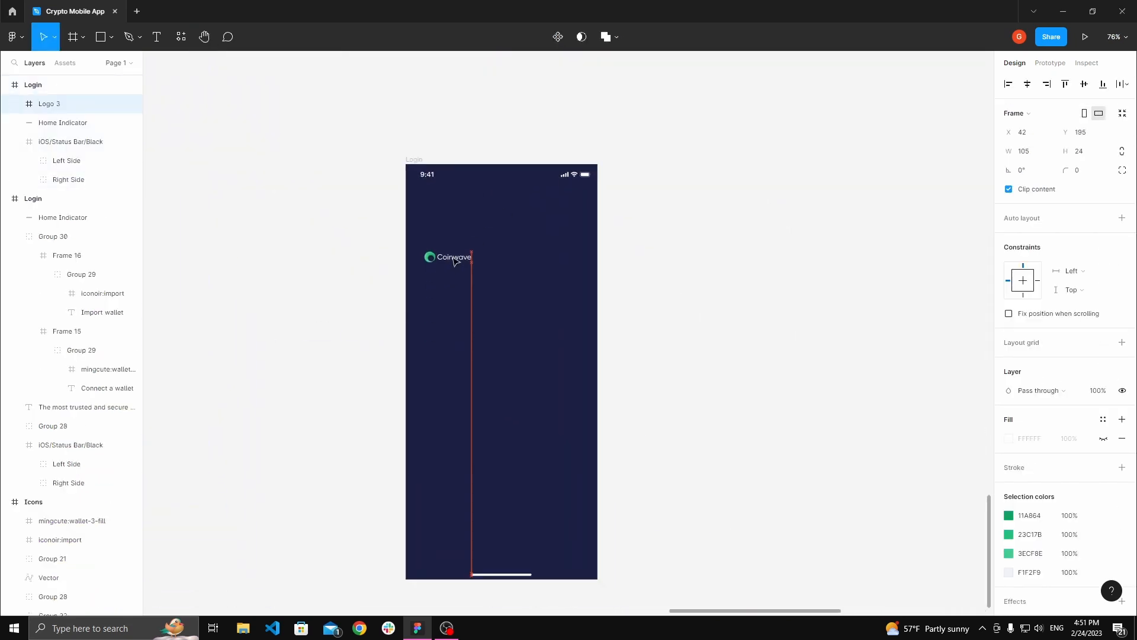
- Show the three-column layout grid on the duplicated Login screen
{"action": "left_click", "coordinate": [543, 229]}
{"action": "key", "text": "h"}
{"action": "left_click_drag", "start_coordinate": [543, 228], "coordinate": [590, 254]}
{"action": "key", "text": "v"}
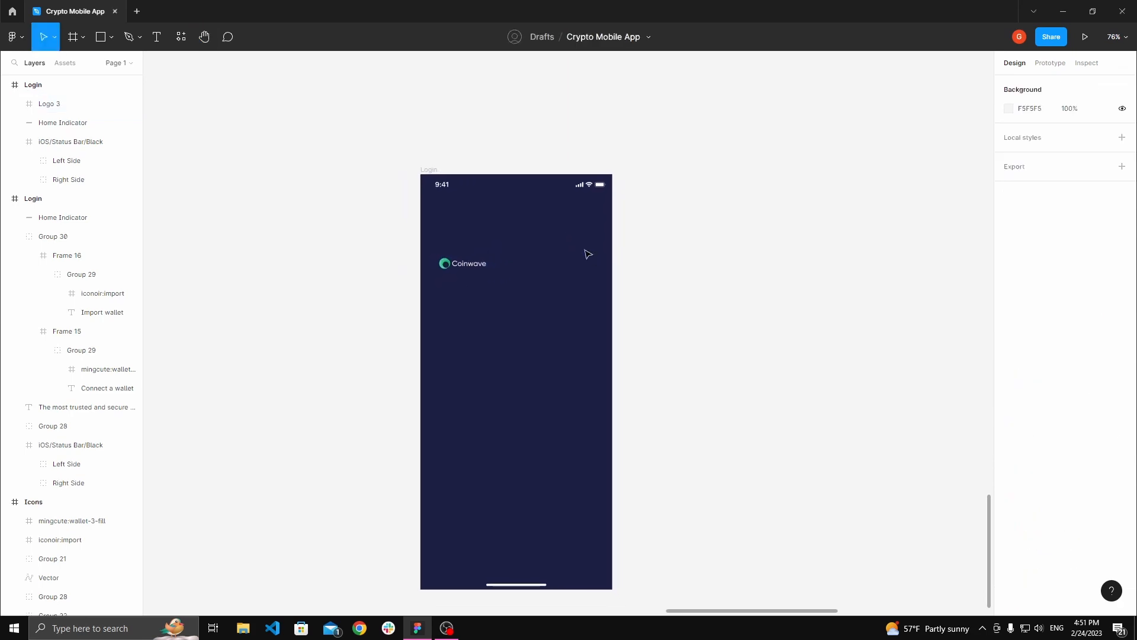
{"action": "left_click", "coordinate": [429, 169]}
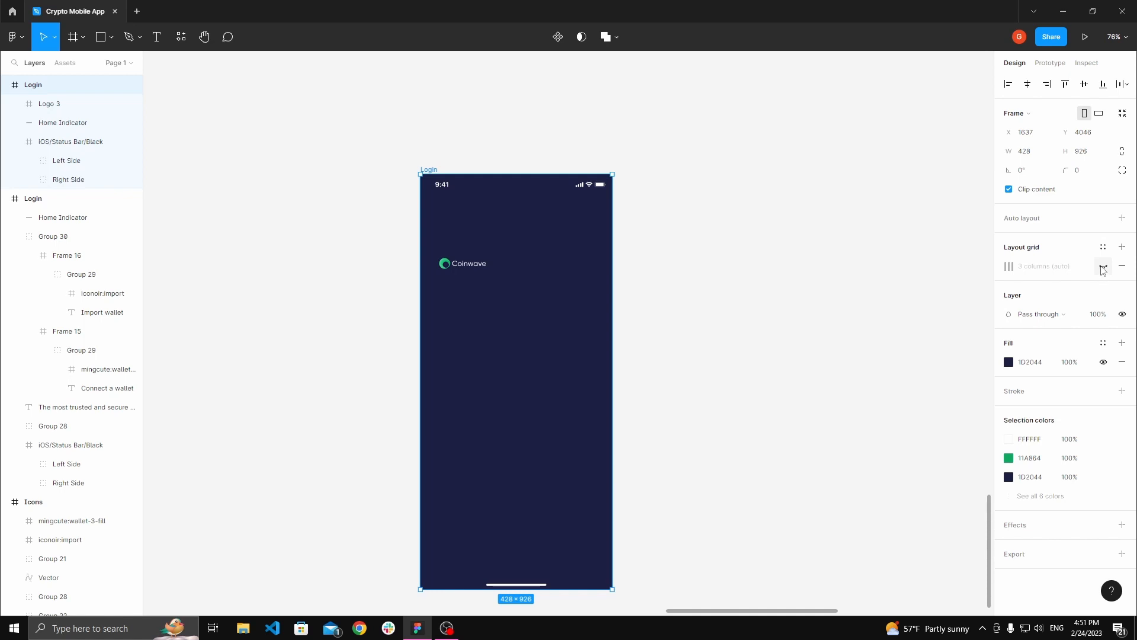
{"action": "left_click", "coordinate": [1103, 268]}
{"action": "left_click", "coordinate": [634, 253]}
{"action": "scroll", "coordinate": [473, 204], "scroll_direction": "up", "scroll_amount": 3}
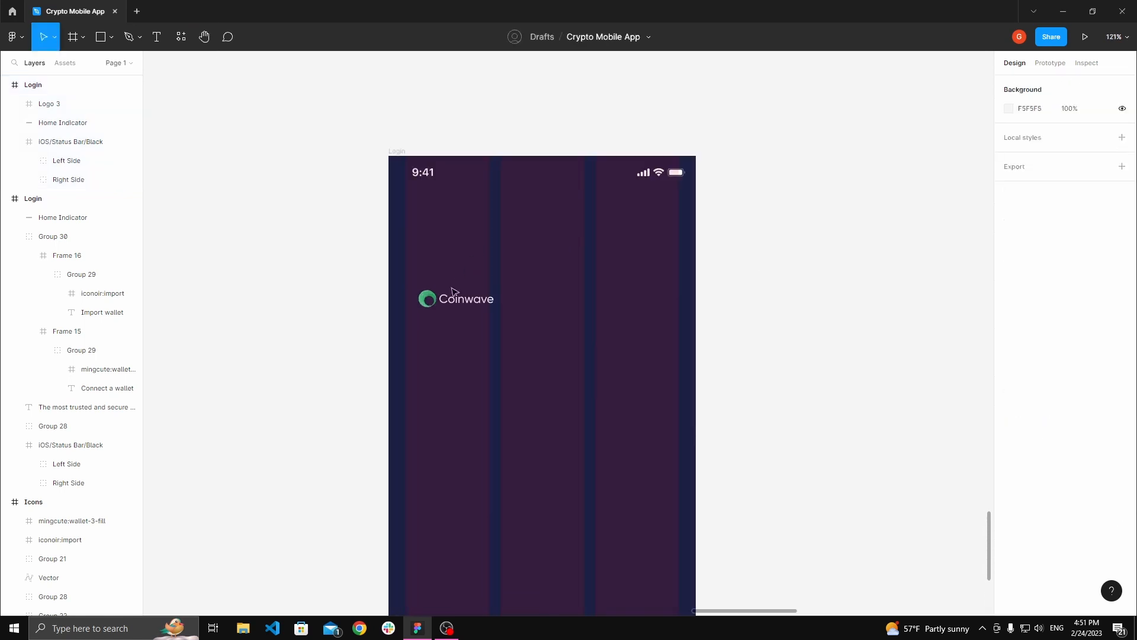
- Move the Coinwave logo to X 24, Y 116, flush with the first grid column's left edge, and check its spacing
{"action": "left_click", "coordinate": [421, 255]}
{"action": "scroll", "coordinate": [402, 243], "scroll_direction": "up", "scroll_amount": 4}
{"action": "left_click_drag", "start_coordinate": [484, 285], "coordinate": [400, 290]}
{"action": "scroll", "coordinate": [466, 268], "scroll_direction": "down", "scroll_amount": 2}
{"action": "left_click", "coordinate": [385, 240]}
{"action": "left_click", "coordinate": [400, 290]}
{"action": "scroll", "coordinate": [349, 276], "scroll_direction": "up", "scroll_amount": 6}
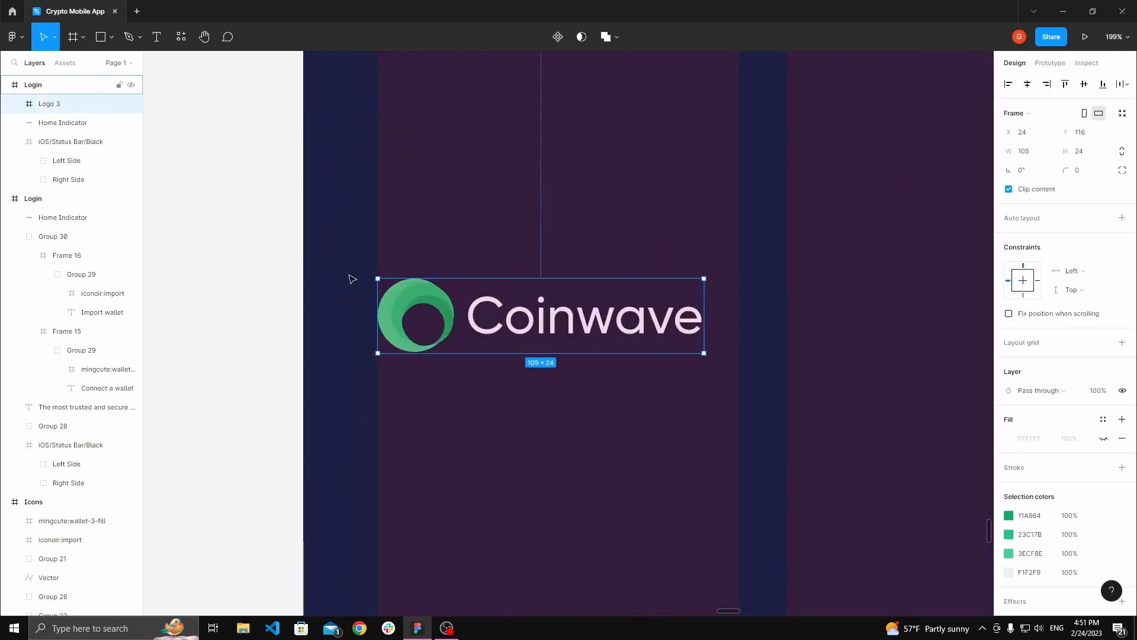
{"action": "key", "text": "alt"}
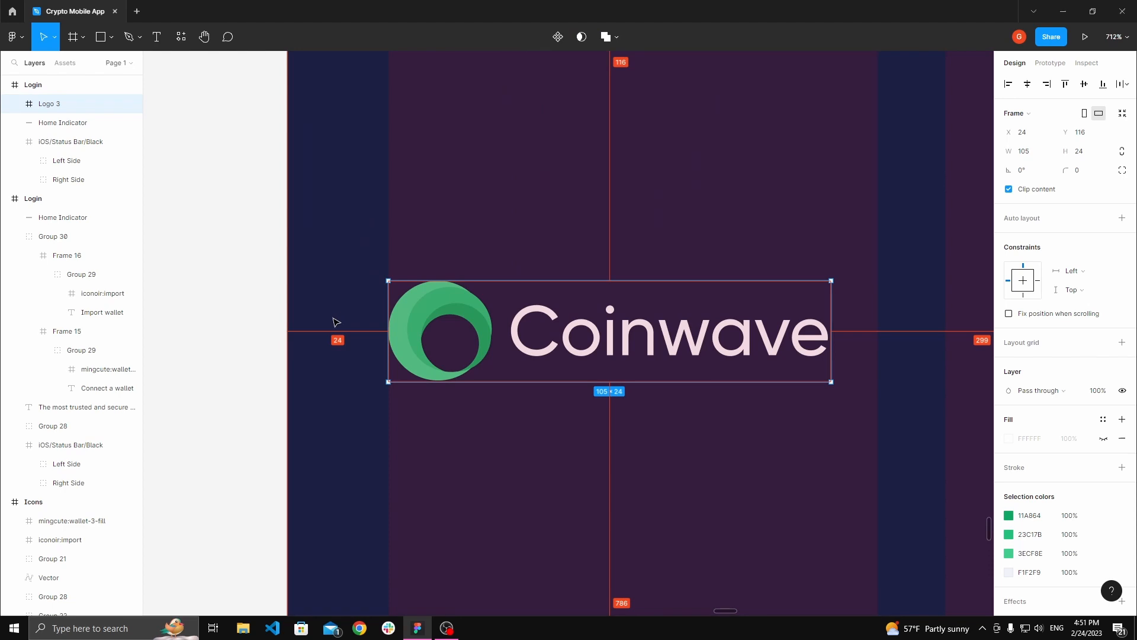
- Nudge the Coinwave logo up to Y 92, leaving a 48 px gap below the status bar
{"action": "scroll", "coordinate": [336, 322], "scroll_direction": "down", "scroll_amount": 5}
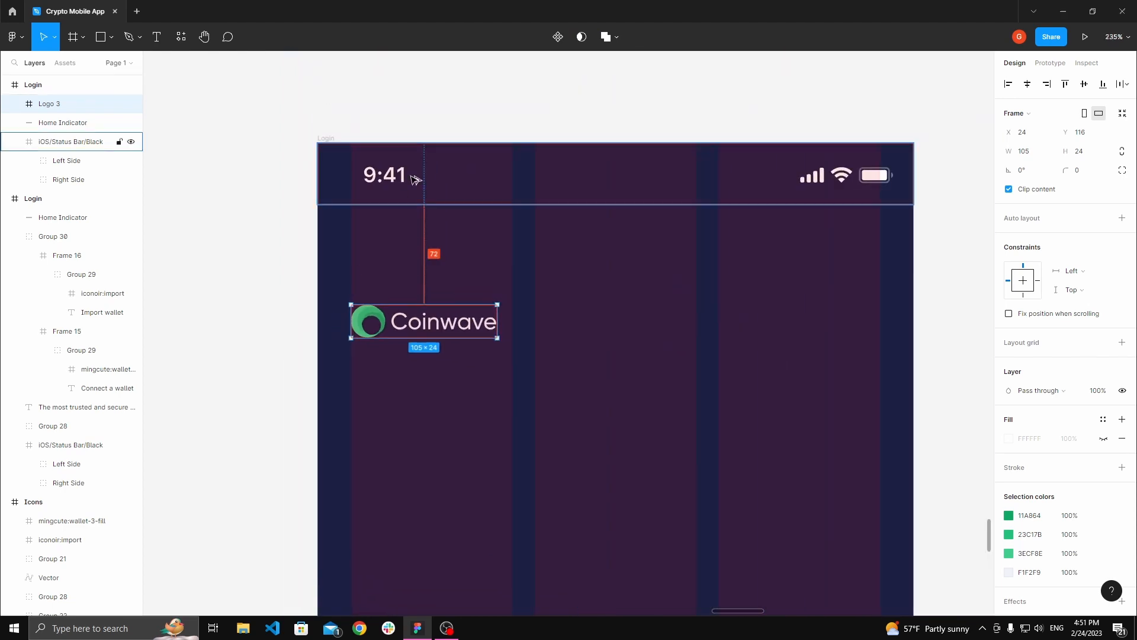
{"action": "key", "text": "shift+Up"}
{"action": "key", "text": "shift+Up"}
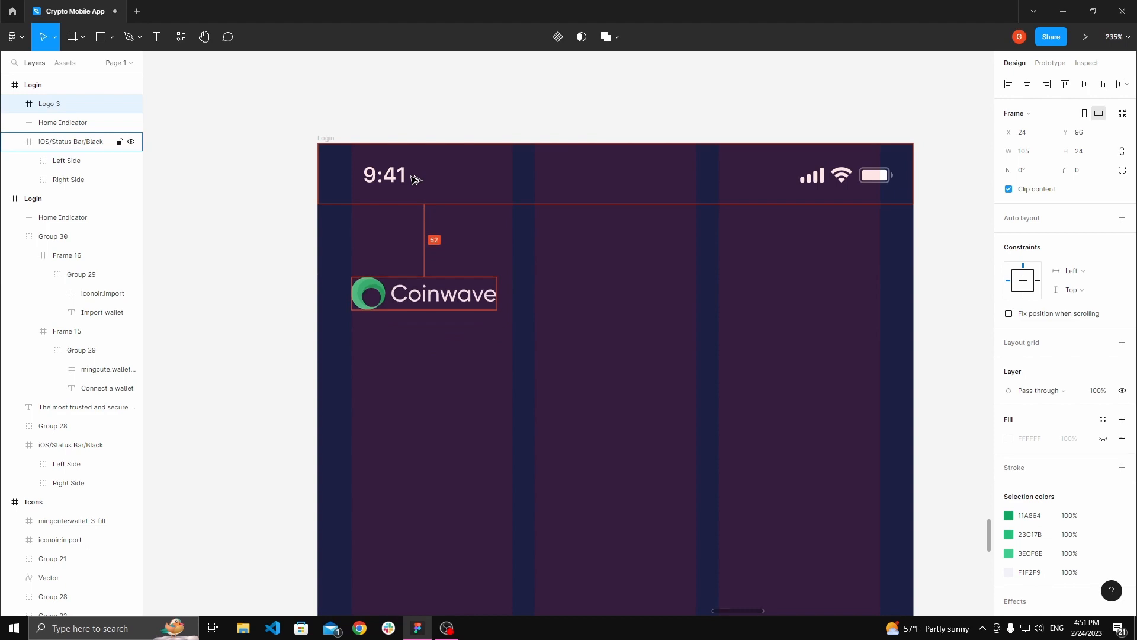
{"action": "key", "text": "Up"}
{"action": "key", "text": "Up"}
{"action": "key", "text": "Up"}
{"action": "key", "text": "Up"}
{"action": "key", "text": "Up"}
{"action": "key", "text": "Up"}
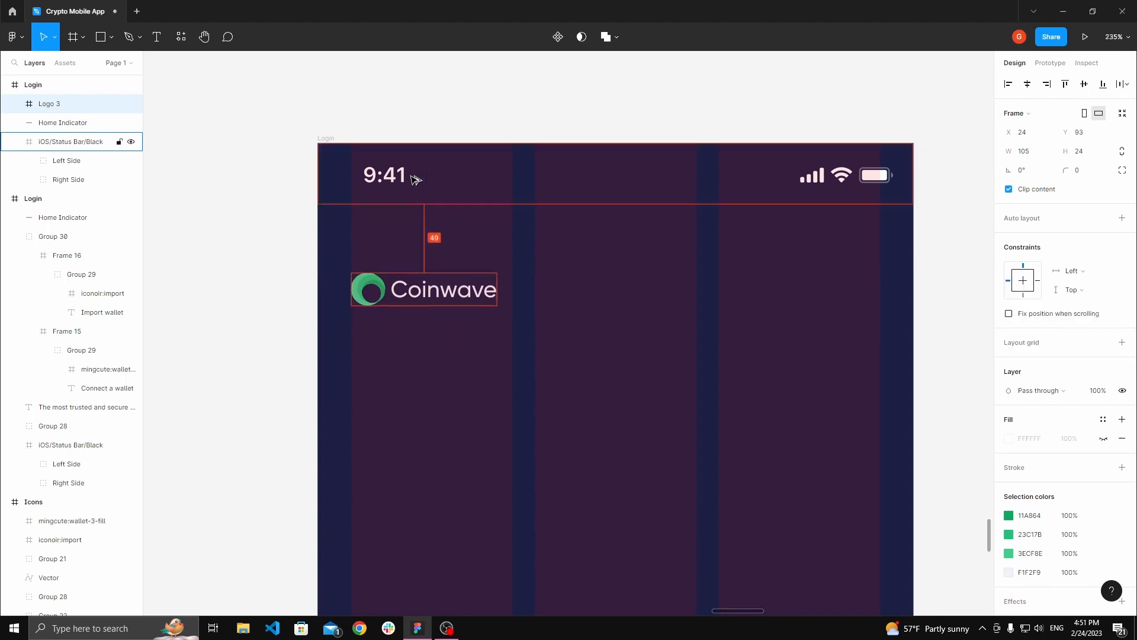
{"action": "key", "text": "Down"}
{"action": "key", "text": "Down"}
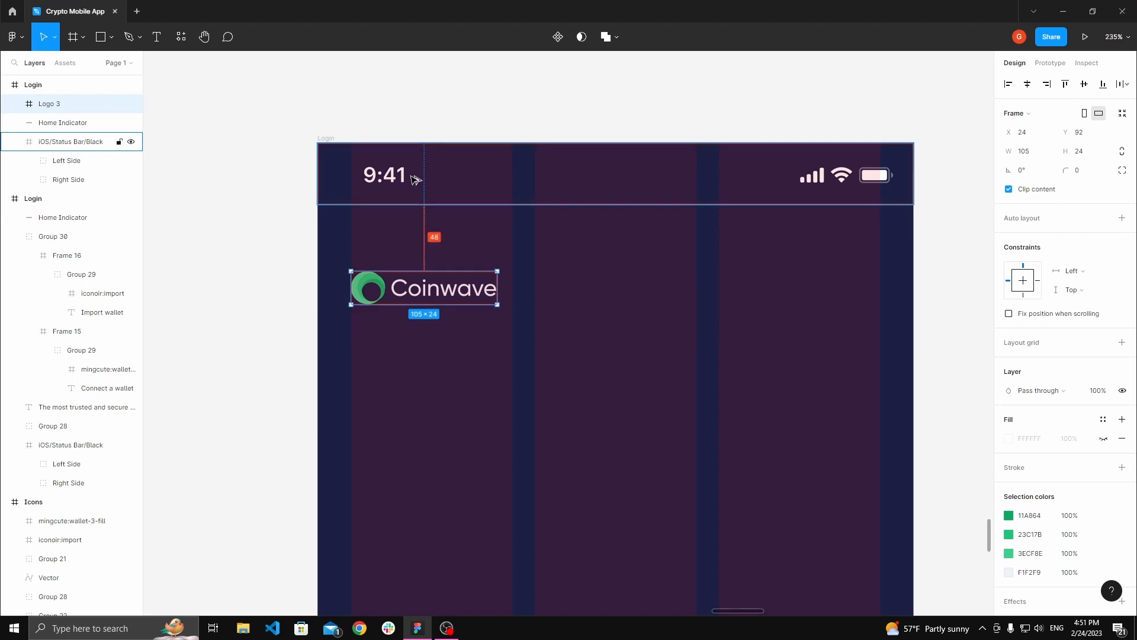
{"action": "left_click", "coordinate": [279, 269]}
- Draw a circle about 42 by 42 px in the third grid column, roughly level with the Coinwave logo
{"action": "scroll", "coordinate": [386, 274], "scroll_direction": "down", "scroll_amount": 3}
{"action": "left_click_drag", "start_coordinate": [387, 275], "coordinate": [301, 221]}
{"action": "left_click_drag", "start_coordinate": [248, 160], "coordinate": [291, 170]}
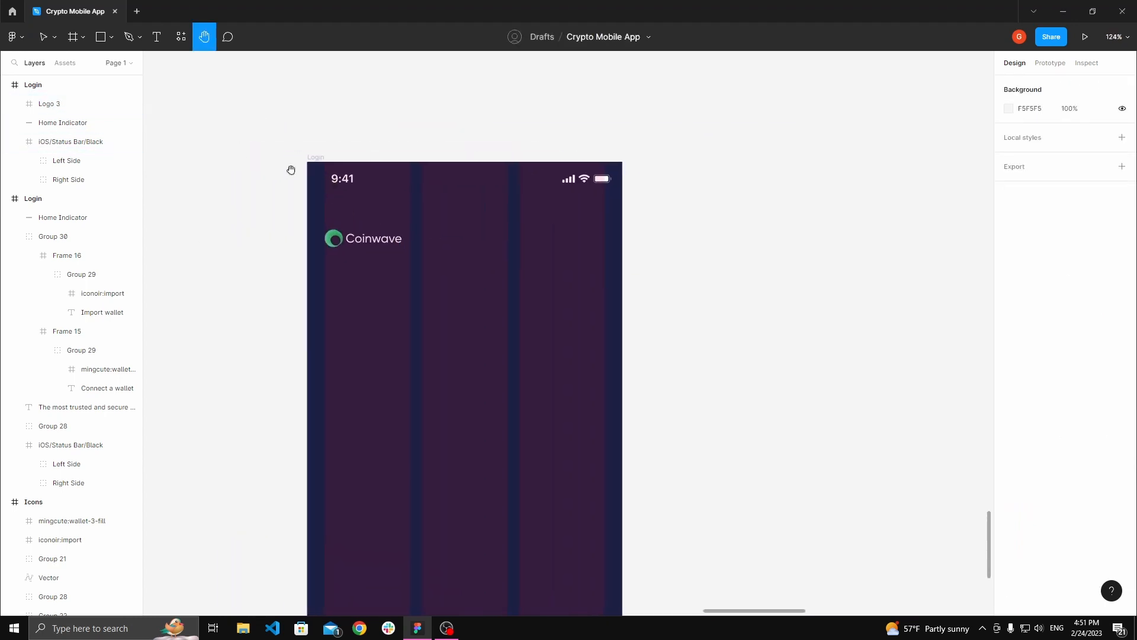
{"action": "key", "text": "o"}
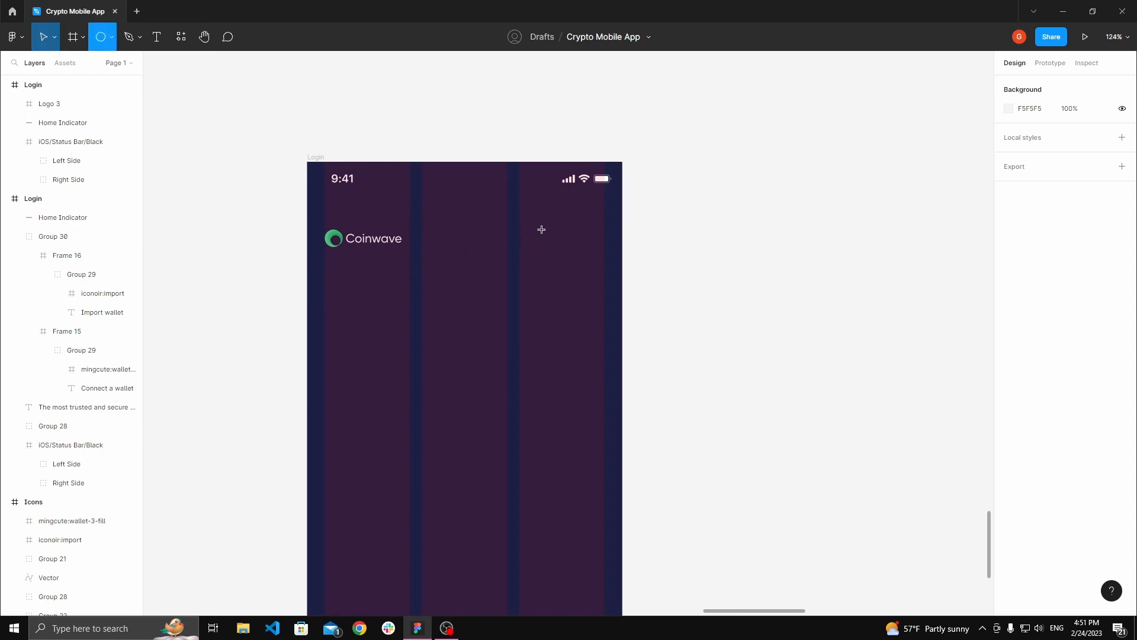
{"action": "scroll", "coordinate": [541, 229], "scroll_direction": "up", "scroll_amount": 3}
{"action": "key", "text": "v"}
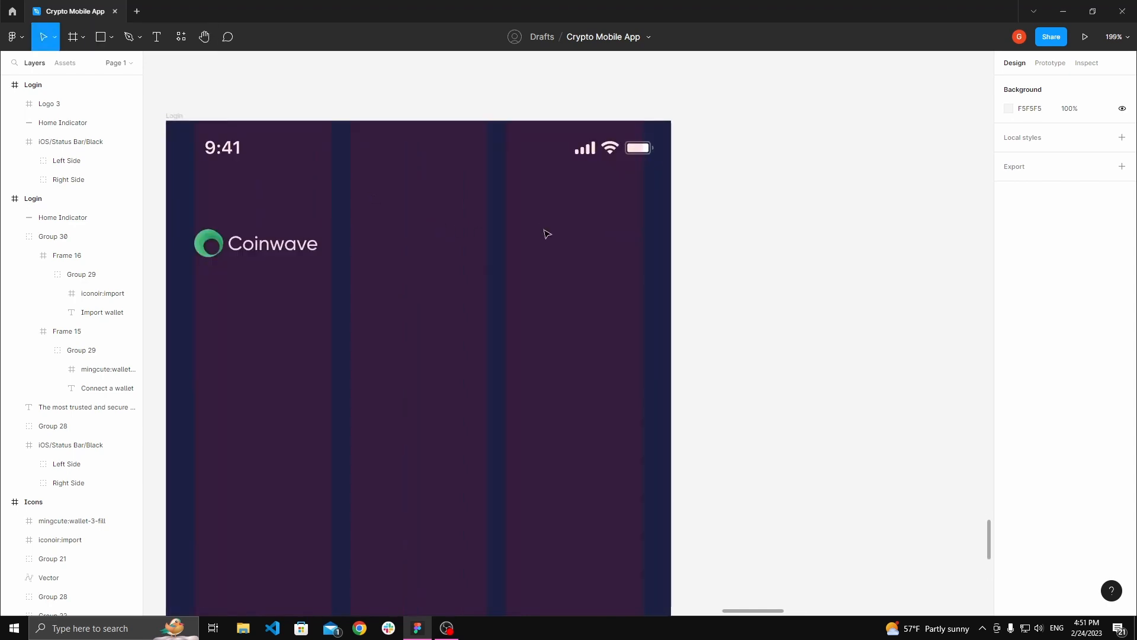
{"action": "key", "text": "o"}
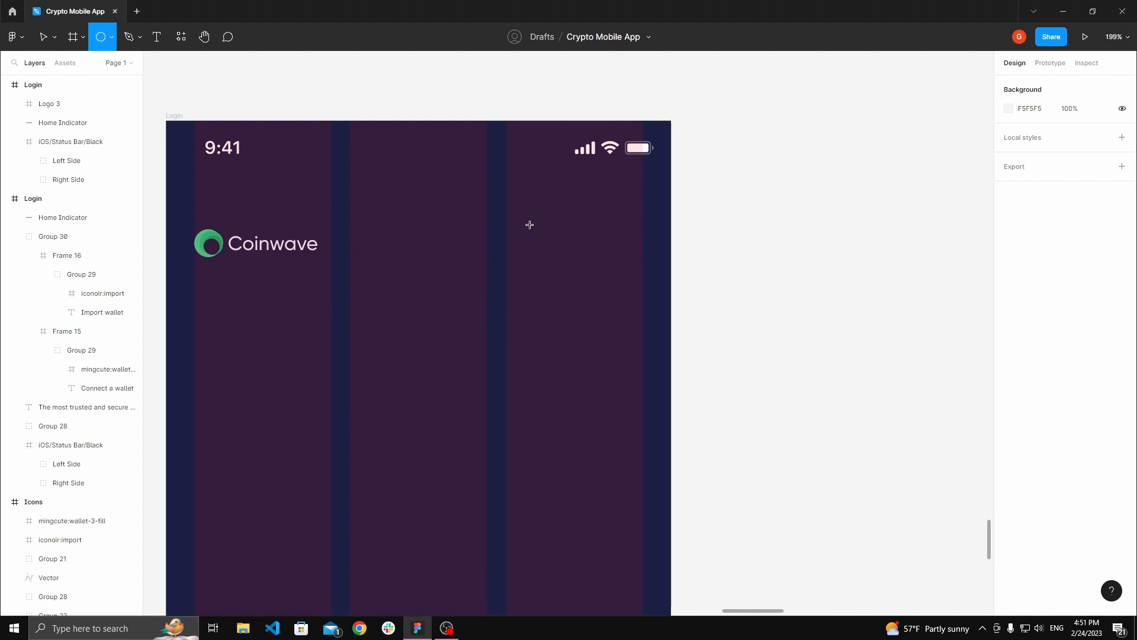
{"action": "mouse_move", "coordinate": [526, 225]}
{"action": "left_mouse_down"}
{"action": "mouse_move", "coordinate": [566, 266]}
{"action": "mouse_move", "coordinate": [645, 274]}
{"action": "mouse_move", "coordinate": [627, 295]}
{"action": "left_mouse_up"}
{"action": "left_click", "coordinate": [587, 246]}
{"action": "scroll", "coordinate": [645, 274], "scroll_direction": "down", "scroll_amount": 1}
{"action": "left_click", "coordinate": [601, 271]}
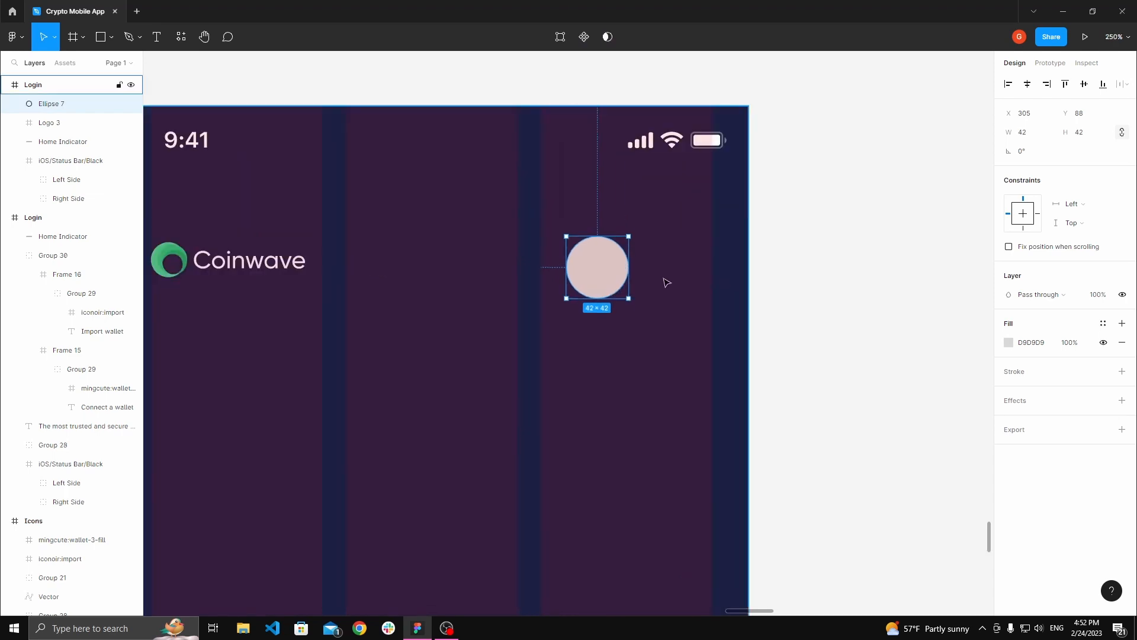
- Resize the circle in the third grid column to 40 by 40 px
{"action": "scroll", "coordinate": [629, 296], "scroll_direction": "up", "scroll_amount": 10}
{"action": "left_click_drag", "start_coordinate": [632, 306], "coordinate": [619, 293]}
{"action": "scroll", "coordinate": [618, 292], "scroll_direction": "down", "scroll_amount": 5}
{"action": "scroll", "coordinate": [617, 292], "scroll_direction": "down", "scroll_amount": 10}
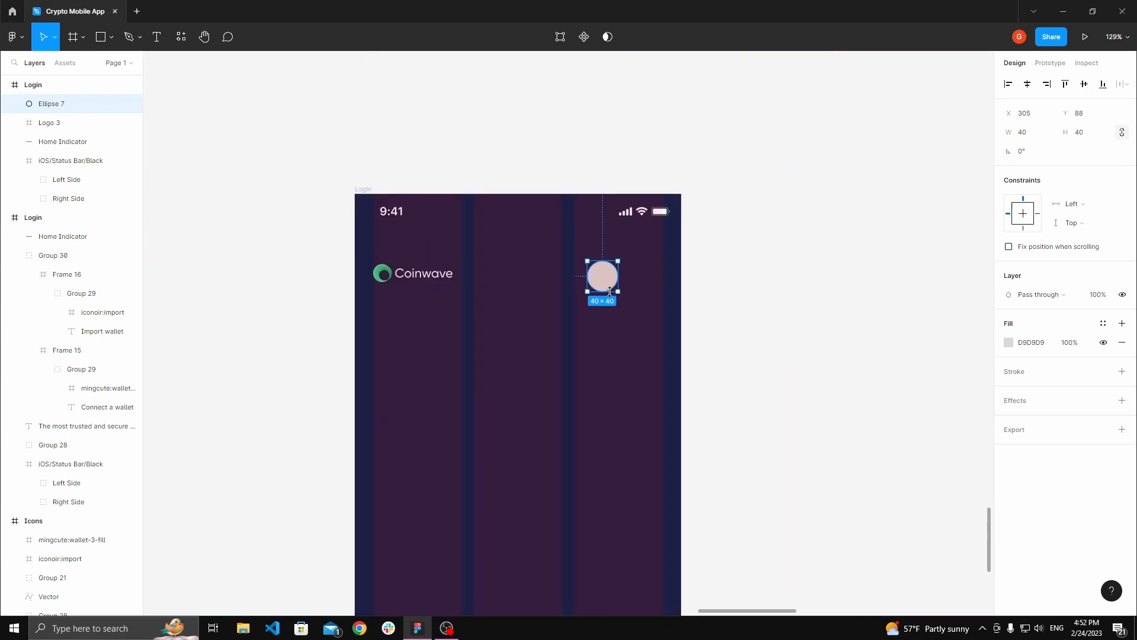
- Align the circle's vertical center with the Coinwave logo and move it flush with the third grid column's right edge
{"action": "left_click", "coordinate": [49, 123], "text": "shift"}
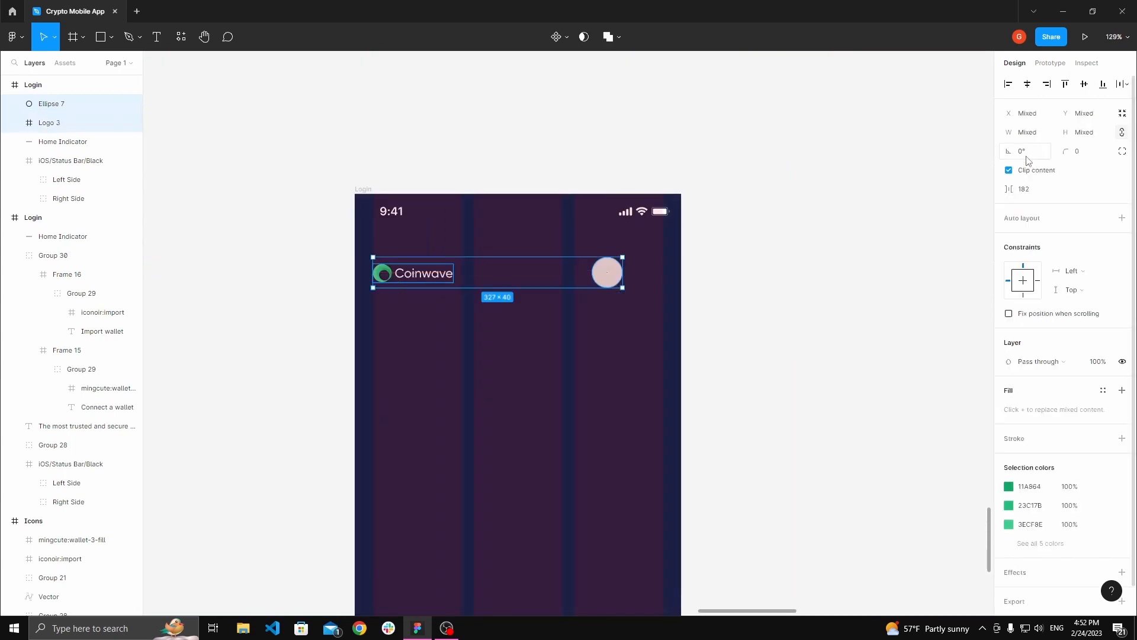
{"action": "left_click", "coordinate": [1085, 85]}
{"action": "left_click", "coordinate": [604, 270]}
{"action": "scroll", "coordinate": [609, 275], "scroll_direction": "up", "scroll_amount": 5}
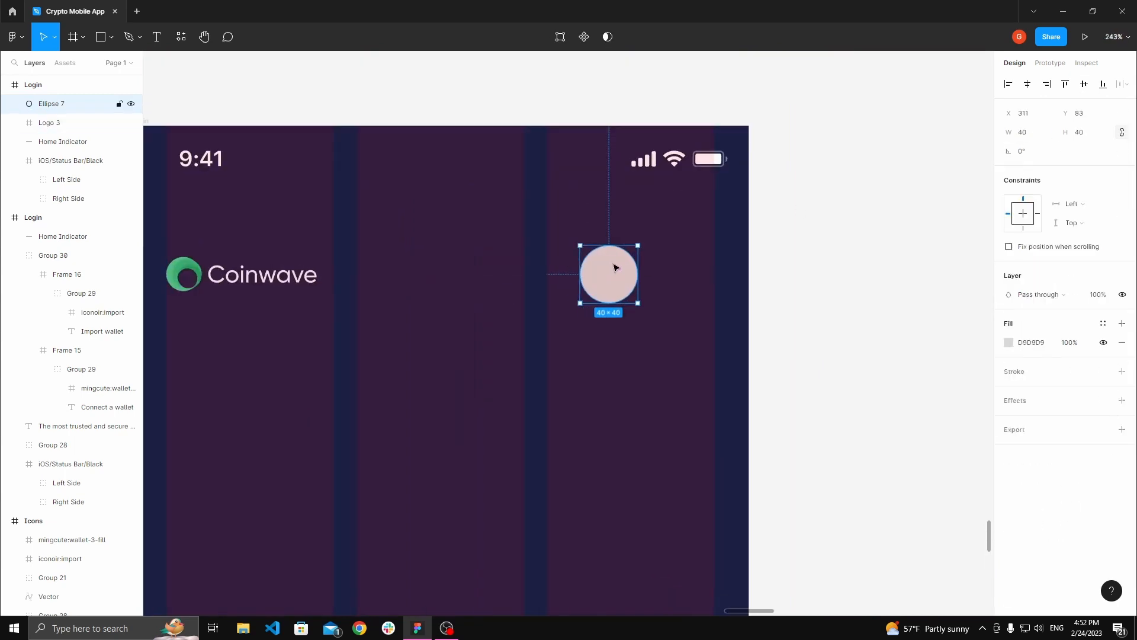
{"action": "left_click_drag", "start_coordinate": [612, 264], "coordinate": [690, 267]}
{"action": "left_click", "coordinate": [764, 274]}
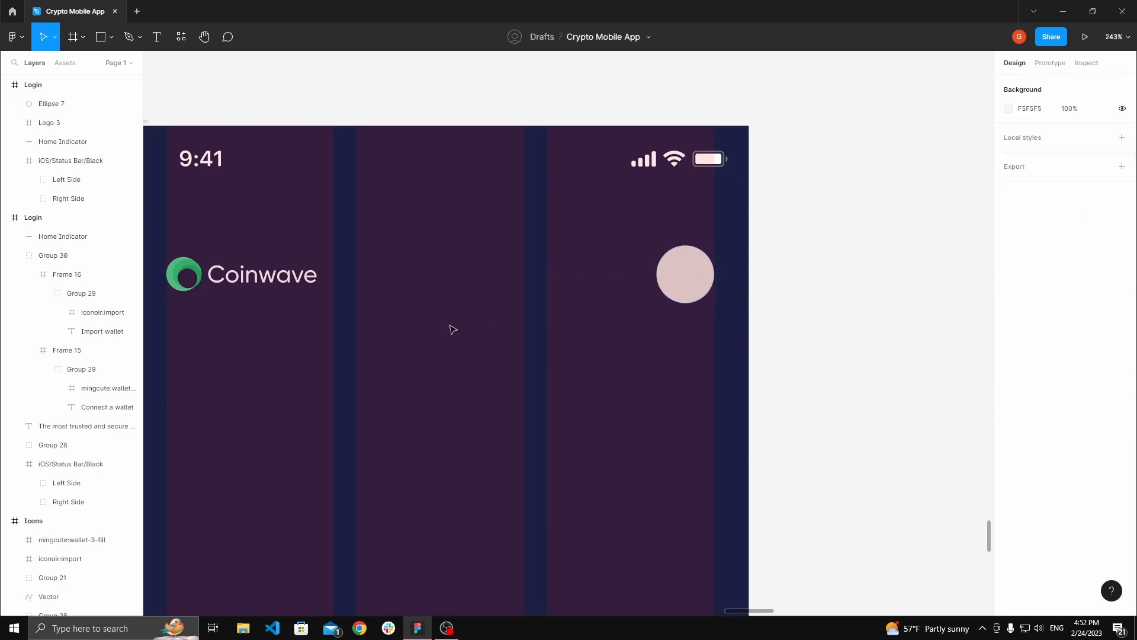
{"action": "scroll", "coordinate": [451, 328], "scroll_direction": "down", "scroll_amount": 5}
{"action": "left_click_drag", "start_coordinate": [453, 328], "coordinate": [544, 276]}
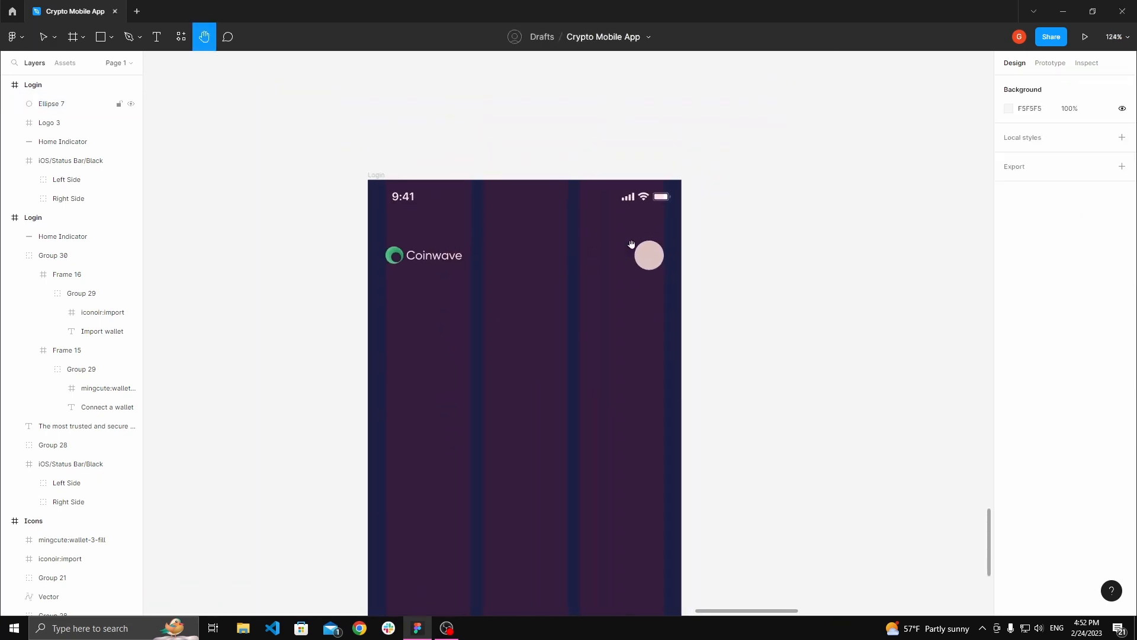
{"action": "key", "text": "v"}
{"action": "left_click", "coordinate": [646, 254]}
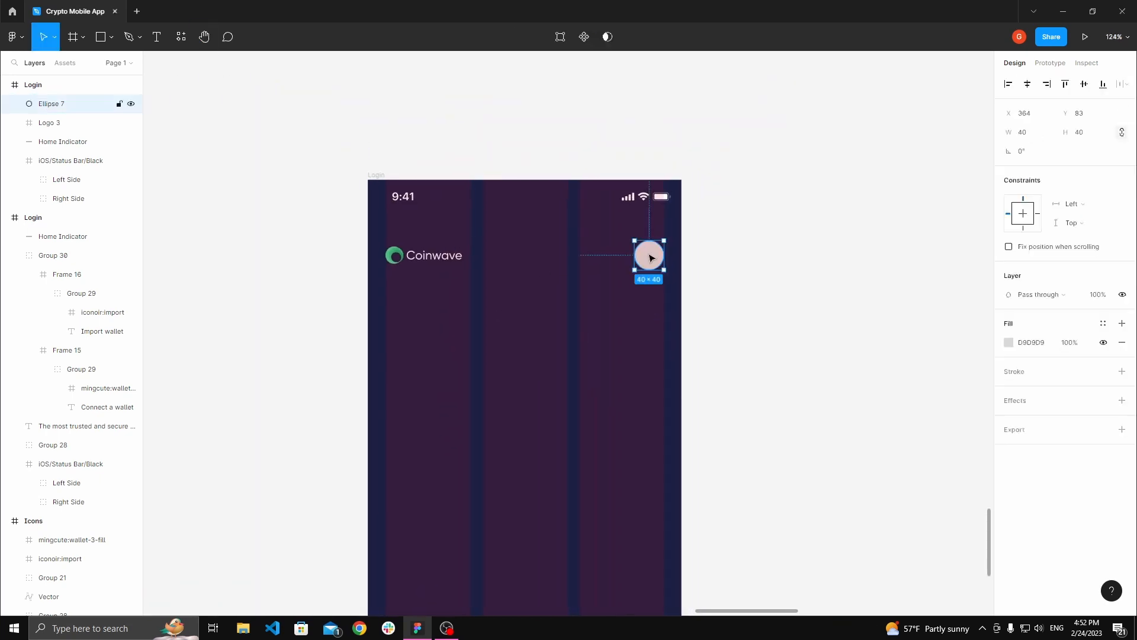
{"action": "right_click", "coordinate": [646, 252]}
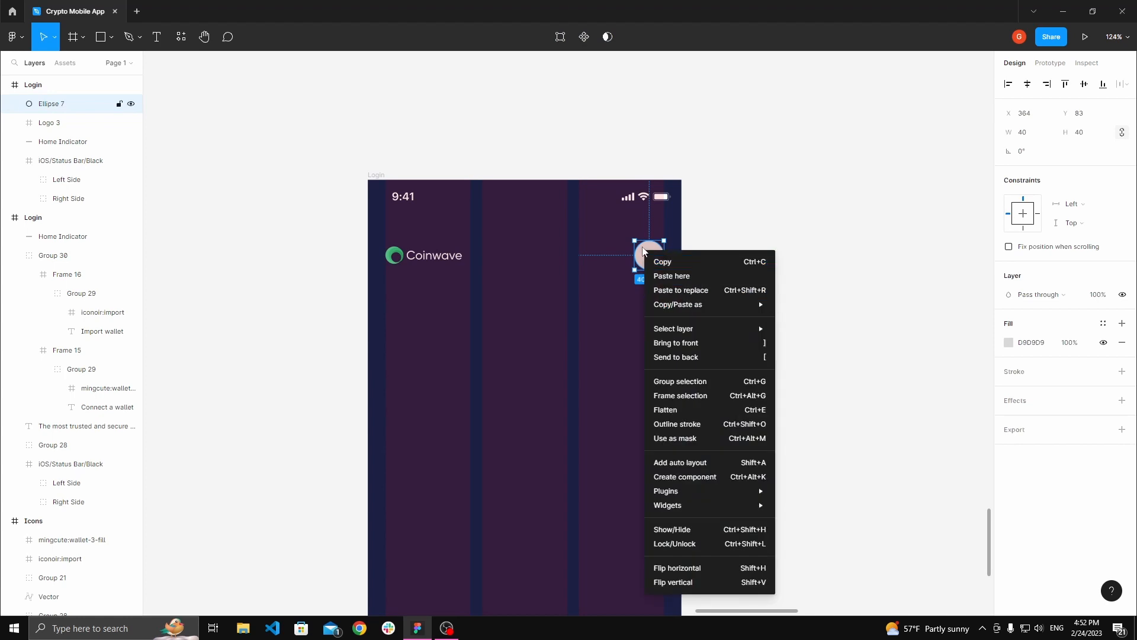
{"action": "mouse_move", "coordinate": [709, 495]}
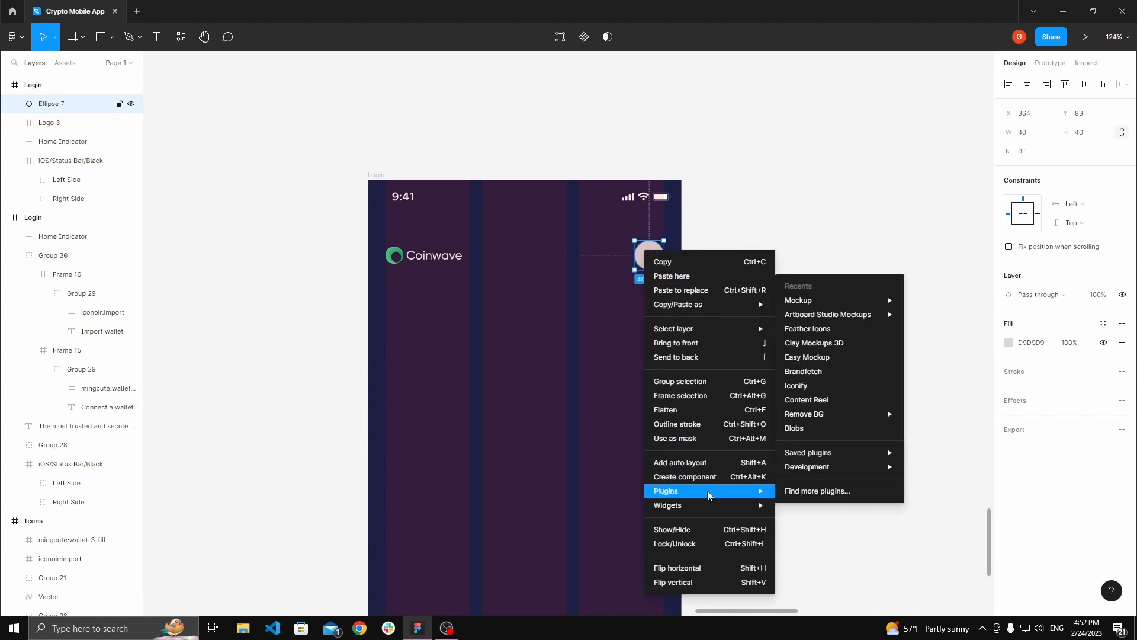
{"action": "left_click", "coordinate": [848, 399]}
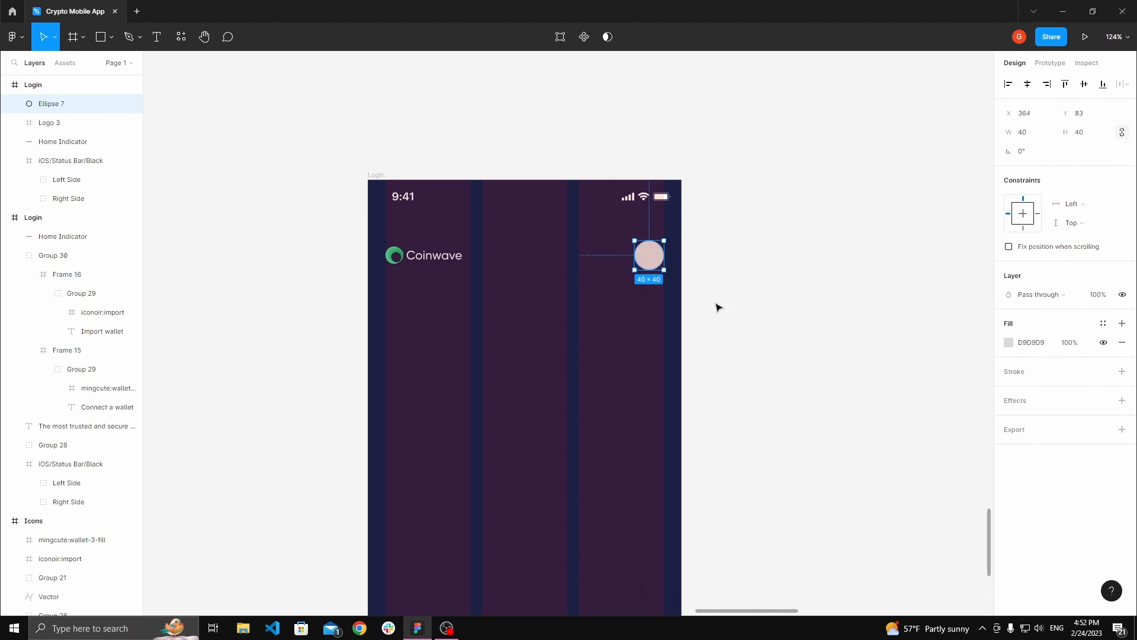
{"action": "left_click", "coordinate": [647, 175]}
{"action": "left_click", "coordinate": [698, 216]}
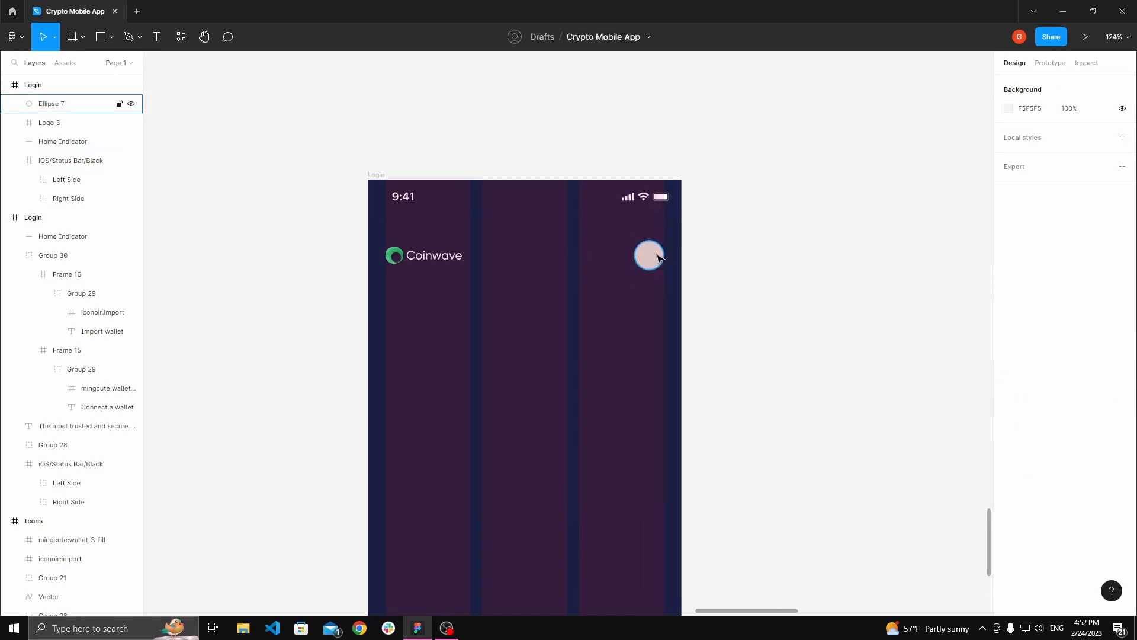
- Find and run the Content Reel plugin for the header circle, and place its window beside the frame
{"action": "left_click", "coordinate": [659, 259]}
{"action": "right_click", "coordinate": [654, 255]}
{"action": "mouse_move", "coordinate": [711, 494]}
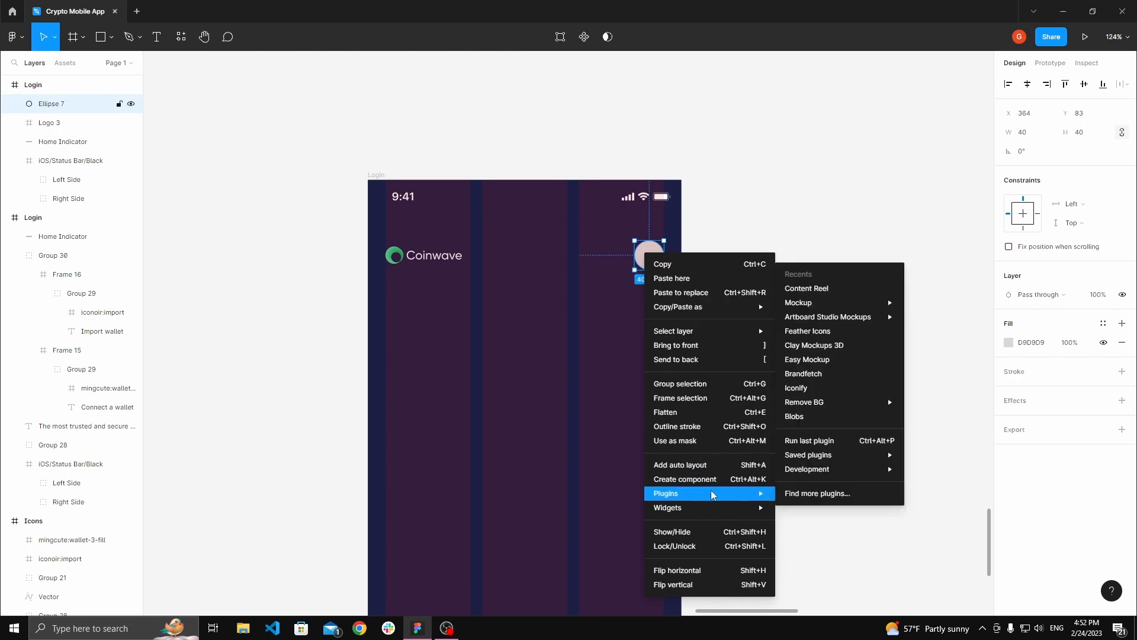
{"action": "left_click", "coordinate": [797, 493]}
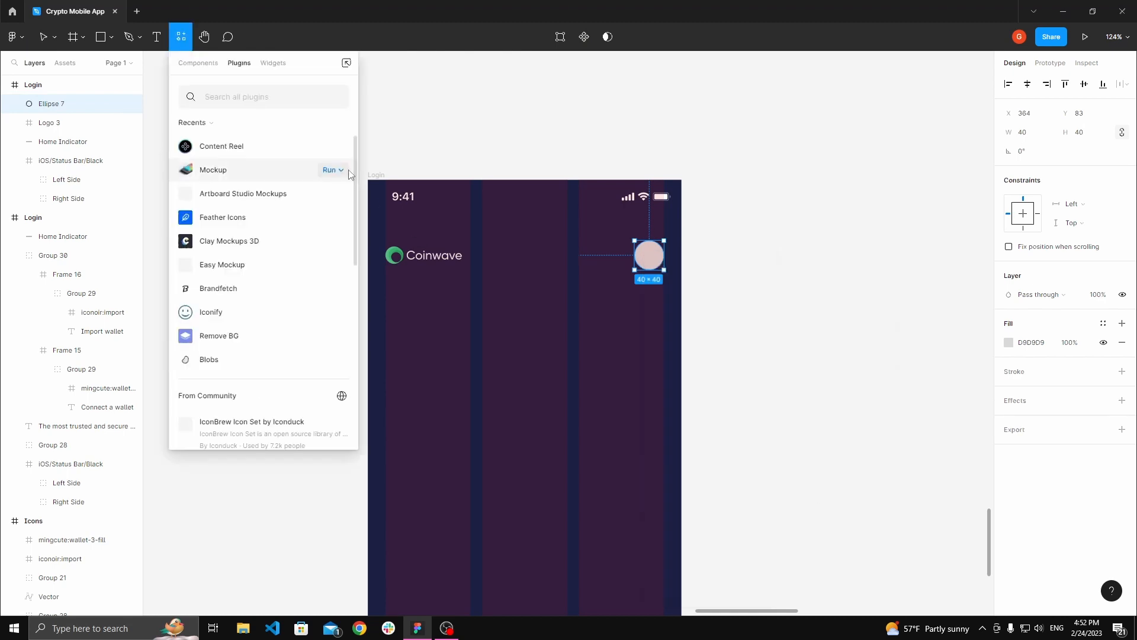
{"action": "type", "text": "conm"}
{"action": "key", "text": "BackSpace"}
{"action": "type", "text": "tent"}
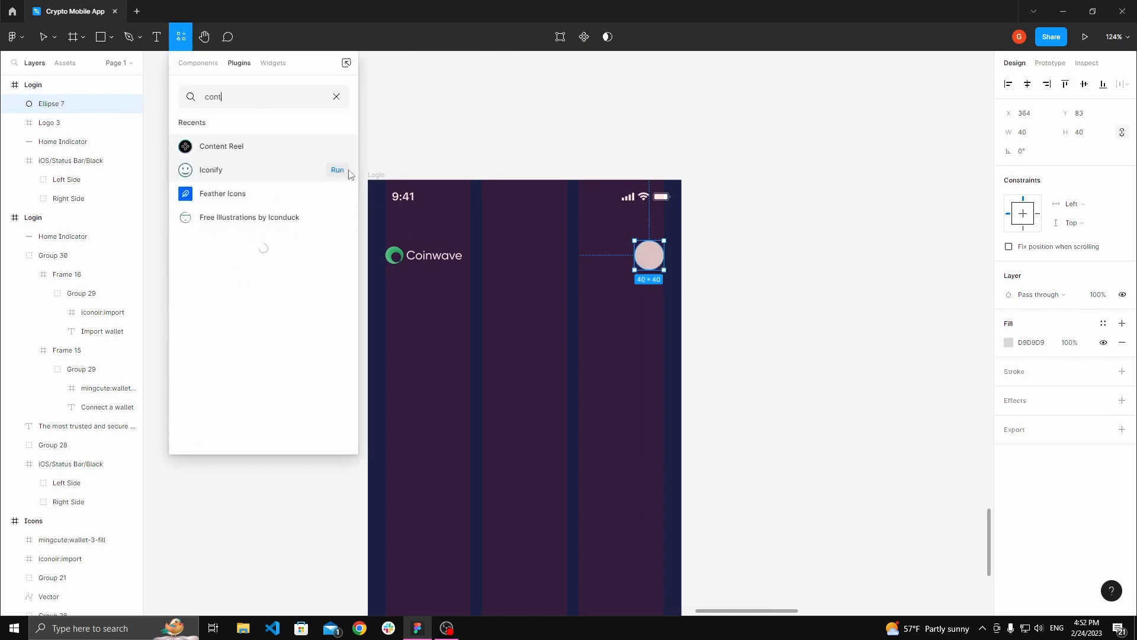
{"action": "left_click", "coordinate": [246, 148]}
{"action": "left_click", "coordinate": [259, 230]}
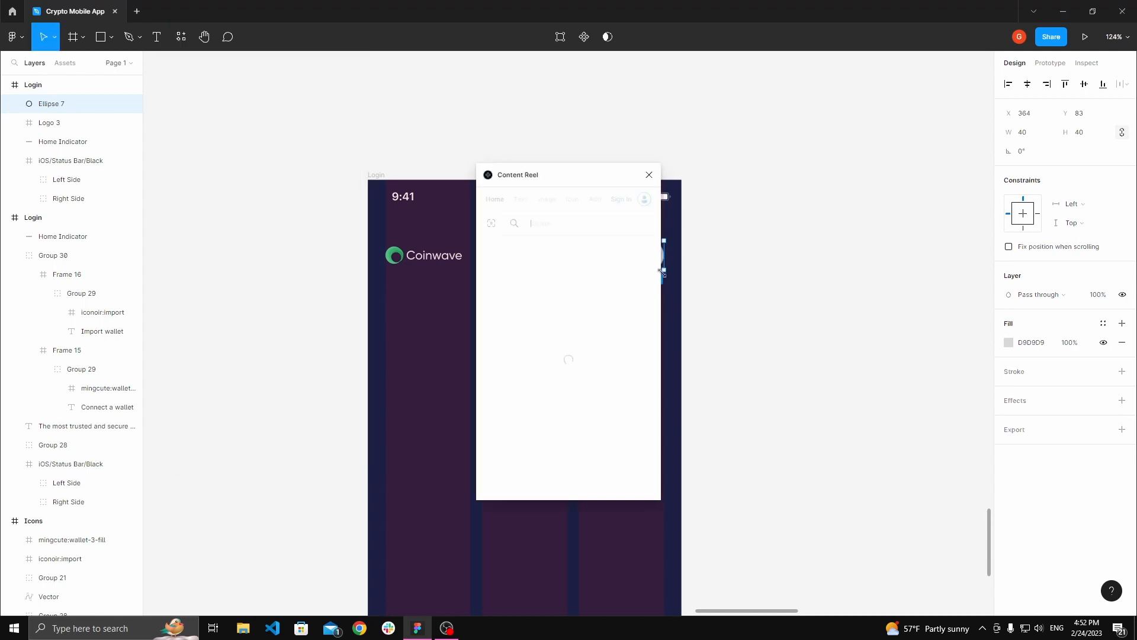
{"action": "left_click_drag", "start_coordinate": [559, 183], "coordinate": [778, 196]}
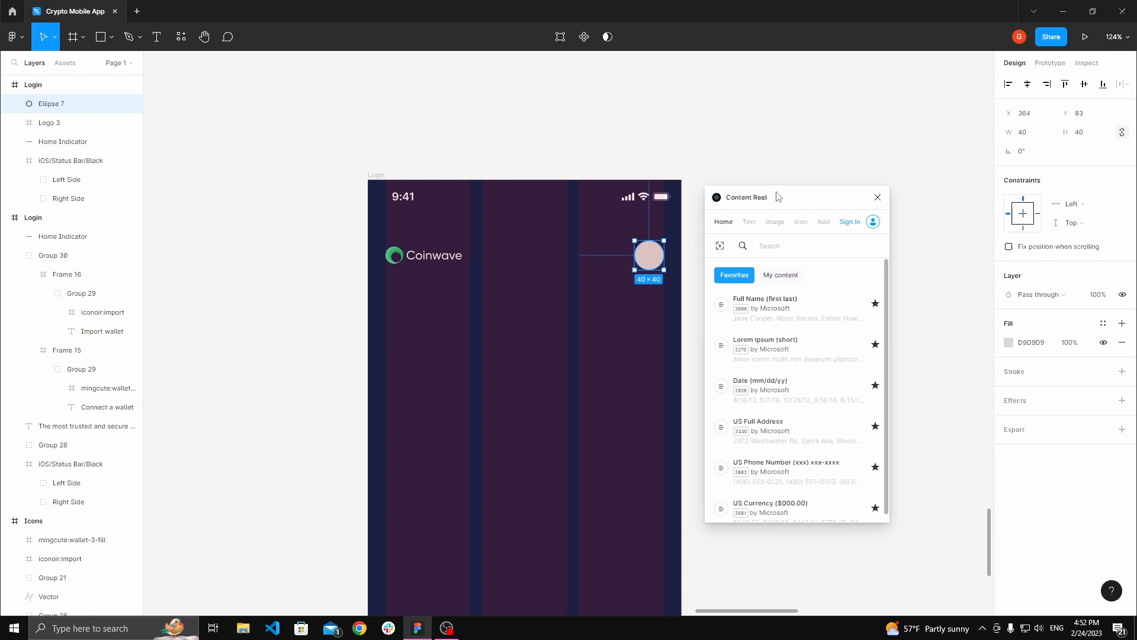
- Fill the header circle with the last image in Content Reel's six-image Avatars set, the smiling bearded man, and close the plugin
{"action": "left_click", "coordinate": [773, 230]}
{"action": "scroll", "coordinate": [672, 249], "scroll_direction": "up", "scroll_amount": 2}
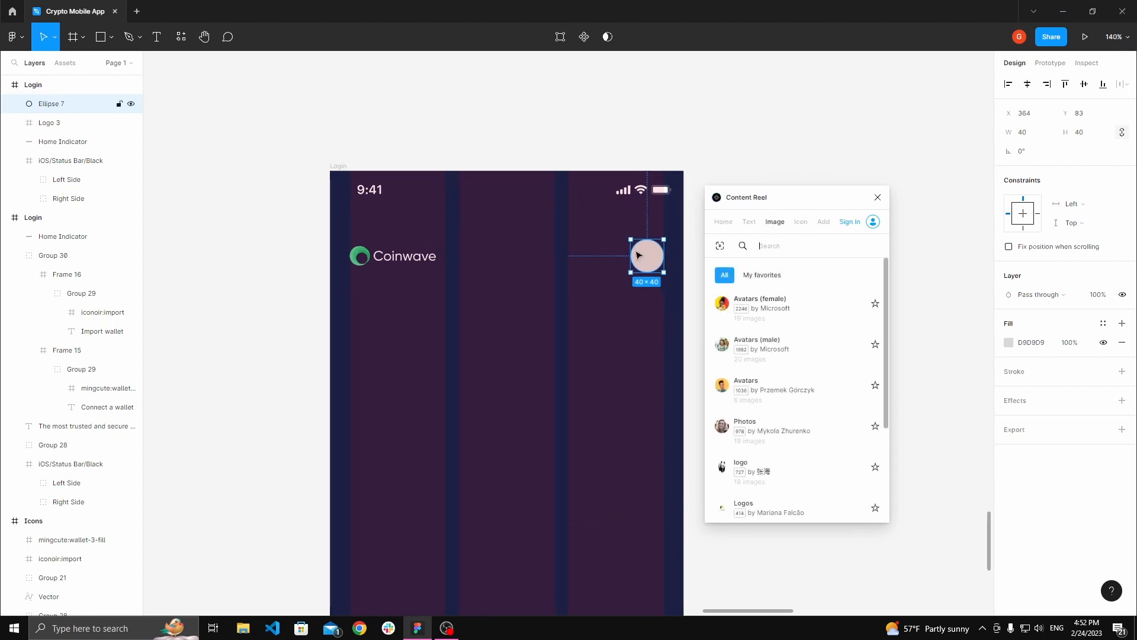
{"action": "scroll", "coordinate": [782, 337], "scroll_direction": "down", "scroll_amount": 1}
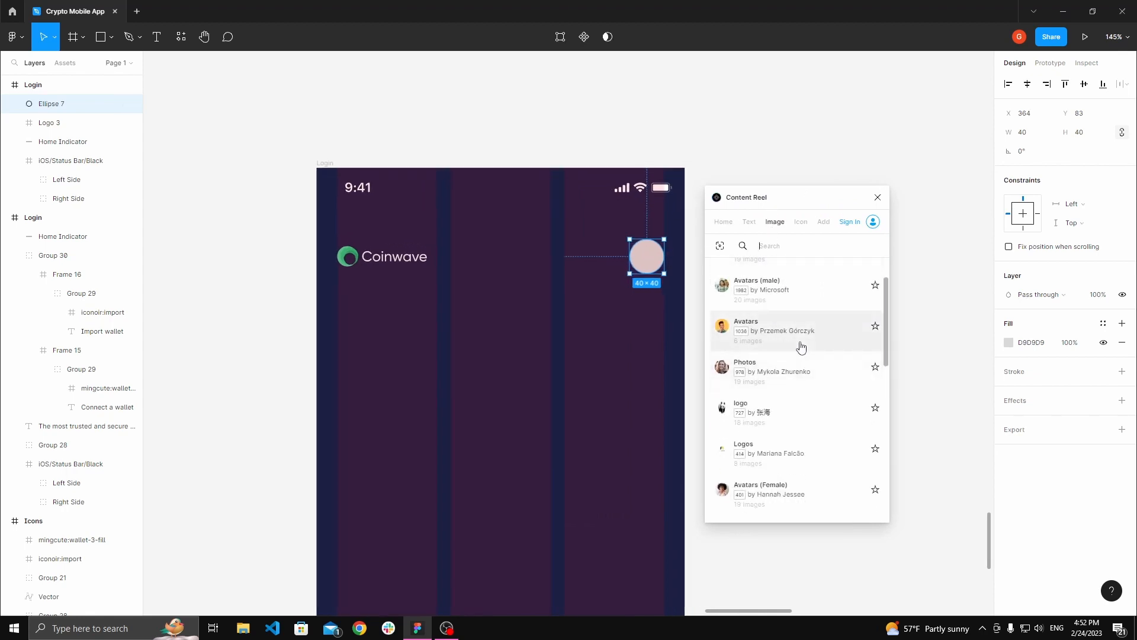
{"action": "left_click", "coordinate": [796, 344]}
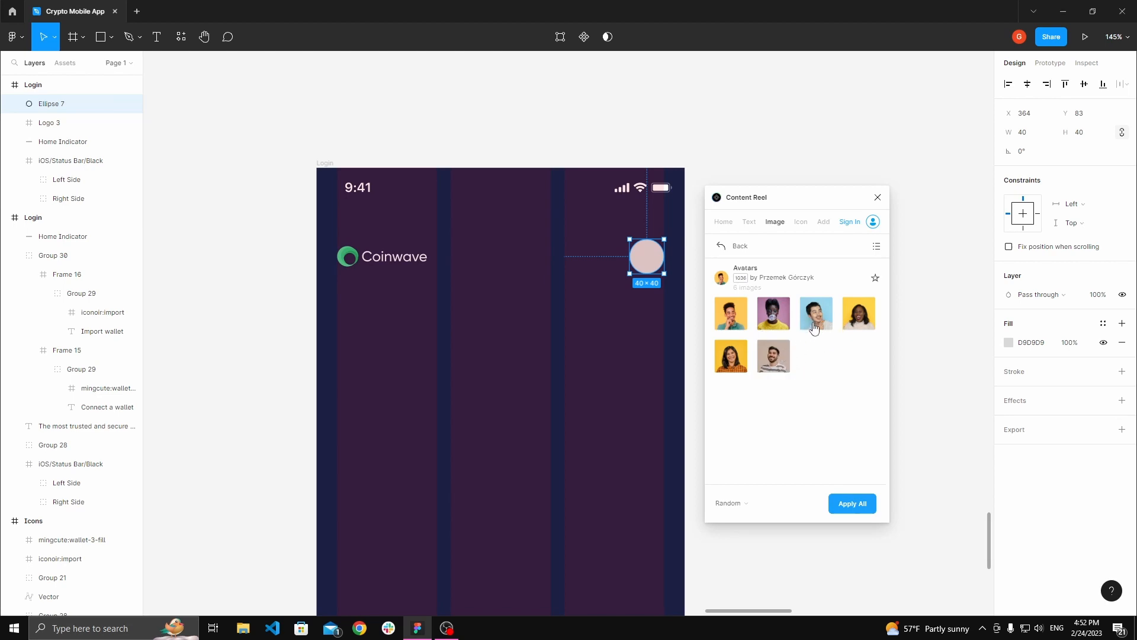
{"action": "left_click", "coordinate": [778, 357]}
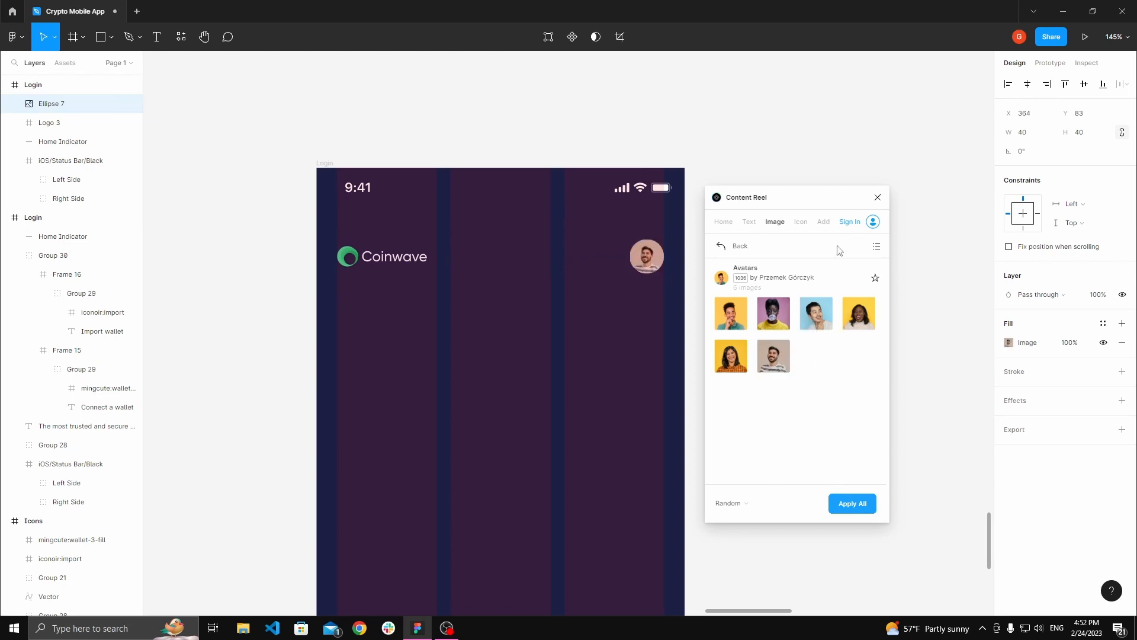
{"action": "left_click", "coordinate": [878, 198]}
{"action": "left_click", "coordinate": [778, 236]}
- Add a stroke to the avatar circle in the header and position it outside
{"action": "key", "text": "space"}
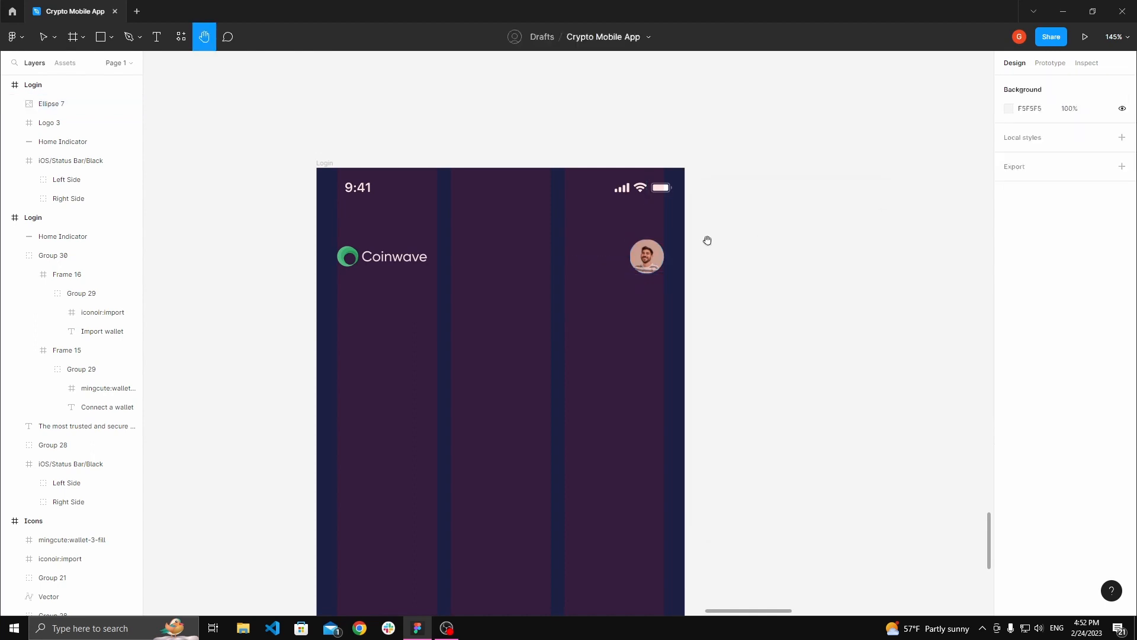
{"action": "left_click_drag", "start_coordinate": [708, 241], "coordinate": [791, 231]}
{"action": "scroll", "coordinate": [735, 240], "scroll_direction": "up", "scroll_amount": 2}
{"action": "left_click_drag", "start_coordinate": [718, 242], "coordinate": [701, 240]}
{"action": "left_click", "coordinate": [708, 244]}
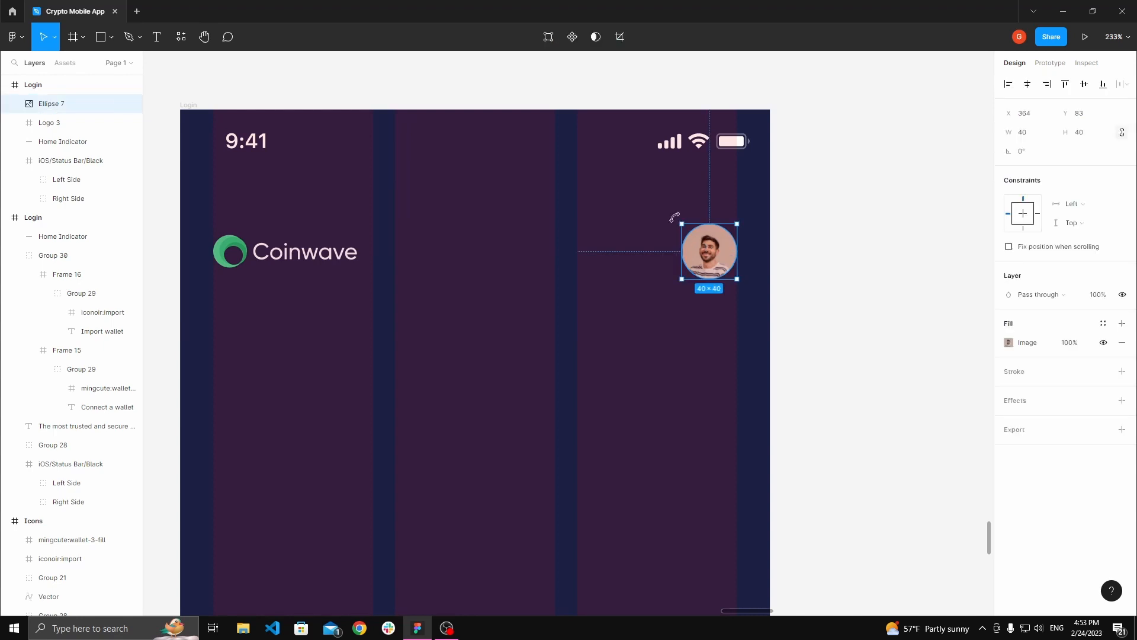
{"action": "scroll", "coordinate": [719, 237], "scroll_direction": "up", "scroll_amount": 3}
{"action": "scroll", "coordinate": [730, 258], "scroll_direction": "up", "scroll_amount": 2}
{"action": "scroll", "coordinate": [728, 261], "scroll_direction": "down", "scroll_amount": 3}
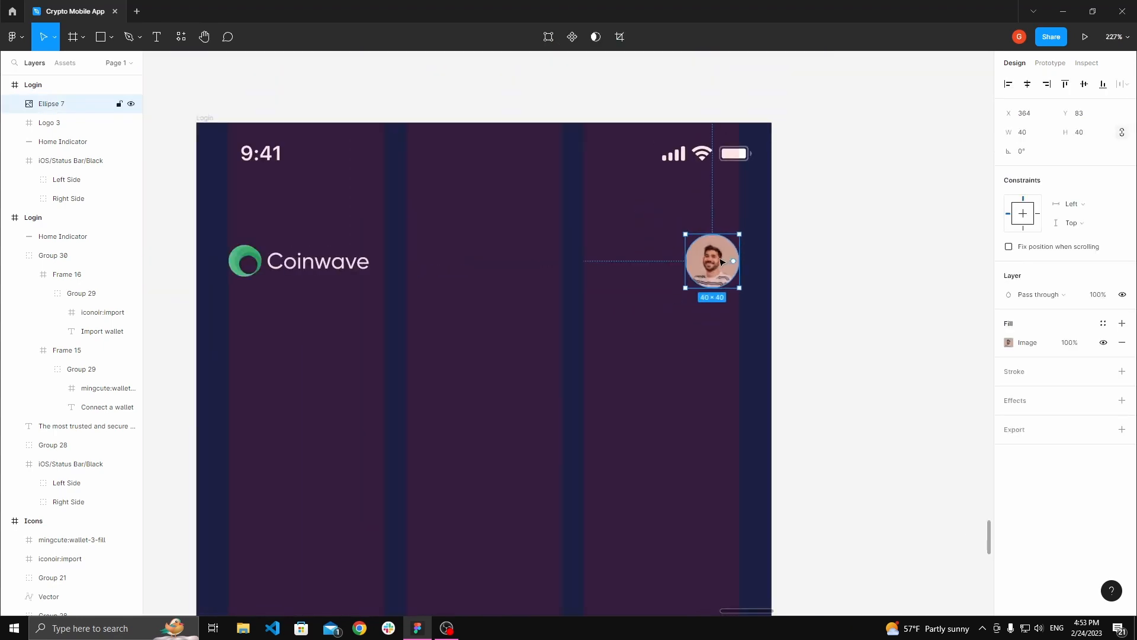
{"action": "left_click", "coordinate": [1121, 372]}
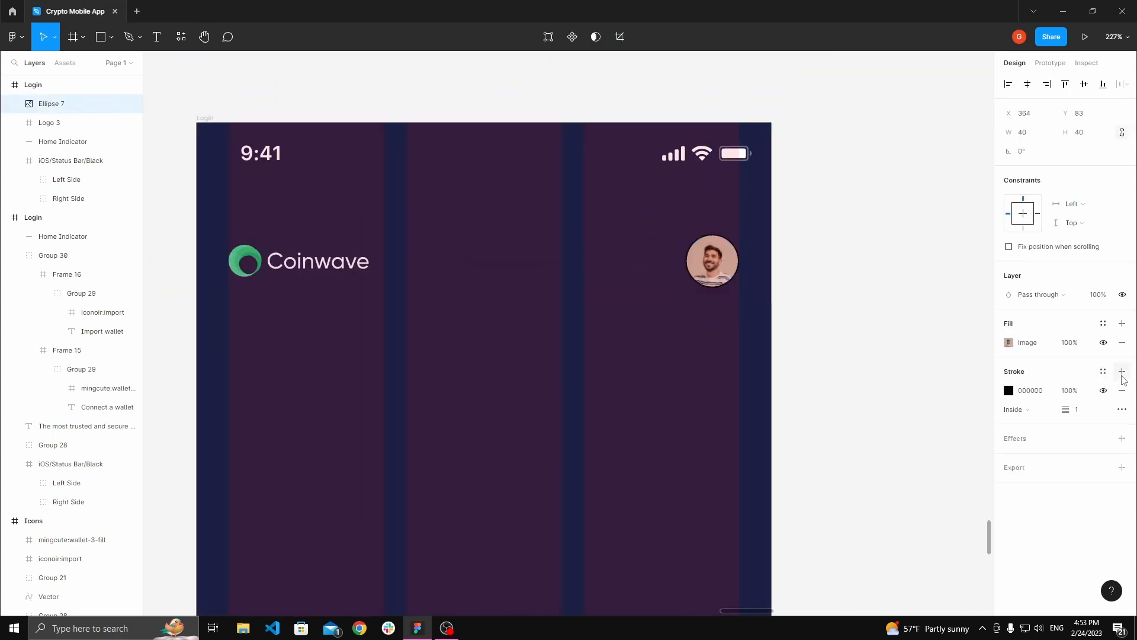
{"action": "left_click", "coordinate": [1031, 407]}
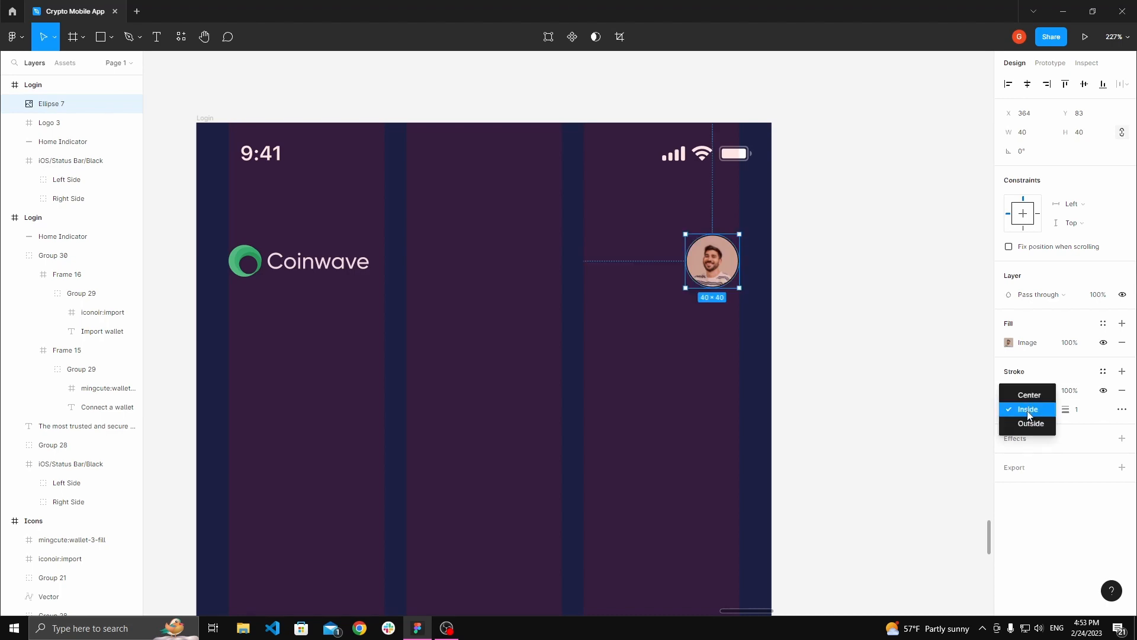
{"action": "left_click", "coordinate": [1031, 423]}
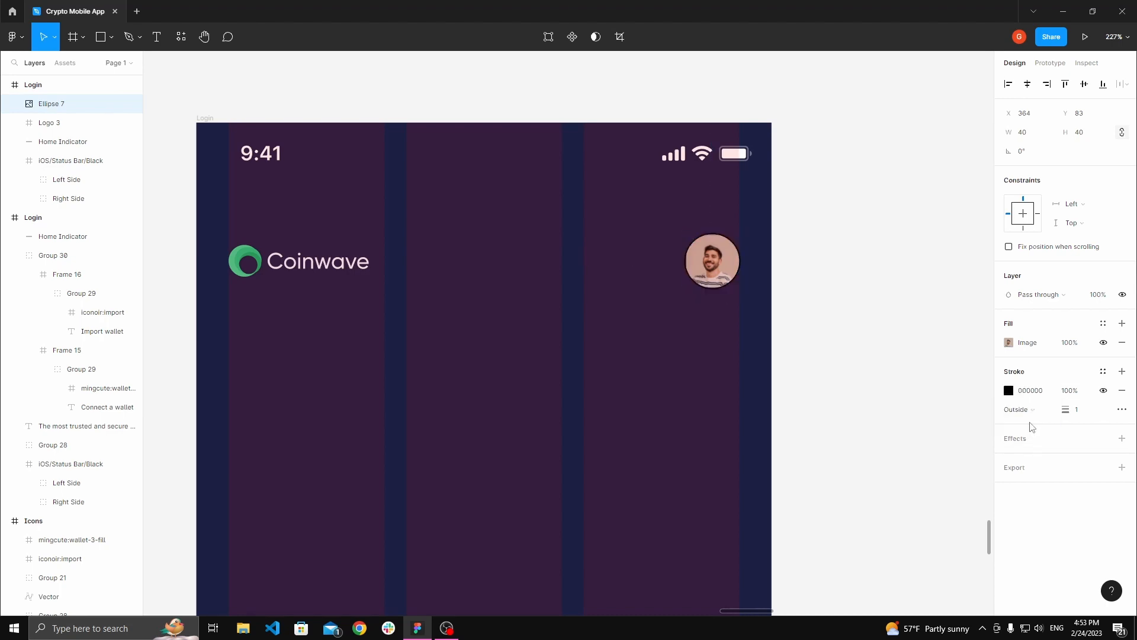
- Hide the three-column layout grid on the Login frame with the avatar header
{"action": "left_click", "coordinate": [259, 102]}
{"action": "left_click", "coordinate": [205, 118]}
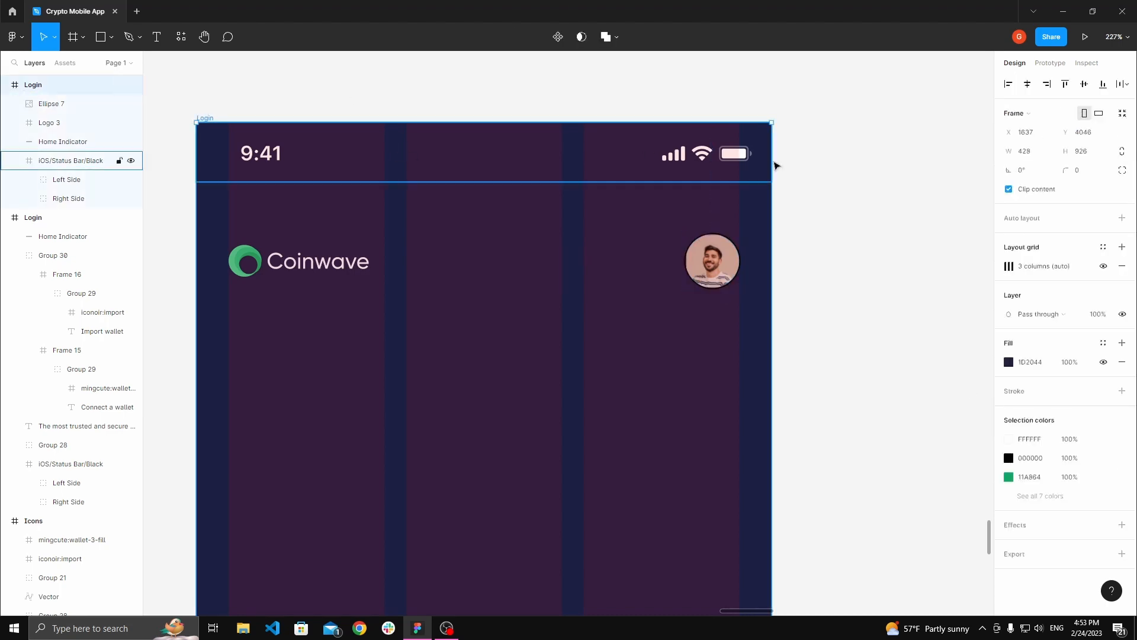
{"action": "left_click", "coordinate": [1103, 266]}
{"action": "left_click", "coordinate": [808, 213]}
- Try the avatar circle's stroke inside, then set its weight to 2 and position it outside
{"action": "scroll", "coordinate": [723, 237], "scroll_direction": "up", "scroll_amount": 3}
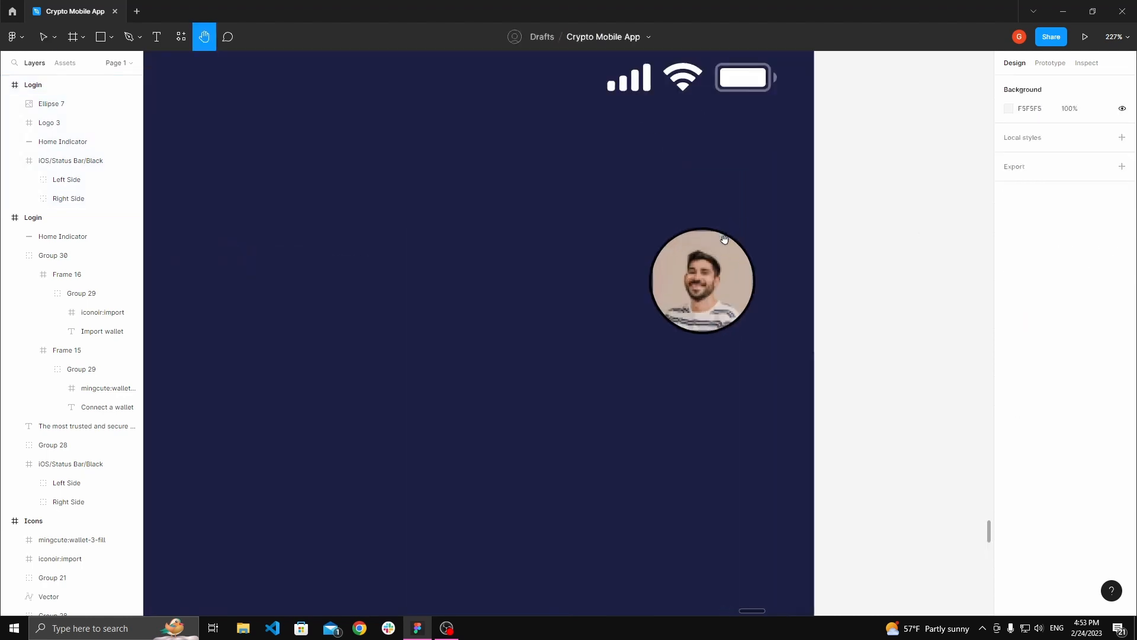
{"action": "left_click", "coordinate": [732, 325]}
{"action": "scroll", "coordinate": [835, 340], "scroll_direction": "down", "scroll_amount": 2}
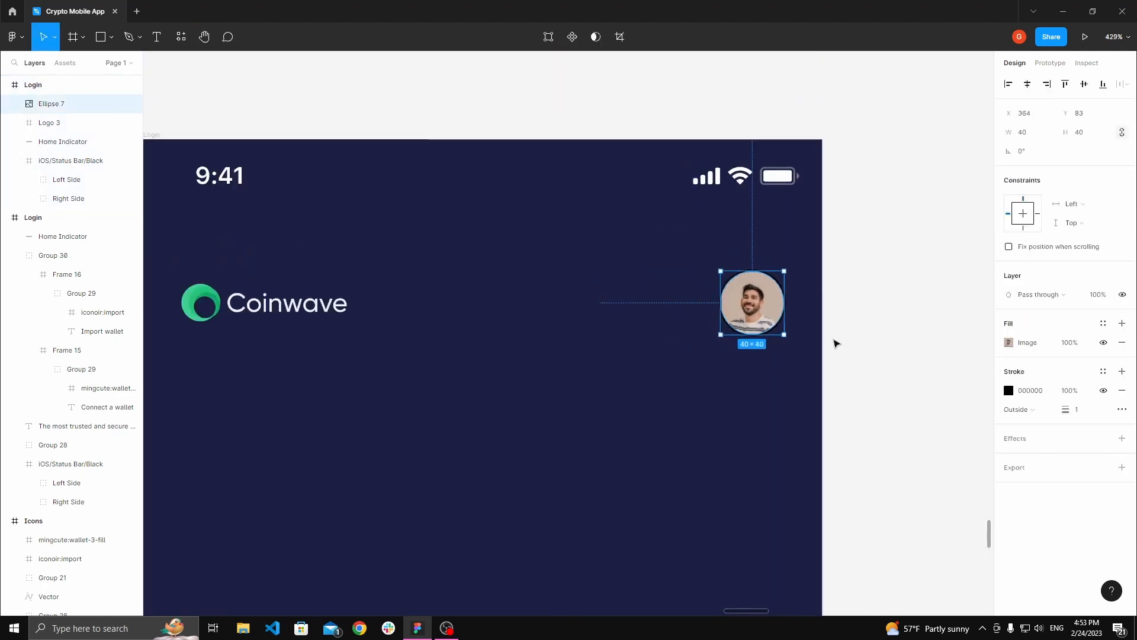
{"action": "left_click", "coordinate": [1016, 409]}
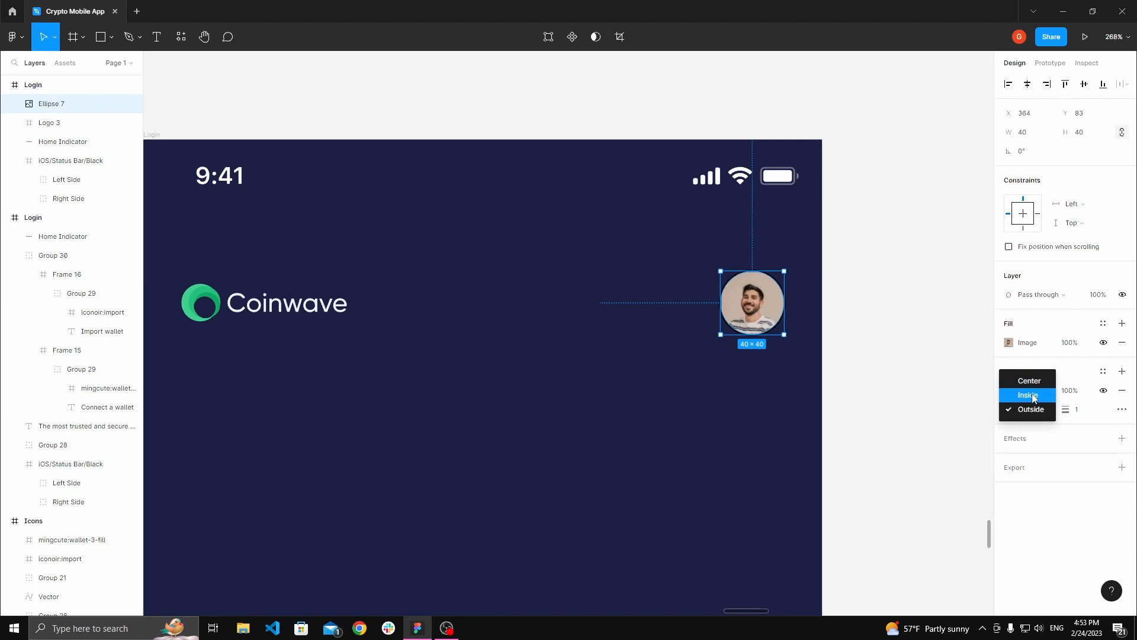
{"action": "left_click", "coordinate": [1033, 395]}
{"action": "left_click_drag", "start_coordinate": [1066, 411], "coordinate": [1068, 413]}
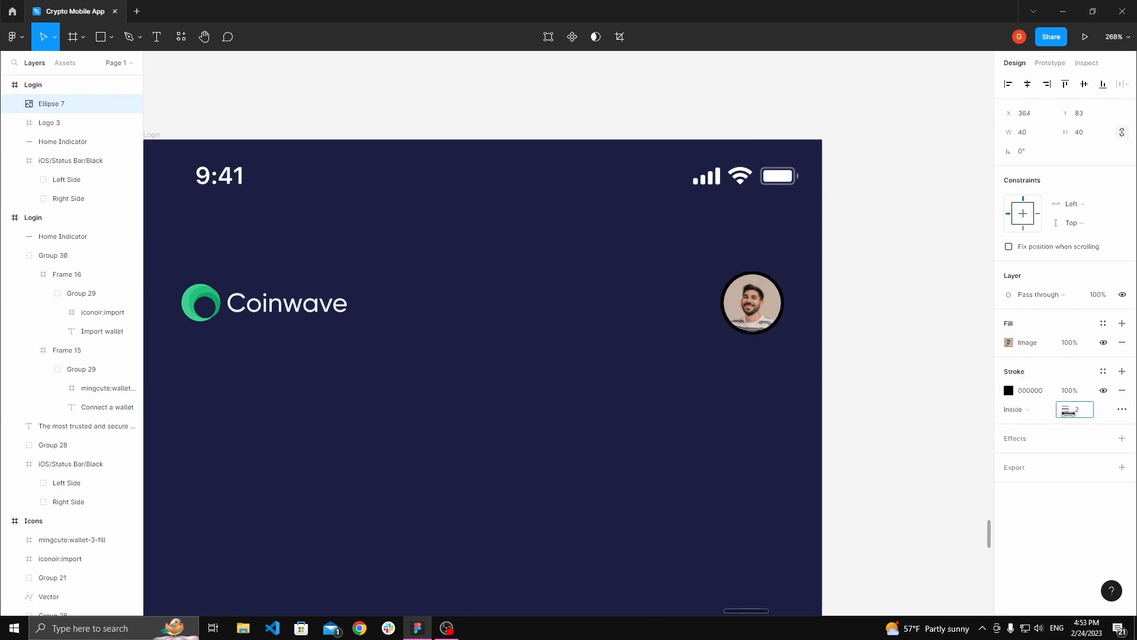
{"action": "left_click", "coordinate": [1050, 409]}
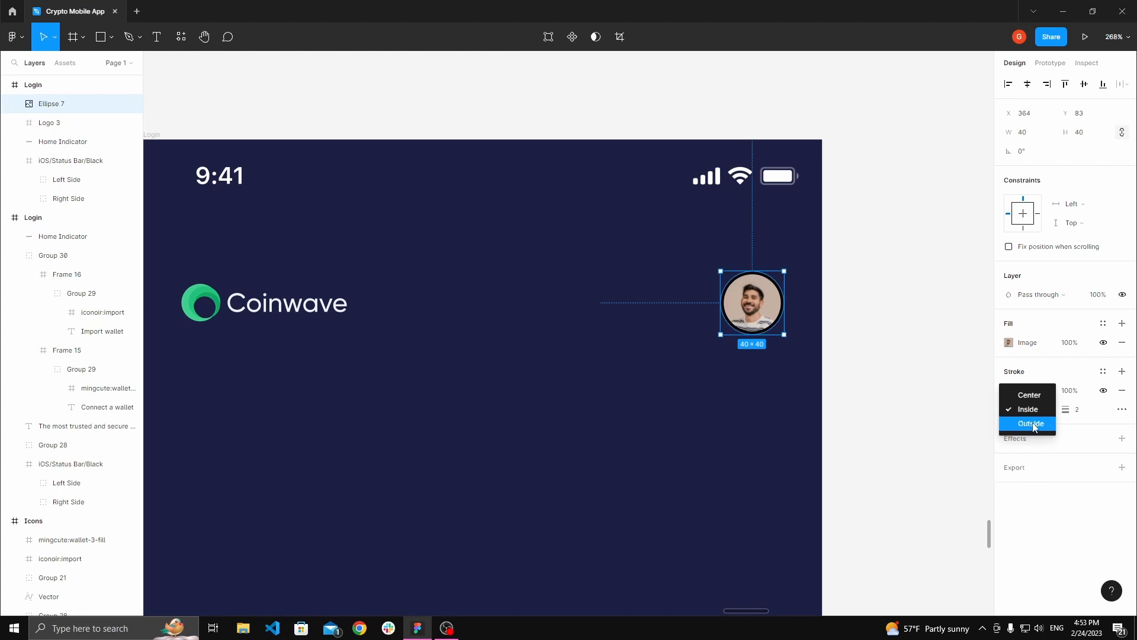
{"action": "left_click", "coordinate": [1033, 426]}
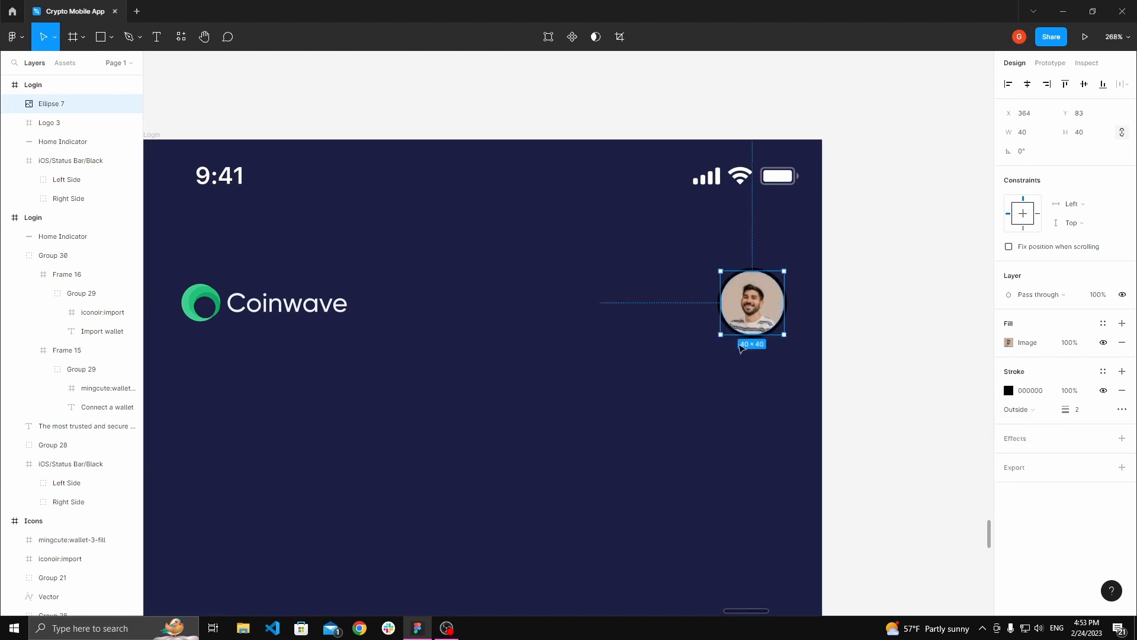
{"action": "left_click", "coordinate": [740, 348]}
- Recolor the avatar circle's stroke to green 3ECF8E, sampled from the first Primary swatch in the Colors frame
{"action": "scroll", "coordinate": [797, 269], "scroll_direction": "down", "scroll_amount": 5}
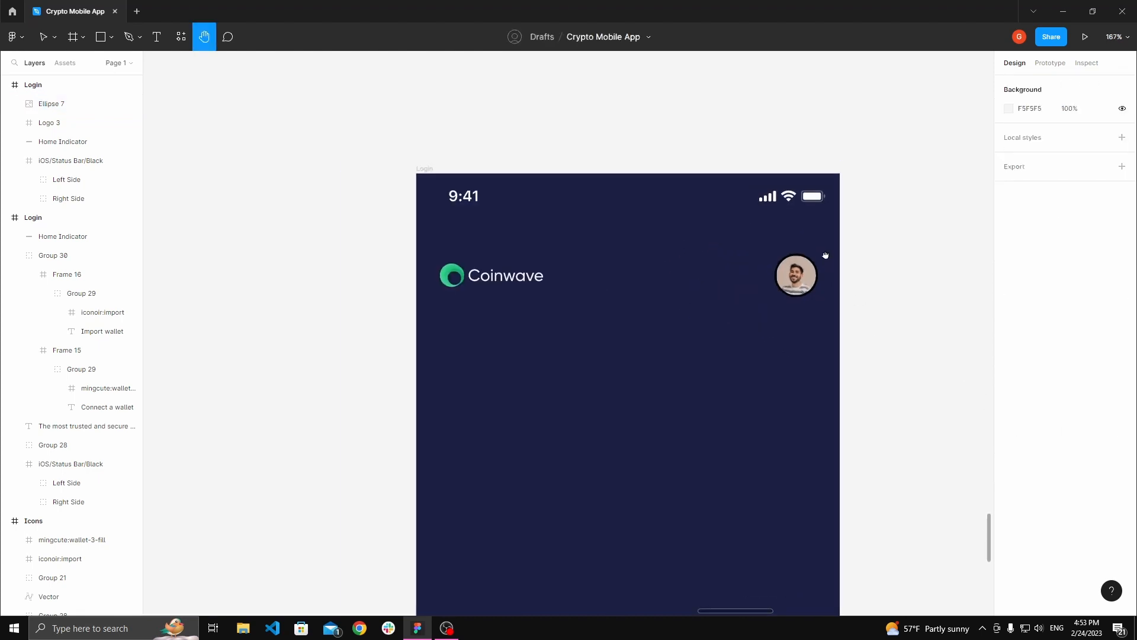
{"action": "scroll", "coordinate": [782, 266], "scroll_direction": "up", "scroll_amount": 2}
{"action": "left_click", "coordinate": [780, 266]}
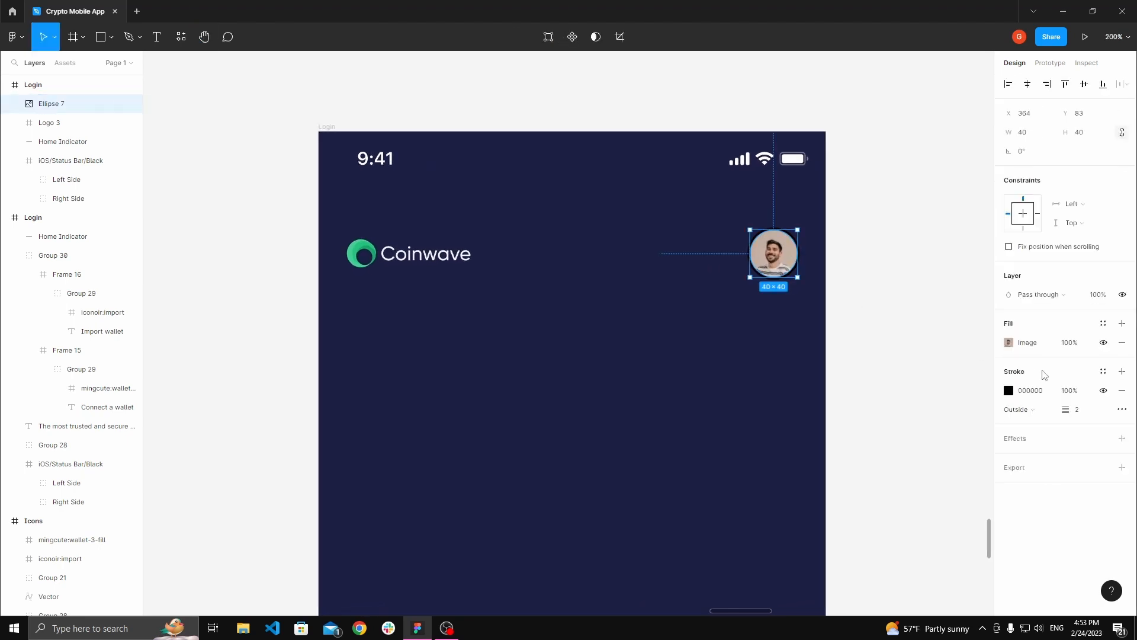
{"action": "left_click", "coordinate": [1008, 391]}
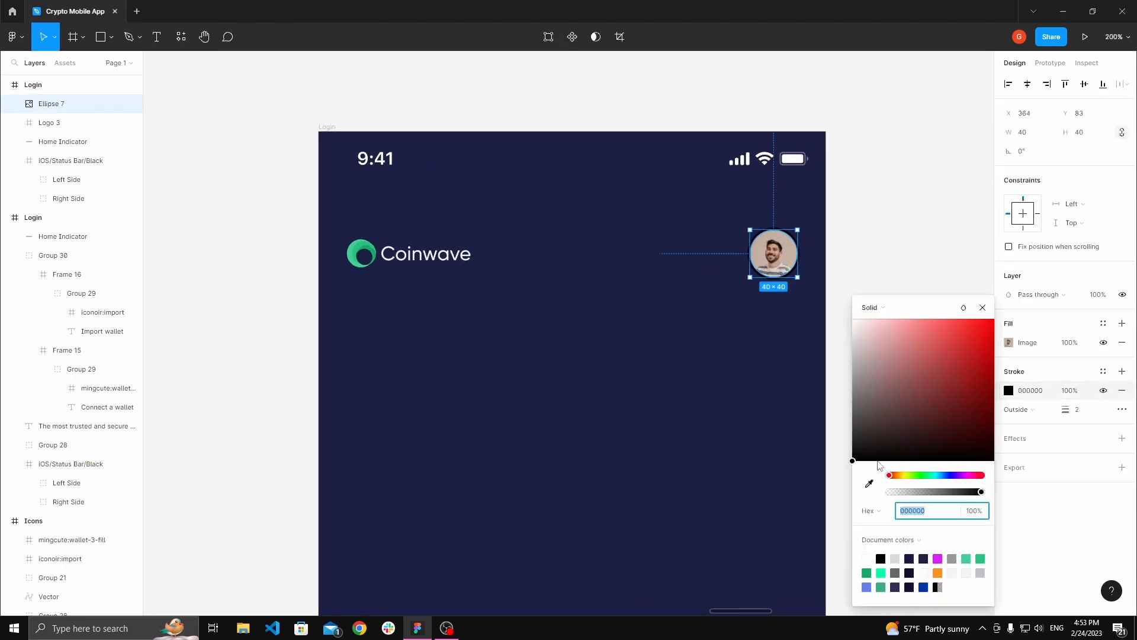
{"action": "left_click", "coordinate": [869, 483]}
{"action": "scroll", "coordinate": [770, 267], "scroll_direction": "down", "scroll_amount": 15}
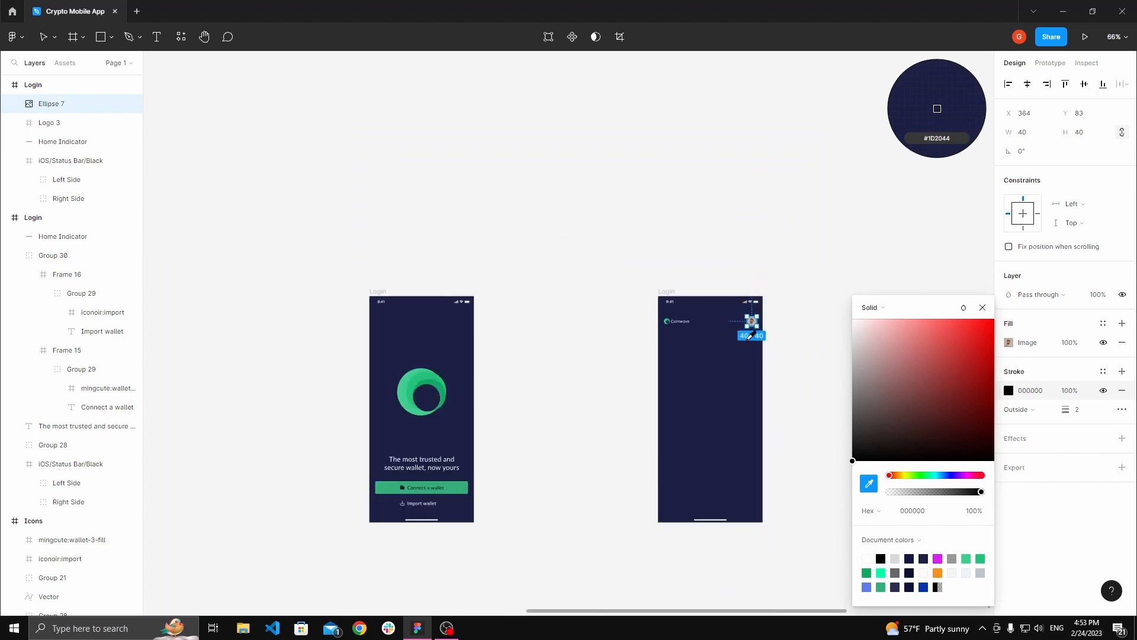
{"action": "scroll", "coordinate": [691, 210], "scroll_direction": "up", "scroll_amount": 10}
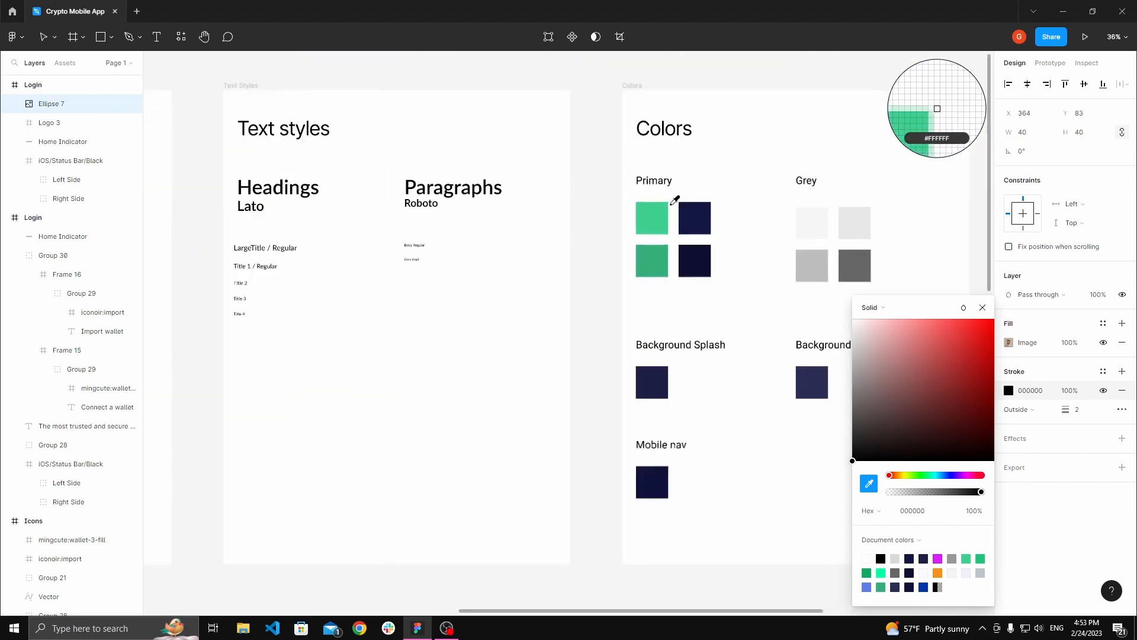
{"action": "scroll", "coordinate": [665, 211], "scroll_direction": "up", "scroll_amount": 3}
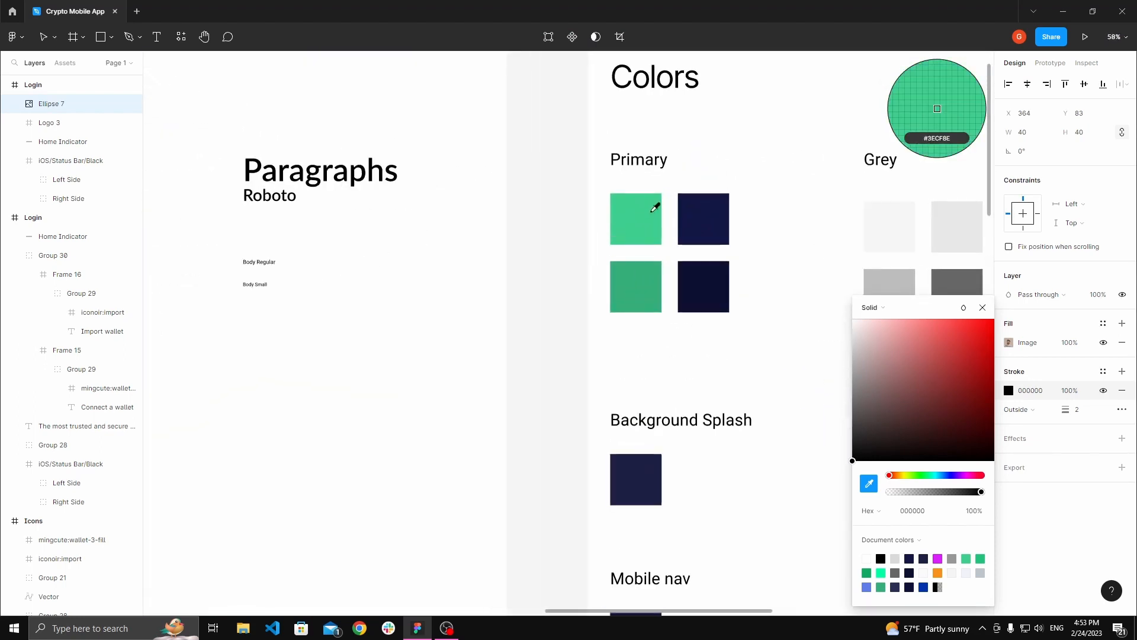
{"action": "left_click", "coordinate": [637, 216]}
{"action": "scroll", "coordinate": [640, 218], "scroll_direction": "down", "scroll_amount": 5}
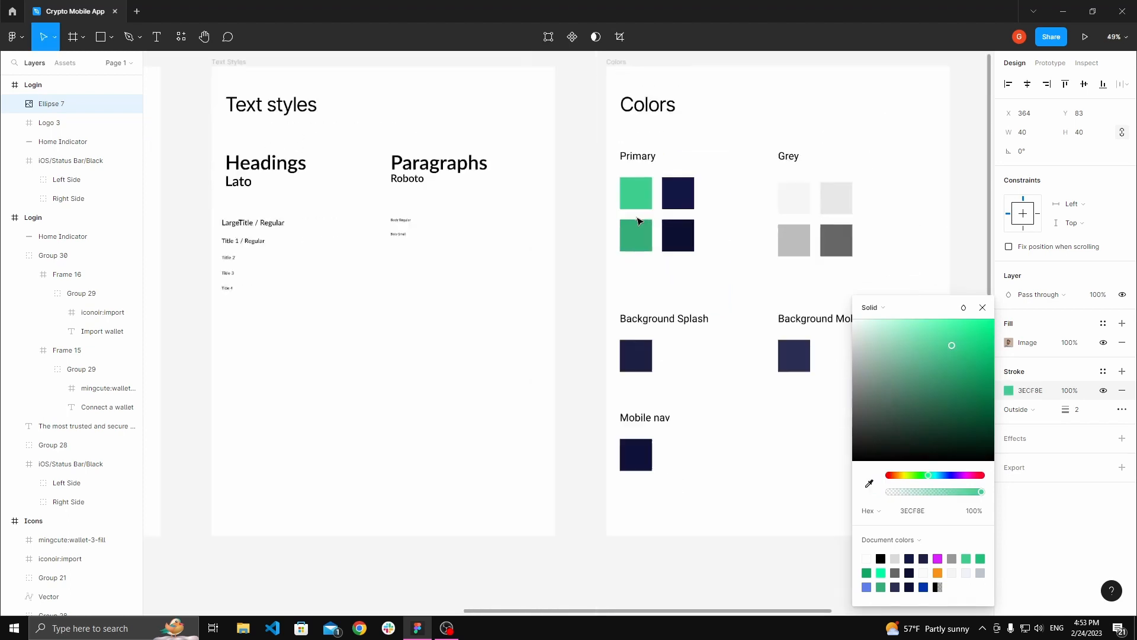
- Open the Content Reel plugin for the header's avatar circle and bring up its Photos image collection
{"action": "key", "text": "h"}
{"action": "left_click_drag", "start_coordinate": [669, 217], "coordinate": [632, 195]}
{"action": "scroll", "coordinate": [720, 294], "scroll_direction": "up", "scroll_amount": 10}
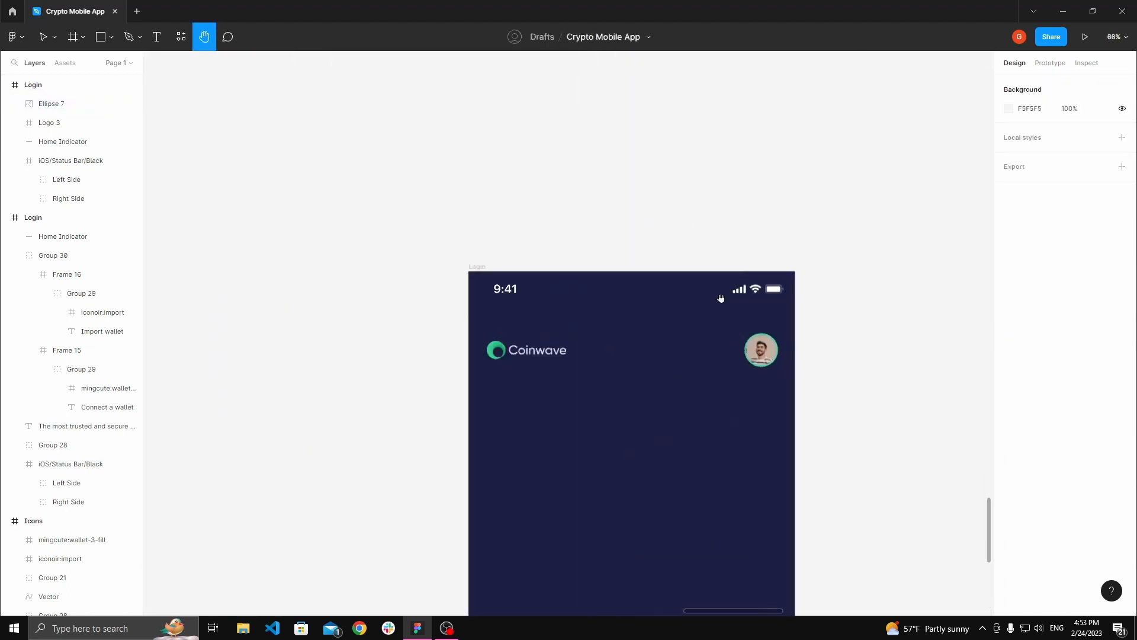
{"action": "left_click_drag", "start_coordinate": [720, 297], "coordinate": [706, 214]}
{"action": "scroll", "coordinate": [685, 215], "scroll_direction": "up", "scroll_amount": 1}
{"action": "scroll", "coordinate": [776, 216], "scroll_direction": "up", "scroll_amount": 5}
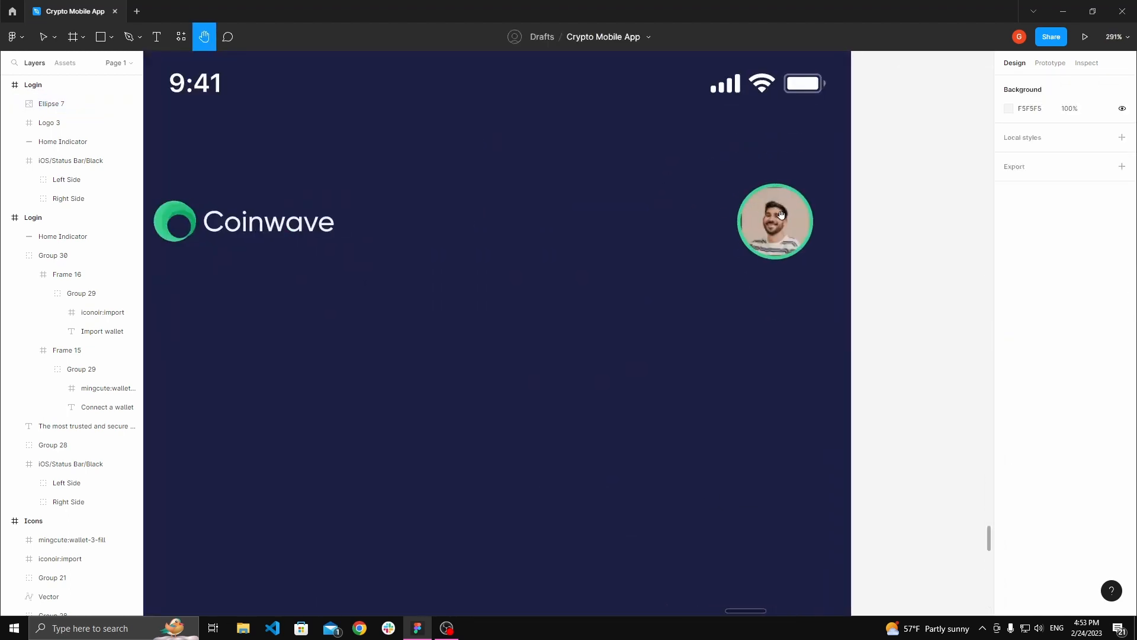
{"action": "left_click_drag", "start_coordinate": [782, 217], "coordinate": [807, 225]}
{"action": "scroll", "coordinate": [809, 226], "scroll_direction": "down", "scroll_amount": 4}
{"action": "key", "text": "v"}
{"action": "left_click", "coordinate": [814, 231]}
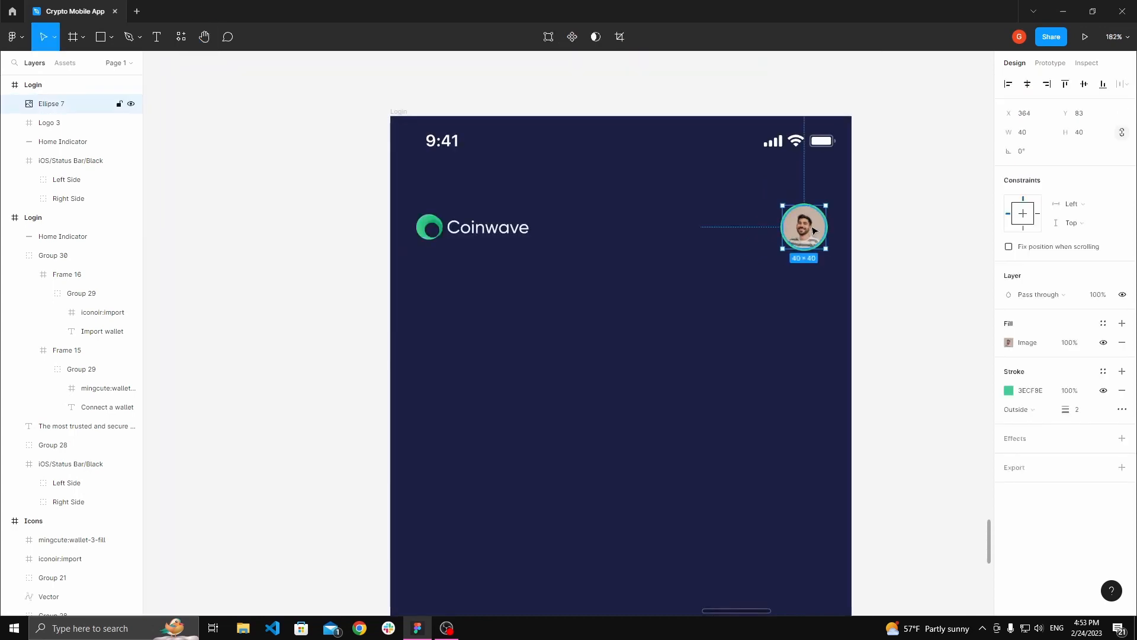
{"action": "right_click", "coordinate": [812, 226]}
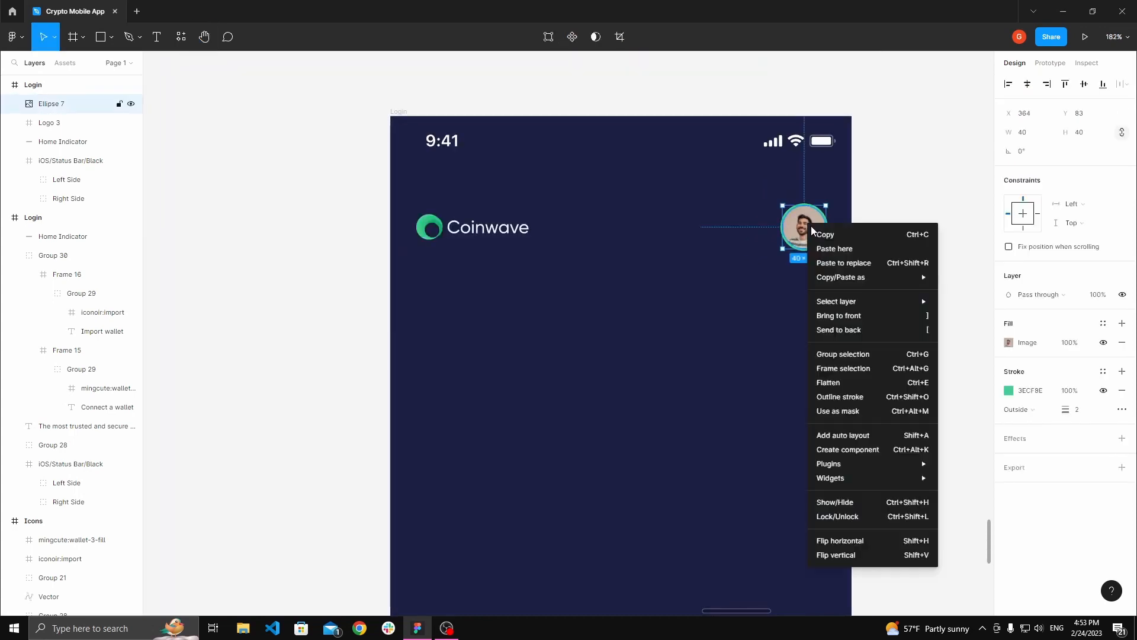
{"action": "mouse_move", "coordinate": [876, 468]}
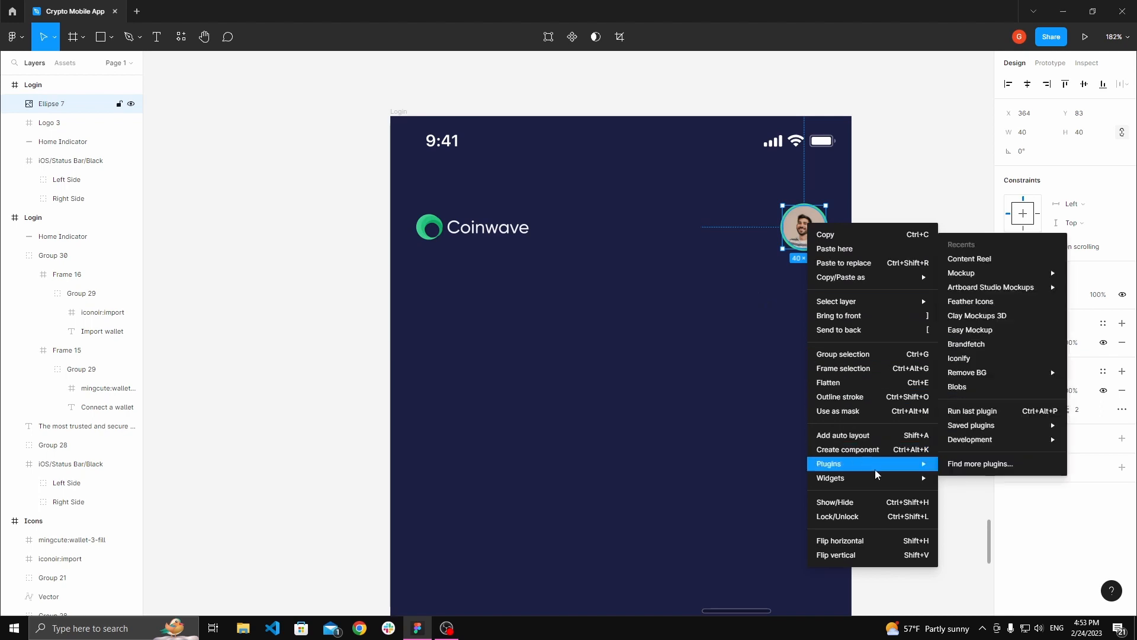
{"action": "left_click", "coordinate": [1011, 264]}
{"action": "left_click", "coordinate": [774, 222]}
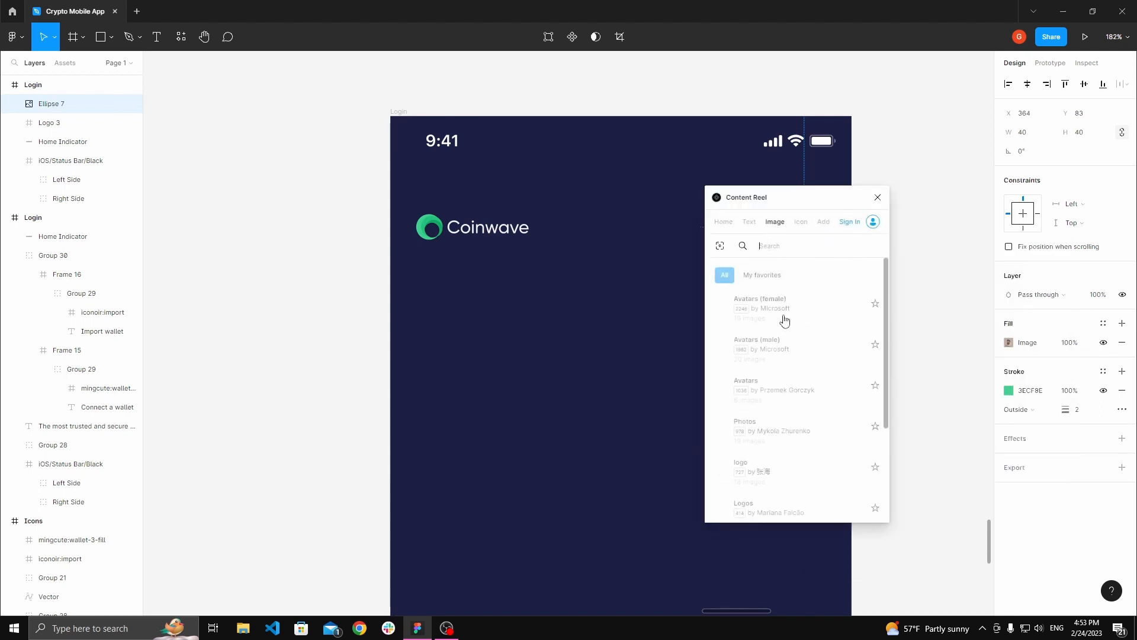
{"action": "left_click", "coordinate": [787, 319]}
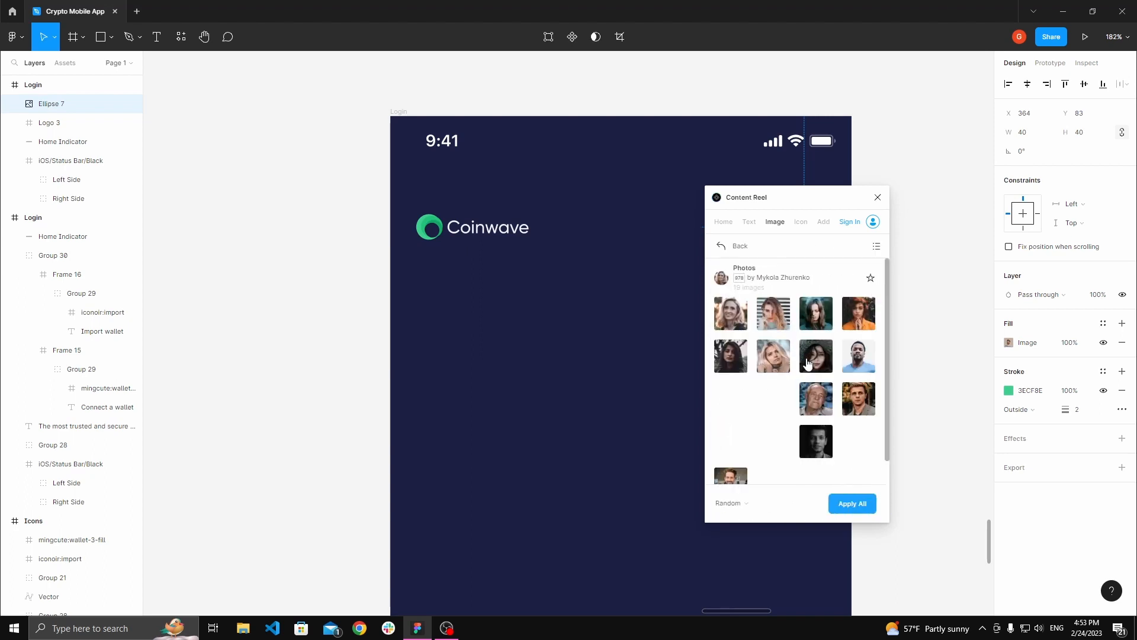
- Replace the avatar circle's picture with the Content Reel photo of the bearded man in a light blue shirt, and close the plugin
{"action": "left_click_drag", "start_coordinate": [784, 205], "coordinate": [805, 271]}
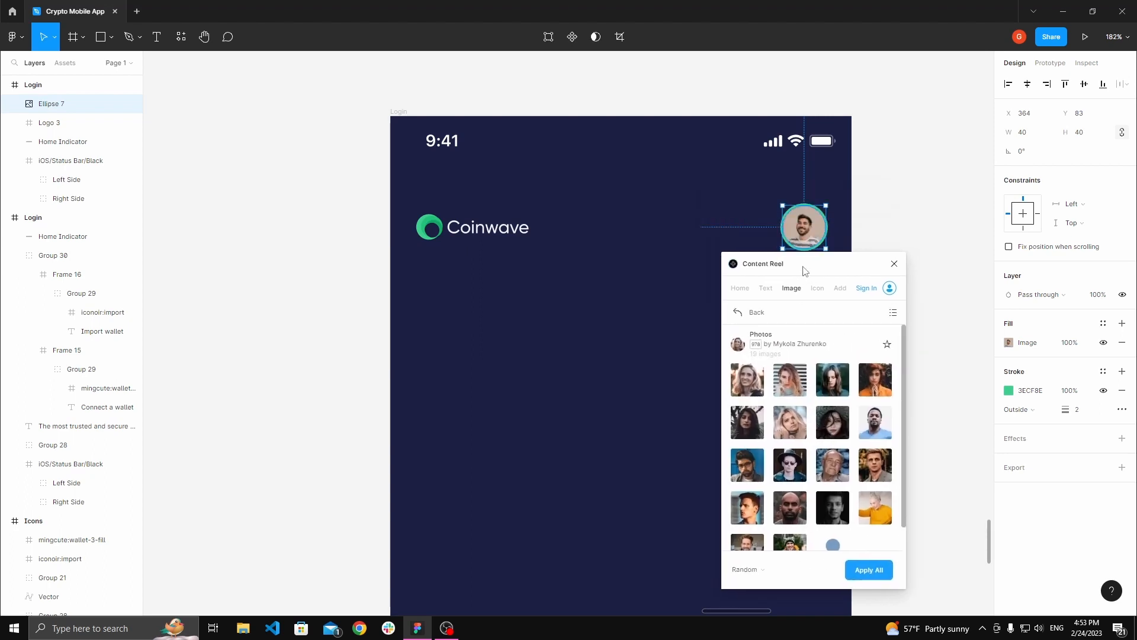
{"action": "left_click", "coordinate": [882, 431]}
{"action": "left_click", "coordinate": [894, 264]}
{"action": "left_click", "coordinate": [855, 221]}
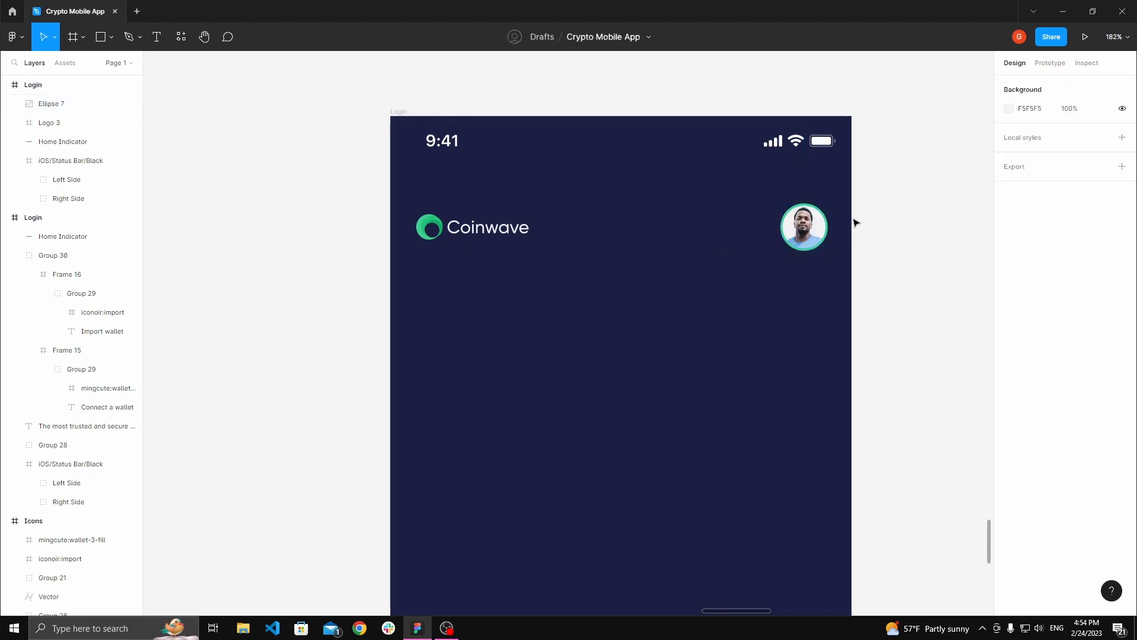
{"action": "scroll", "coordinate": [850, 221], "scroll_direction": "up", "scroll_amount": 5}
{"action": "scroll", "coordinate": [689, 348], "scroll_direction": "down", "scroll_amount": 10}
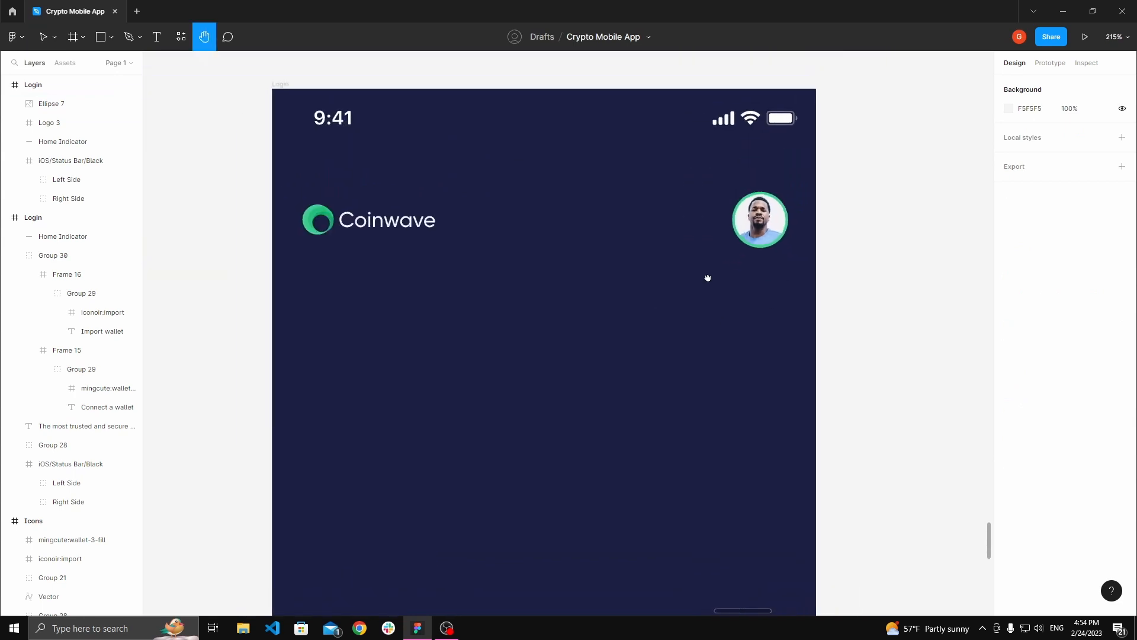
- Show the three-column layout grid again on the Login frame with the avatar header
{"action": "left_click_drag", "start_coordinate": [624, 284], "coordinate": [598, 266]}
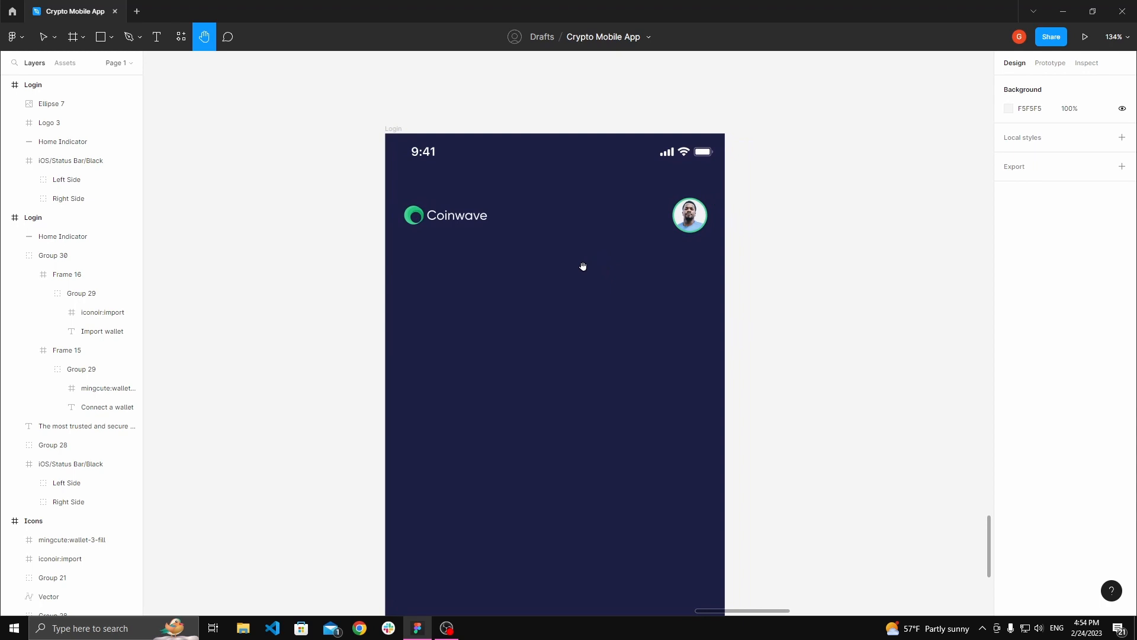
{"action": "key", "text": "v"}
{"action": "left_click", "coordinate": [393, 128]}
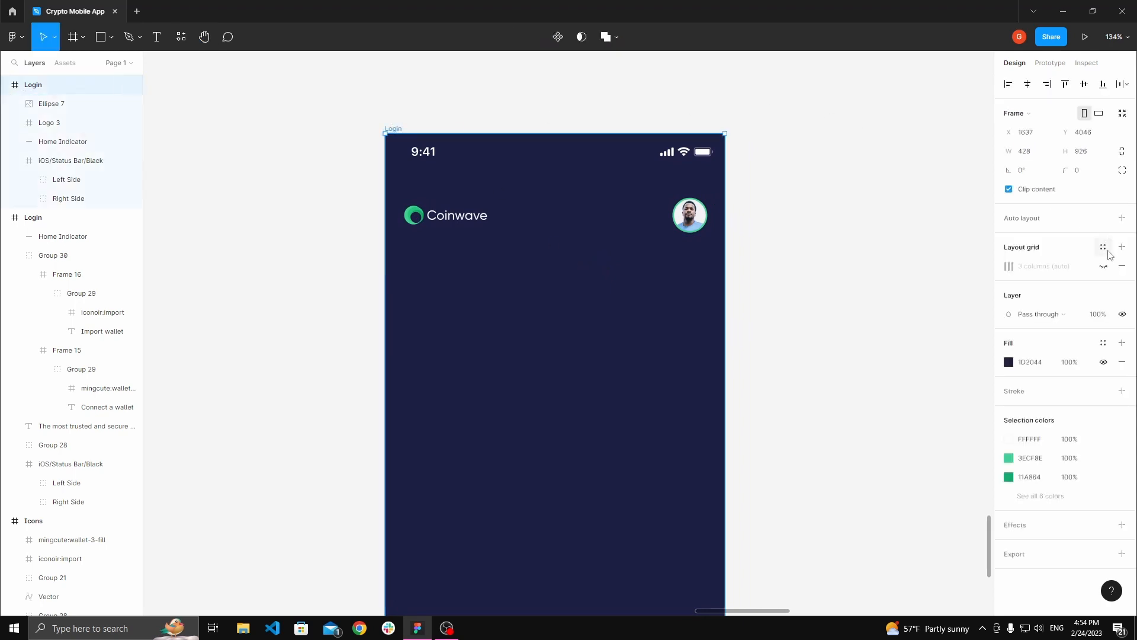
{"action": "left_click", "coordinate": [766, 224]}
{"action": "key", "text": "space"}
{"action": "left_click_drag", "start_coordinate": [753, 221], "coordinate": [712, 235]}
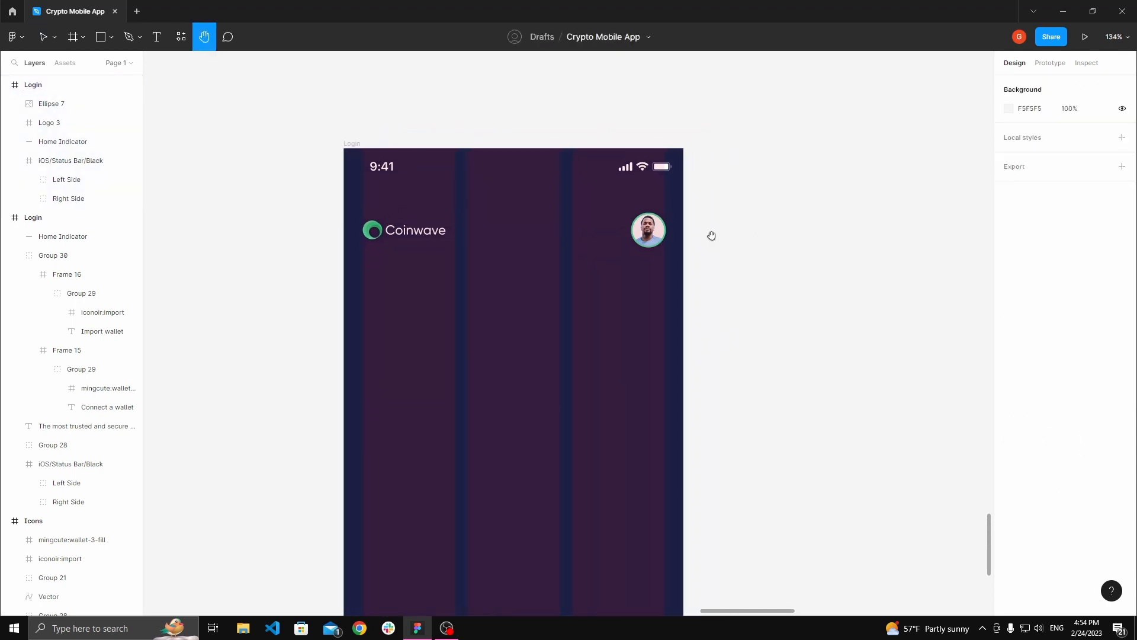
- Check the font and size of the Body Regular sample in the Text Styles frame, and return to the Login frame with the avatar header
{"action": "scroll", "coordinate": [711, 235], "scroll_direction": "down", "scroll_amount": 10}
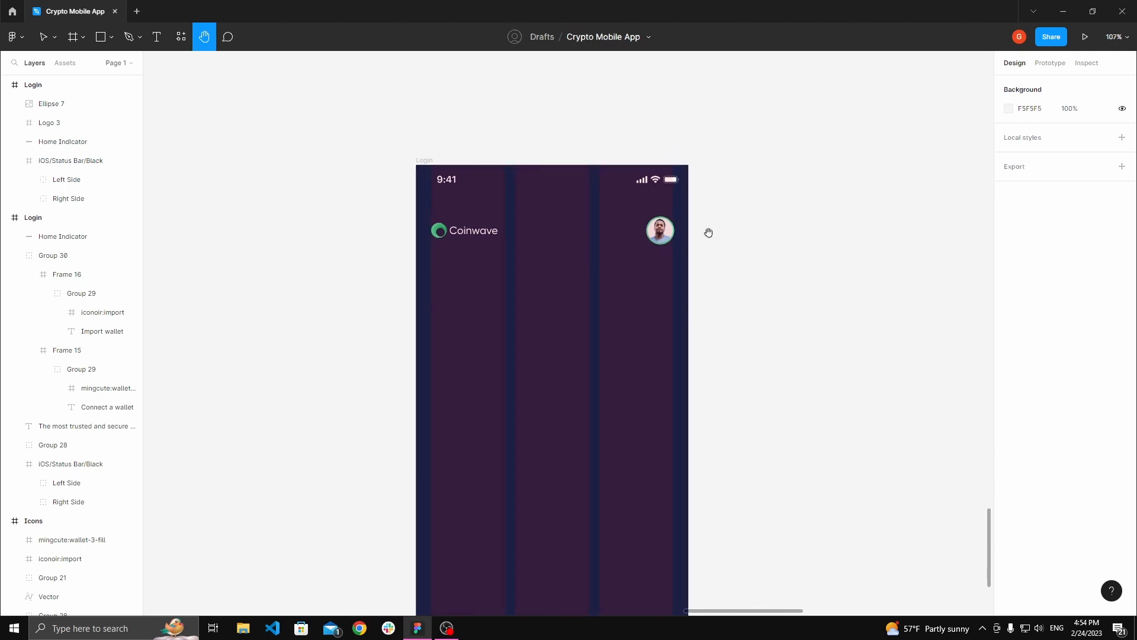
{"action": "scroll", "coordinate": [620, 356], "scroll_direction": "up", "scroll_amount": 5}
{"action": "scroll", "coordinate": [631, 351], "scroll_direction": "up", "scroll_amount": 8}
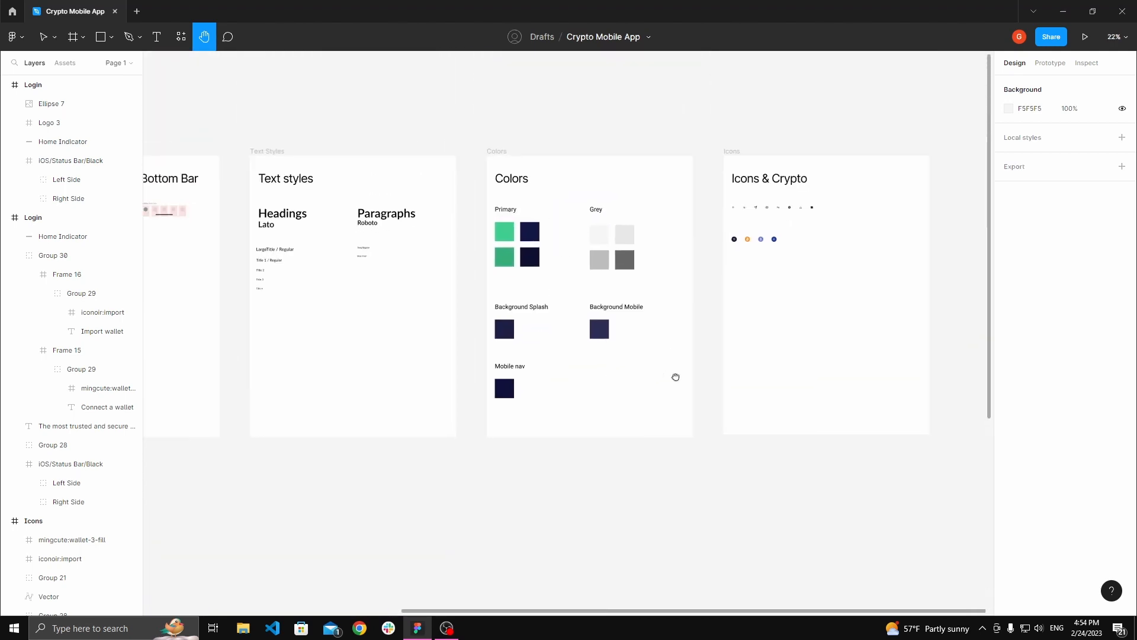
{"action": "scroll", "coordinate": [574, 231], "scroll_direction": "up", "scroll_amount": 6}
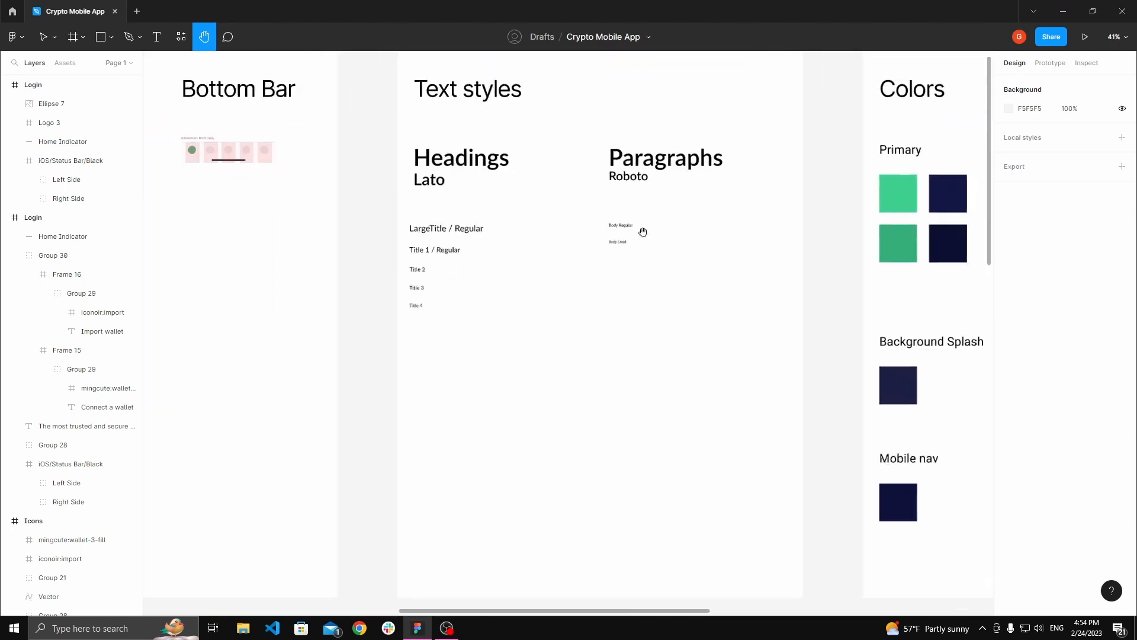
{"action": "left_click", "coordinate": [615, 225]}
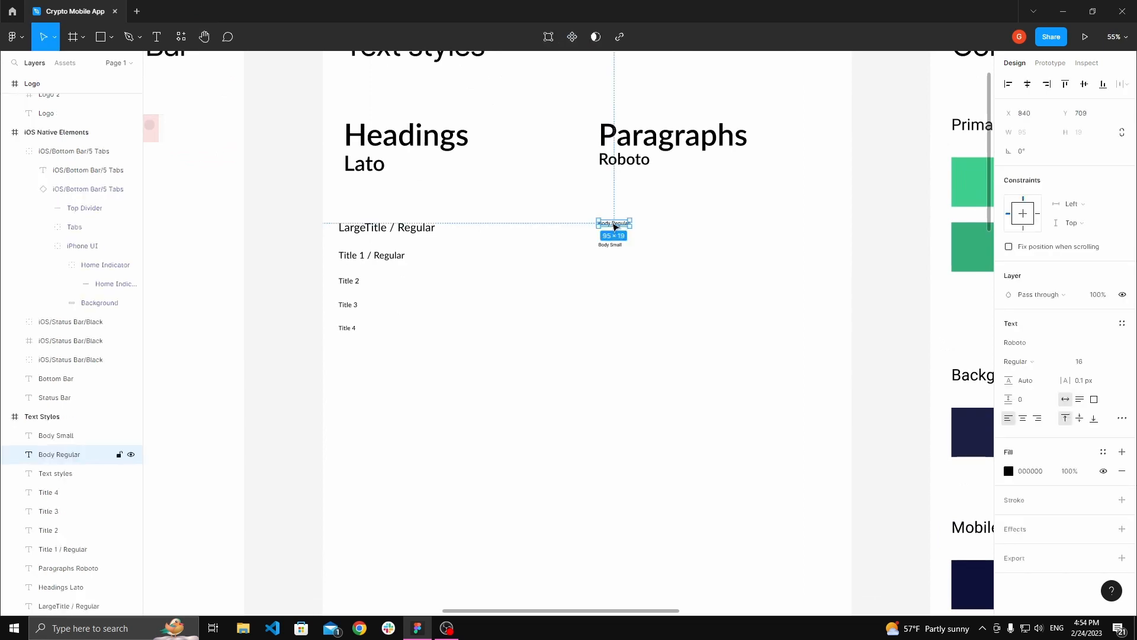
{"action": "left_click", "coordinate": [617, 294]}
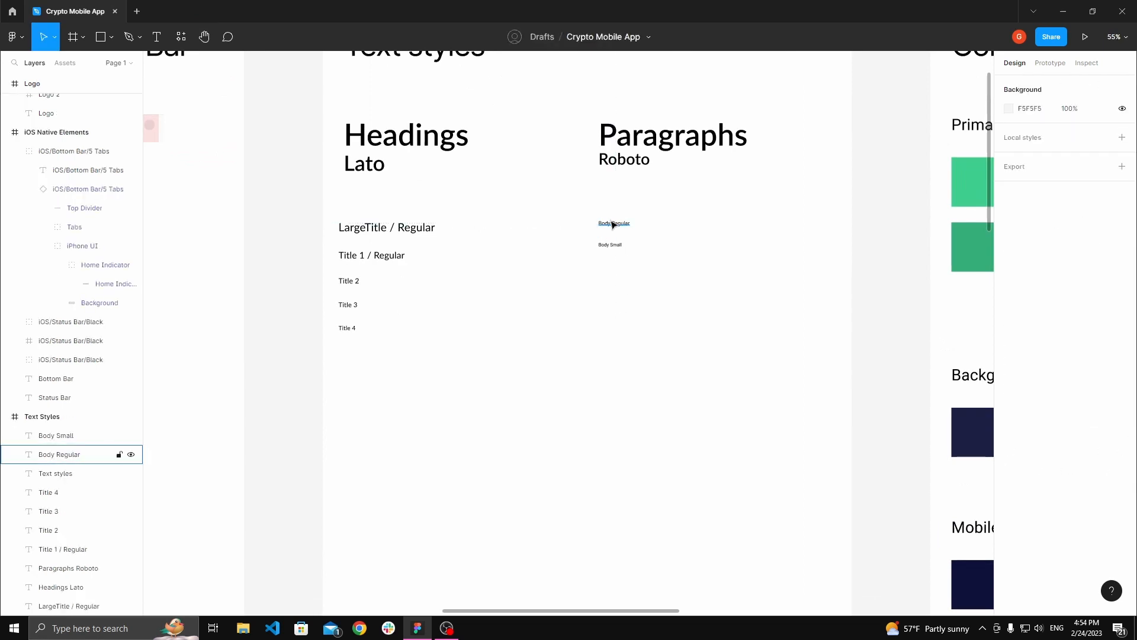
{"action": "left_click", "coordinate": [613, 224]}
{"action": "scroll", "coordinate": [613, 223], "scroll_direction": "up", "scroll_amount": 1}
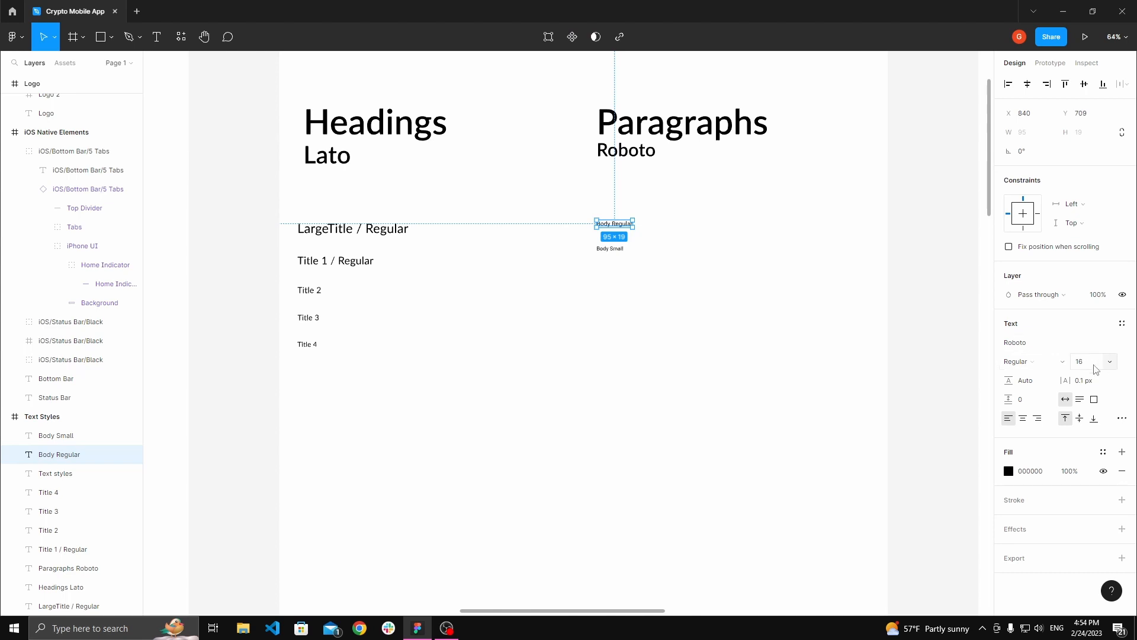
{"action": "key", "text": "space"}
{"action": "left_click_drag", "start_coordinate": [733, 358], "coordinate": [594, 269]}
{"action": "scroll", "coordinate": [594, 269], "scroll_direction": "down", "scroll_amount": 8}
{"action": "left_click_drag", "start_coordinate": [623, 428], "coordinate": [568, 88]}
{"action": "scroll", "coordinate": [627, 320], "scroll_direction": "up", "scroll_amount": 4}
{"action": "left_click", "coordinate": [721, 340]}
{"action": "key", "text": "space"}
{"action": "scroll", "coordinate": [620, 303], "scroll_direction": "up", "scroll_amount": 5}
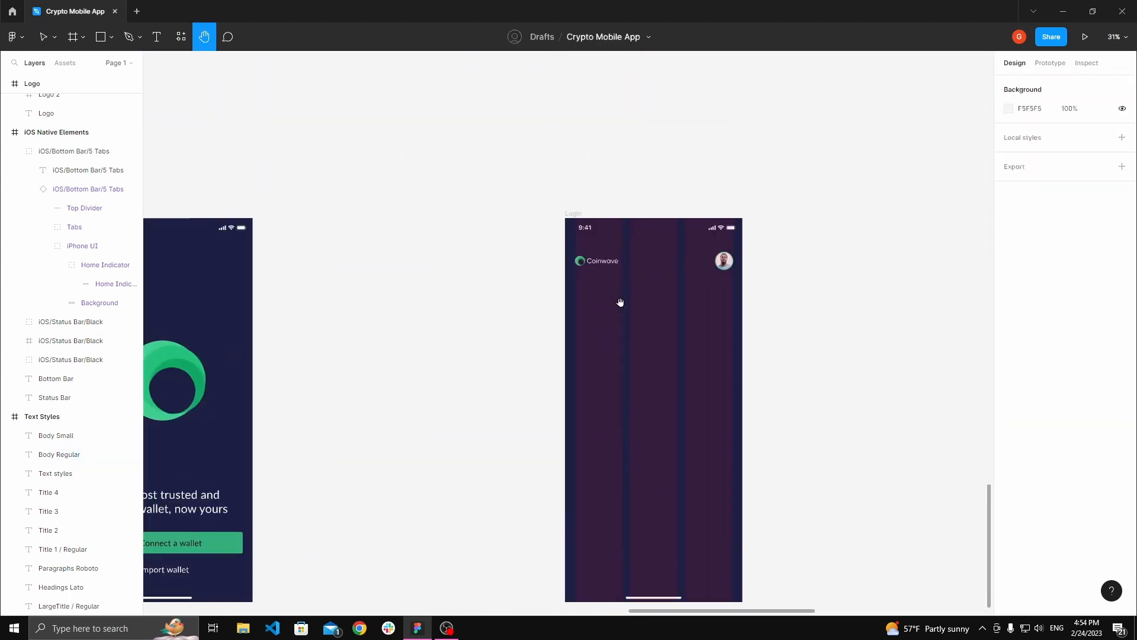
{"action": "scroll", "coordinate": [620, 303], "scroll_direction": "up", "scroll_amount": 5}
{"action": "key", "text": "t"}
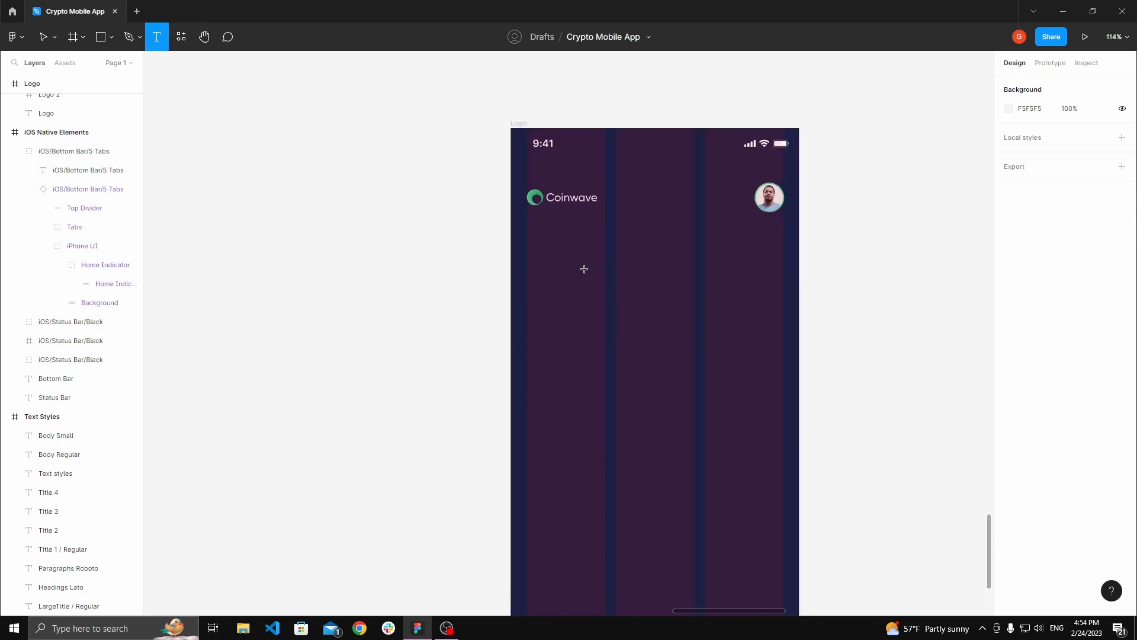
{"action": "left_click", "coordinate": [567, 265]}
{"action": "scroll", "coordinate": [597, 259], "scroll_direction": "up", "scroll_amount": 1}
{"action": "left_click", "coordinate": [1026, 343]}
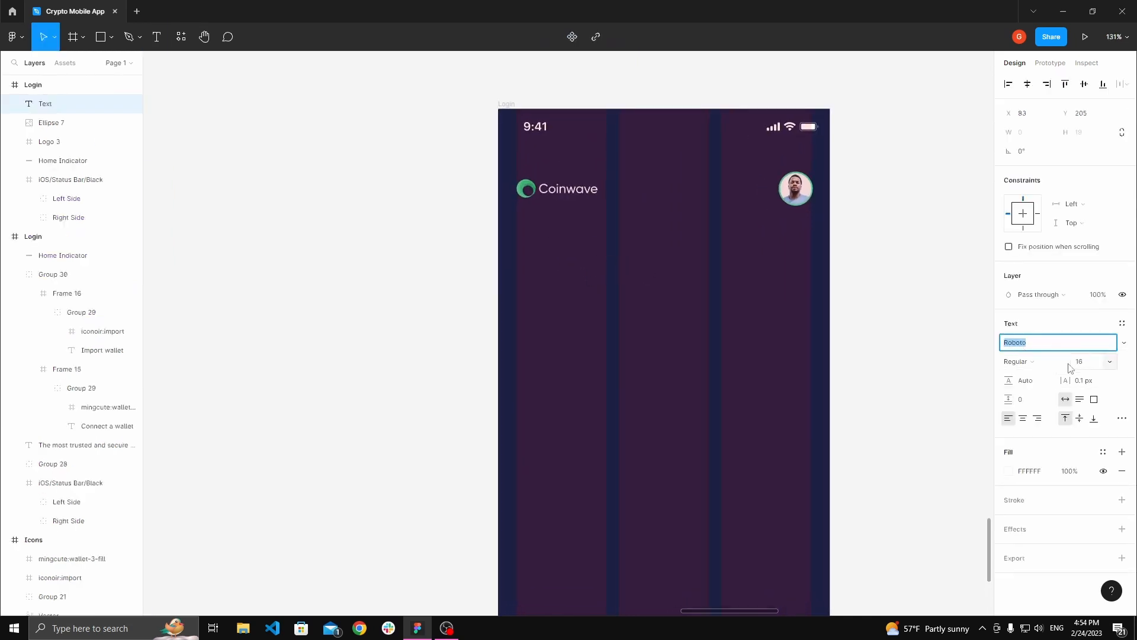
{"action": "scroll", "coordinate": [651, 259], "scroll_direction": "up", "scroll_amount": 1}
{"action": "key", "text": "Escape"}
- Add the text "Total assets" below the Coinwave logo, aligned with the left edge of the first grid column
{"action": "key", "text": "t"}
{"action": "scroll", "coordinate": [559, 272], "scroll_direction": "up", "scroll_amount": 1}
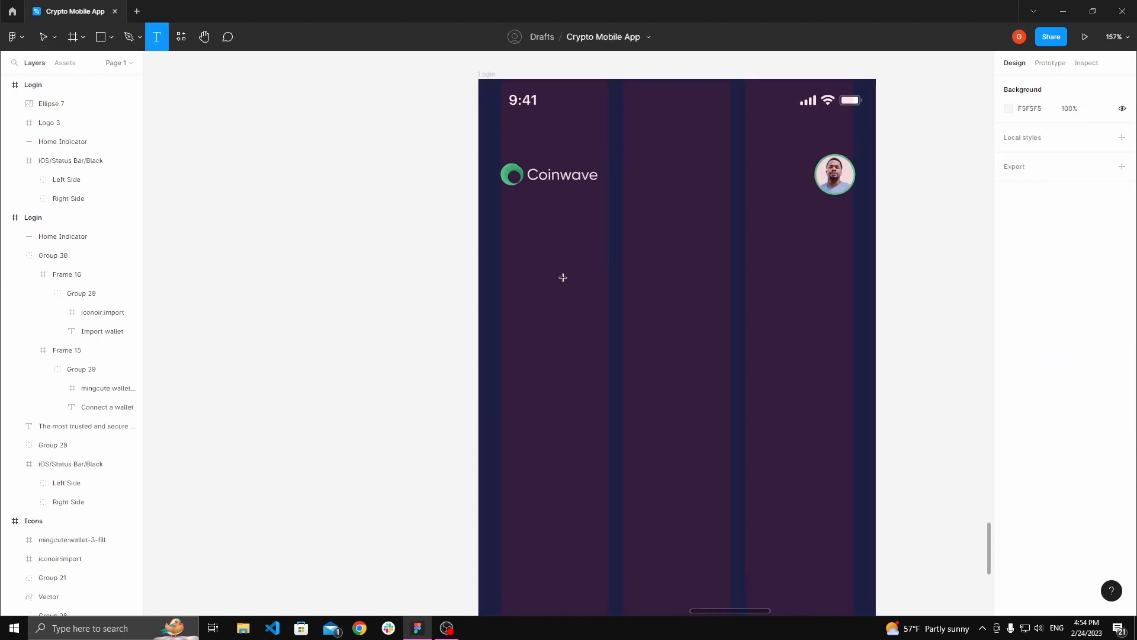
{"action": "left_click", "coordinate": [562, 277]}
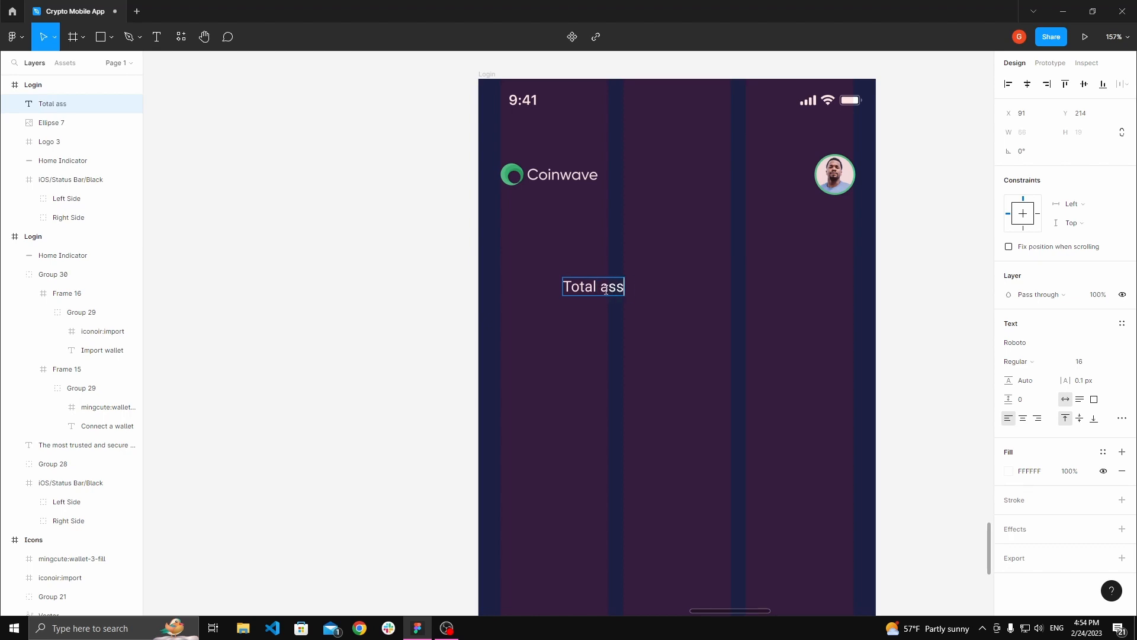
{"action": "key", "text": "Escape"}
{"action": "left_click_drag", "start_coordinate": [603, 293], "coordinate": [487, 252]}
{"action": "left_click", "coordinate": [522, 242]}
- Check the font, weight and size of the Title 1 / Regular sample in the Text Styles frame
{"action": "key", "text": "space"}
{"action": "scroll", "coordinate": [487, 253], "scroll_direction": "down", "scroll_amount": 7}
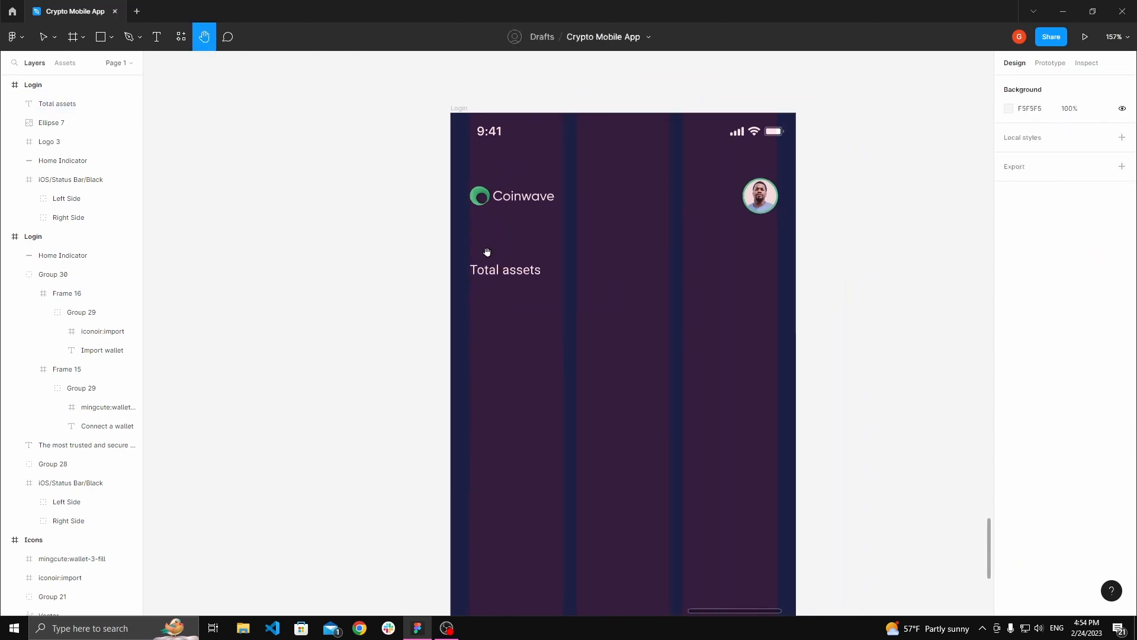
{"action": "scroll", "coordinate": [487, 253], "scroll_direction": "down", "scroll_amount": 2}
{"action": "left_click_drag", "start_coordinate": [498, 154], "coordinate": [617, 434]}
{"action": "scroll", "coordinate": [538, 304], "scroll_direction": "down", "scroll_amount": 4}
{"action": "left_click_drag", "start_coordinate": [530, 287], "coordinate": [643, 297]}
{"action": "scroll", "coordinate": [568, 284], "scroll_direction": "up", "scroll_amount": 4}
{"action": "scroll", "coordinate": [566, 297], "scroll_direction": "up", "scroll_amount": 3}
{"action": "left_click", "coordinate": [499, 307]}
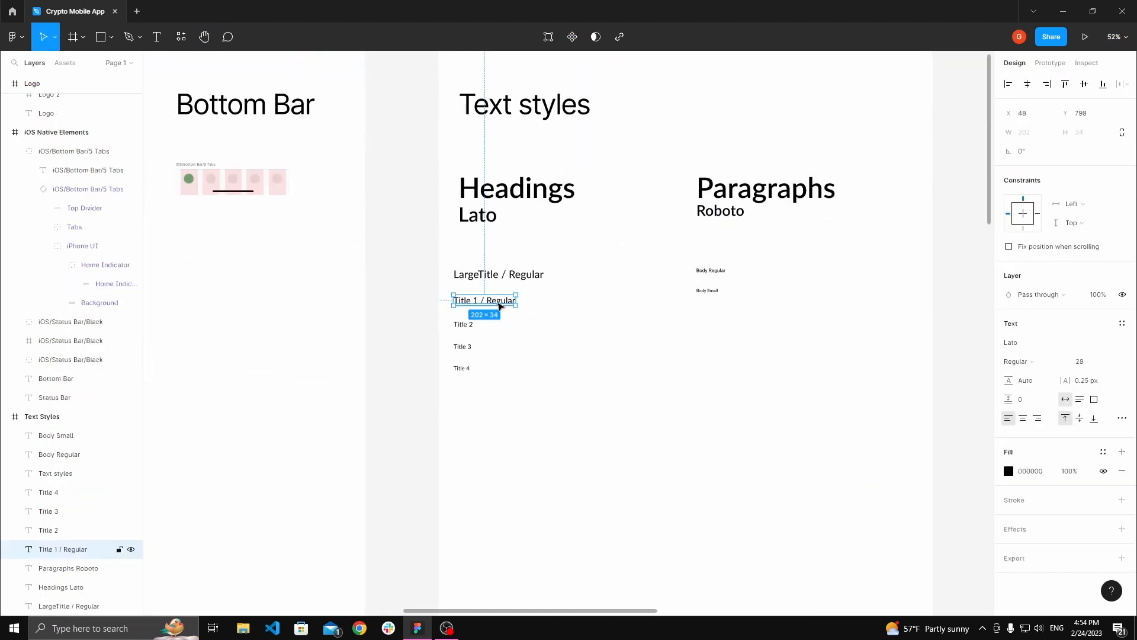
{"action": "scroll", "coordinate": [499, 305], "scroll_direction": "up", "scroll_amount": 3}
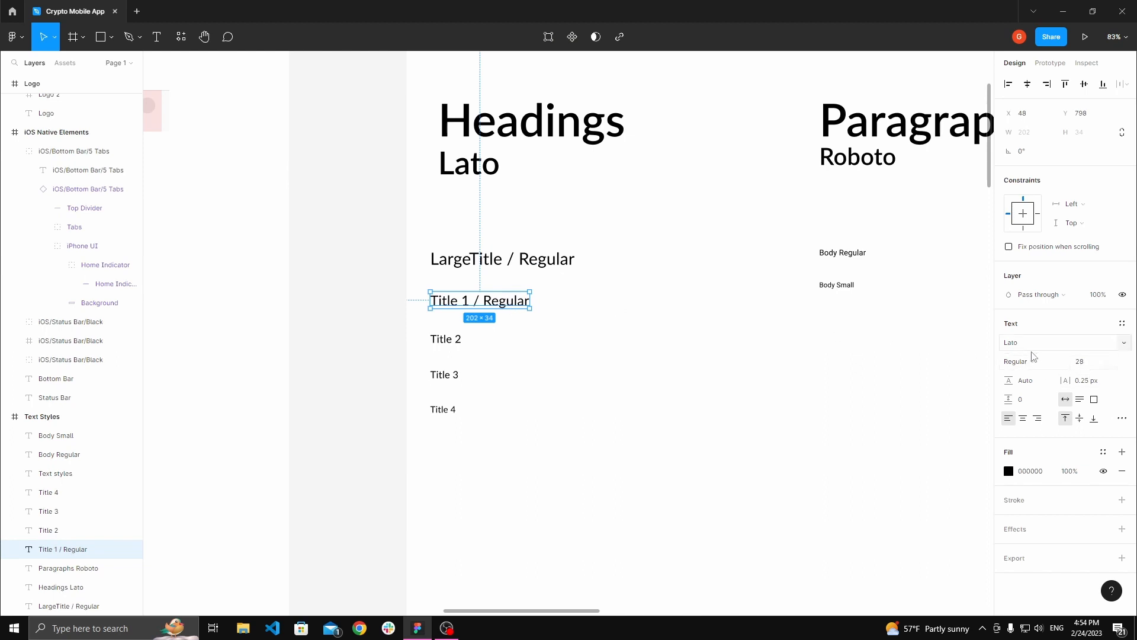
{"action": "left_click", "coordinate": [741, 308]}
{"action": "left_click", "coordinate": [477, 300]}
{"action": "key", "text": "h"}
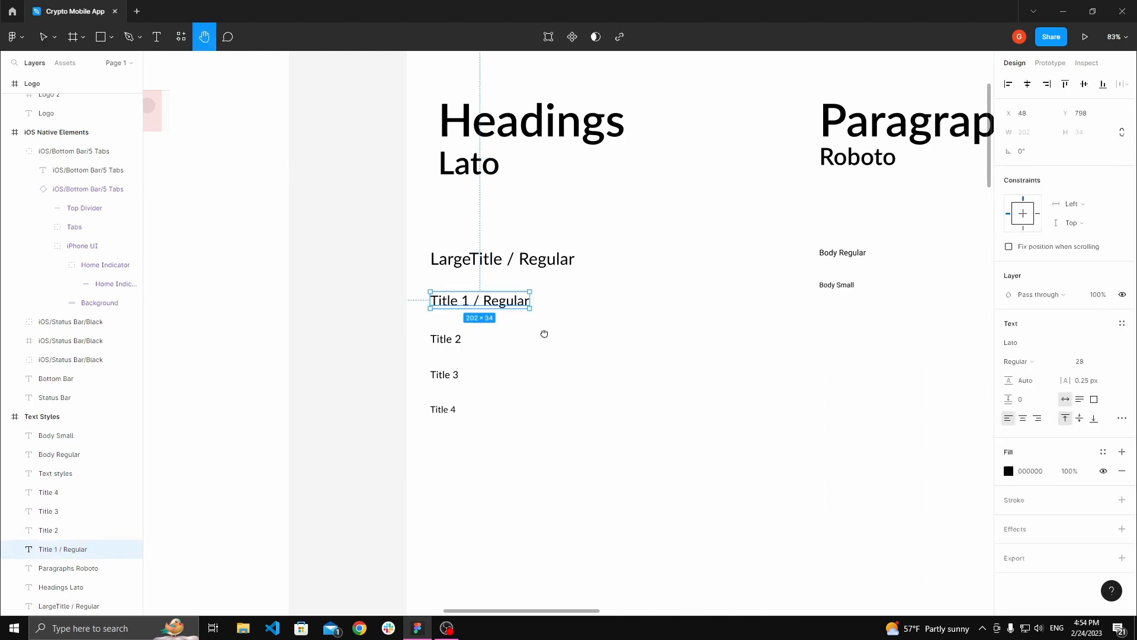
- Add the text "$24,541" below "Total assets" in Lato Regular, size 28
{"action": "scroll", "coordinate": [540, 332], "scroll_direction": "down", "scroll_amount": 7}
{"action": "scroll", "coordinate": [520, 330], "scroll_direction": "down", "scroll_amount": 5}
{"action": "scroll", "coordinate": [543, 375], "scroll_direction": "up", "scroll_amount": 4}
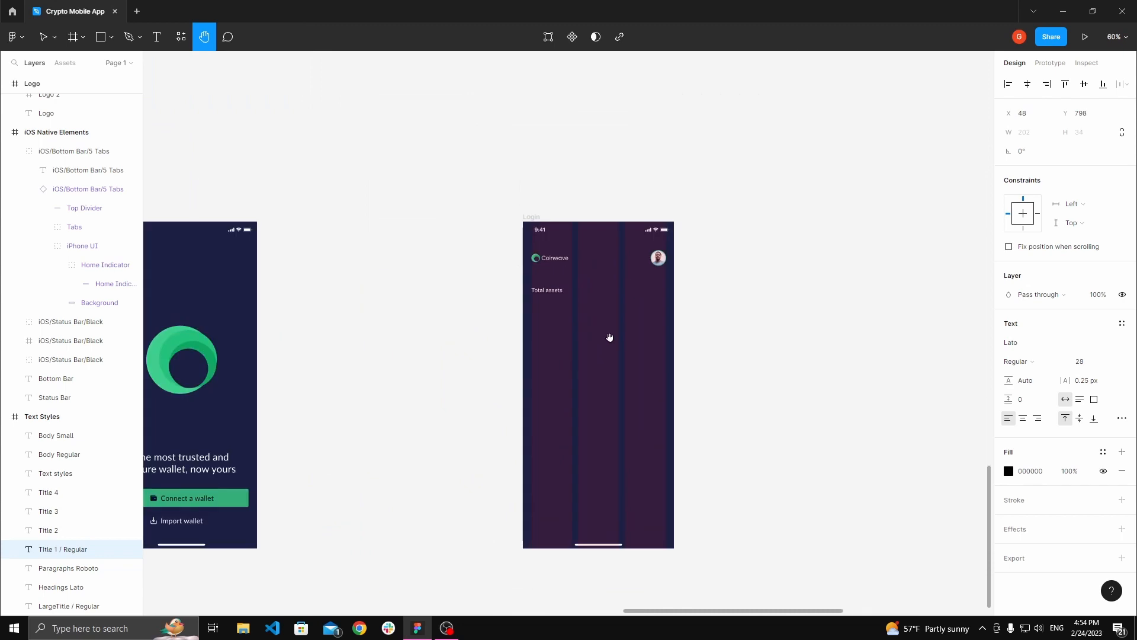
{"action": "key", "text": "v"}
{"action": "left_click", "coordinate": [611, 339]}
{"action": "scroll", "coordinate": [612, 338], "scroll_direction": "up", "scroll_amount": 4}
{"action": "key", "text": "t"}
{"action": "left_click", "coordinate": [463, 278]}
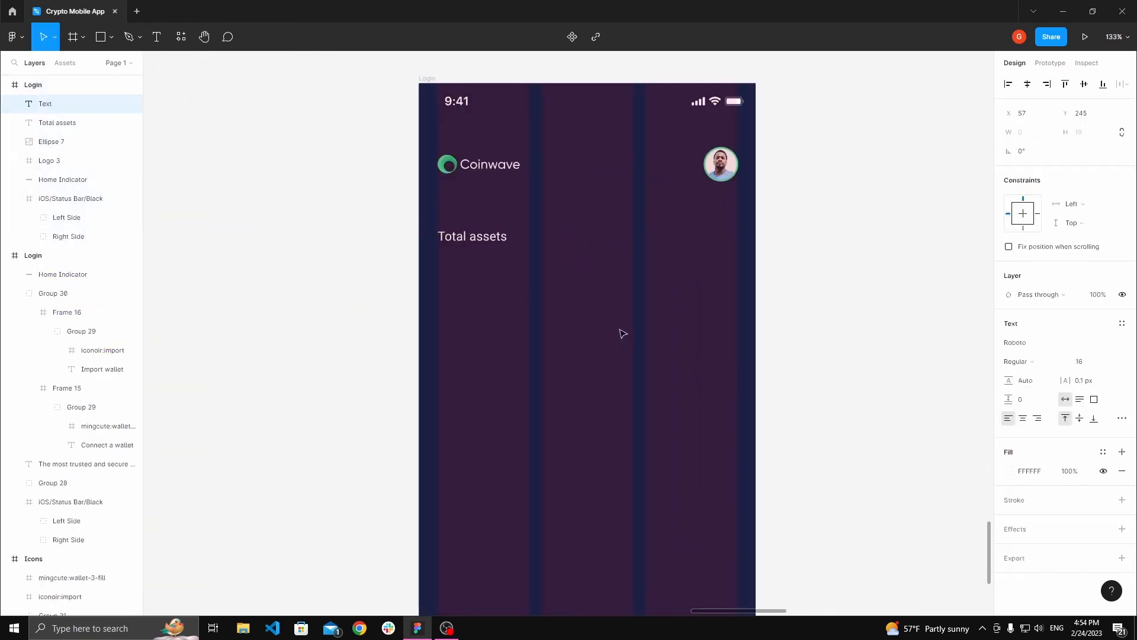
{"action": "left_click", "coordinate": [1044, 347]}
{"action": "left_click", "coordinate": [1091, 359]}
{"action": "type", "text": "2"}
{"action": "type", "text": "$"}
{"action": "key", "text": "Escape"}
{"action": "left_click", "coordinate": [613, 289]}
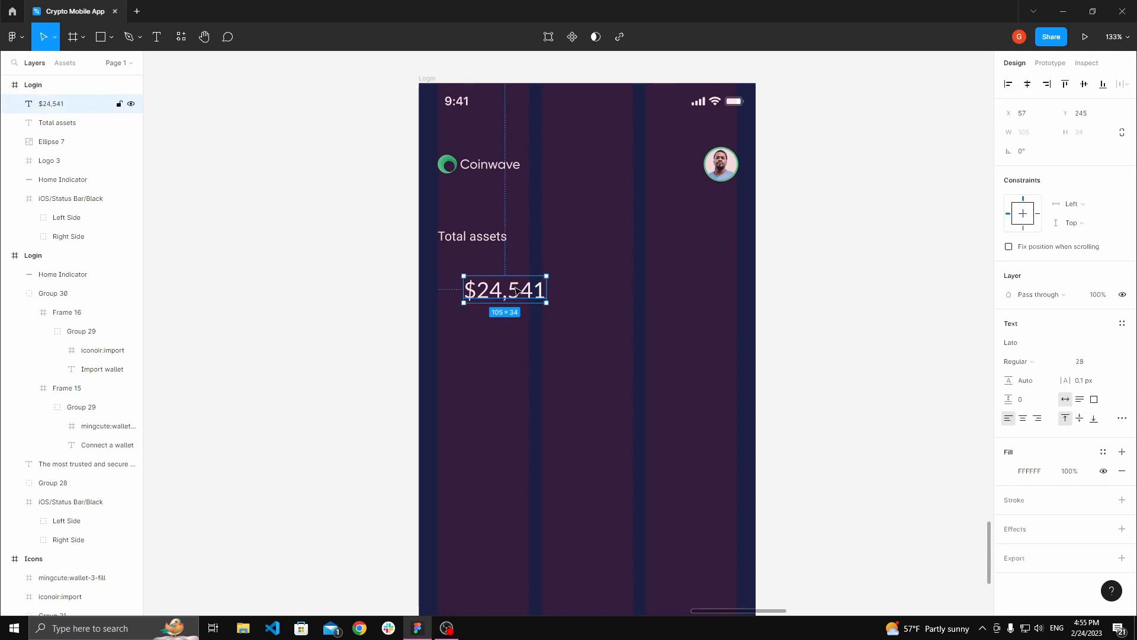
- Align the $24,541 text with the first grid column's left edge at X 24, and check its vertical gap to "Total assets"
{"action": "left_click_drag", "start_coordinate": [517, 290], "coordinate": [491, 290]}
{"action": "scroll", "coordinate": [474, 286], "scroll_direction": "up", "scroll_amount": 5}
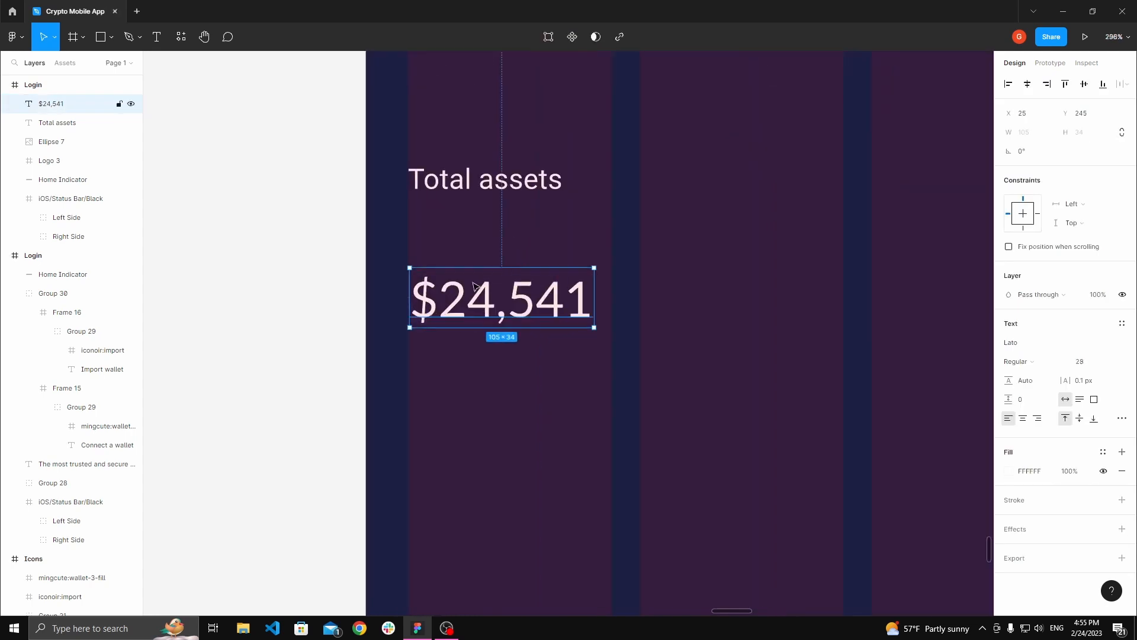
{"action": "scroll", "coordinate": [449, 283], "scroll_direction": "up", "scroll_amount": 3}
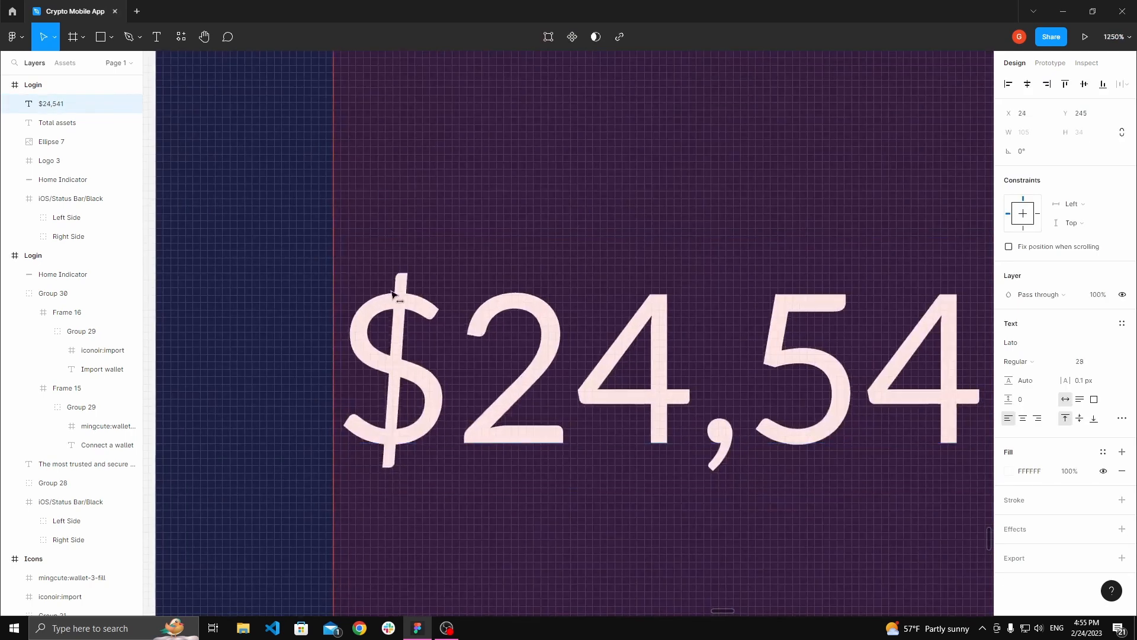
{"action": "scroll", "coordinate": [415, 286], "scroll_direction": "down", "scroll_amount": 5}
{"action": "key", "text": "alt"}
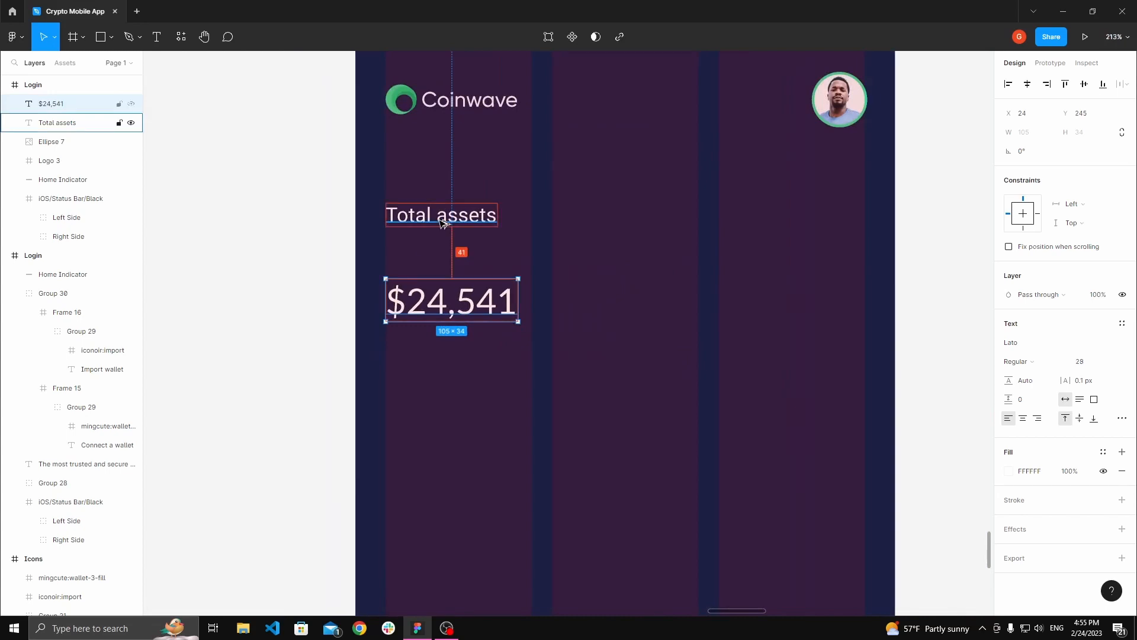
{"action": "key", "text": "space"}
{"action": "left_click_drag", "start_coordinate": [301, 240], "coordinate": [369, 322]}
{"action": "scroll", "coordinate": [388, 298], "scroll_direction": "down", "scroll_amount": 3}
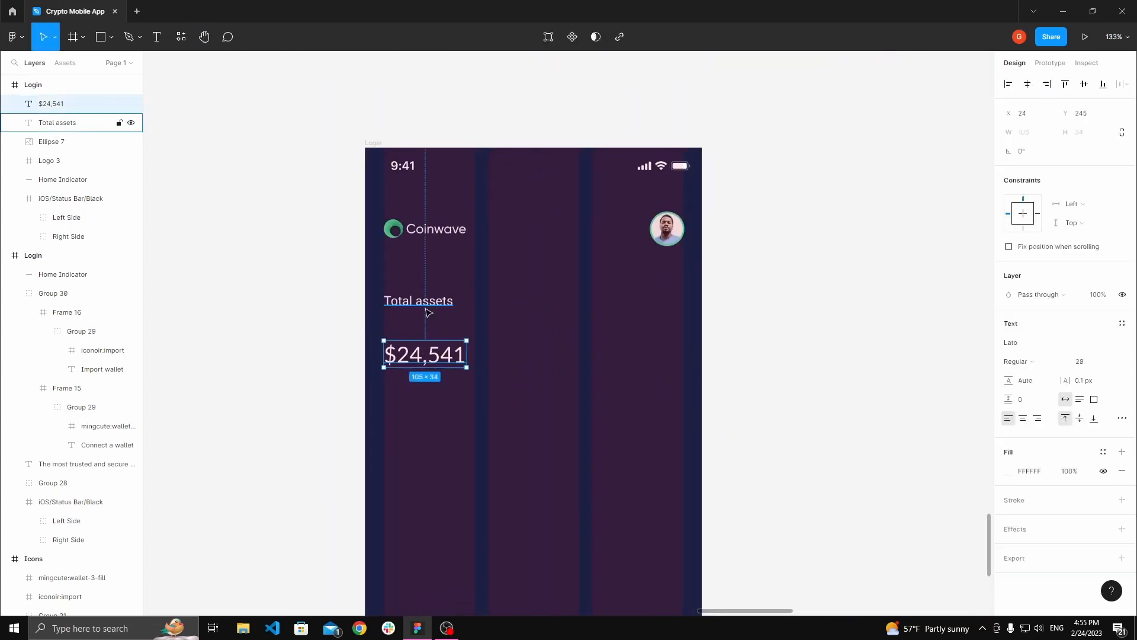
- Move the $24,541 text up to Y 216, leaving a 12 px gap below "Total assets"
{"action": "key", "text": "shift+Up"}
{"action": "key", "text": "shift+Up"}
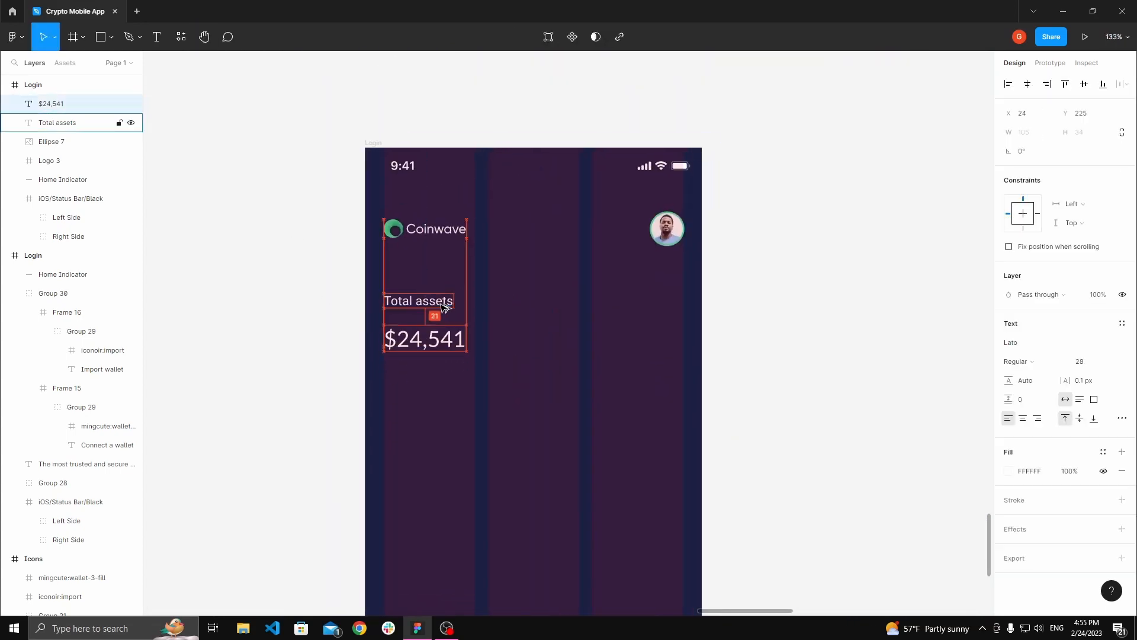
{"action": "key", "text": "Up"}
{"action": "key", "text": "Up"}
{"action": "key", "text": "Up"}
{"action": "key", "text": "Up"}
{"action": "key", "text": "Up"}
{"action": "key", "text": "Up"}
{"action": "key", "text": "Up"}
{"action": "key", "text": "Up"}
{"action": "key", "text": "Up"}
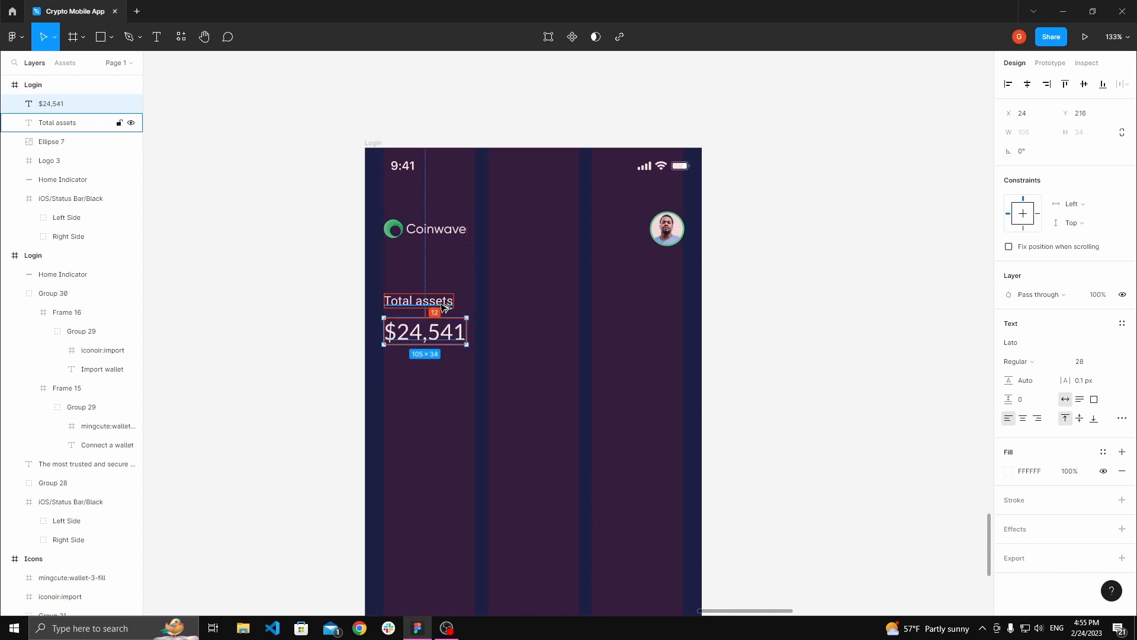
{"action": "left_click", "coordinate": [337, 279]}
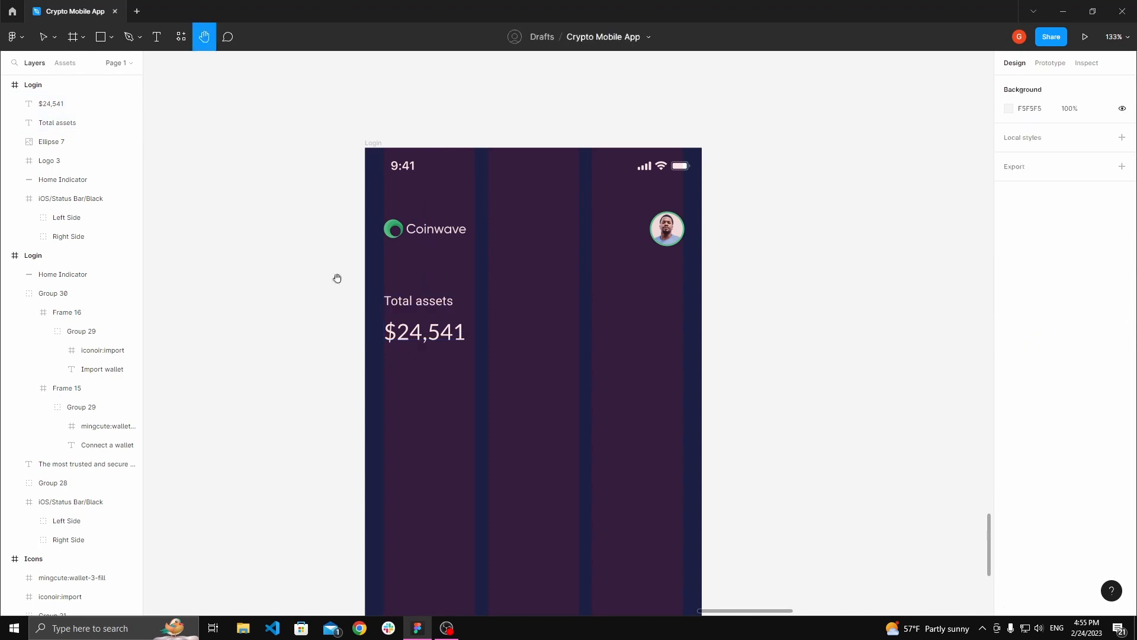
- Hide the three-column layout grid of the frame containing the $24,541 balance
{"action": "scroll", "coordinate": [331, 178], "scroll_direction": "right", "scroll_amount": 2}
{"action": "left_click", "coordinate": [333, 134]}
{"action": "left_click", "coordinate": [1103, 268]}
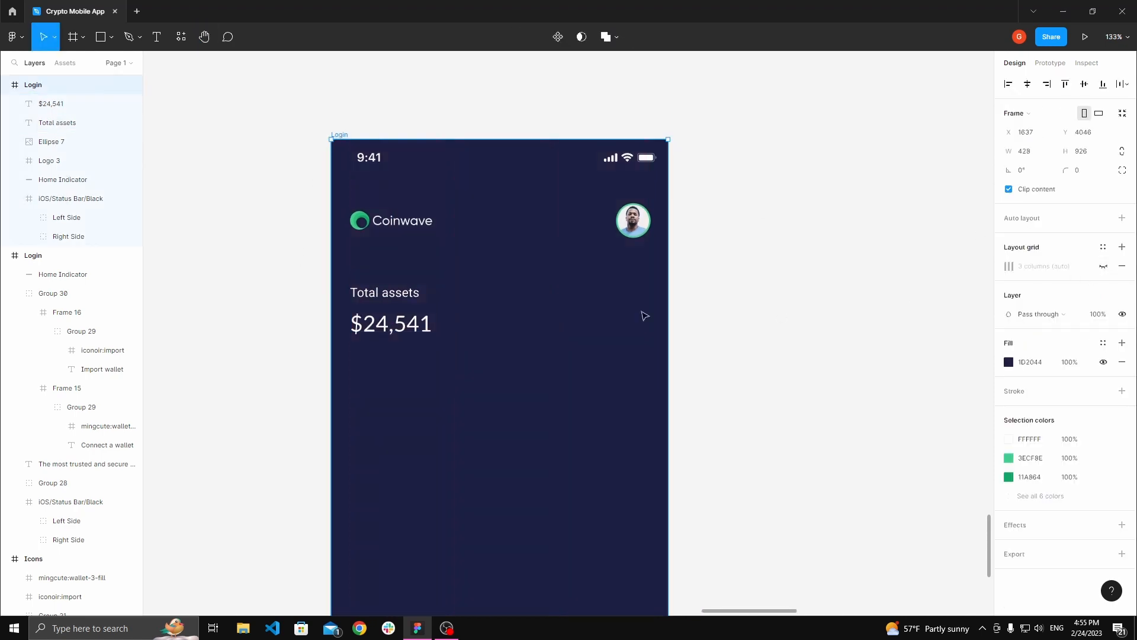
- Move the $24,541 text closer to "Total assets", to Y 212
{"action": "left_click", "coordinate": [533, 303]}
{"action": "left_click_drag", "start_coordinate": [531, 304], "coordinate": [553, 288]}
{"action": "left_click", "coordinate": [452, 313]}
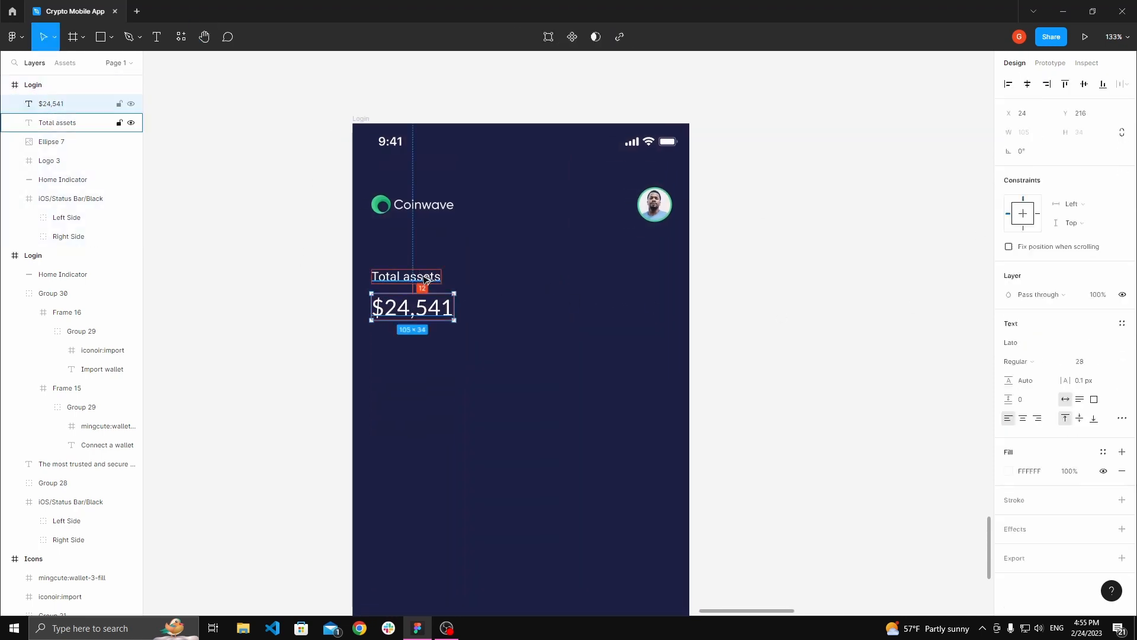
{"action": "left_click", "coordinate": [297, 282]}
{"action": "key", "text": "h"}
{"action": "left_click_drag", "start_coordinate": [296, 282], "coordinate": [265, 268]}
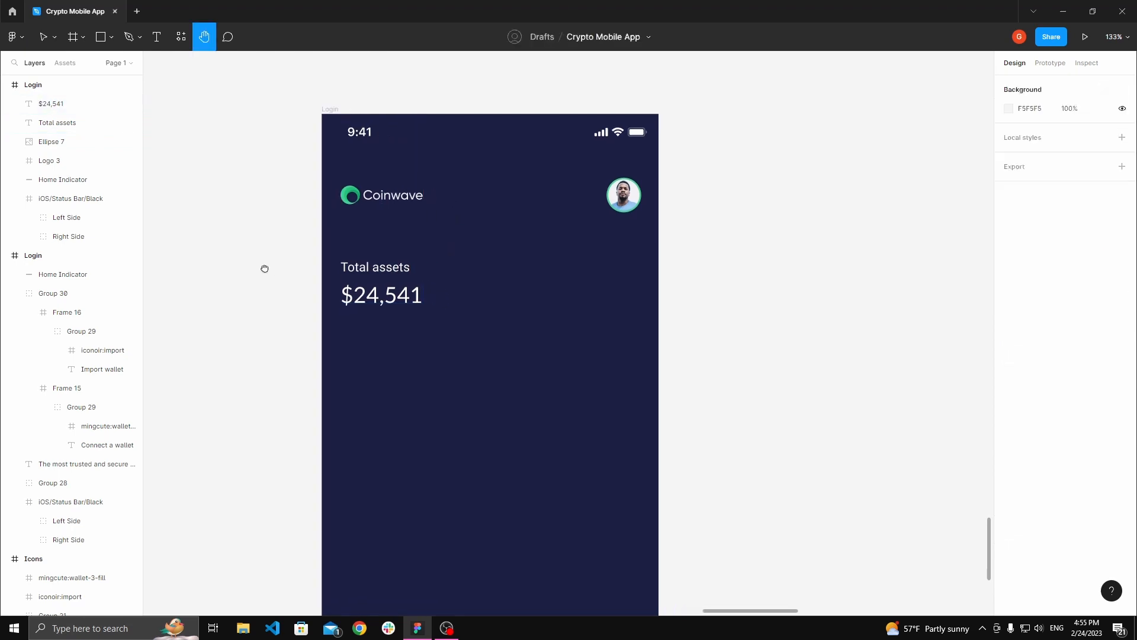
{"action": "key", "text": "v"}
{"action": "left_click", "coordinate": [379, 296]}
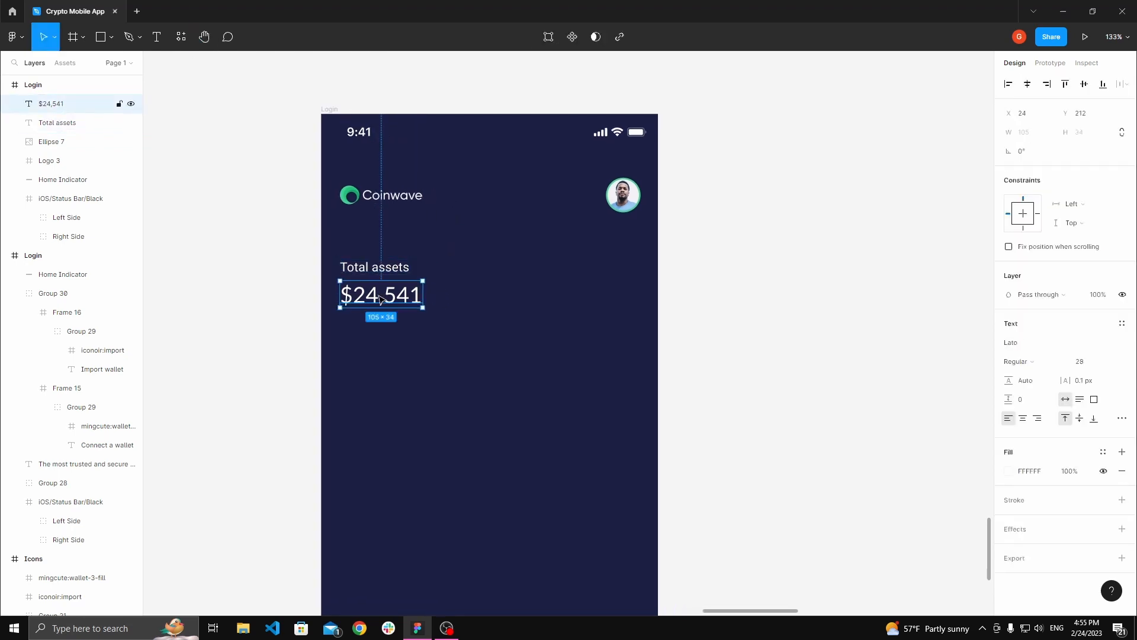
- Check the font size of the LargeTitle / Regular sample in the Text Styles frame
{"action": "scroll", "coordinate": [380, 296], "scroll_direction": "down", "scroll_amount": 6}
{"action": "left_click", "coordinate": [360, 189]}
{"action": "key", "text": "h"}
{"action": "left_click_drag", "start_coordinate": [361, 188], "coordinate": [433, 334]}
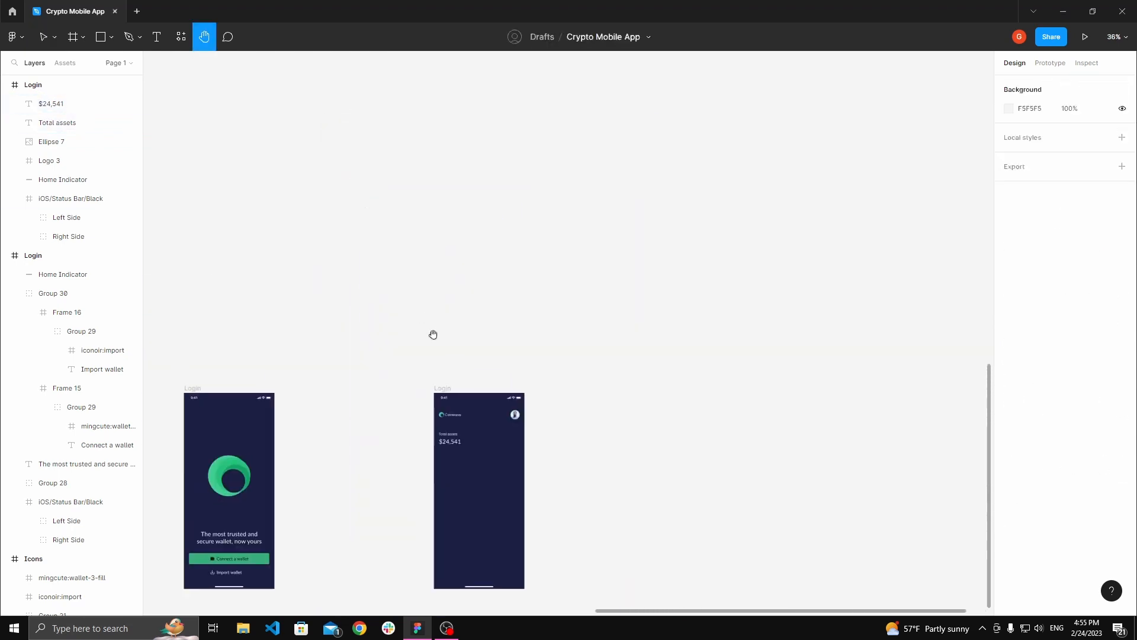
{"action": "scroll", "coordinate": [433, 335], "scroll_direction": "down", "scroll_amount": 3}
{"action": "scroll", "coordinate": [442, 261], "scroll_direction": "up", "scroll_amount": 3}
{"action": "scroll", "coordinate": [266, 238], "scroll_direction": "up", "scroll_amount": 3}
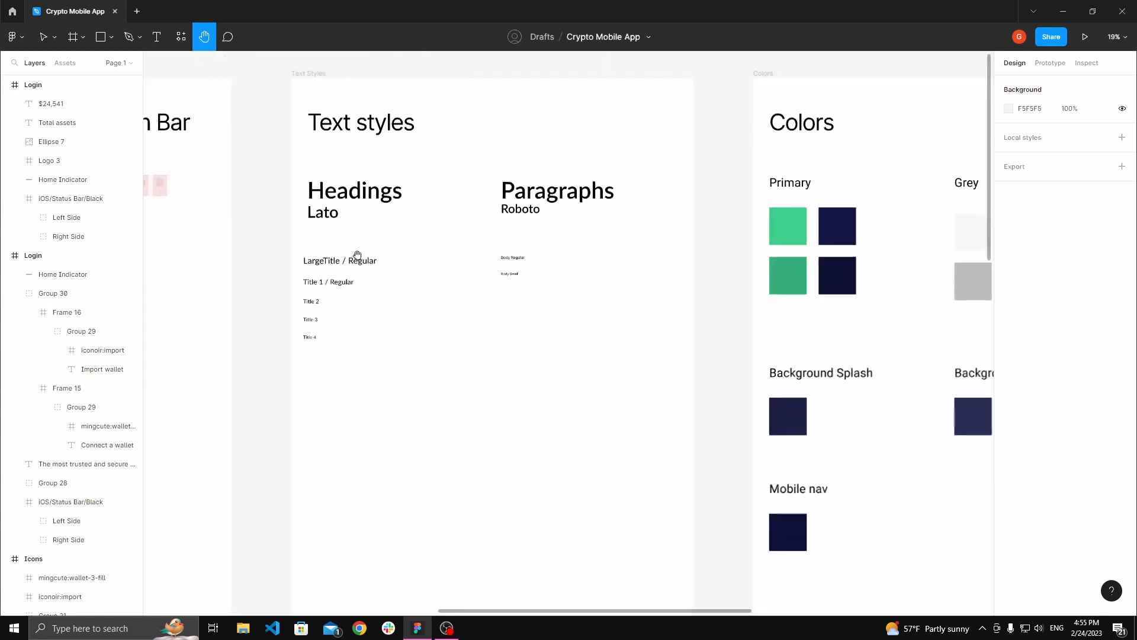
{"action": "key", "text": "v"}
{"action": "left_click", "coordinate": [360, 266]}
{"action": "left_click", "coordinate": [388, 318]}
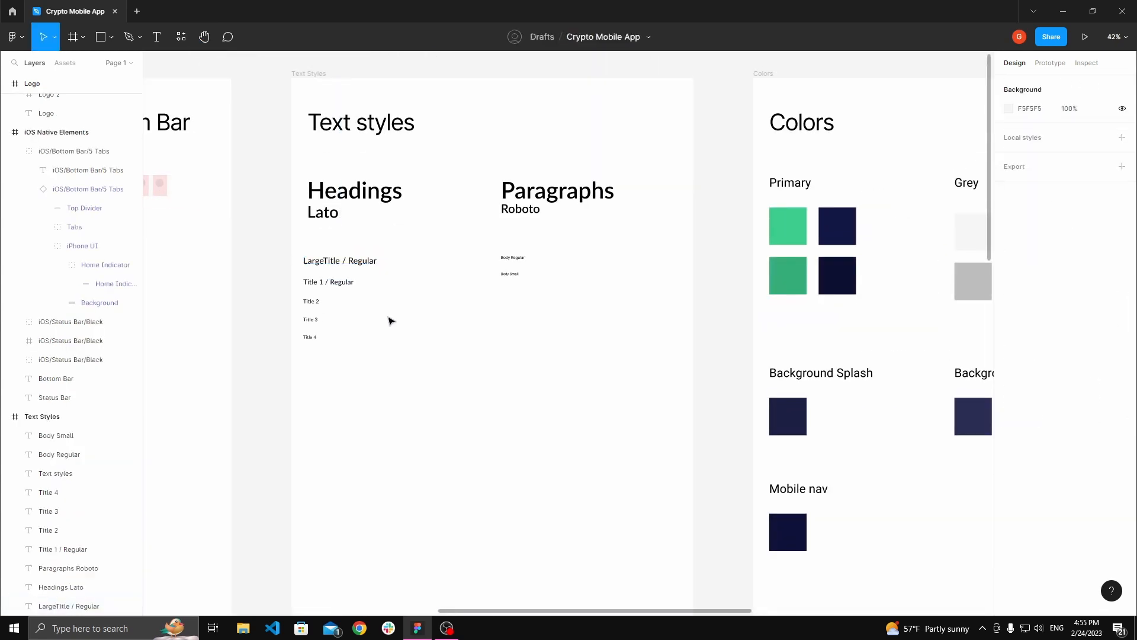
- Set the font size of the $24,541 text to 34
{"action": "key", "text": "h"}
{"action": "left_click_drag", "start_coordinate": [388, 320], "coordinate": [351, 239]}
{"action": "scroll", "coordinate": [391, 279], "scroll_direction": "down", "scroll_amount": 3}
{"action": "left_click_drag", "start_coordinate": [455, 359], "coordinate": [414, 158]}
{"action": "left_click_drag", "start_coordinate": [591, 464], "coordinate": [533, 248]}
{"action": "scroll", "coordinate": [487, 279], "scroll_direction": "up", "scroll_amount": 3}
{"action": "scroll", "coordinate": [487, 279], "scroll_direction": "up", "scroll_amount": 5}
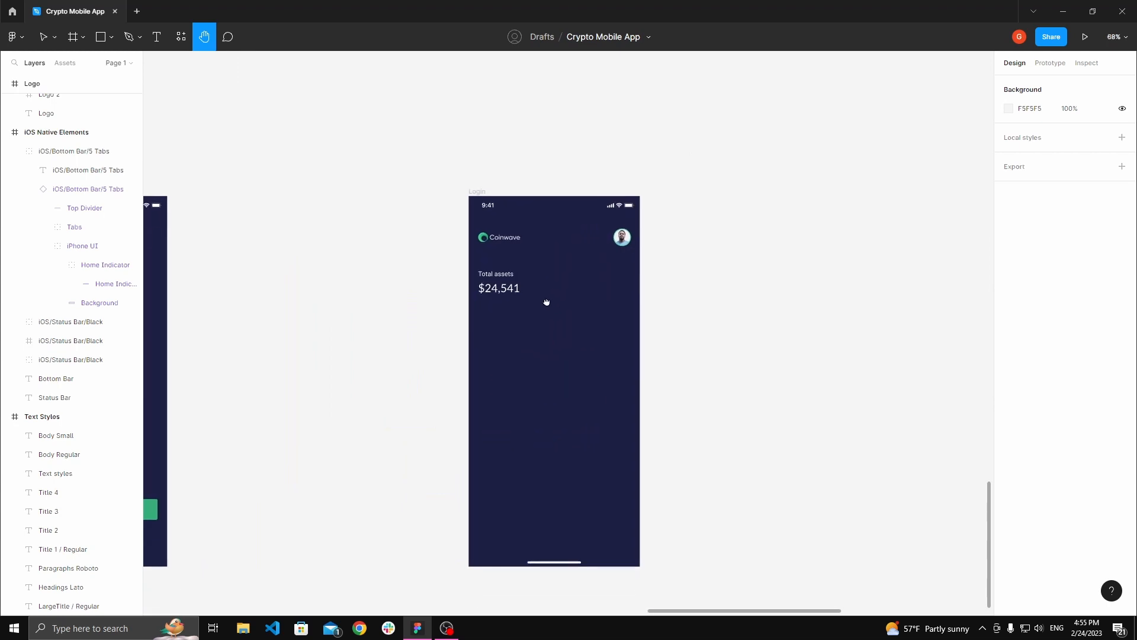
{"action": "key", "text": "v"}
{"action": "left_click", "coordinate": [498, 282]}
{"action": "type", "text": "34"}
{"action": "key", "text": "Tab"}
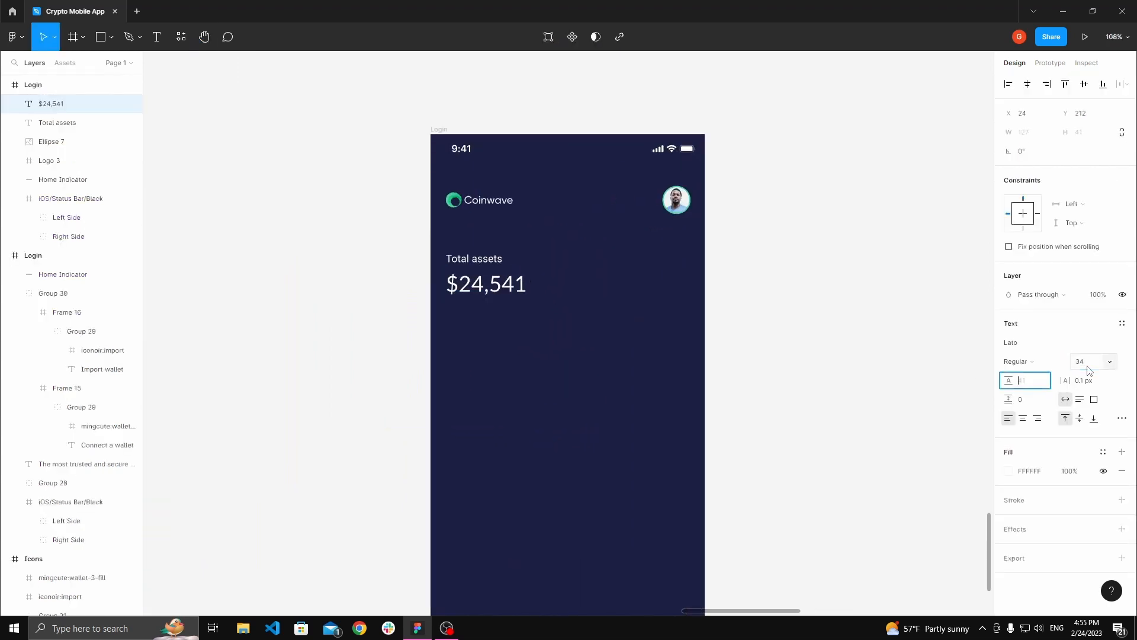
{"action": "type", "text": "Auto"}
{"action": "key", "text": "Tab"}
{"action": "left_click", "coordinate": [710, 381]}
- Change the font weight of the $24,541 text to SemiBold
{"action": "key", "text": "space"}
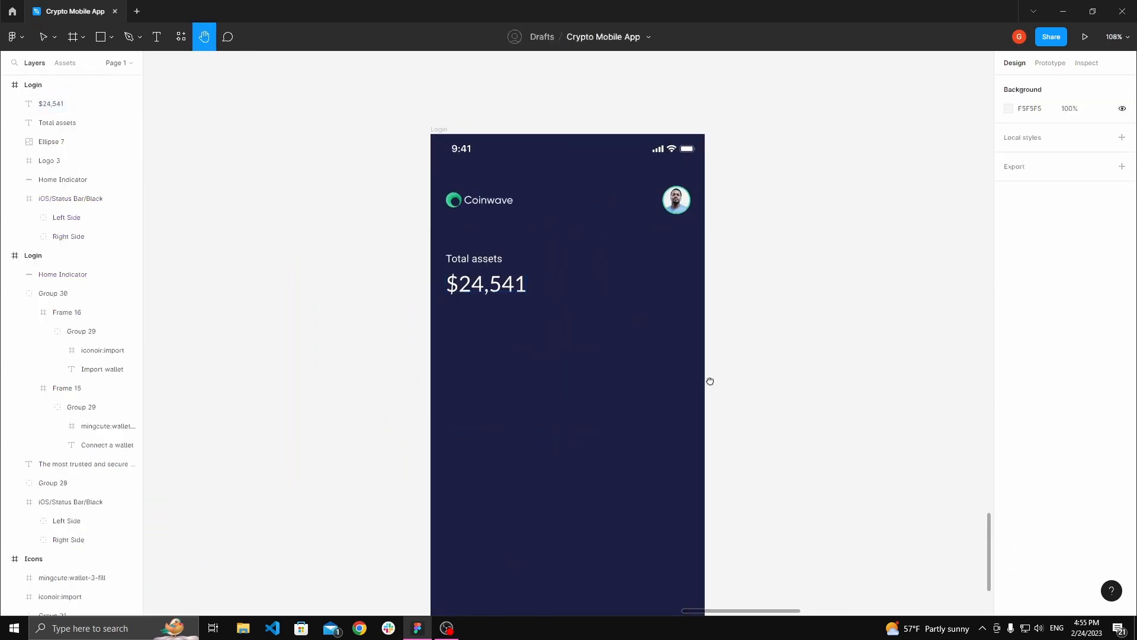
{"action": "left_click_drag", "start_coordinate": [708, 381], "coordinate": [608, 363]}
{"action": "scroll", "coordinate": [495, 293], "scroll_direction": "up", "scroll_amount": 2}
{"action": "left_click", "coordinate": [361, 256]}
{"action": "left_click_drag", "start_coordinate": [465, 217], "coordinate": [567, 266]}
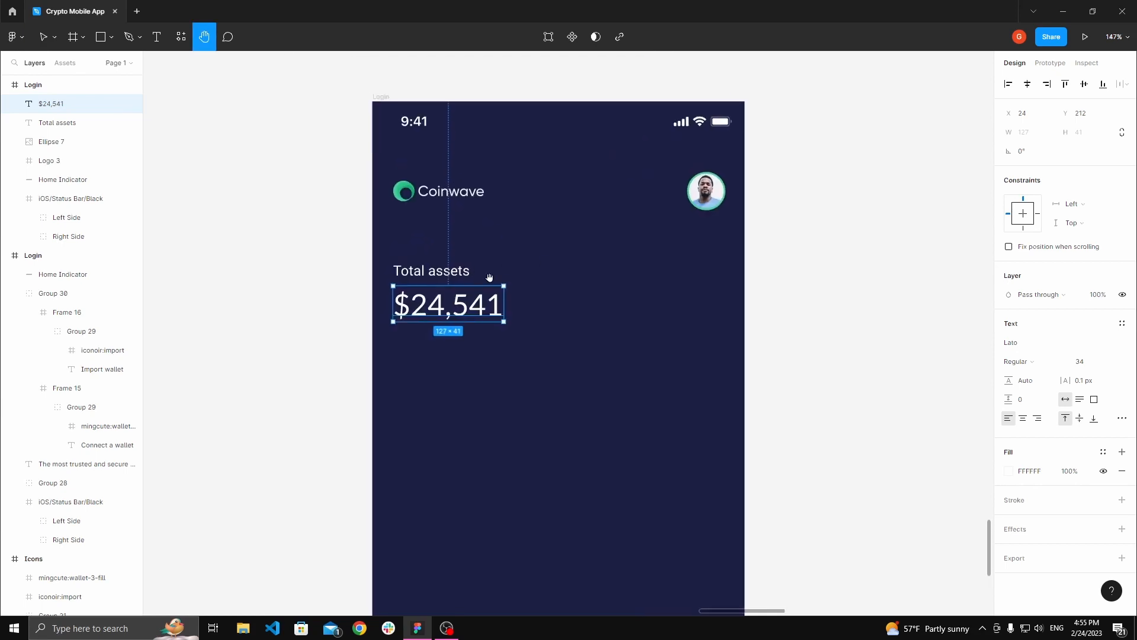
{"action": "left_click", "coordinate": [1035, 361]}
{"action": "left_click", "coordinate": [1038, 363]}
{"action": "left_click", "coordinate": [1026, 363]}
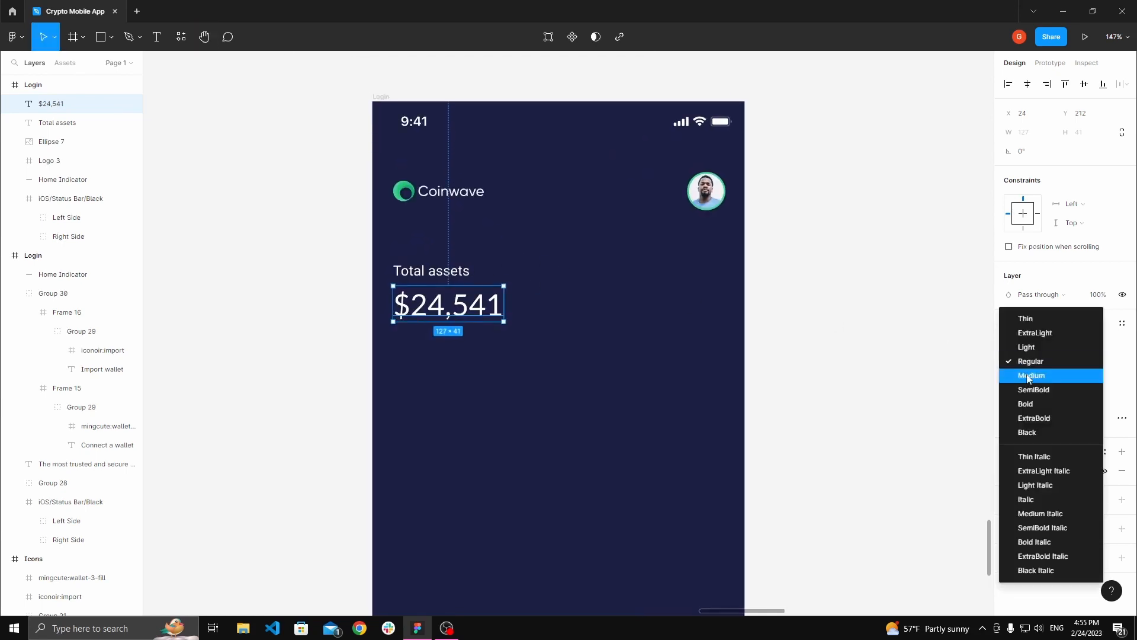
{"action": "left_click", "coordinate": [1029, 387]}
{"action": "left_click", "coordinate": [578, 331]}
{"action": "key", "text": "space"}
- Recolor the "Total assets" text with the mid-grey BDBDBD sampled from the Grey swatches in the Colors frame
{"action": "left_click", "coordinate": [454, 280]}
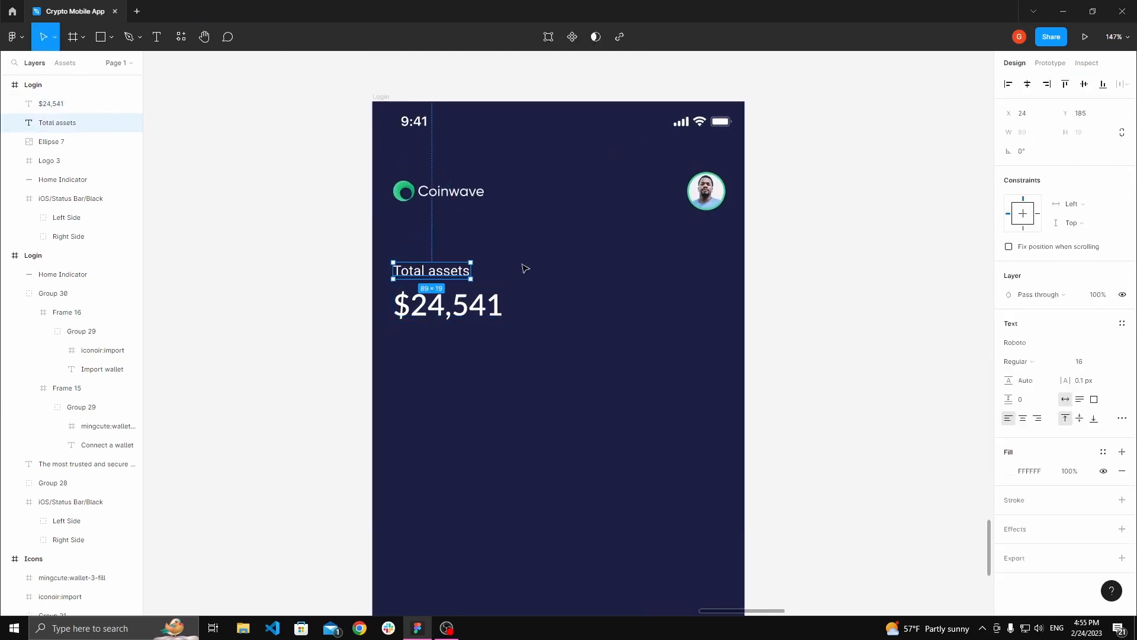
{"action": "left_click", "coordinate": [563, 308]}
{"action": "key", "text": "space"}
{"action": "left_click_drag", "start_coordinate": [563, 308], "coordinate": [645, 386]}
{"action": "left_click", "coordinate": [508, 350]}
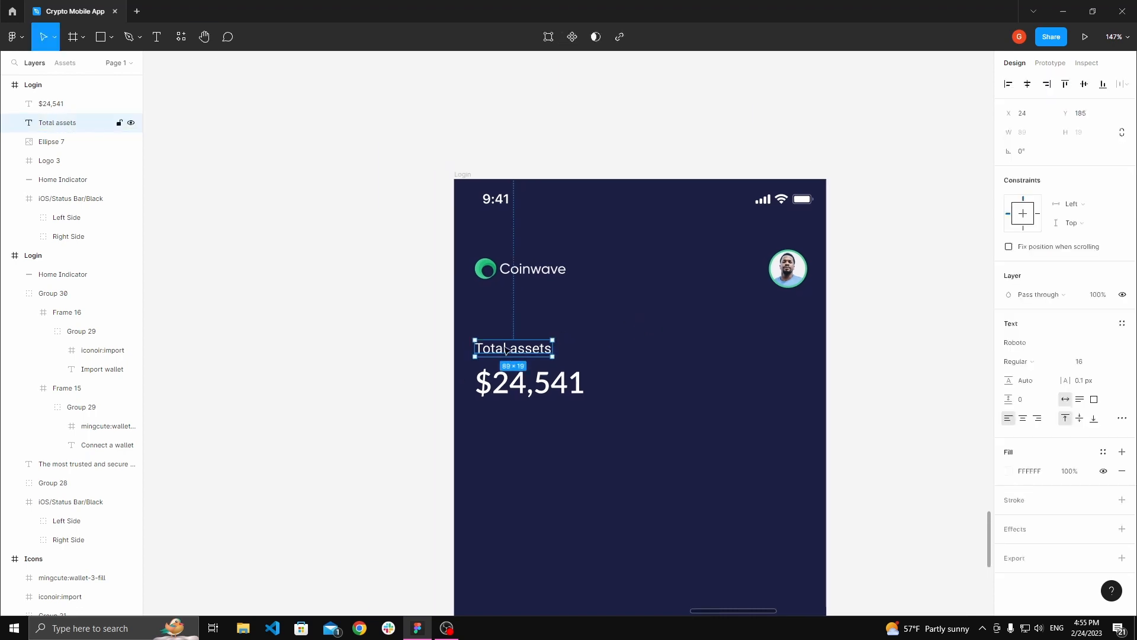
{"action": "scroll", "coordinate": [507, 351], "scroll_direction": "down", "scroll_amount": 10}
{"action": "scroll", "coordinate": [513, 166], "scroll_direction": "up", "scroll_amount": 3}
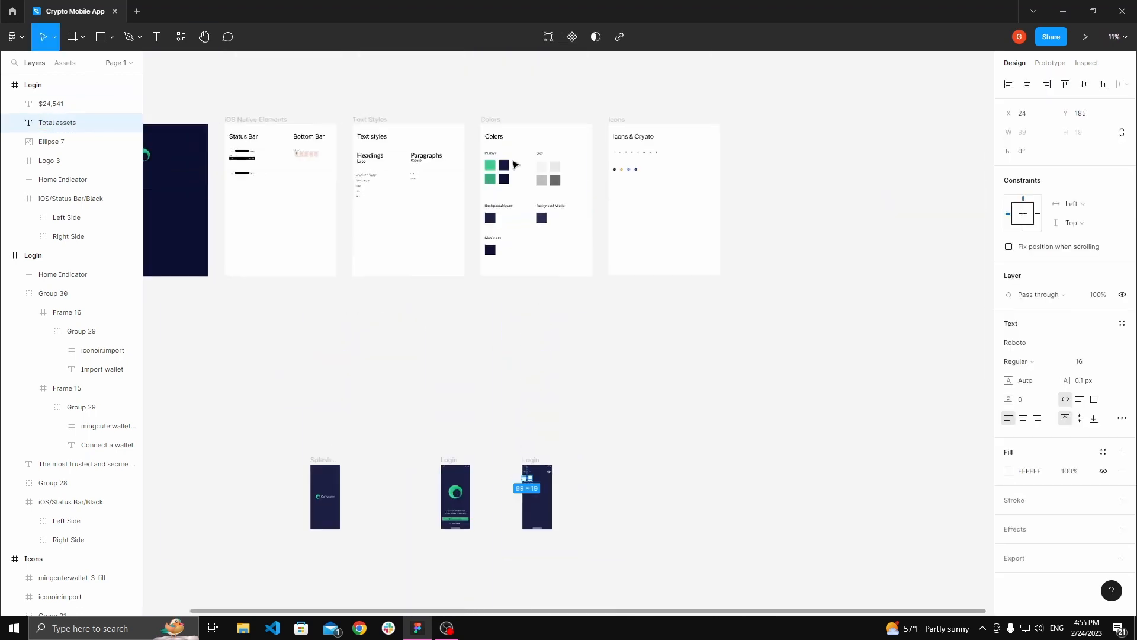
{"action": "scroll", "coordinate": [515, 164], "scroll_direction": "up", "scroll_amount": 5}
{"action": "left_click", "coordinate": [1010, 476]}
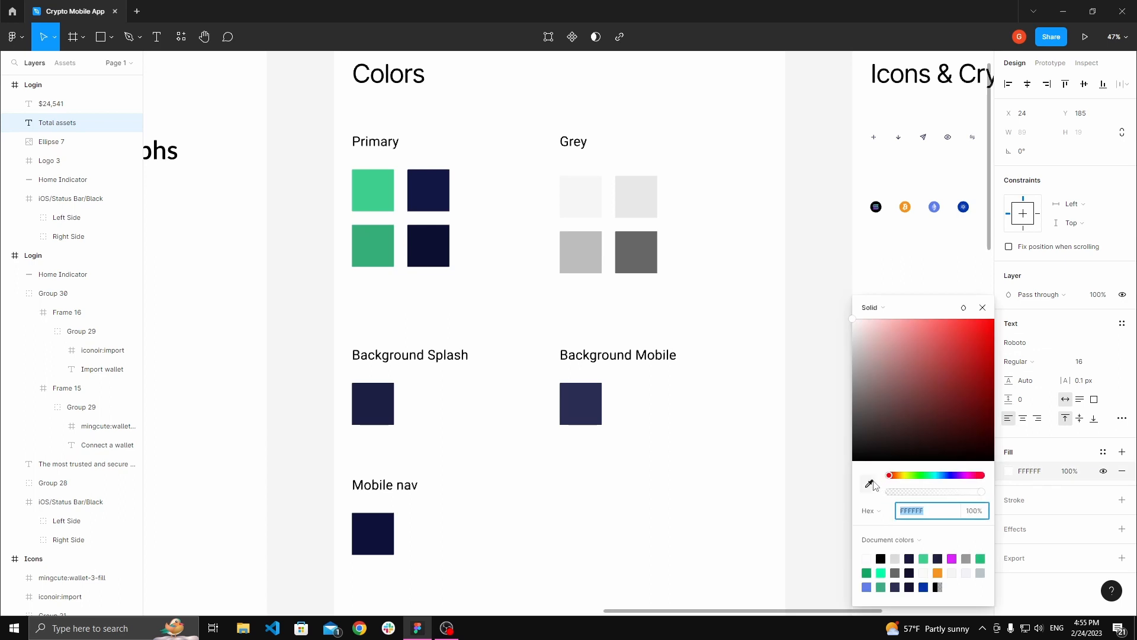
{"action": "left_click", "coordinate": [868, 483]}
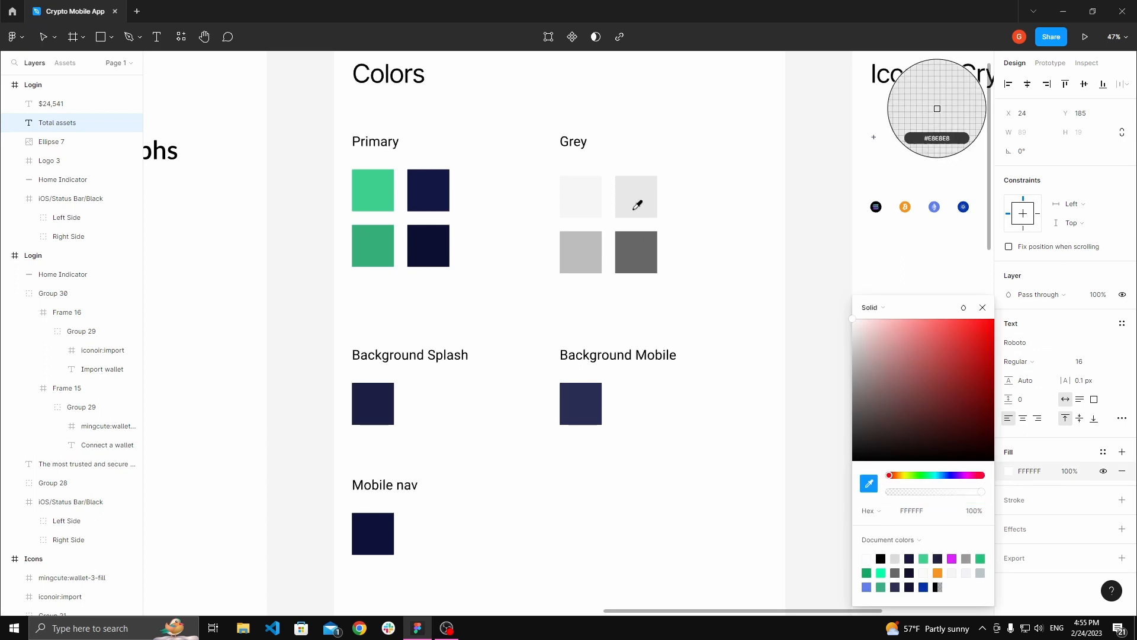
{"action": "left_click", "coordinate": [585, 248]}
{"action": "scroll", "coordinate": [586, 249], "scroll_direction": "down", "scroll_amount": 3}
{"action": "scroll", "coordinate": [587, 251], "scroll_direction": "down", "scroll_amount": 7}
{"action": "left_click", "coordinate": [665, 255]}
{"action": "key", "text": "h"}
{"action": "left_click_drag", "start_coordinate": [665, 255], "coordinate": [693, 261]}
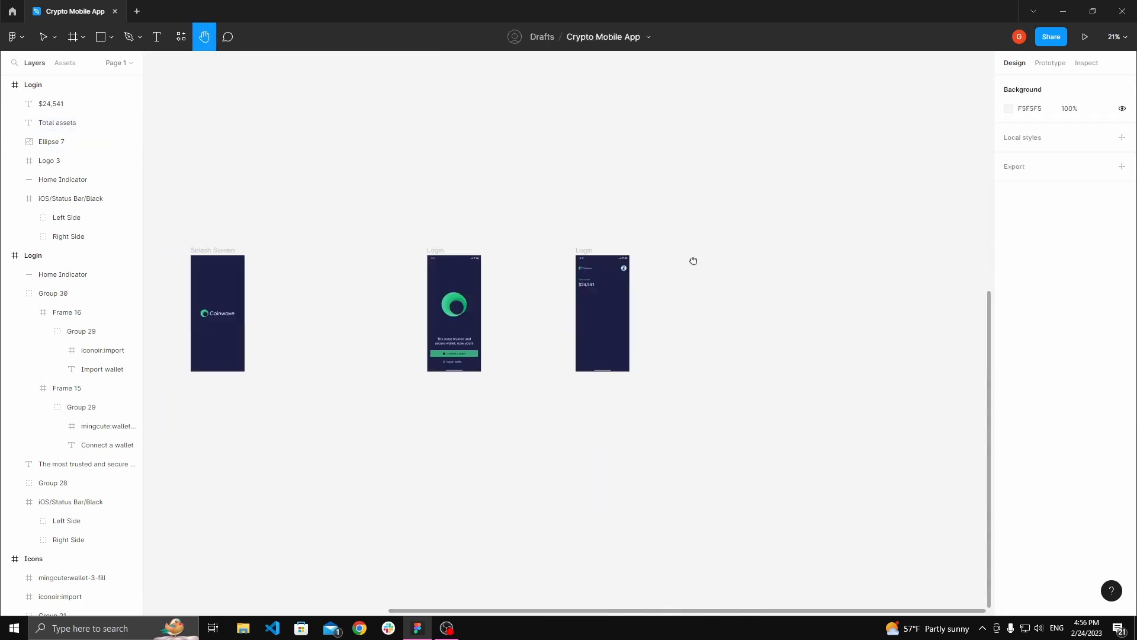
{"action": "scroll", "coordinate": [603, 280], "scroll_direction": "up", "scroll_amount": 6}
- Recolor the "Total assets" text with the light grey E8E8E8 sampled from the Grey swatches in the Colors frame
{"action": "key", "text": "v"}
{"action": "left_click", "coordinate": [521, 283]}
{"action": "key", "text": "h"}
{"action": "scroll", "coordinate": [586, 335], "scroll_direction": "down", "scroll_amount": 5}
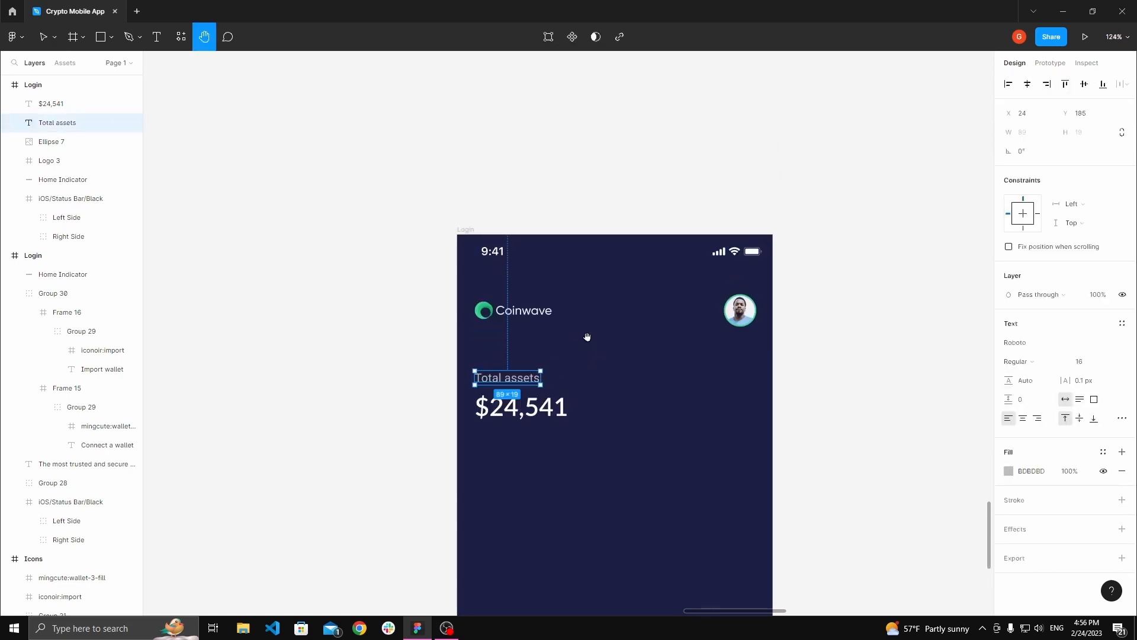
{"action": "scroll", "coordinate": [561, 414], "scroll_direction": "up", "scroll_amount": 8}
{"action": "scroll", "coordinate": [563, 452], "scroll_direction": "up", "scroll_amount": 3}
{"action": "key", "text": "v"}
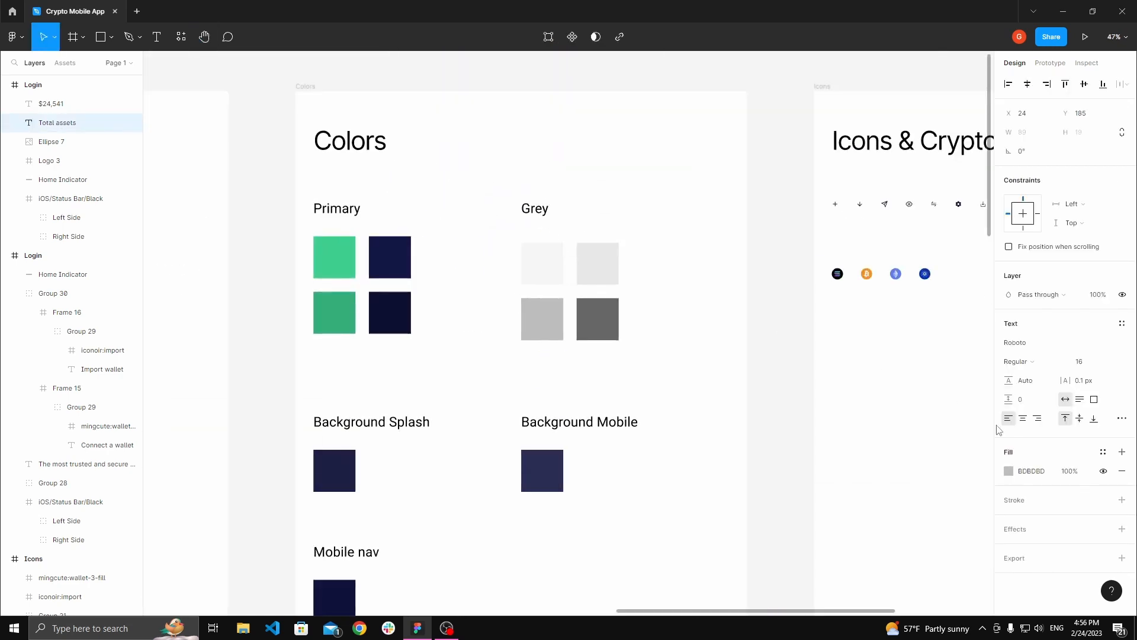
{"action": "left_click", "coordinate": [1008, 471]}
{"action": "left_click", "coordinate": [870, 483]}
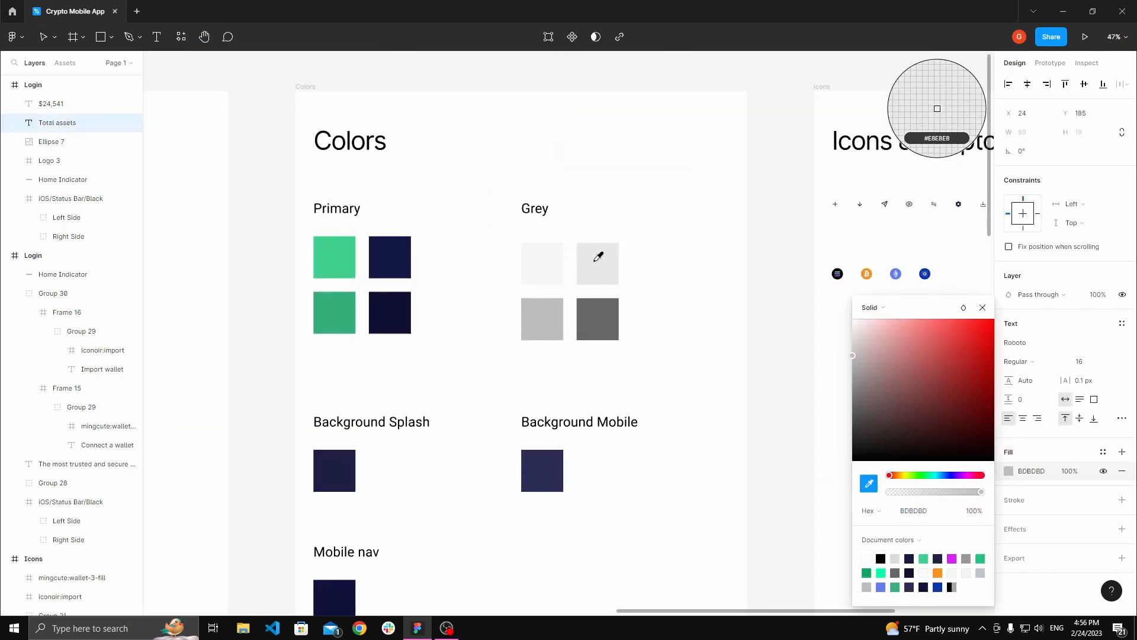
{"action": "left_click", "coordinate": [598, 257]}
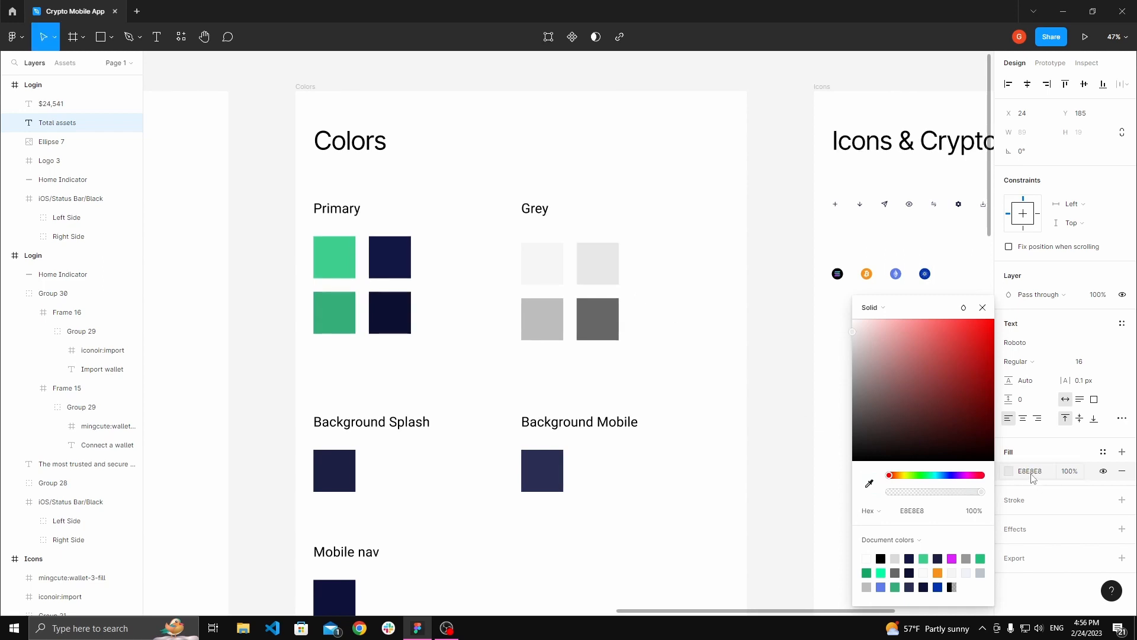
{"action": "scroll", "coordinate": [766, 385], "scroll_direction": "down", "scroll_amount": 10}
{"action": "left_click", "coordinate": [766, 386]}
{"action": "scroll", "coordinate": [766, 385], "scroll_direction": "down", "scroll_amount": 6}
{"action": "key", "text": "space"}
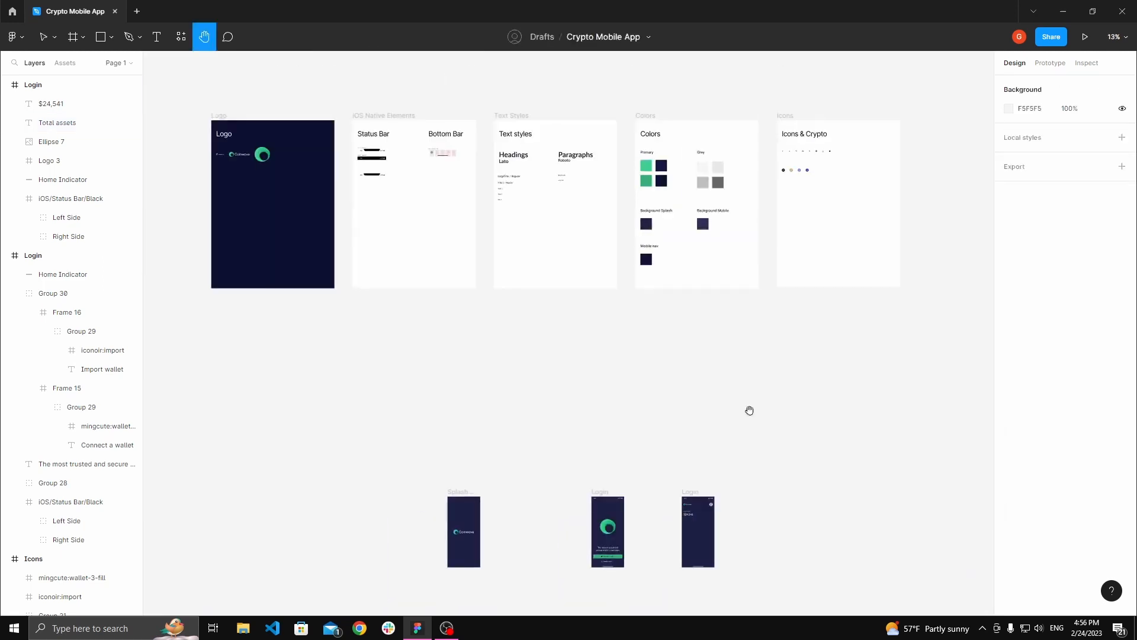
{"action": "left_click_drag", "start_coordinate": [720, 459], "coordinate": [696, 315]}
{"action": "scroll", "coordinate": [680, 345], "scroll_direction": "up", "scroll_amount": 15}
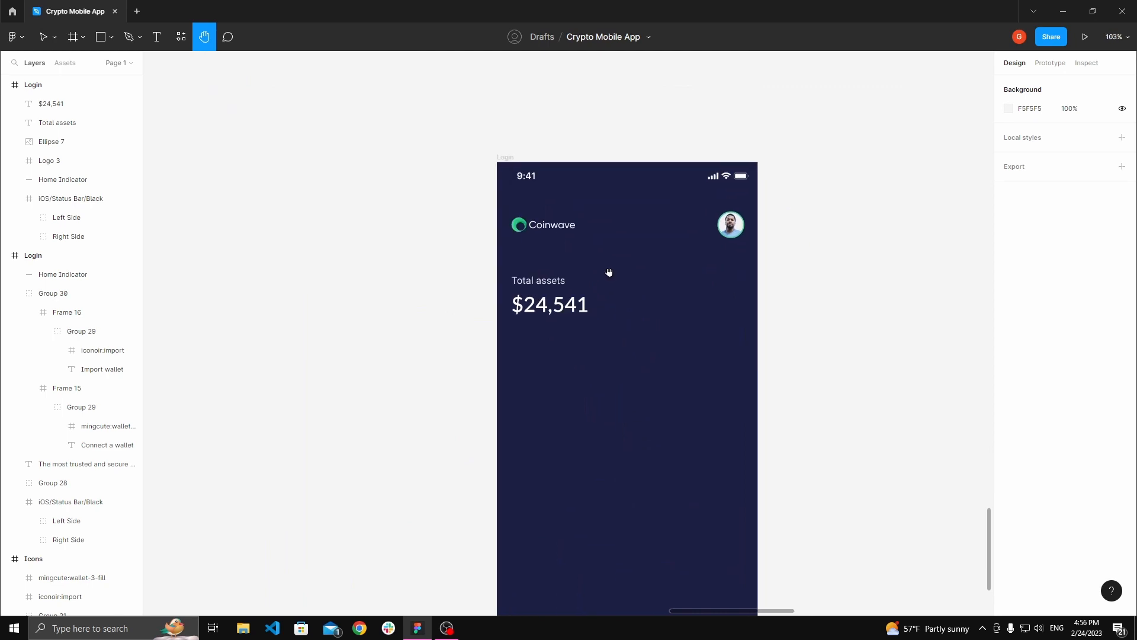
- Show the three-column layout grid again on the frame with the balance
{"action": "left_click", "coordinate": [517, 285]}
{"action": "key", "text": "alt"}
{"action": "left_click", "coordinate": [528, 324], "text": "shift"}
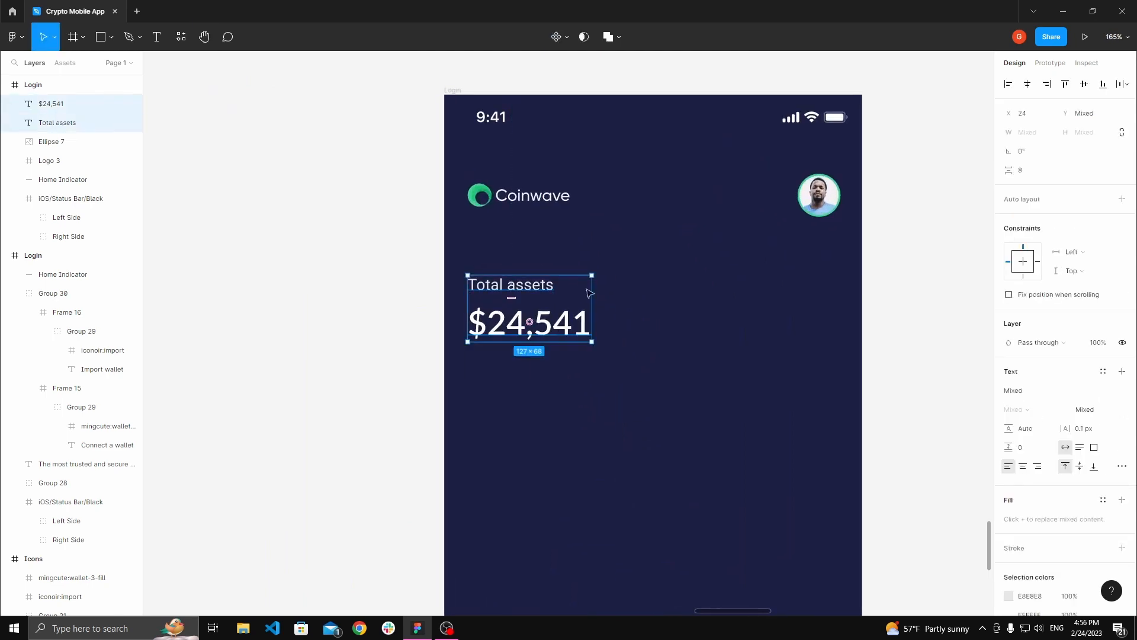
{"action": "left_click", "coordinate": [716, 216]}
{"action": "key", "text": "space"}
{"action": "left_click_drag", "start_coordinate": [662, 228], "coordinate": [644, 214]}
{"action": "left_click", "coordinate": [644, 214]}
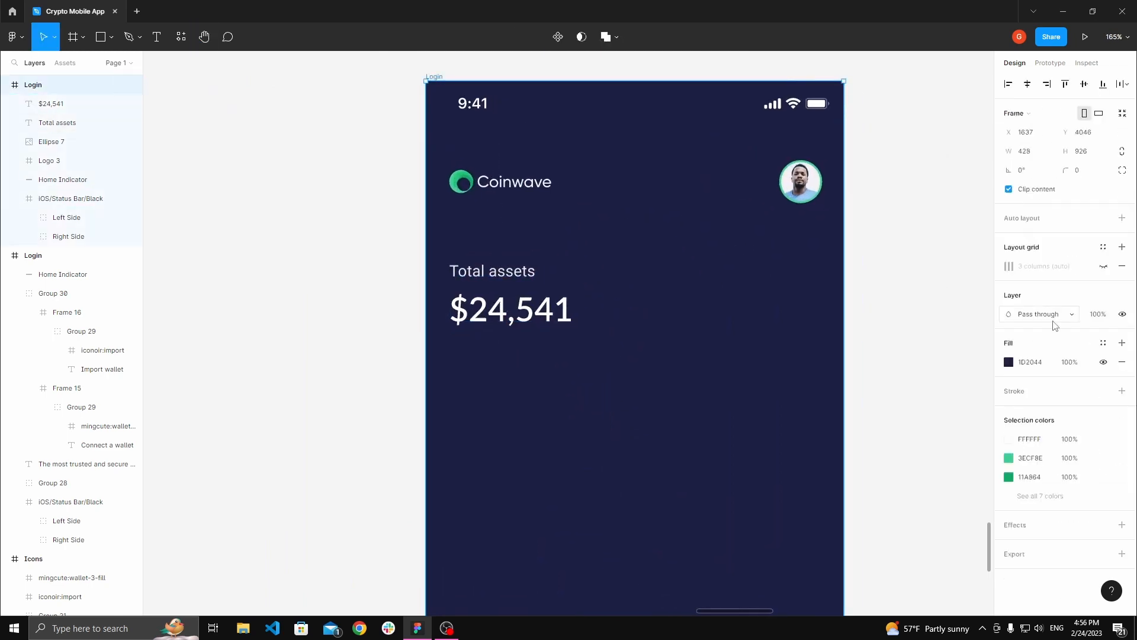
{"action": "left_click", "coordinate": [1103, 268]}
{"action": "left_click", "coordinate": [680, 291]}
- Group the "Total assets" and $24,541 texts
{"action": "left_click", "coordinate": [536, 308]}
{"action": "left_click", "coordinate": [514, 274], "text": "shift"}
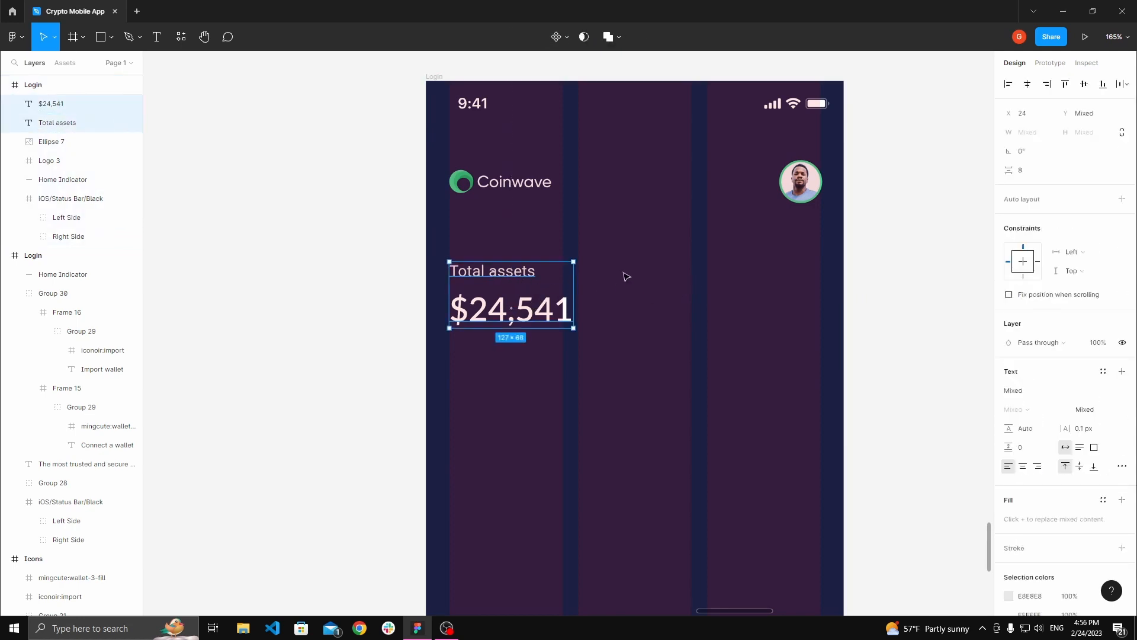
{"action": "key", "text": "ctrl+g"}
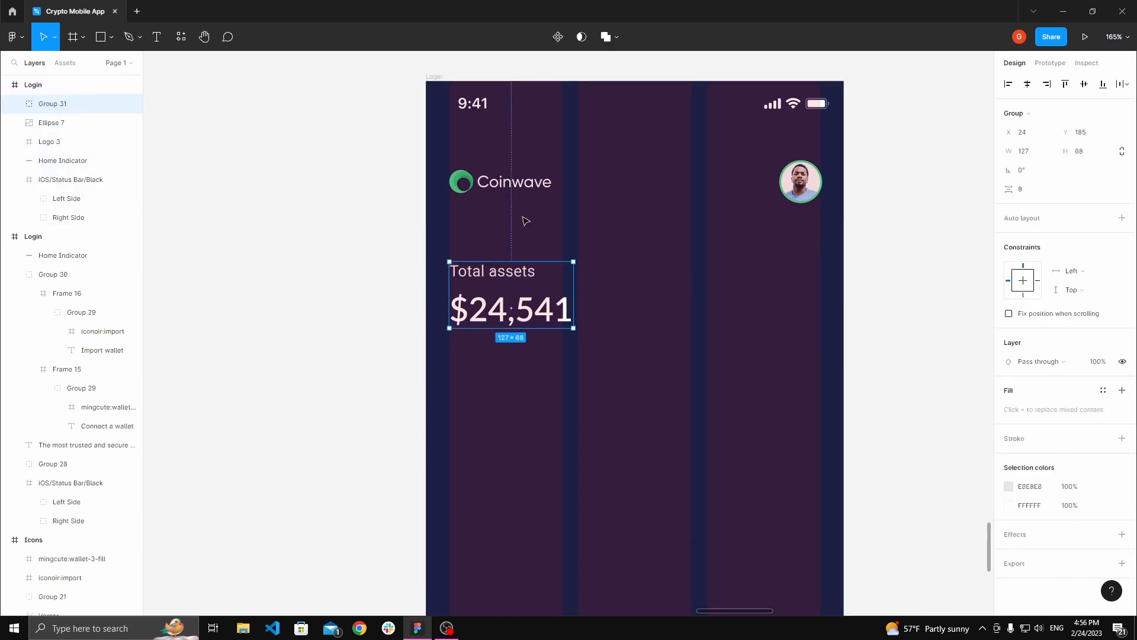
{"action": "left_click", "coordinate": [573, 246]}
- Group the Coinwave logo with the profile picture in the header
{"action": "left_click", "coordinate": [503, 191]}
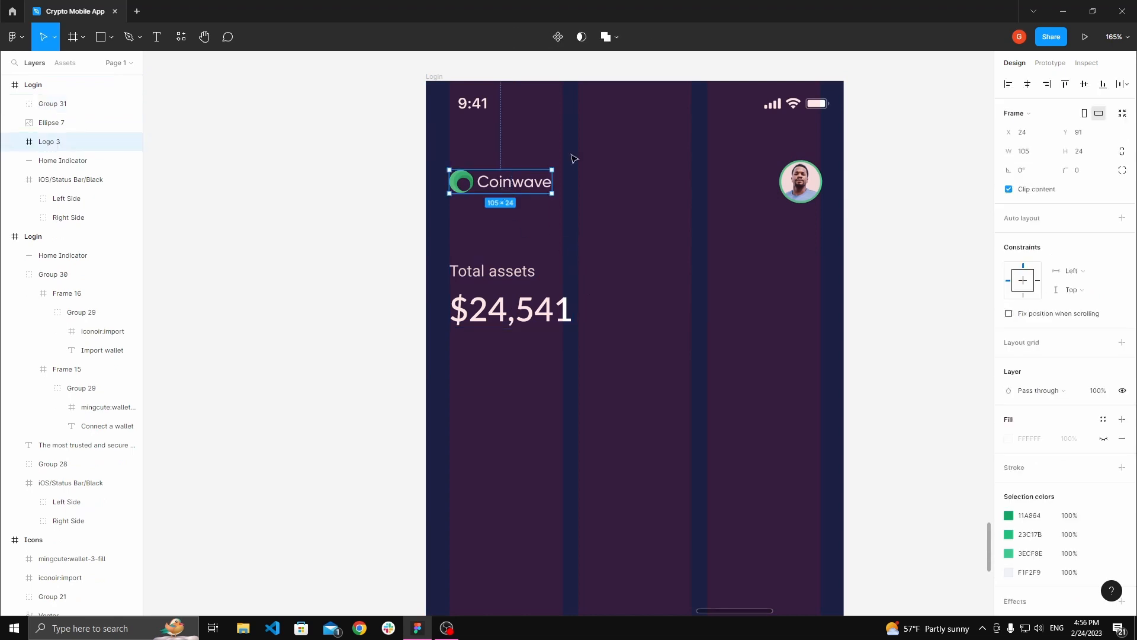
{"action": "left_click", "coordinate": [573, 155]}
{"action": "key", "text": "space"}
{"action": "left_click_drag", "start_coordinate": [637, 147], "coordinate": [608, 150]}
{"action": "left_click", "coordinate": [477, 180]}
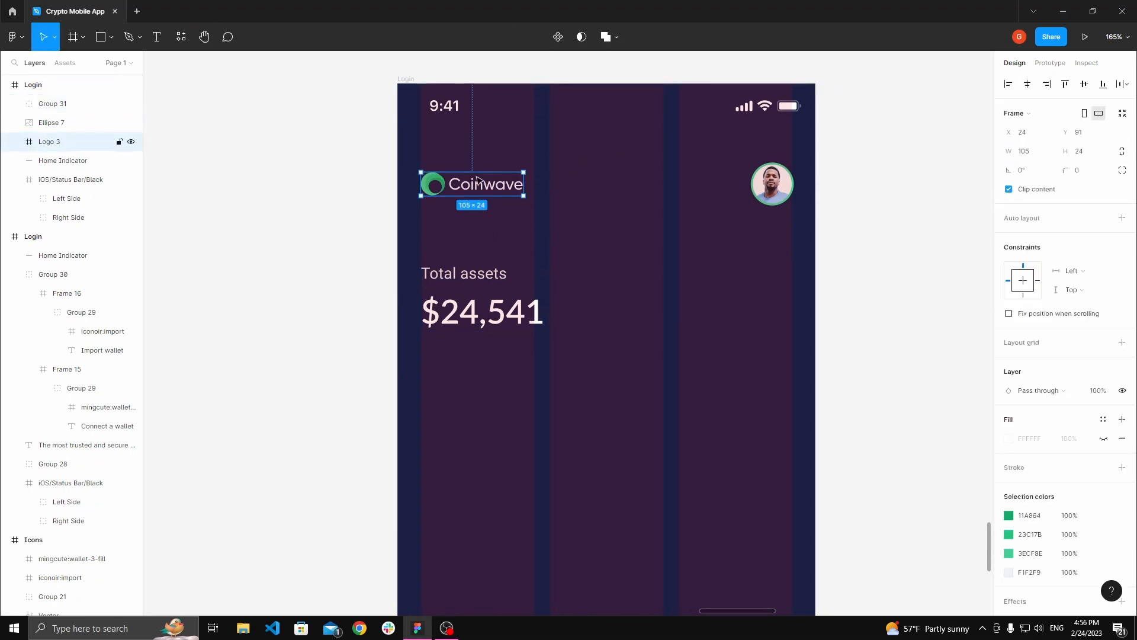
{"action": "left_click", "coordinate": [772, 184], "text": "shift"}
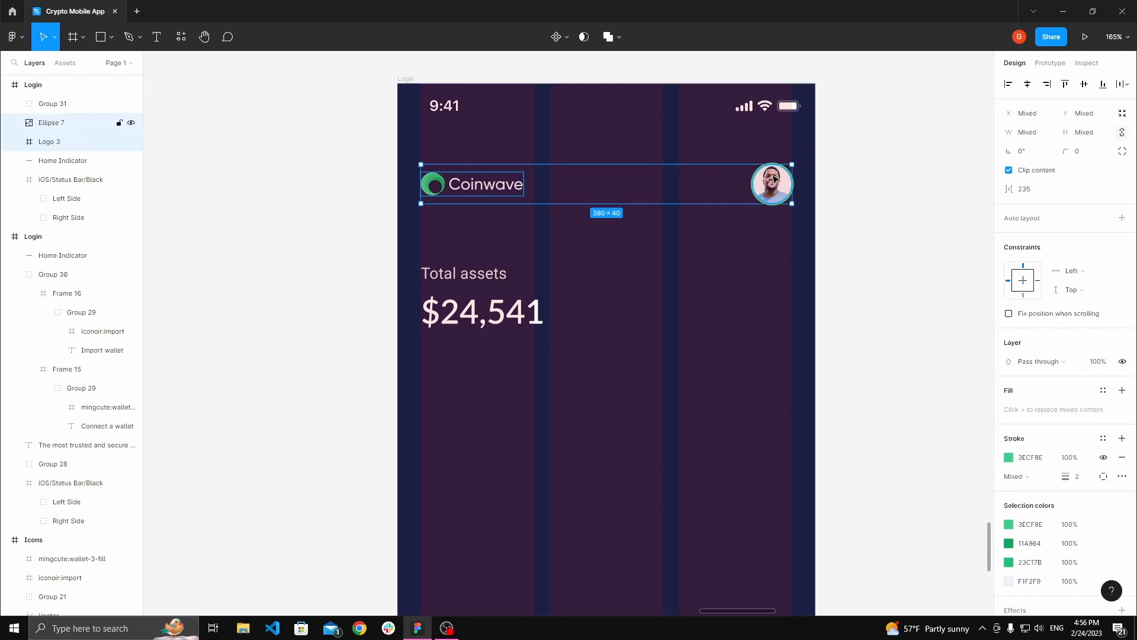
{"action": "left_click", "coordinate": [817, 163]}
{"action": "scroll", "coordinate": [772, 195], "scroll_direction": "up", "scroll_amount": 1}
{"action": "left_click", "coordinate": [771, 195]}
{"action": "left_click", "coordinate": [481, 192], "text": "shift"}
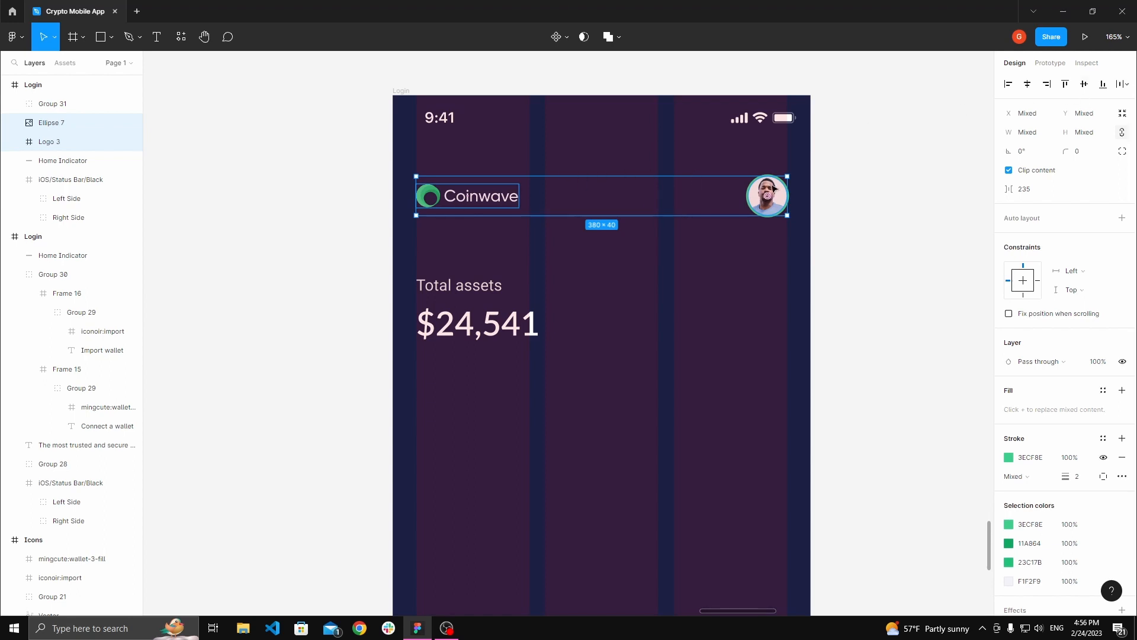
{"action": "key", "text": "ctrl+g"}
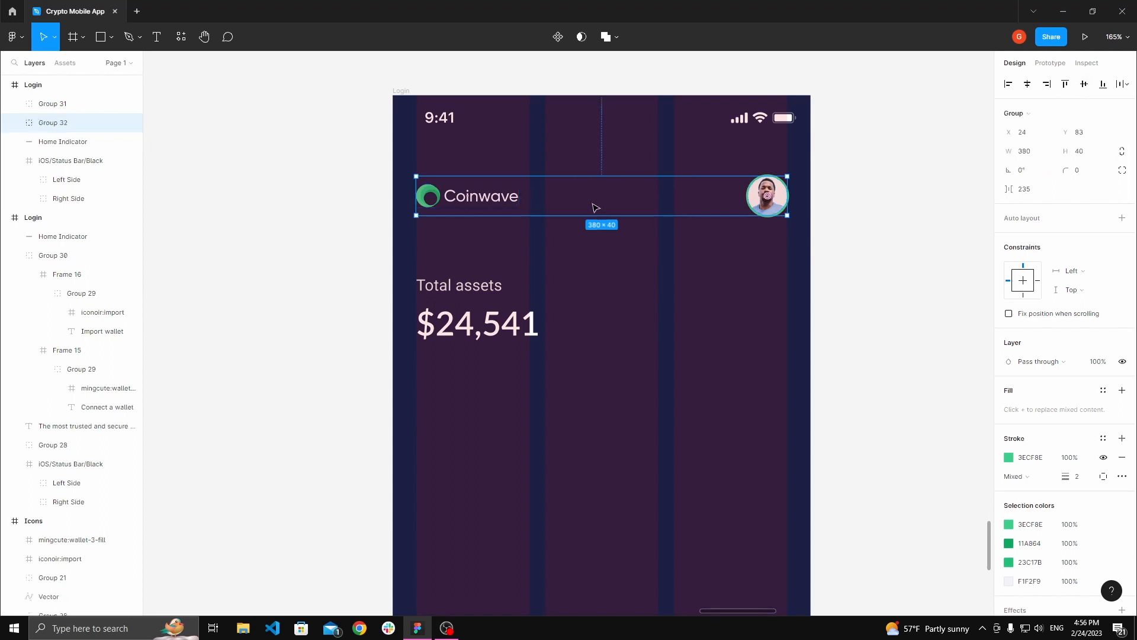
- Nudge the logo and profile picture group down 1 px and the balance group down 3 px
{"action": "key", "text": "alt"}
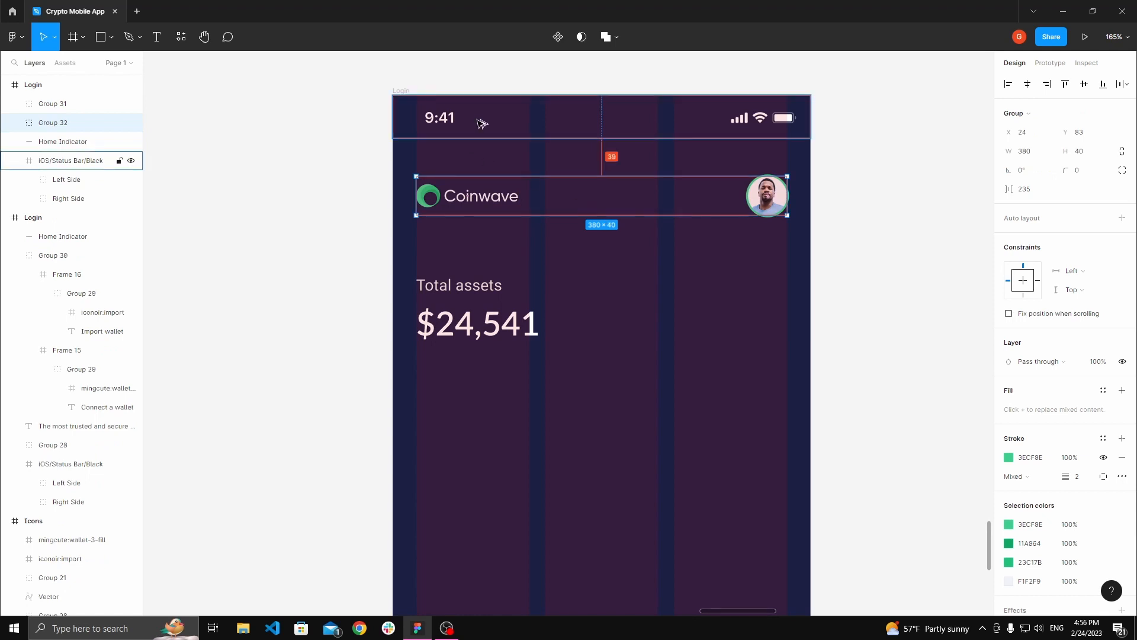
{"action": "key", "text": "Down"}
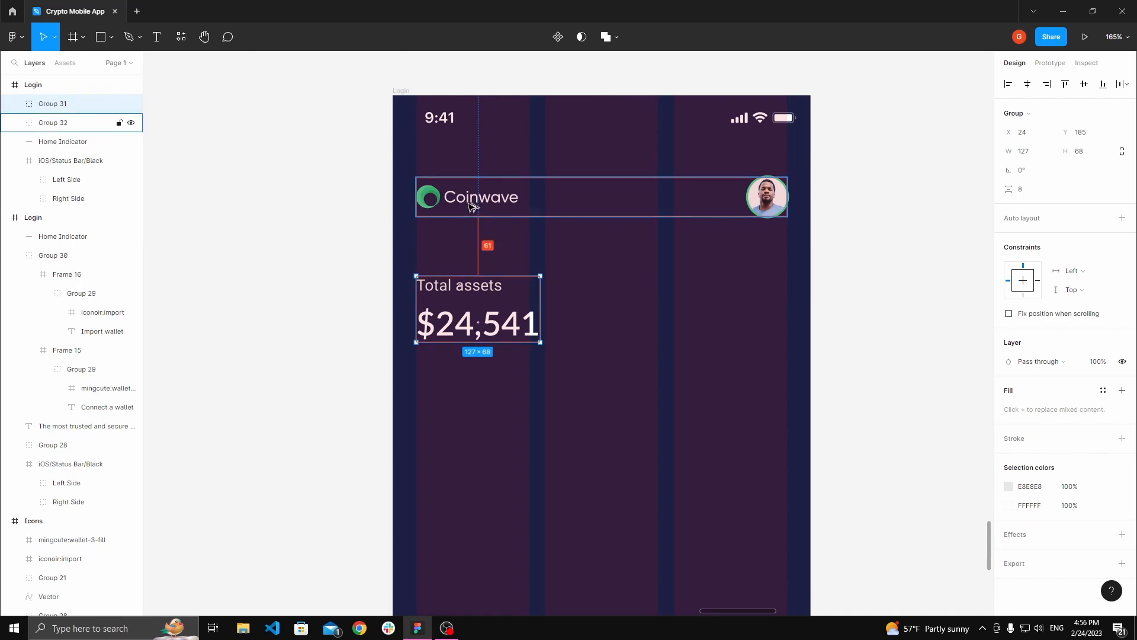
{"action": "key", "text": "Down"}
{"action": "key", "text": "Down"}
{"action": "key", "text": "Down"}
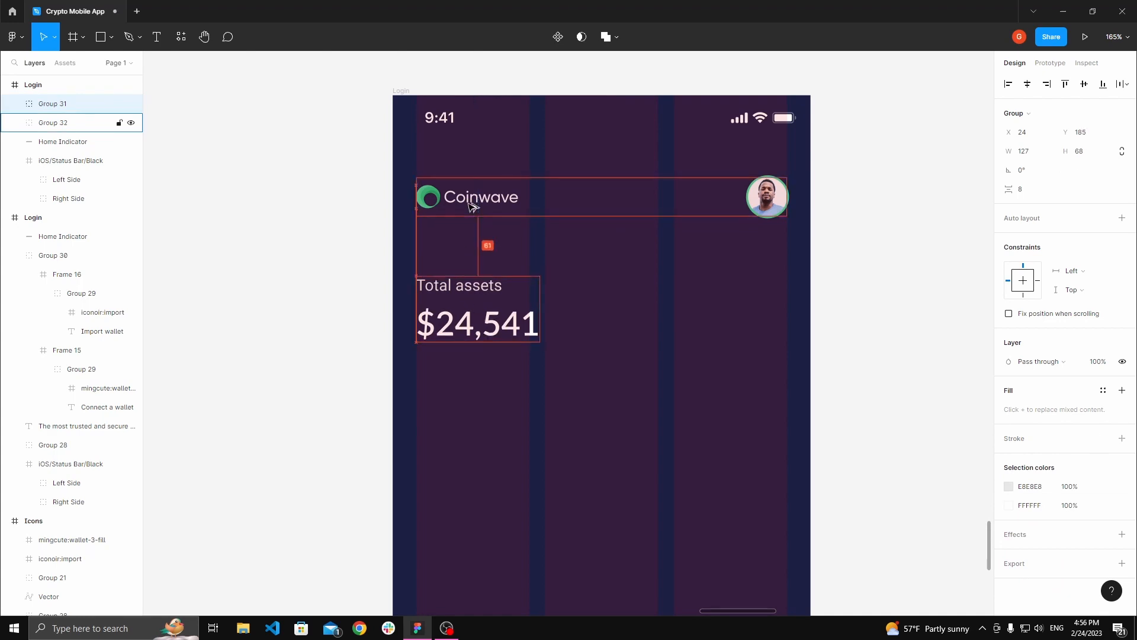
{"action": "left_click", "coordinate": [427, 228]}
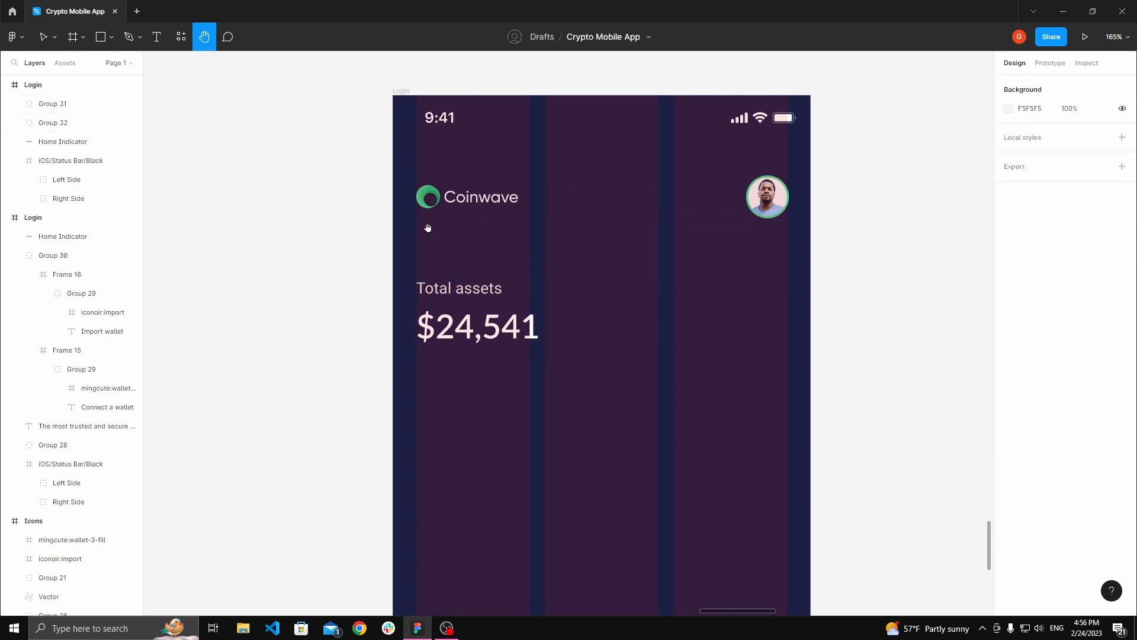
- Hide the three-column layout grid on the frame with the balance
{"action": "scroll", "coordinate": [450, 225], "scroll_direction": "down", "scroll_amount": 3}
{"action": "key", "text": "h"}
{"action": "left_click_drag", "start_coordinate": [451, 225], "coordinate": [419, 195]}
{"action": "key", "text": "v"}
{"action": "left_click", "coordinate": [341, 80]}
{"action": "left_click", "coordinate": [340, 79]}
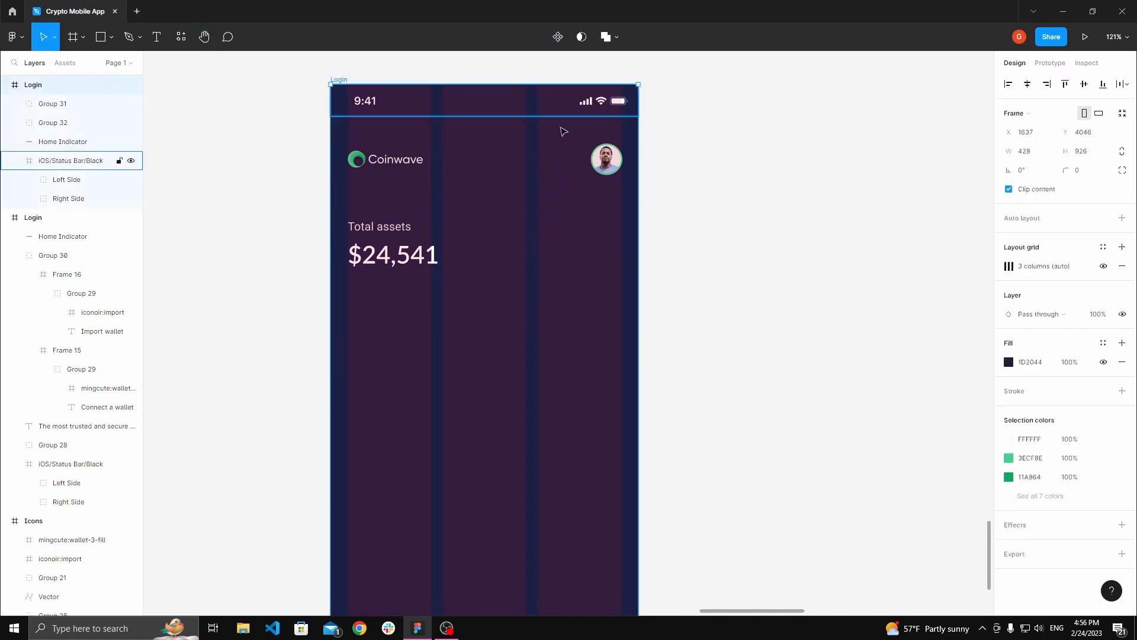
{"action": "left_click", "coordinate": [1102, 266]}
{"action": "key", "text": "Escape"}
- Move the balance group up to Y 172, below the logo and profile picture
{"action": "key", "text": "h"}
{"action": "left_click_drag", "start_coordinate": [490, 236], "coordinate": [523, 266]}
{"action": "key", "text": "v"}
{"action": "left_click", "coordinate": [450, 263]}
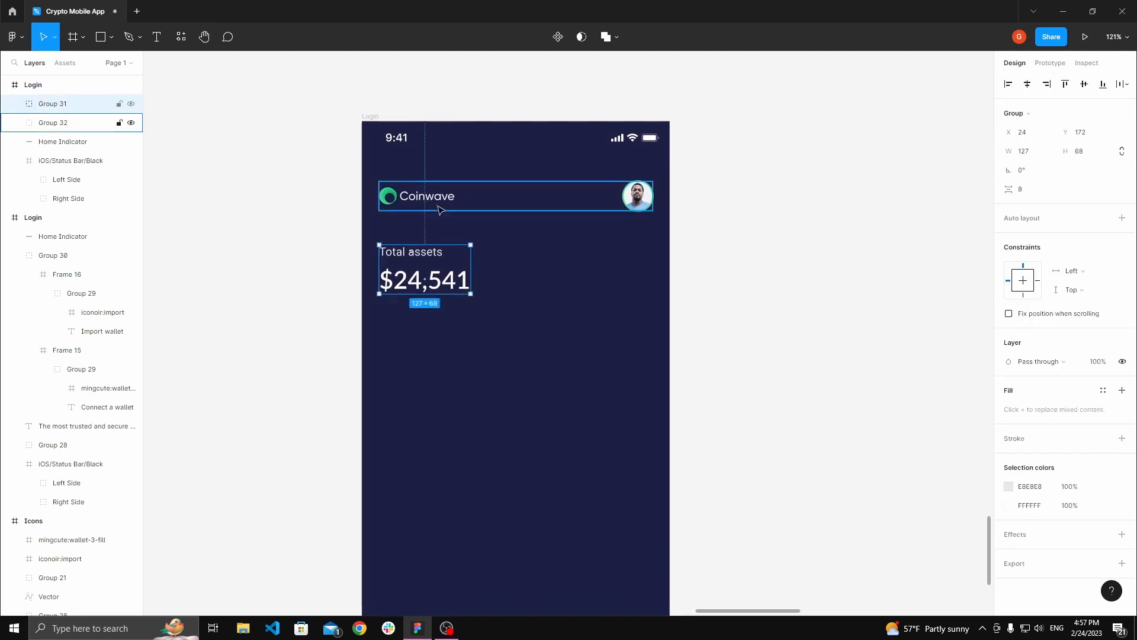
- Add a second layout grid to the frame with the balance and change its type to Columns
{"action": "key", "text": "Escape"}
{"action": "key", "text": "h"}
{"action": "left_click_drag", "start_coordinate": [521, 272], "coordinate": [491, 242]}
{"action": "scroll", "coordinate": [480, 263], "scroll_direction": "down", "scroll_amount": 1}
{"action": "scroll", "coordinate": [482, 247], "scroll_direction": "up", "scroll_amount": 1}
{"action": "scroll", "coordinate": [491, 242], "scroll_direction": "down", "scroll_amount": 1}
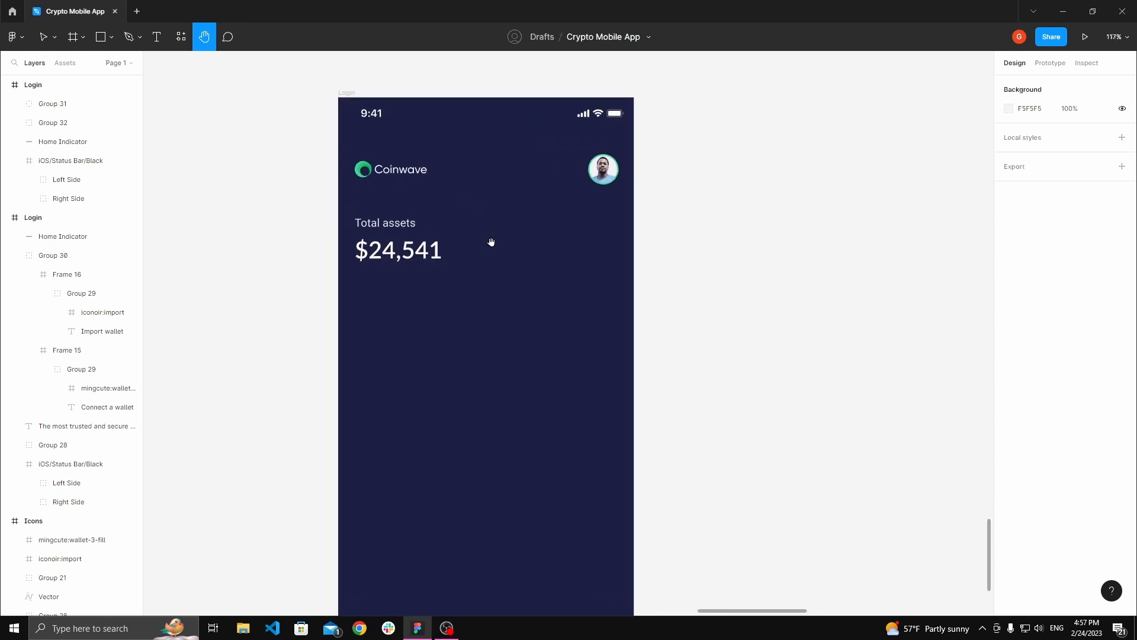
{"action": "key", "text": "v"}
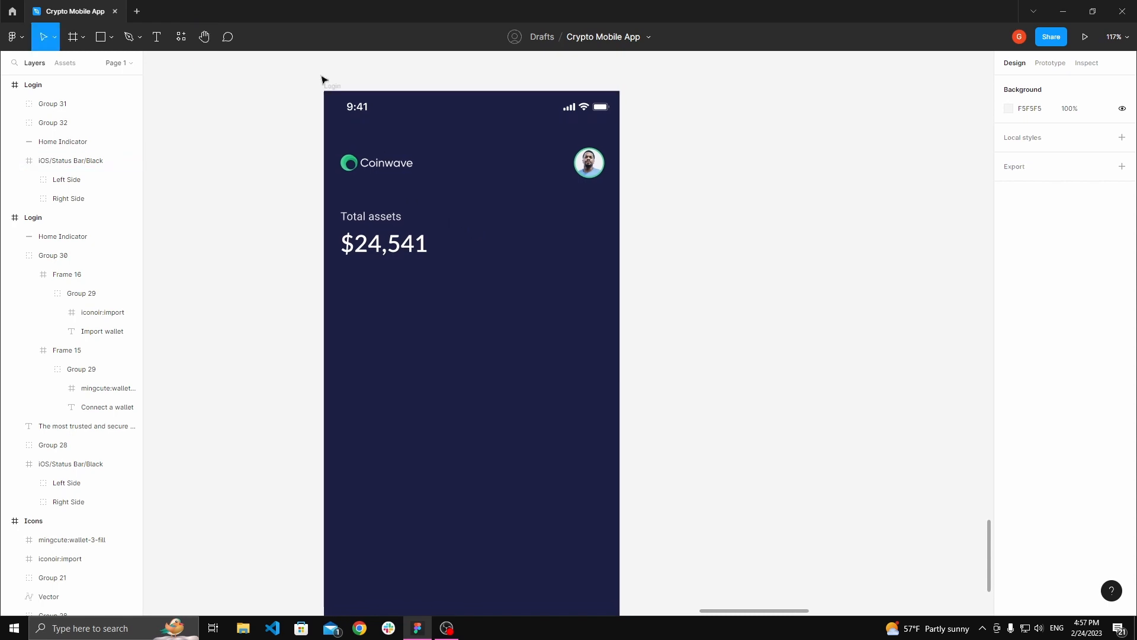
{"action": "left_click", "coordinate": [332, 87]}
{"action": "key", "text": "Escape"}
{"action": "left_click", "coordinate": [329, 88]}
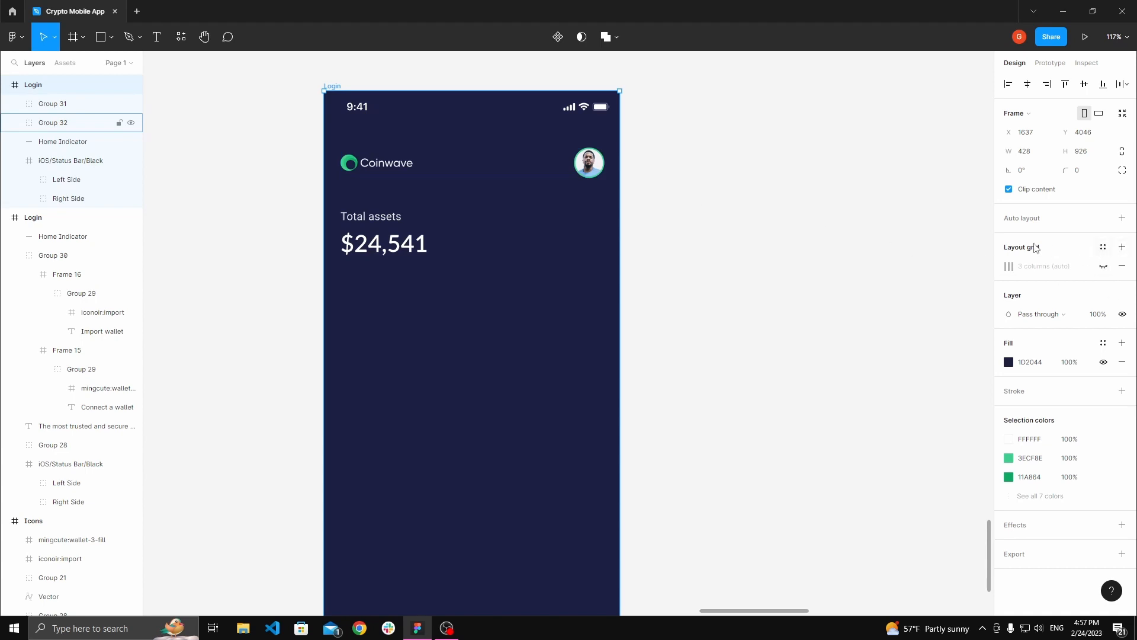
{"action": "left_click", "coordinate": [1122, 248]}
{"action": "left_click", "coordinate": [1010, 266]}
{"action": "left_click", "coordinate": [902, 270]}
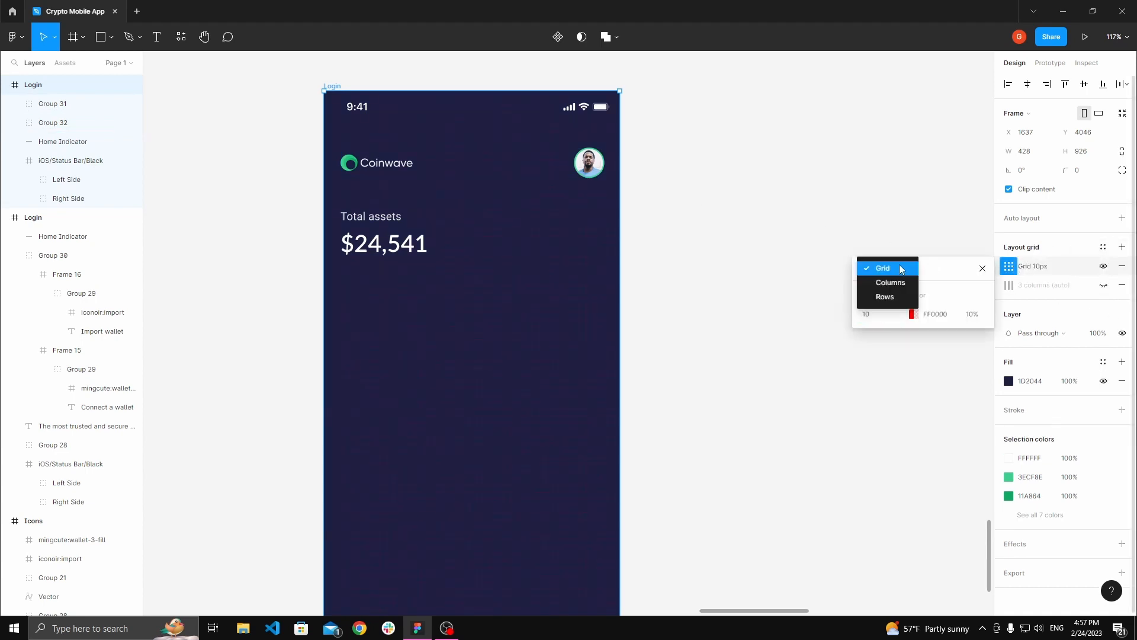
{"action": "left_click", "coordinate": [891, 283]}
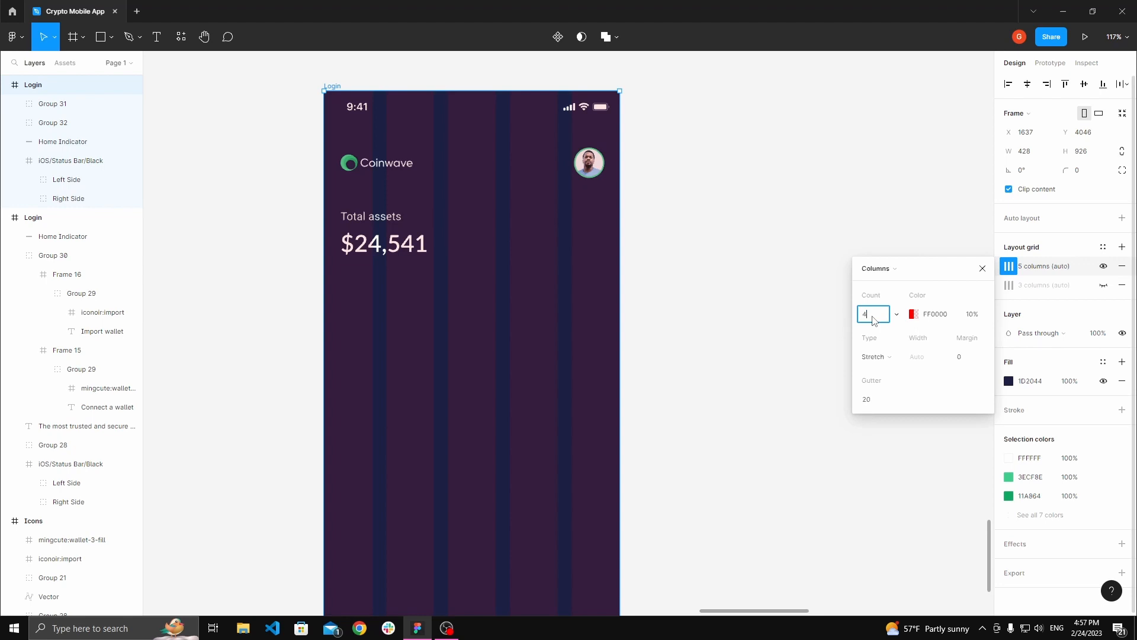
- Set the new column grid to a count of 4 with a margin of 24
{"action": "type", "text": "4"}
{"action": "key", "text": "Tab"}
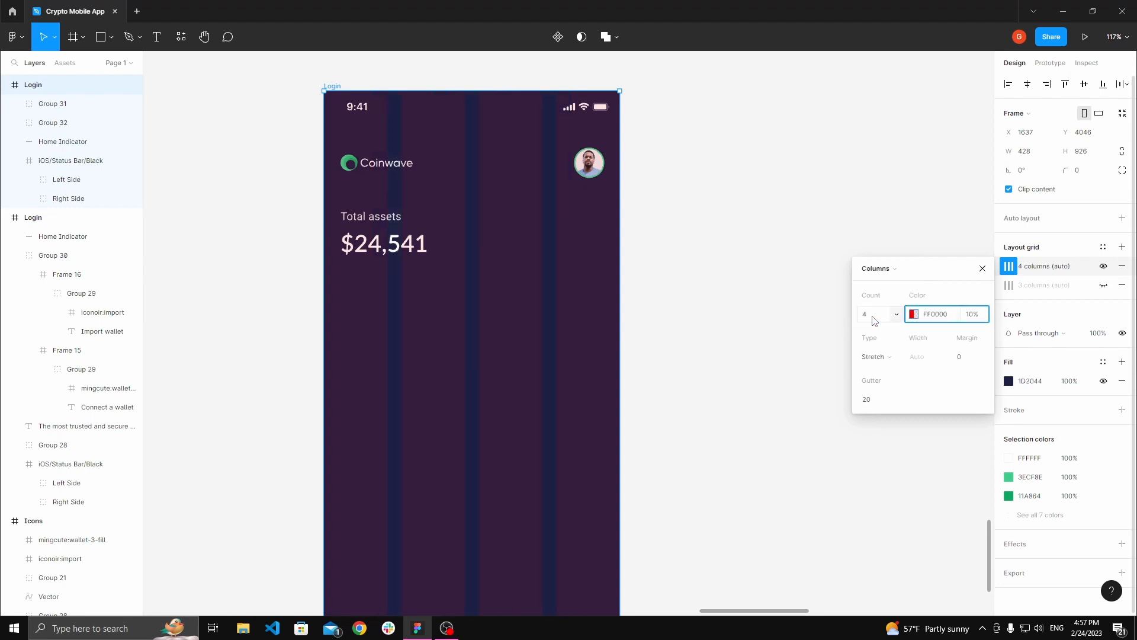
{"action": "left_click", "coordinate": [971, 358]}
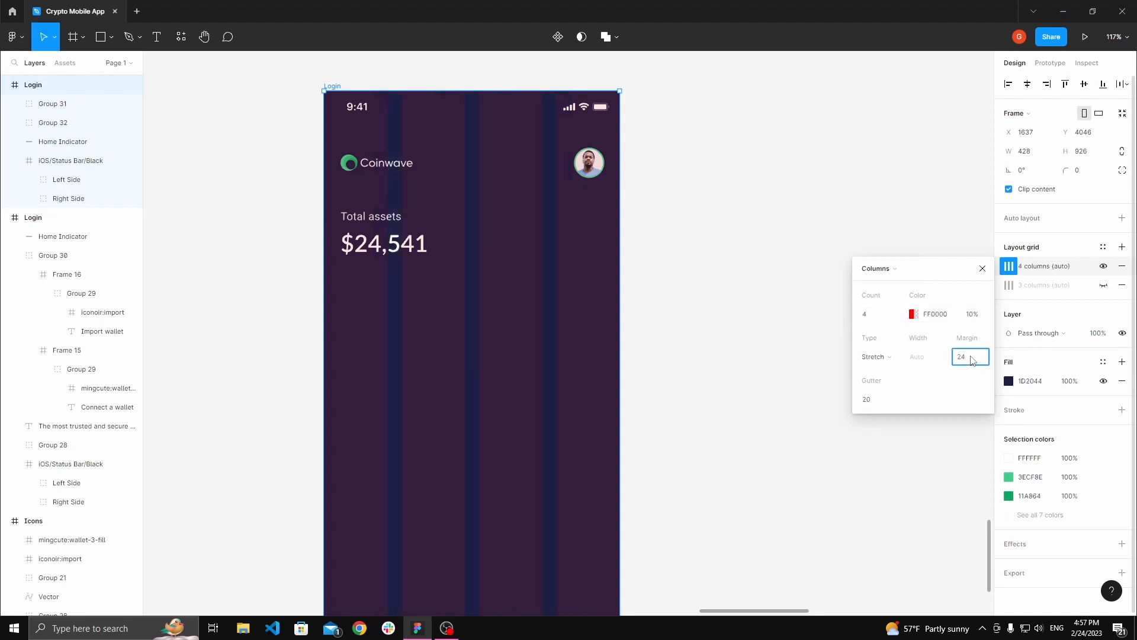
{"action": "key", "text": "Tab"}
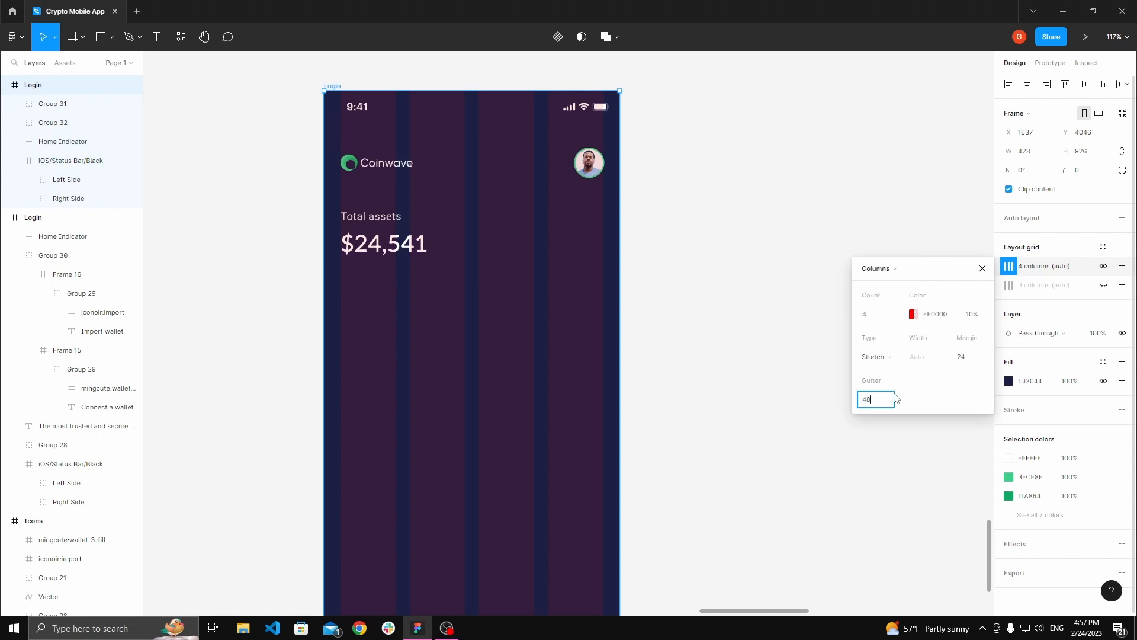
- Try gutters of 48, 40 and 32 on the four-column grid and settle on 40
{"action": "key", "text": "Return"}
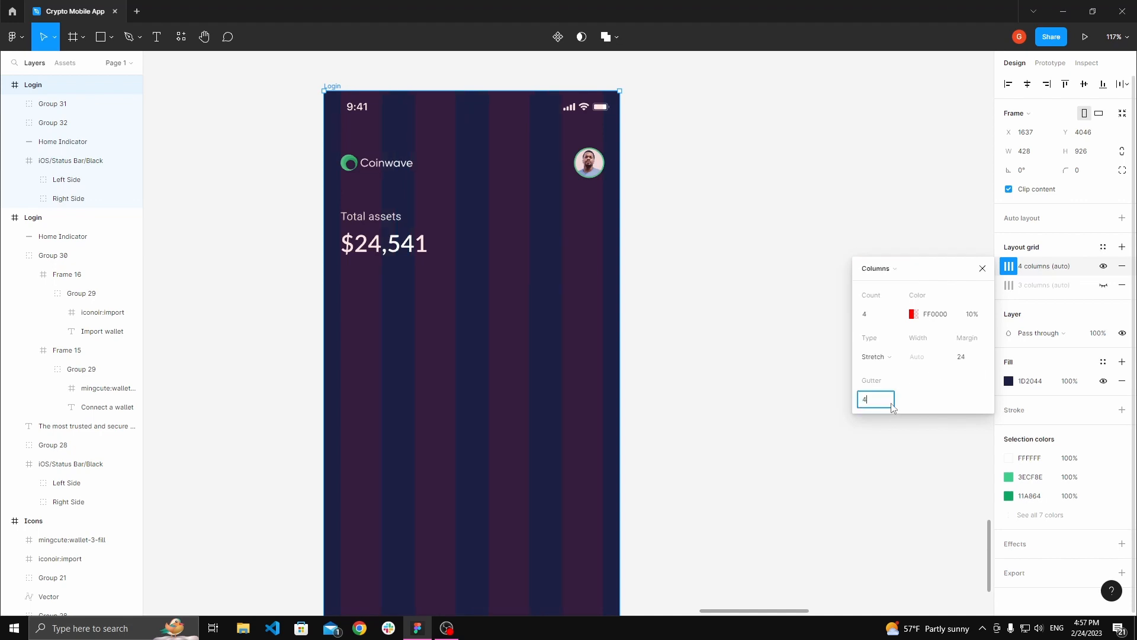
{"action": "key", "text": "Tab"}
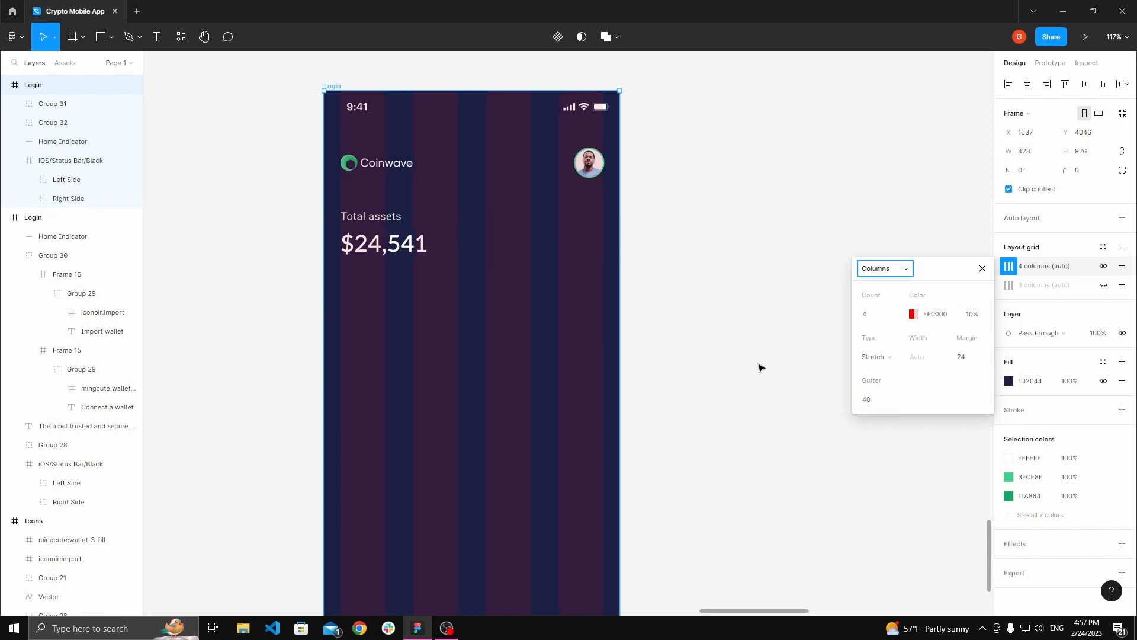
{"action": "left_click", "coordinate": [891, 400]}
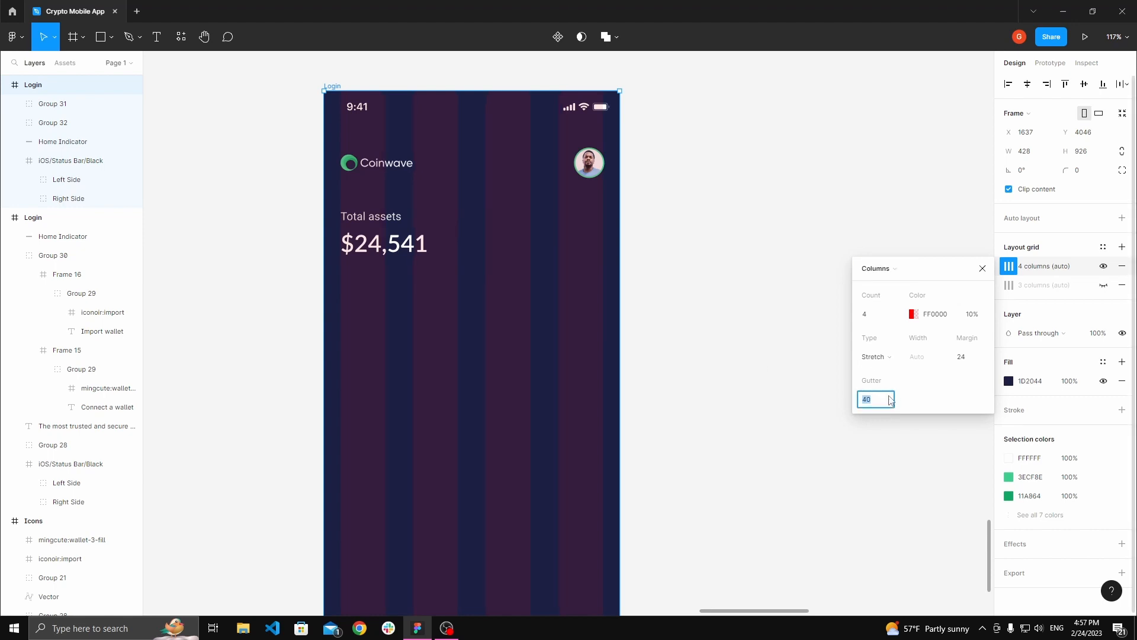
{"action": "type", "text": "32"}
{"action": "key", "text": "Tab"}
{"action": "left_click", "coordinate": [892, 400]}
{"action": "type", "text": "40"}
{"action": "key", "text": "Tab"}
{"action": "left_click", "coordinate": [674, 329]}
- Recolor the four-column layout grid to near-white F5F5F5 at 10% opacity
{"action": "scroll", "coordinate": [632, 284], "scroll_direction": "left", "scroll_amount": 5}
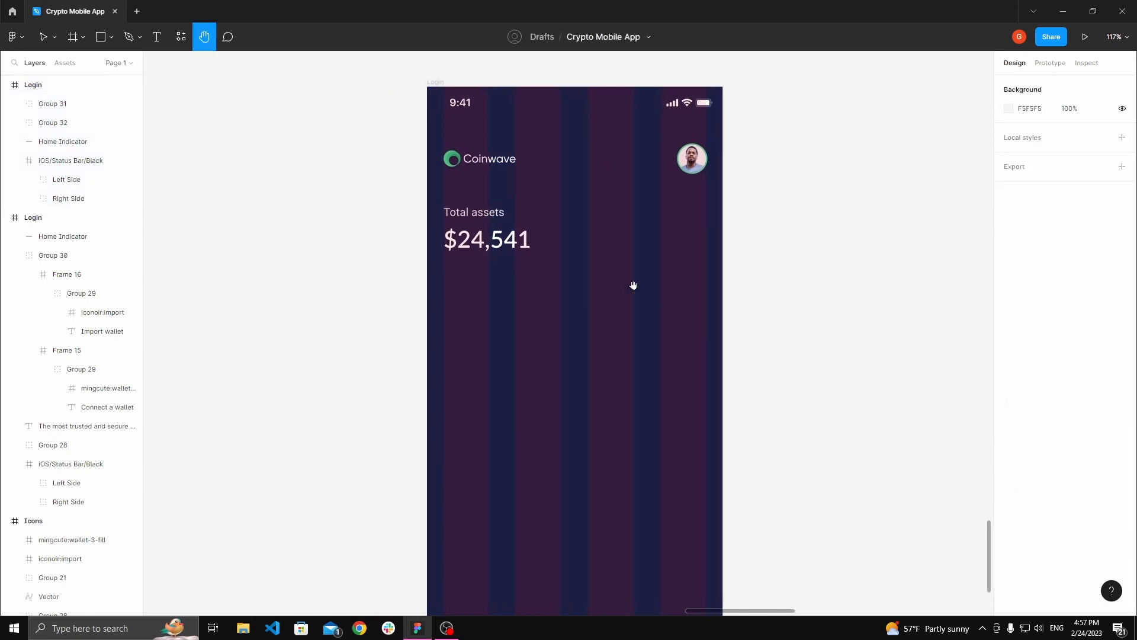
{"action": "scroll", "coordinate": [632, 284], "scroll_direction": "up", "scroll_amount": 1}
{"action": "left_click", "coordinate": [436, 102]}
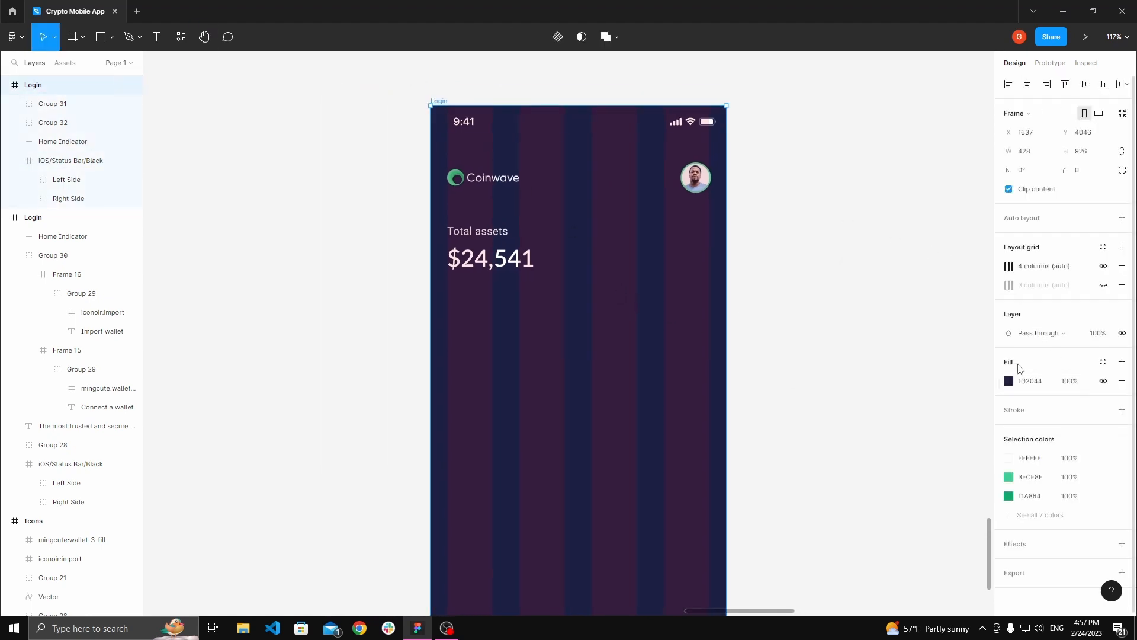
{"action": "left_click", "coordinate": [1008, 265]}
{"action": "left_click", "coordinate": [913, 314]}
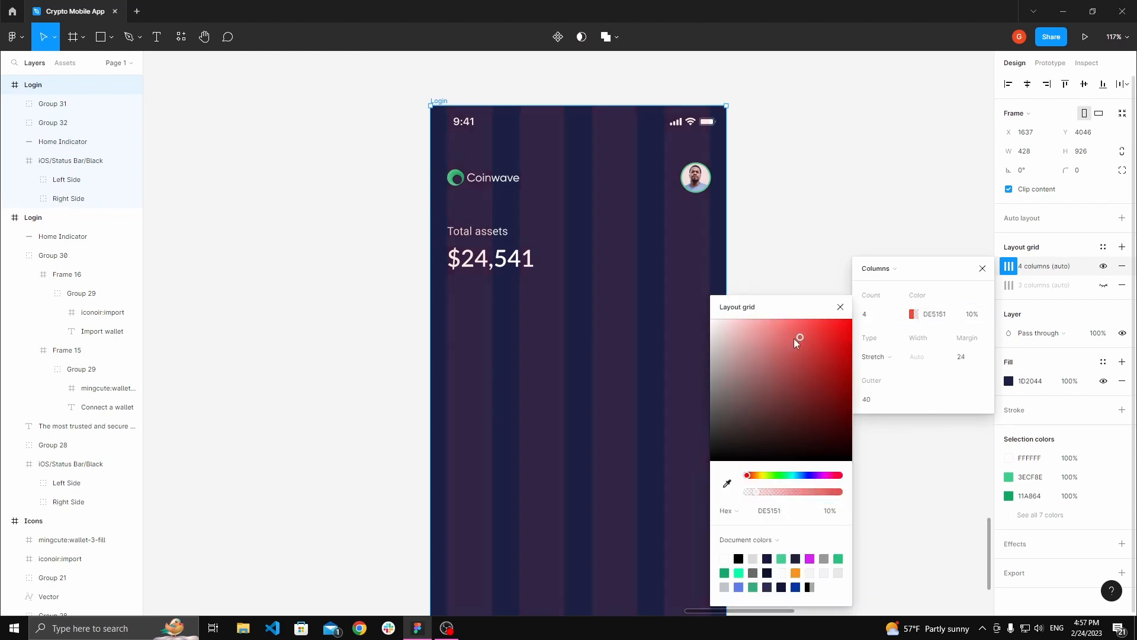
{"action": "left_click_drag", "start_coordinate": [793, 339], "coordinate": [710, 326]}
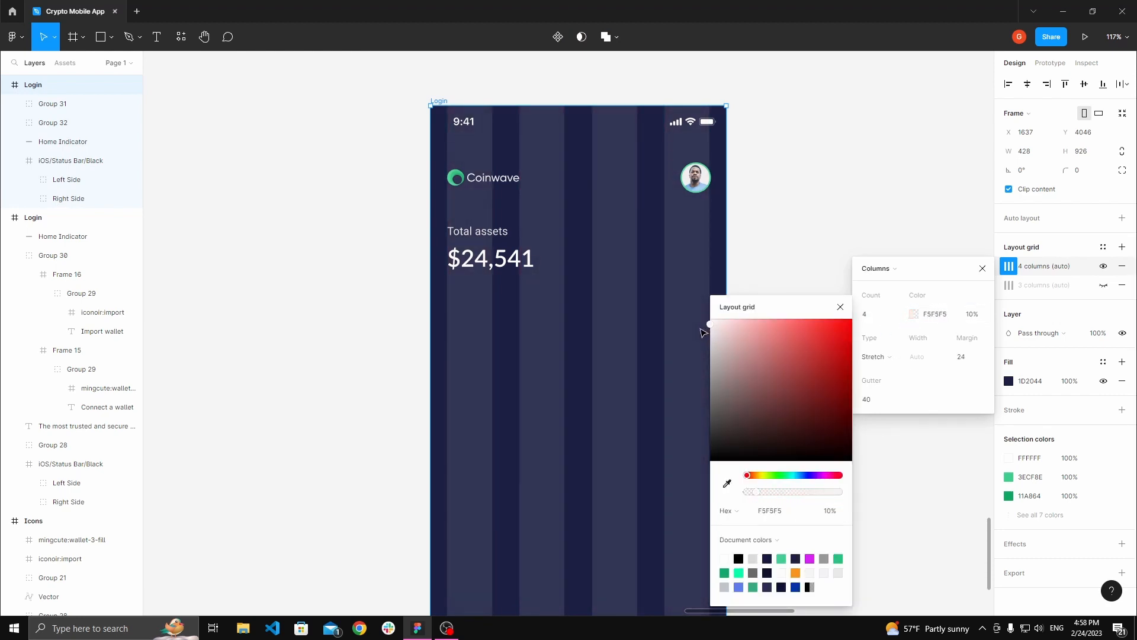
{"action": "left_click", "coordinate": [651, 307]}
- Examine the balance group against the column grid and review all style and screen frames across the canvas
{"action": "key", "text": "space"}
{"action": "left_click_drag", "start_coordinate": [621, 286], "coordinate": [618, 292]}
{"action": "left_click", "coordinate": [489, 263]}
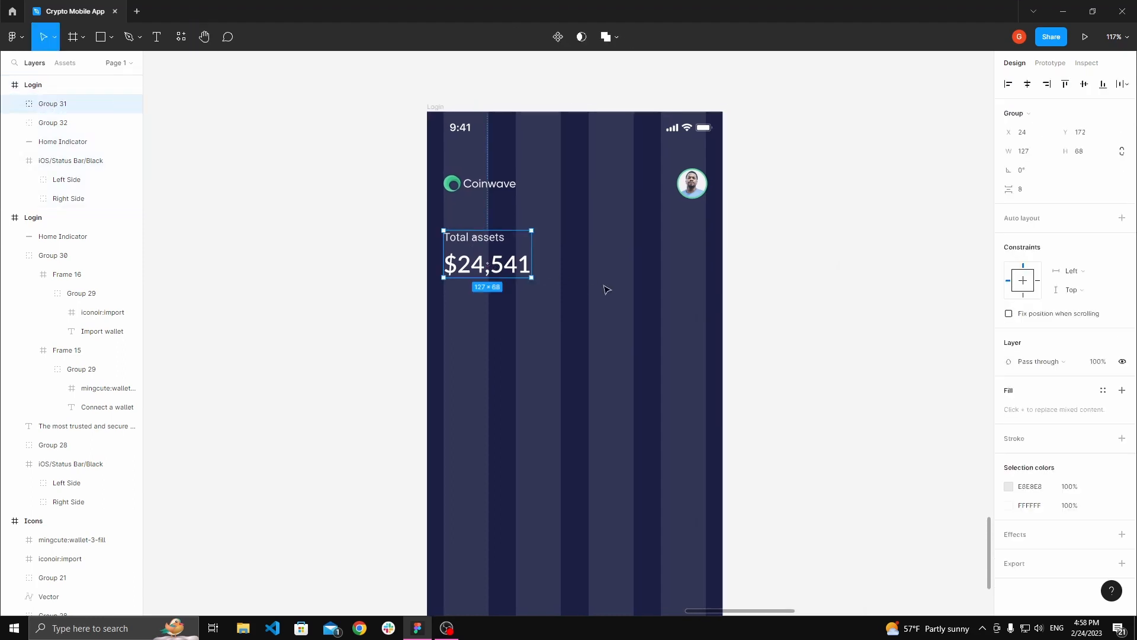
{"action": "left_click", "coordinate": [617, 279]}
{"action": "key", "text": "space"}
{"action": "left_click_drag", "start_coordinate": [538, 266], "coordinate": [592, 398]}
{"action": "scroll", "coordinate": [544, 271], "scroll_direction": "down", "scroll_amount": 1}
{"action": "scroll", "coordinate": [545, 270], "scroll_direction": "down", "scroll_amount": 5}
{"action": "scroll", "coordinate": [539, 307], "scroll_direction": "down", "scroll_amount": 3}
{"action": "left_click_drag", "start_coordinate": [470, 208], "coordinate": [559, 297]}
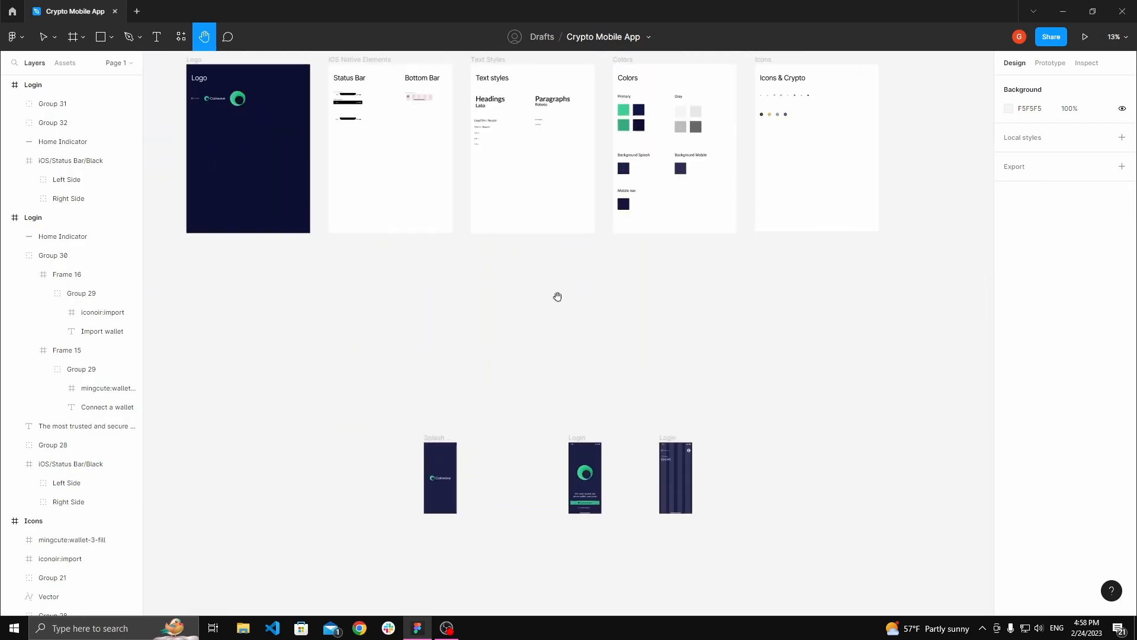
{"action": "left_click_drag", "start_coordinate": [559, 297], "coordinate": [594, 415]}
{"action": "scroll", "coordinate": [577, 217], "scroll_direction": "up", "scroll_amount": 2}
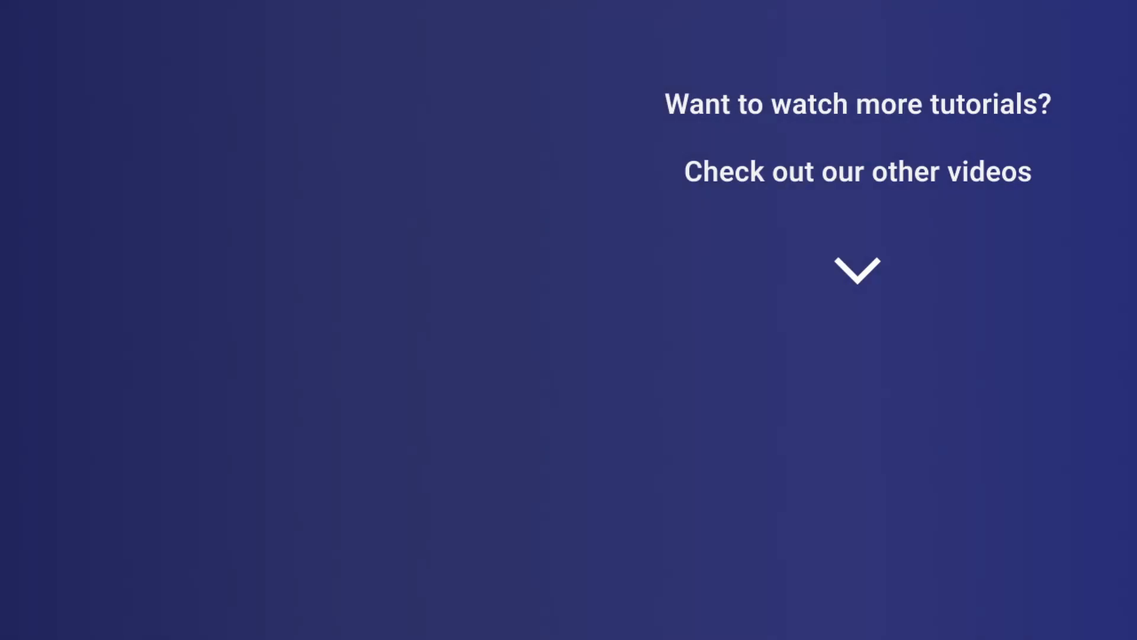